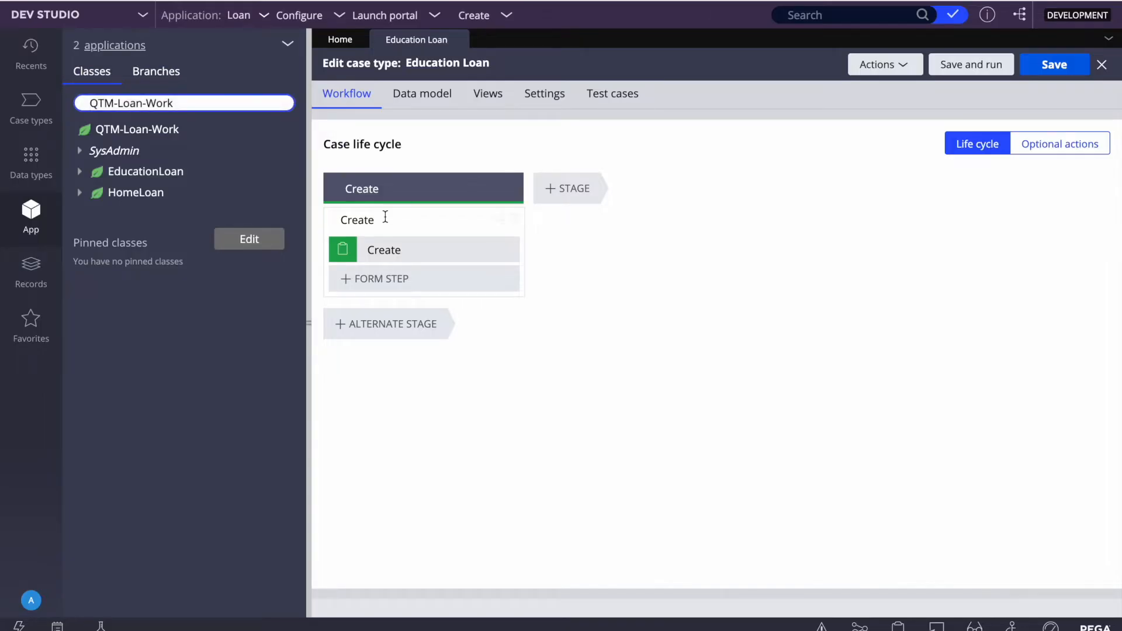
- Look up the QTM-Loan-data class in the class explorer and open the list of data types
{"action": "double_click", "coordinate": [157, 99]}
{"action": "type", "text": "data"}
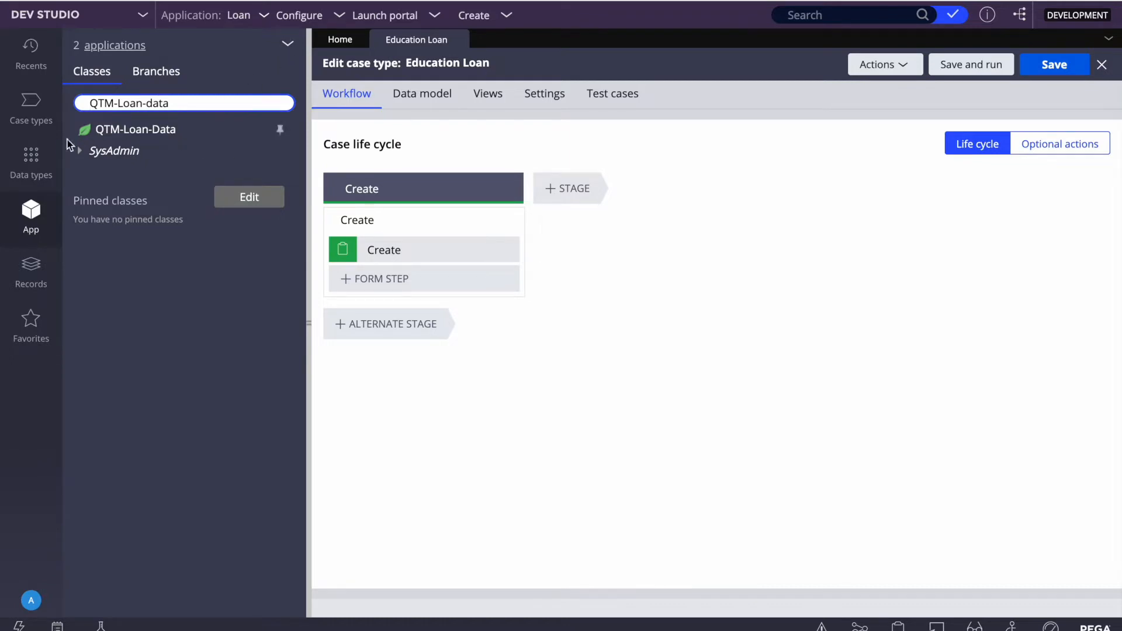
{"action": "left_click", "coordinate": [40, 172]}
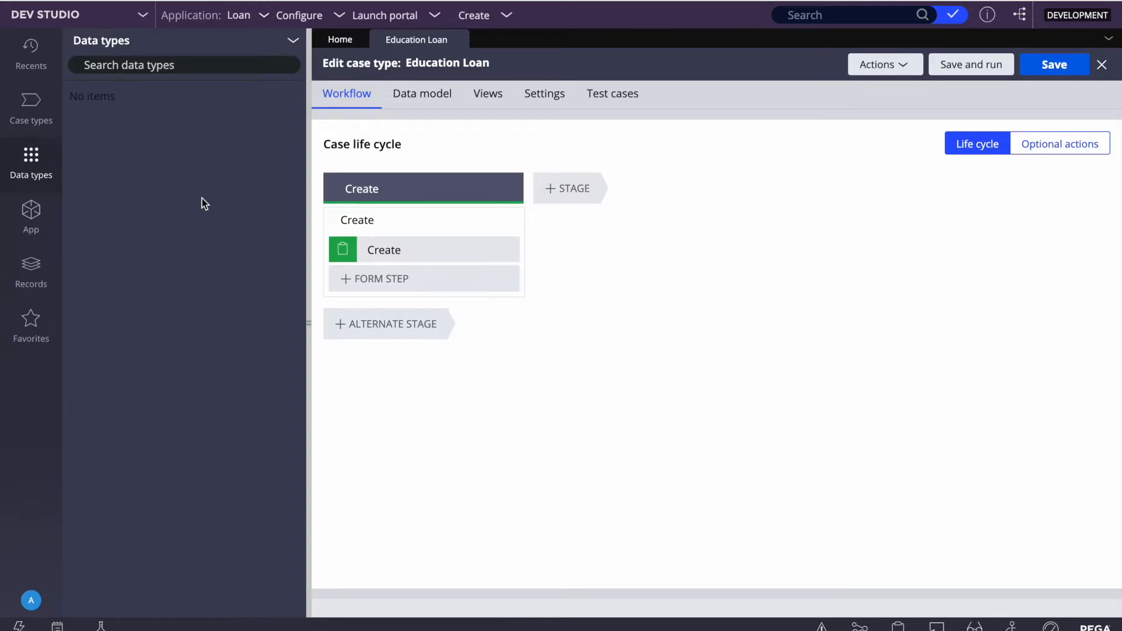
- Start a new data type with App Extension as its label and description
{"action": "left_click", "coordinate": [293, 41]}
{"action": "left_click", "coordinate": [325, 89]}
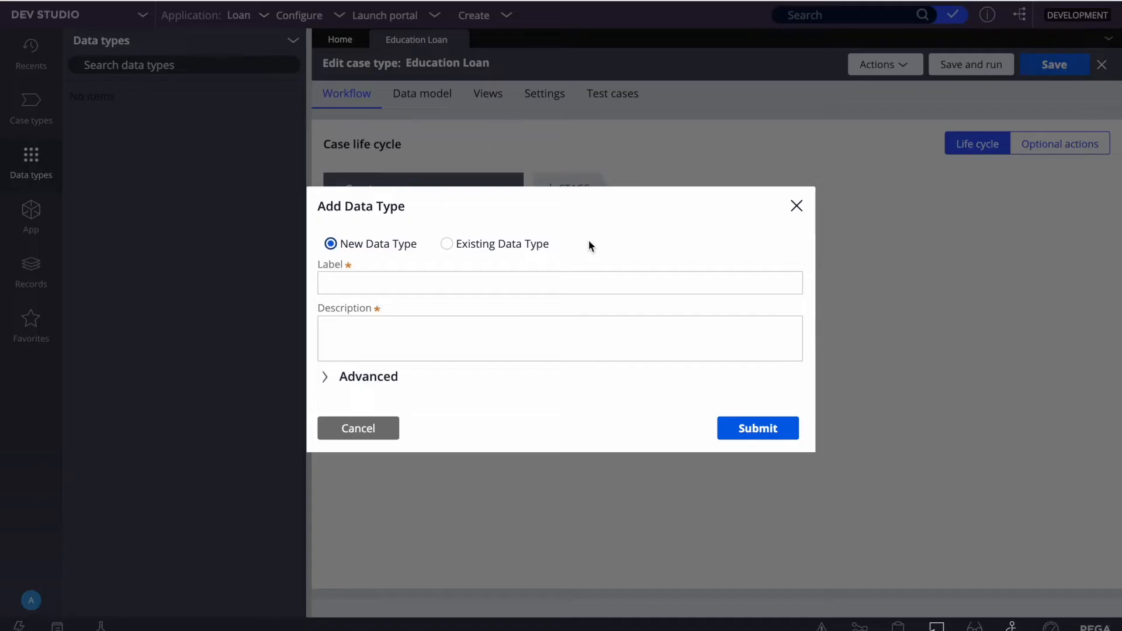
{"action": "left_click", "coordinate": [435, 284]}
{"action": "type", "text": "App Ex"}
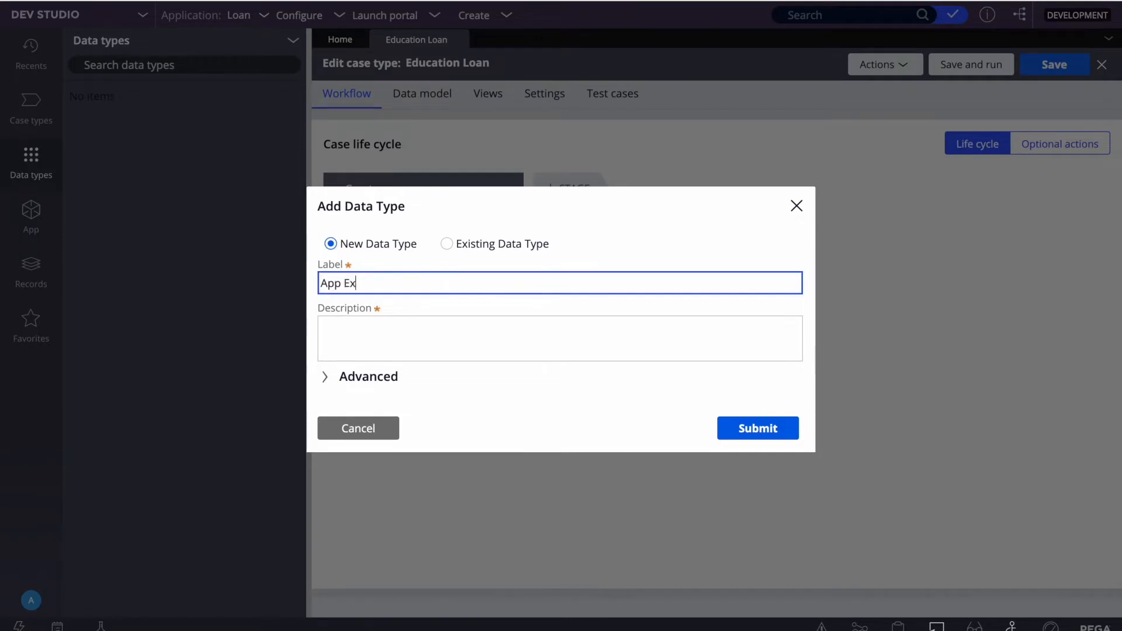
{"action": "type", "text": "tenstion"}
{"action": "right_click", "coordinate": [374, 283]}
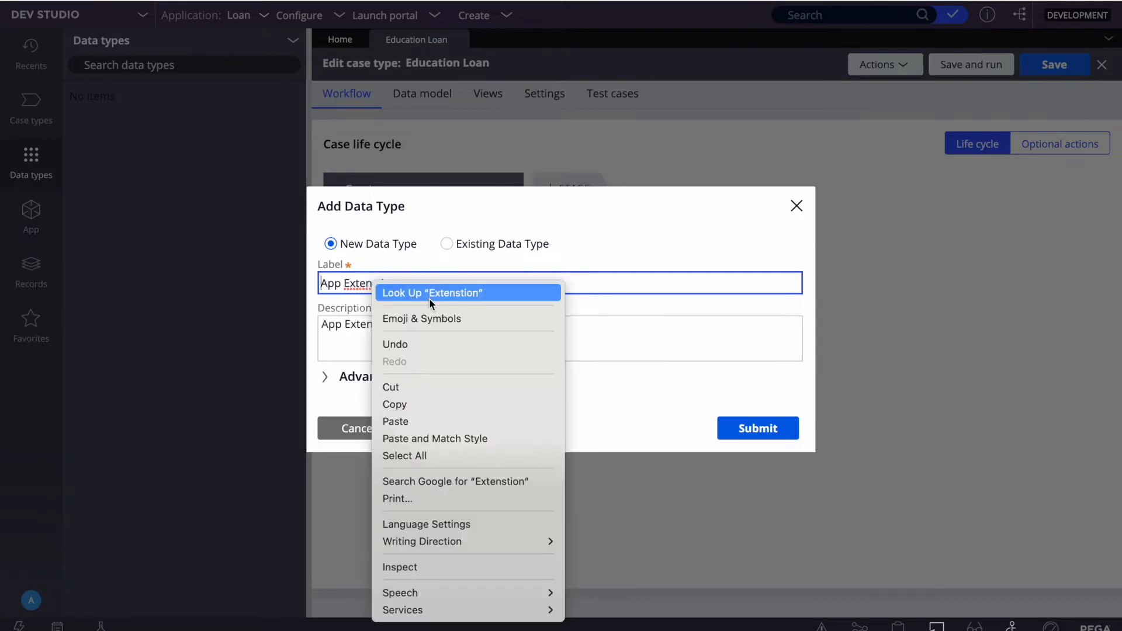
{"action": "left_click", "coordinate": [573, 351]}
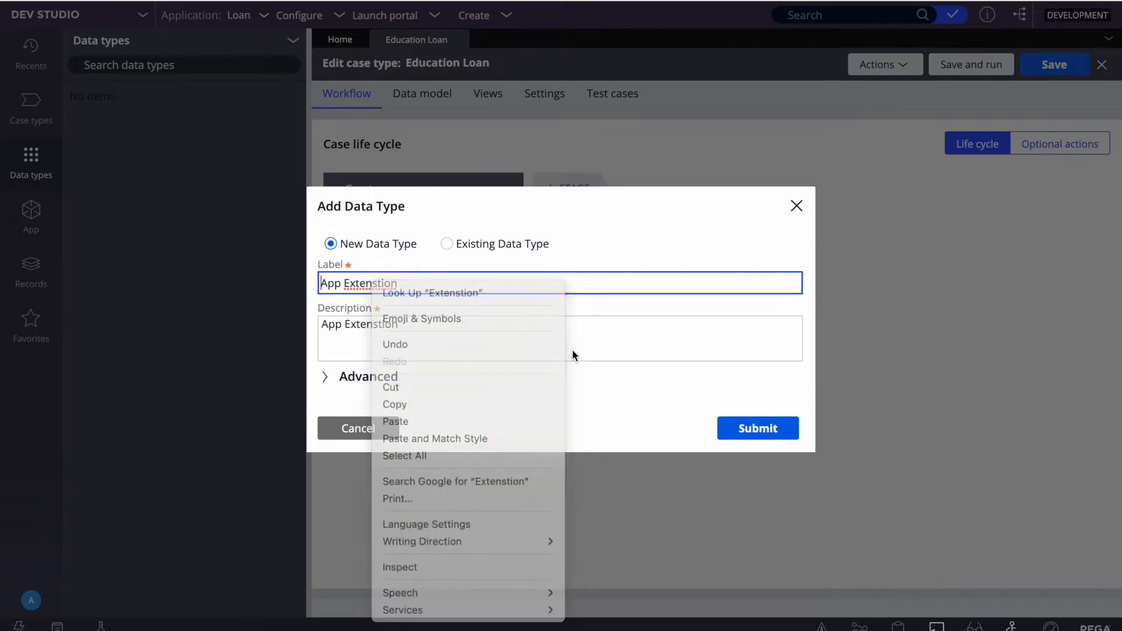
{"action": "double_click", "coordinate": [374, 285]}
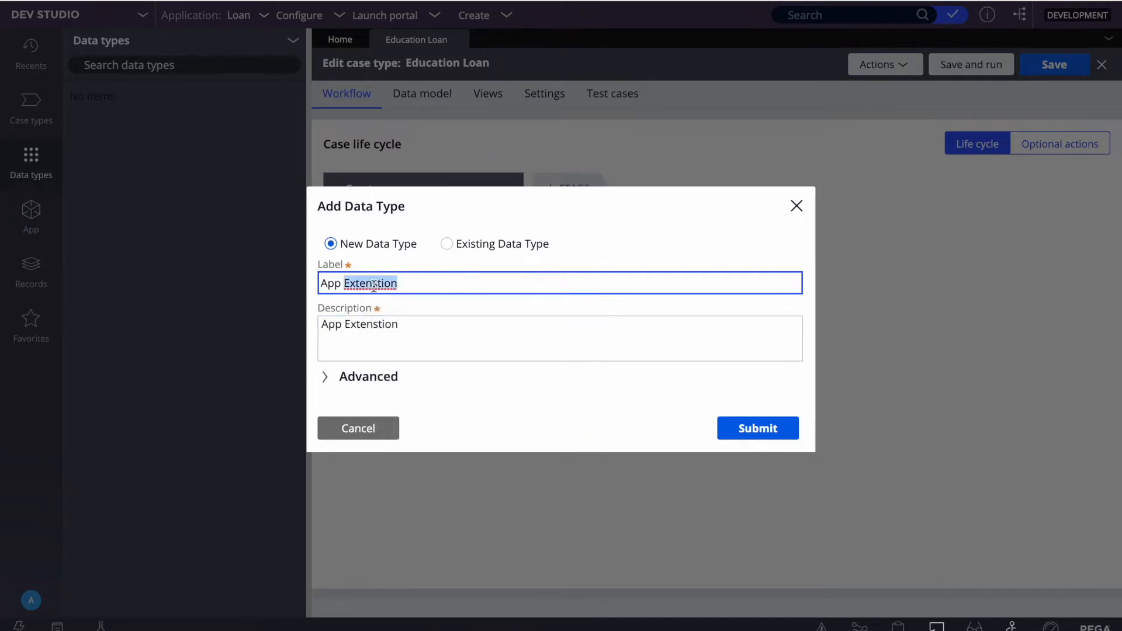
{"action": "type", "text": "Extension"}
{"action": "left_click", "coordinate": [446, 352]}
- Set the new data type's parent class to QTM-Data in the advanced settings and submit it
{"action": "left_click", "coordinate": [330, 377]}
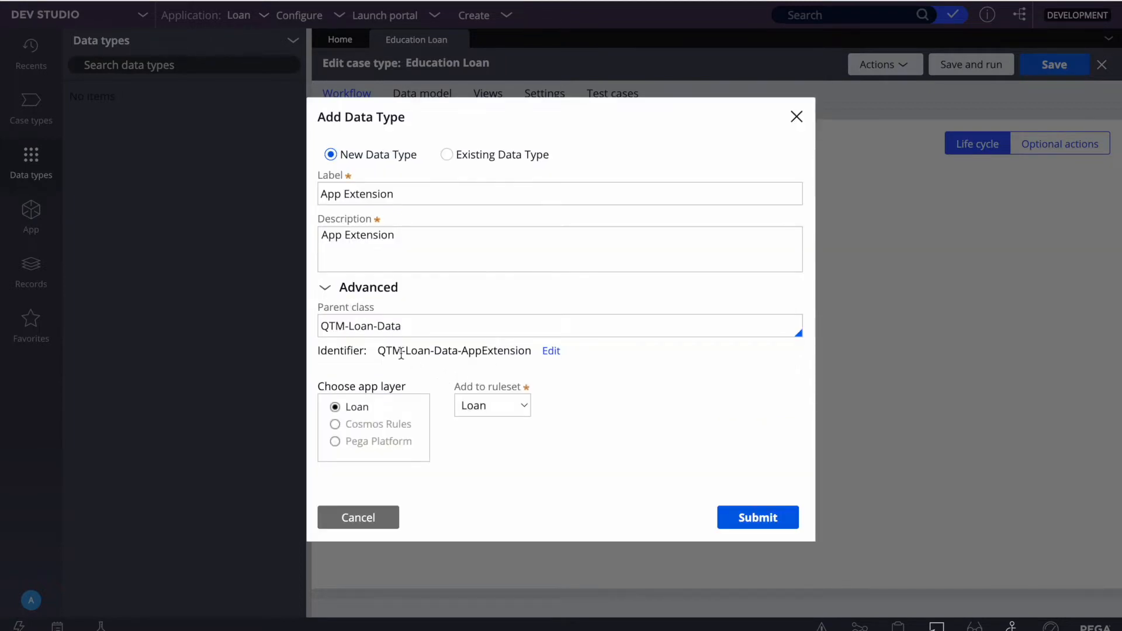
{"action": "double_click", "coordinate": [360, 326]}
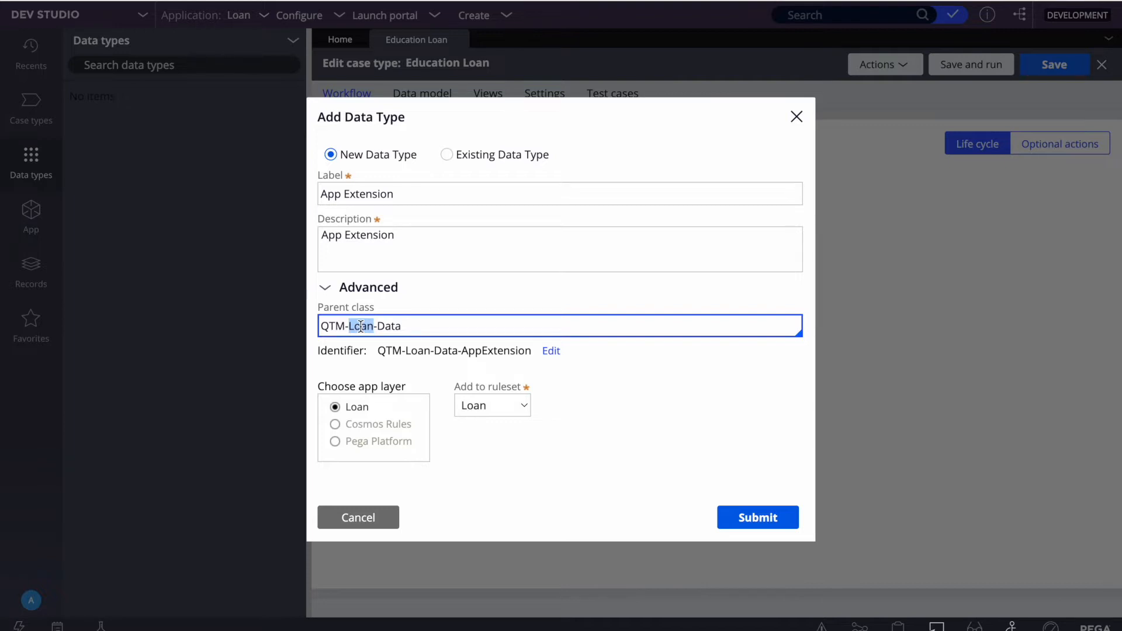
{"action": "key", "text": "BackSpace"}
{"action": "key", "text": "BackSpace"}
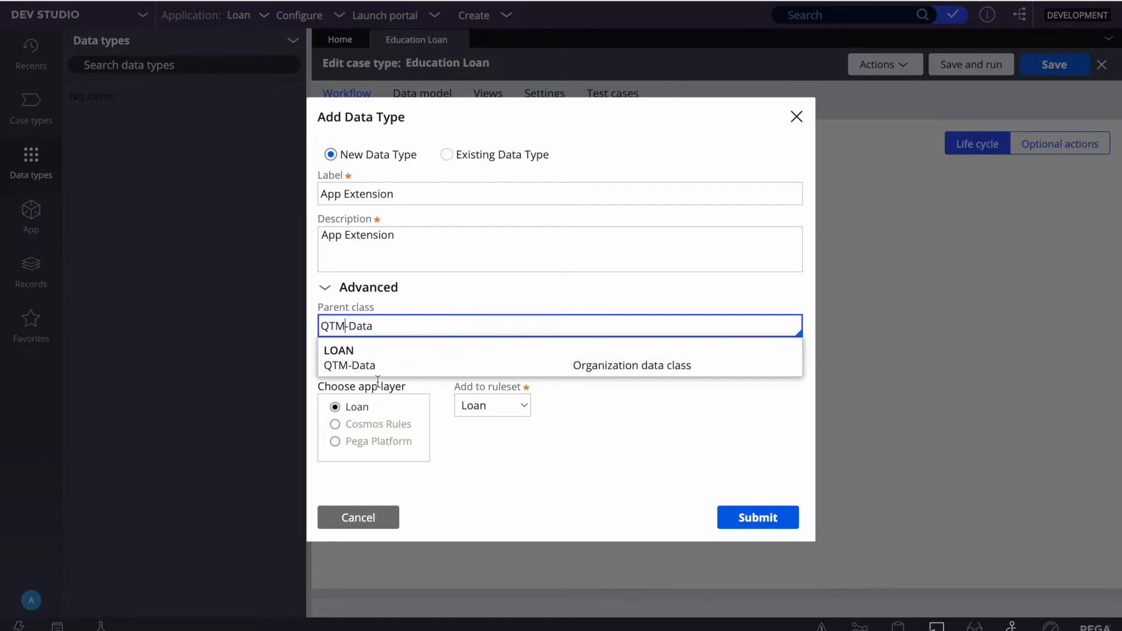
{"action": "left_click", "coordinate": [490, 477]}
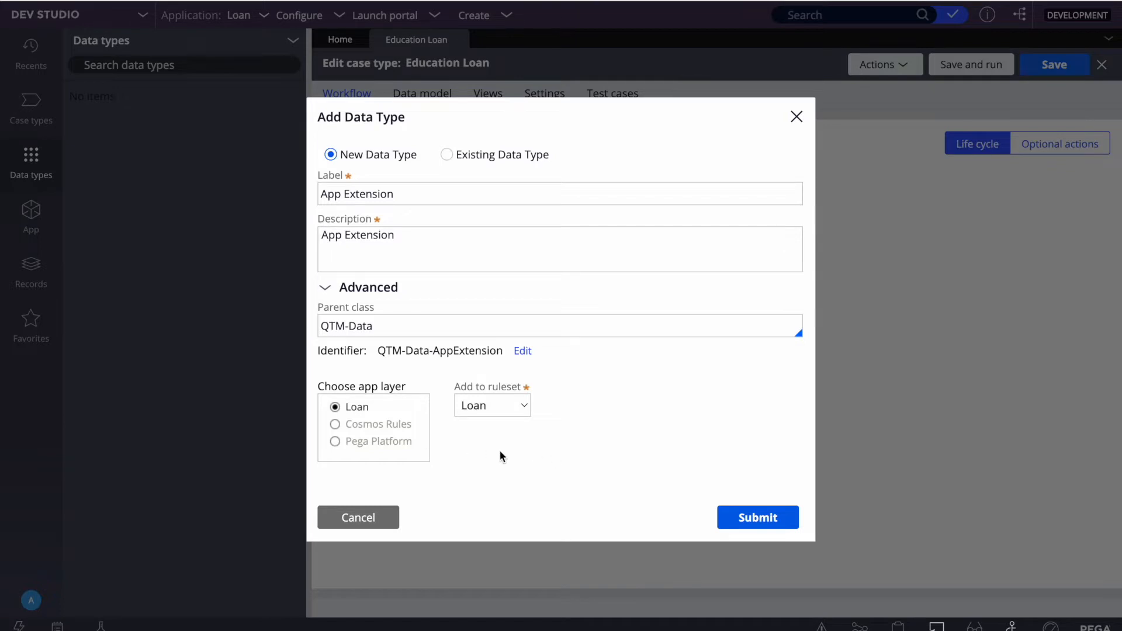
{"action": "left_click", "coordinate": [755, 522]}
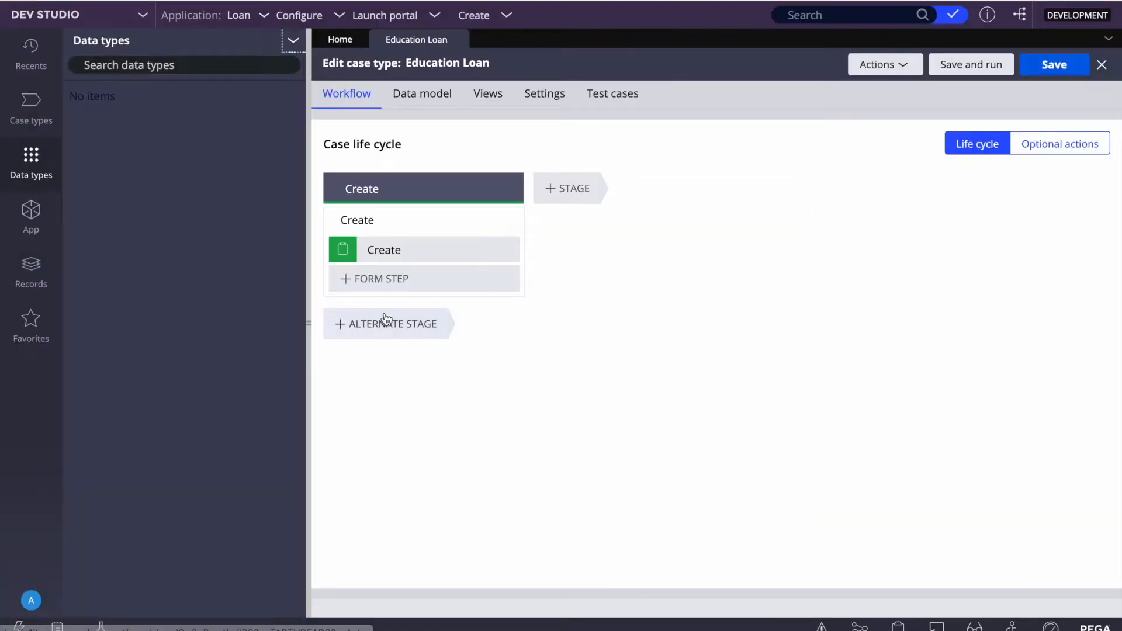
- Open the App Extension data type and start creating a new data page rule
{"action": "left_click", "coordinate": [116, 96]}
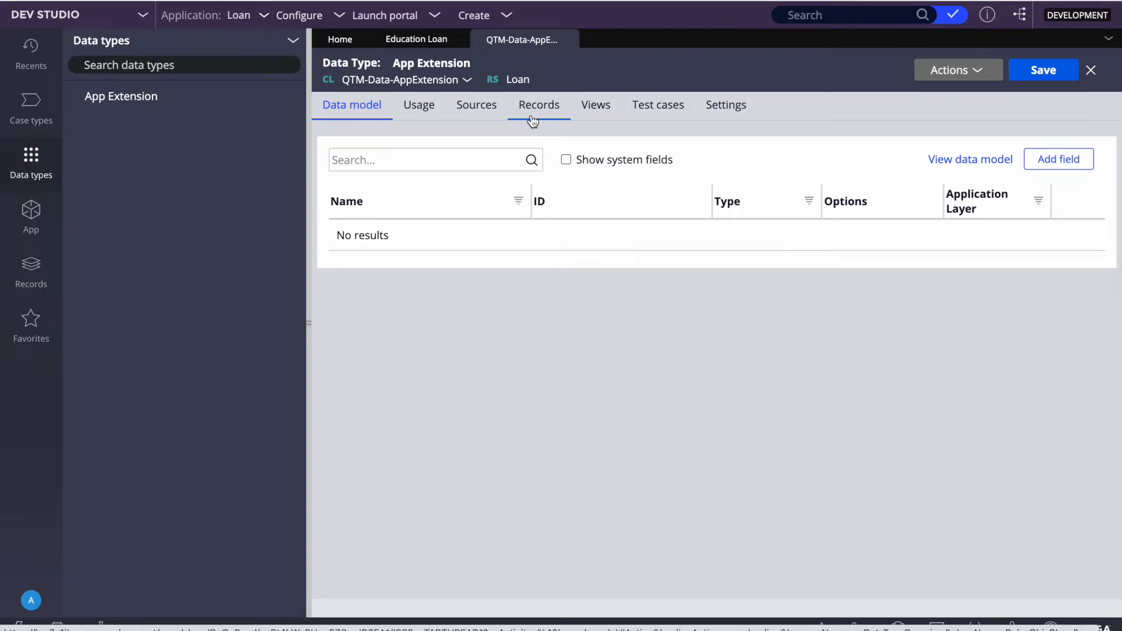
{"action": "left_click", "coordinate": [477, 21]}
{"action": "mouse_move", "coordinate": [497, 76]}
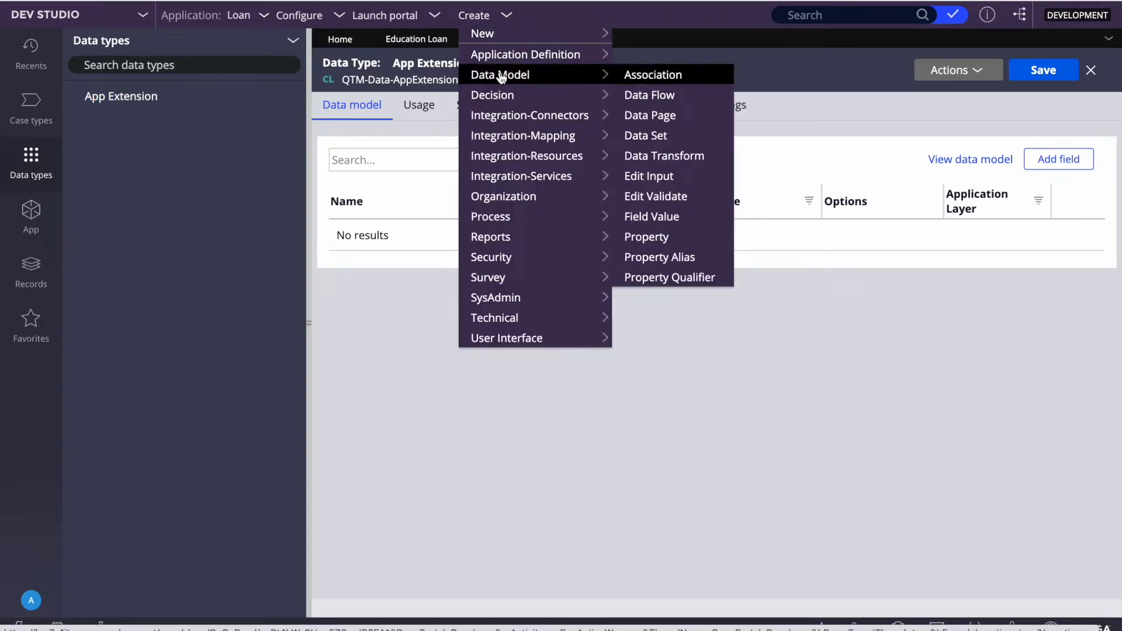
{"action": "left_click", "coordinate": [653, 120]}
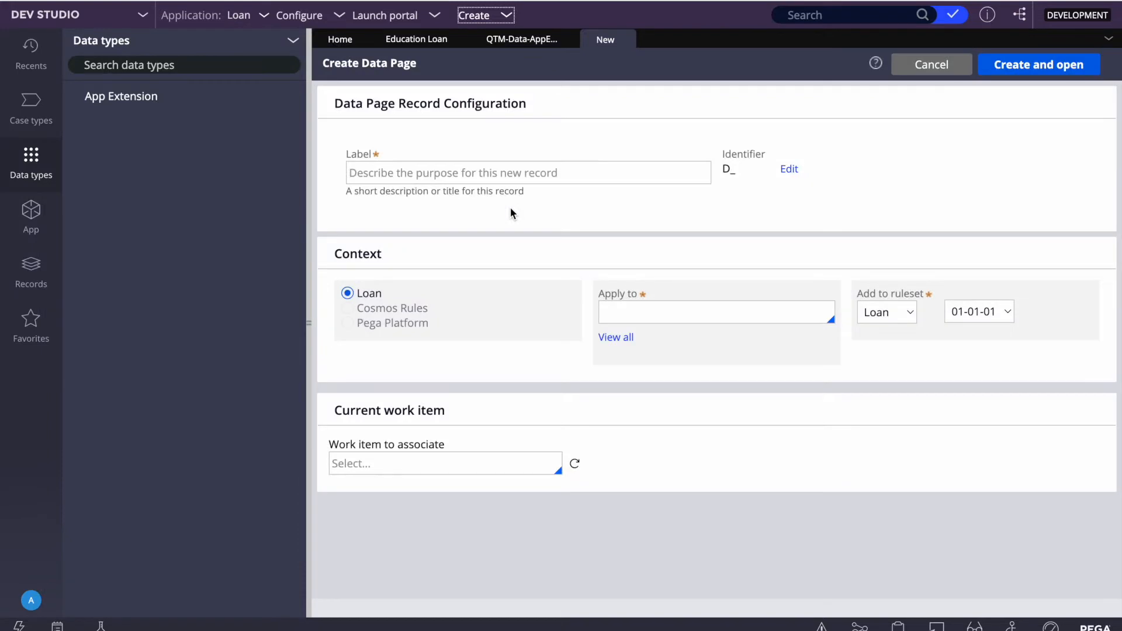
{"action": "left_click", "coordinate": [446, 170]}
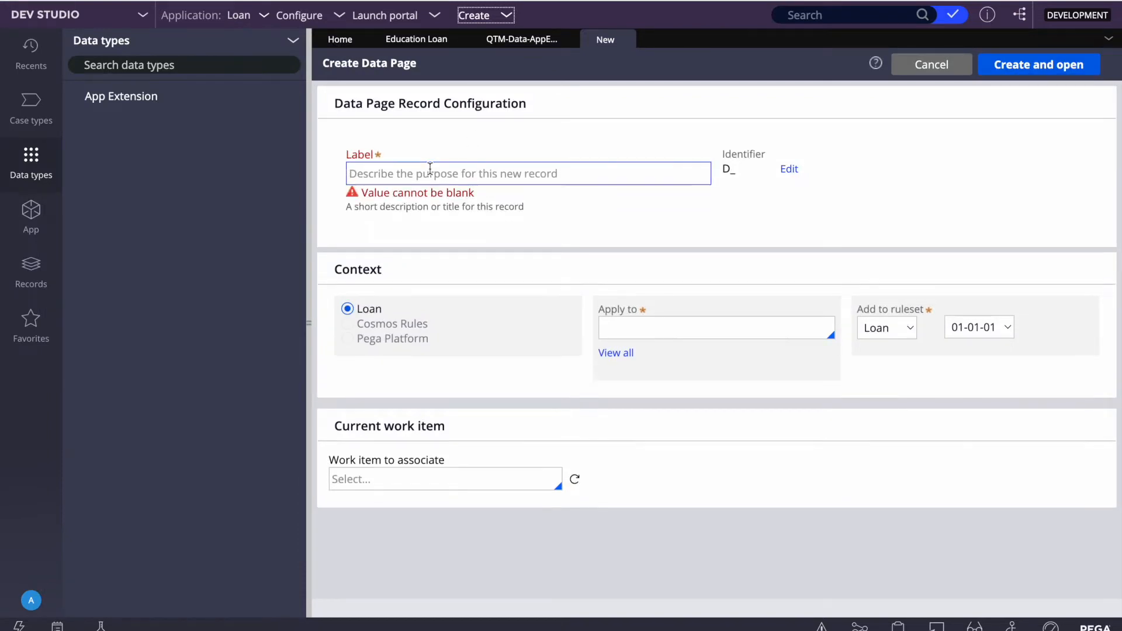
{"action": "left_click", "coordinate": [430, 169]}
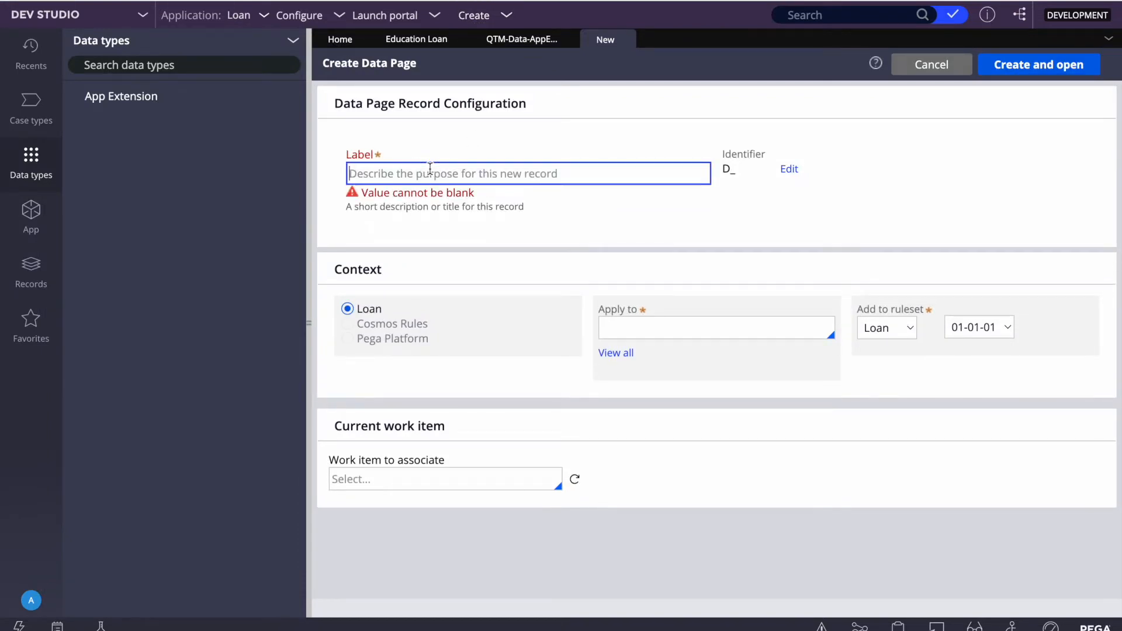
{"action": "type", "text": "D"}
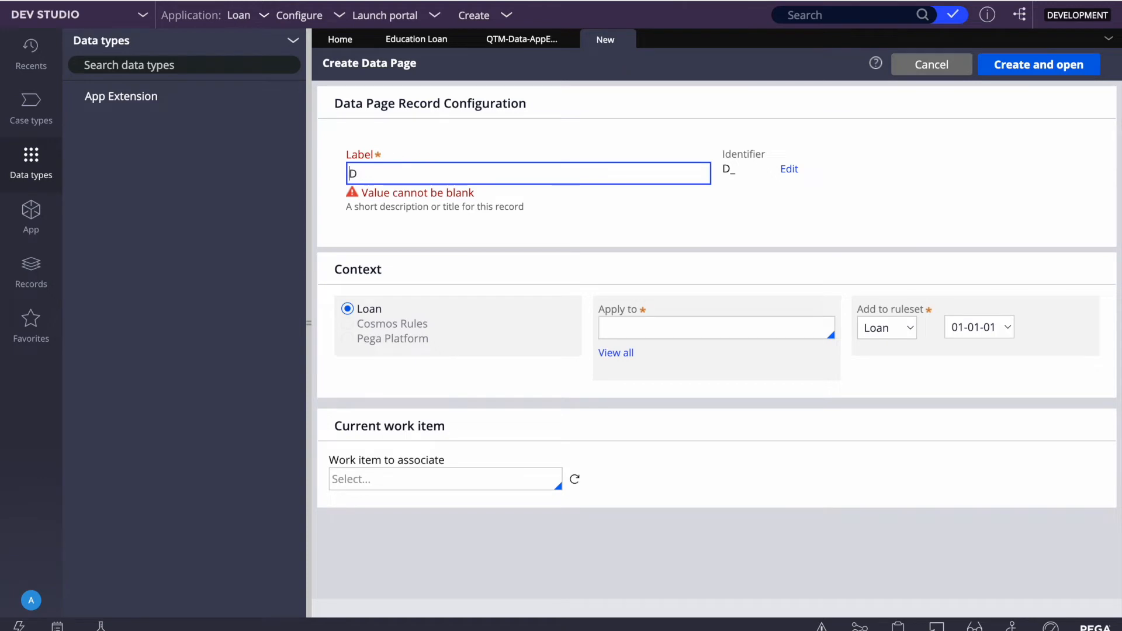
{"action": "type", "text": "_"}
{"action": "type", "text": "AppE"}
{"action": "key", "text": "BackSpace"}
{"action": "key", "text": "BackSpace"}
{"action": "key", "text": "BackSpace"}
{"action": "key", "text": "BackSpace"}
{"action": "key", "text": "BackSpace"}
{"action": "key", "text": "BackSpace"}
- Label the new data page App Extension
{"action": "type", "text": "App Extesnion"}
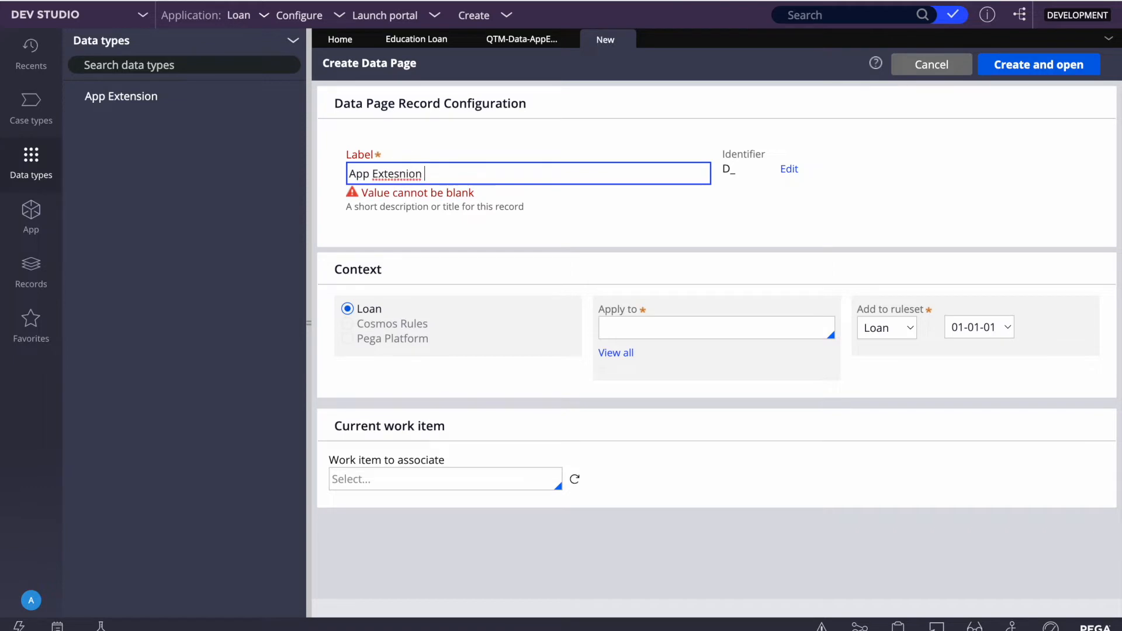
{"action": "right_click", "coordinate": [391, 175]}
{"action": "left_click", "coordinate": [587, 205]}
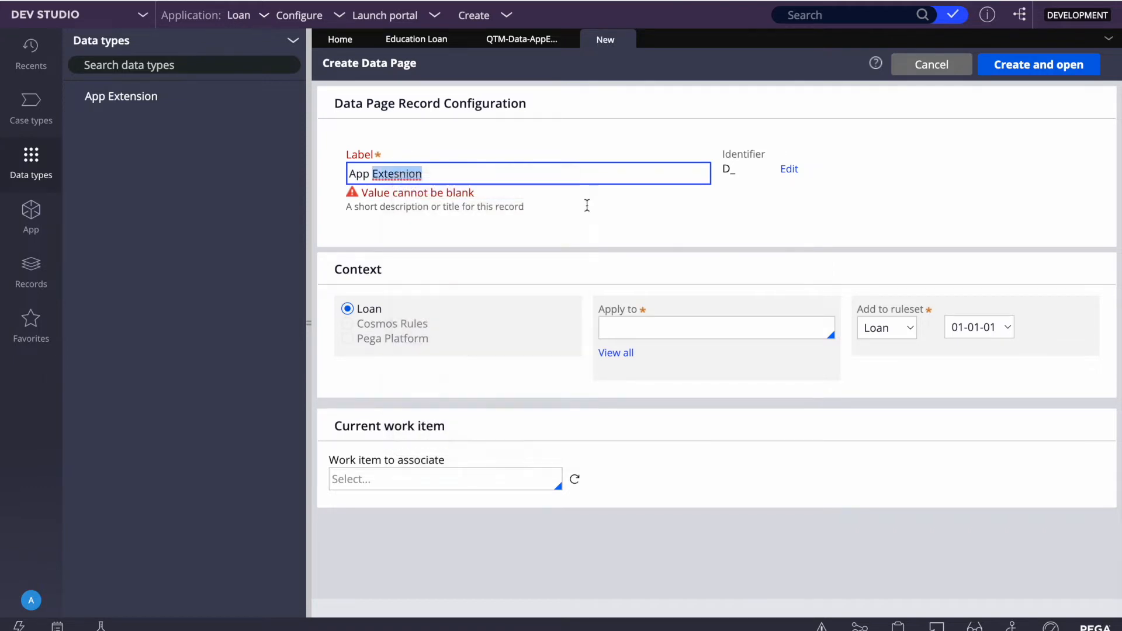
- Apply the data page to the QTM-Data-AppExtension class
{"action": "left_click", "coordinate": [698, 292]}
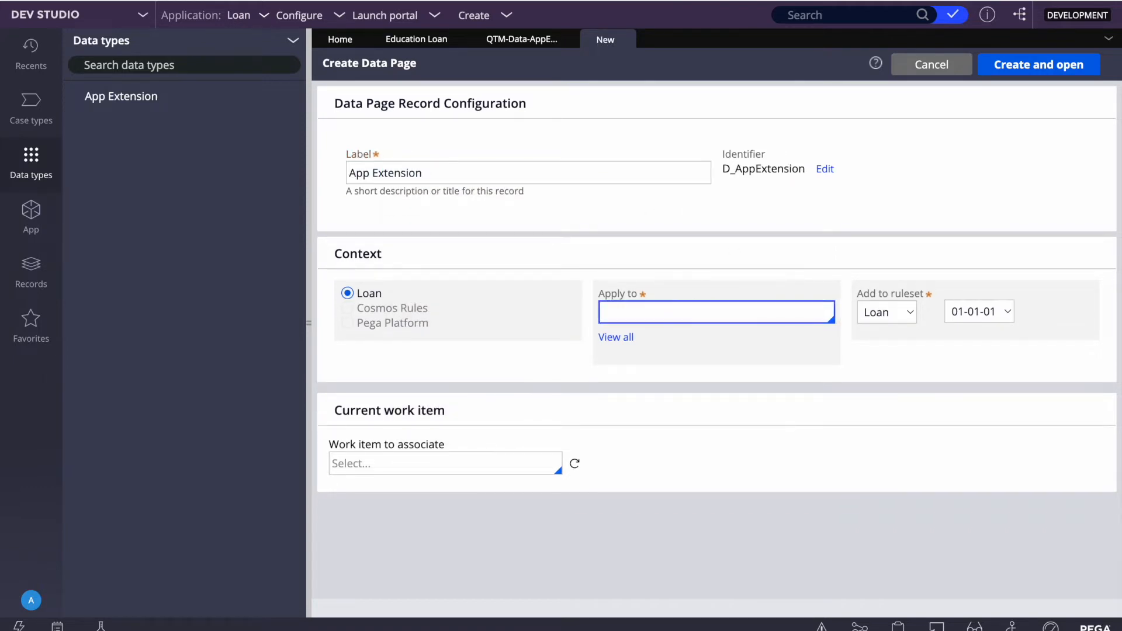
{"action": "key", "text": "Down"}
{"action": "key", "text": "Down"}
{"action": "key", "text": "Down"}
{"action": "key", "text": "Down"}
{"action": "key", "text": "Down"}
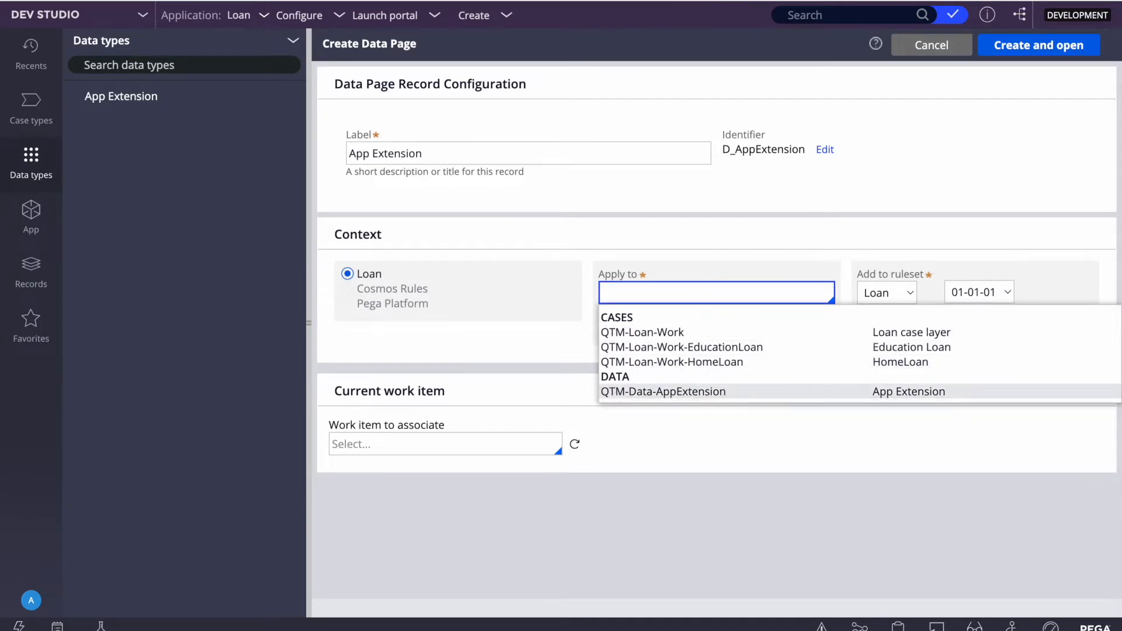
{"action": "key", "text": "Return"}
- Examine which rulesets are available for the new data page
{"action": "left_click", "coordinate": [907, 287]}
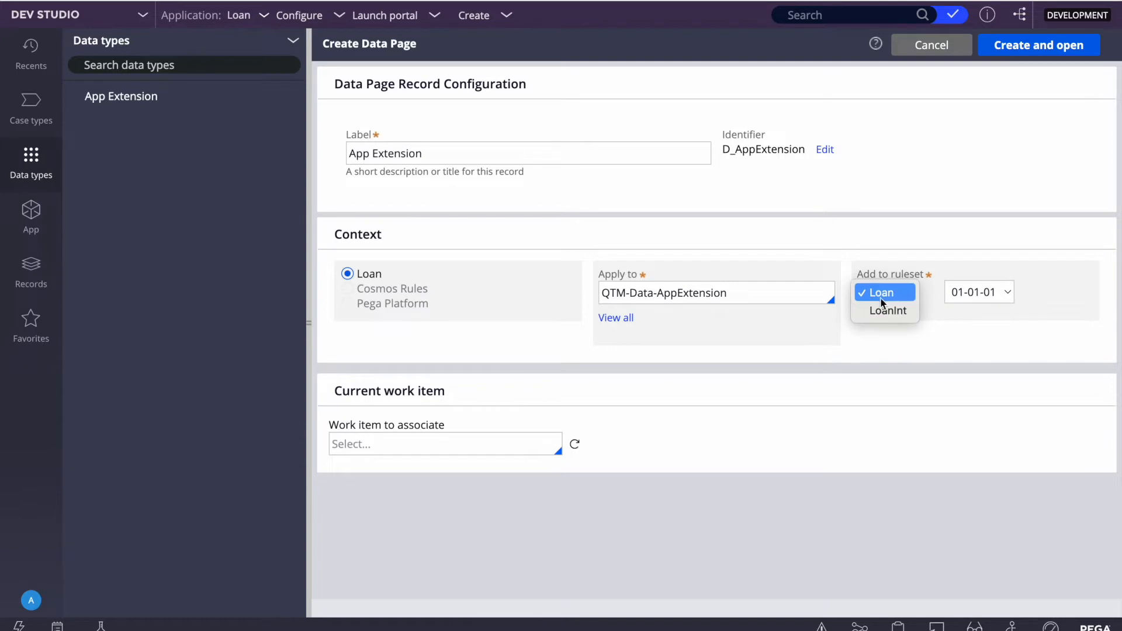
{"action": "left_click", "coordinate": [880, 297]}
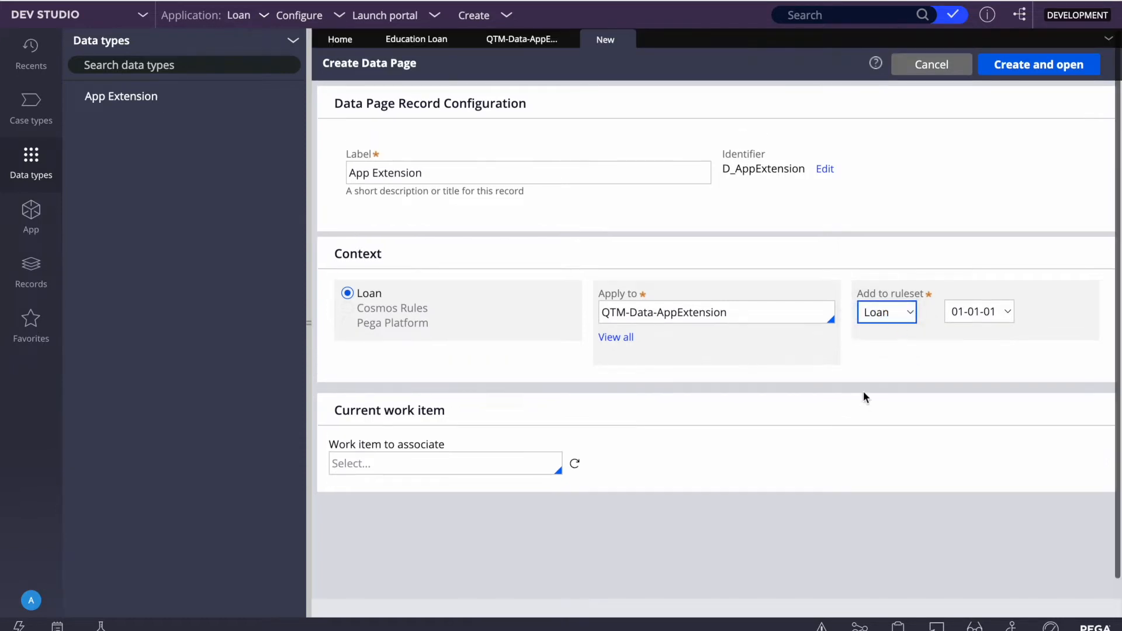
{"action": "left_click", "coordinate": [893, 316]}
{"action": "left_click", "coordinate": [874, 365]}
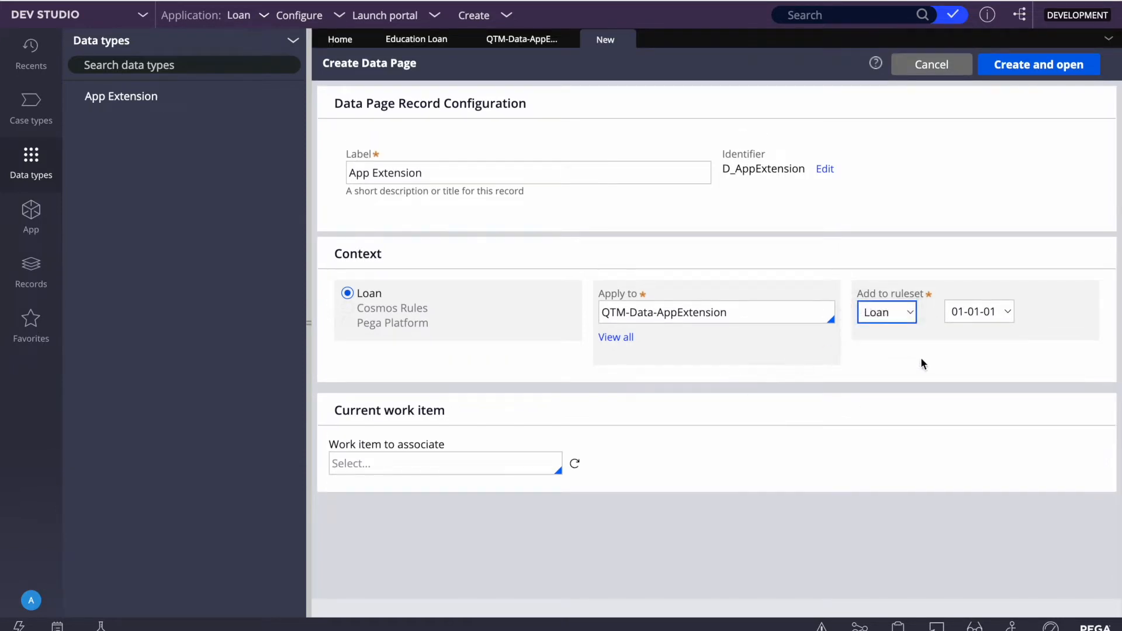
{"action": "left_click", "coordinate": [887, 315]}
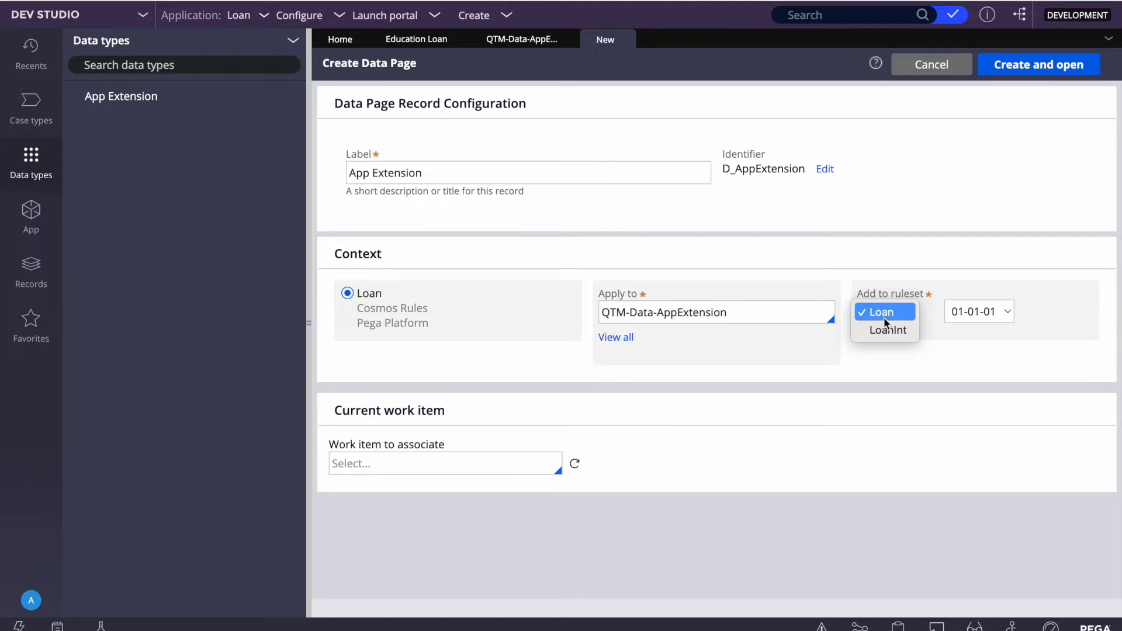
{"action": "left_click", "coordinate": [884, 317]}
{"action": "left_click", "coordinate": [884, 312]}
{"action": "left_click", "coordinate": [855, 216]}
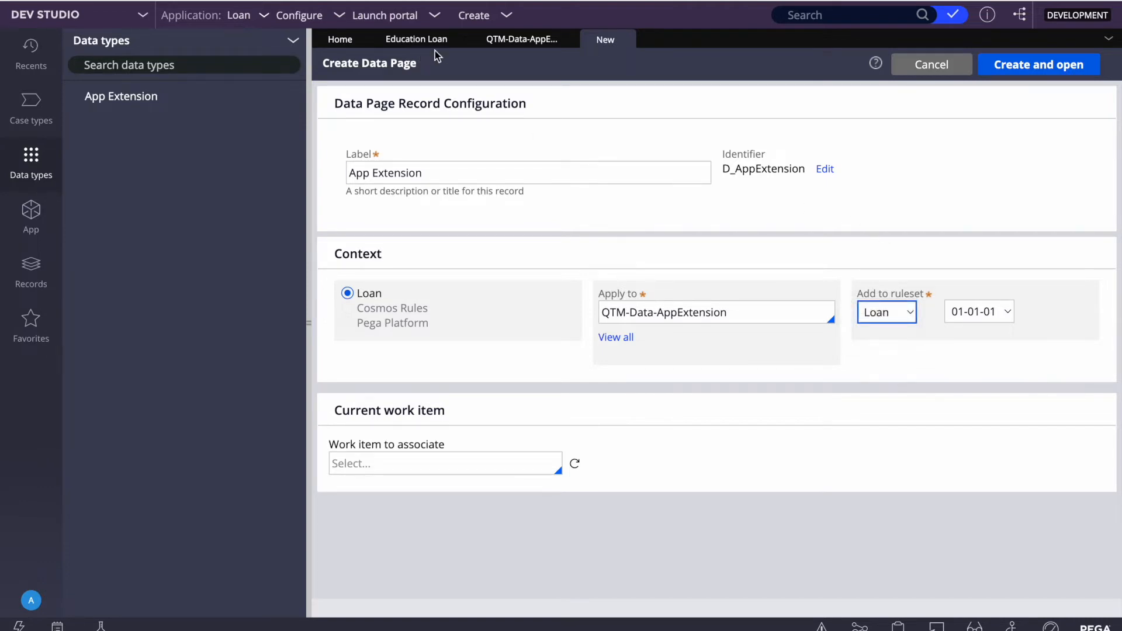
{"action": "left_click", "coordinate": [884, 314]}
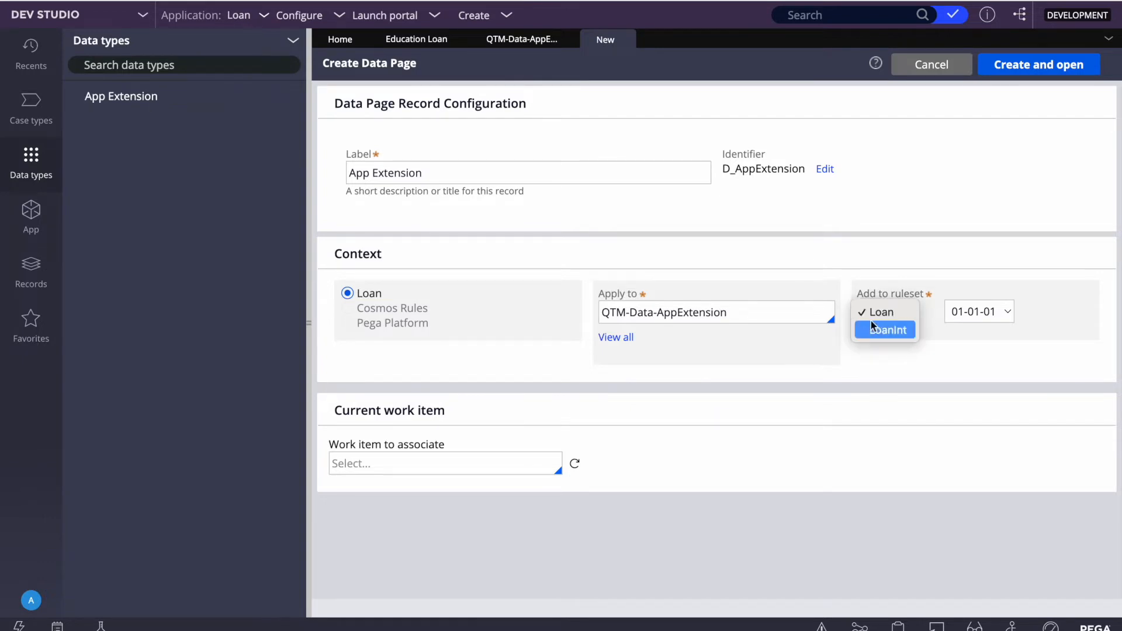
{"action": "left_click", "coordinate": [871, 318]}
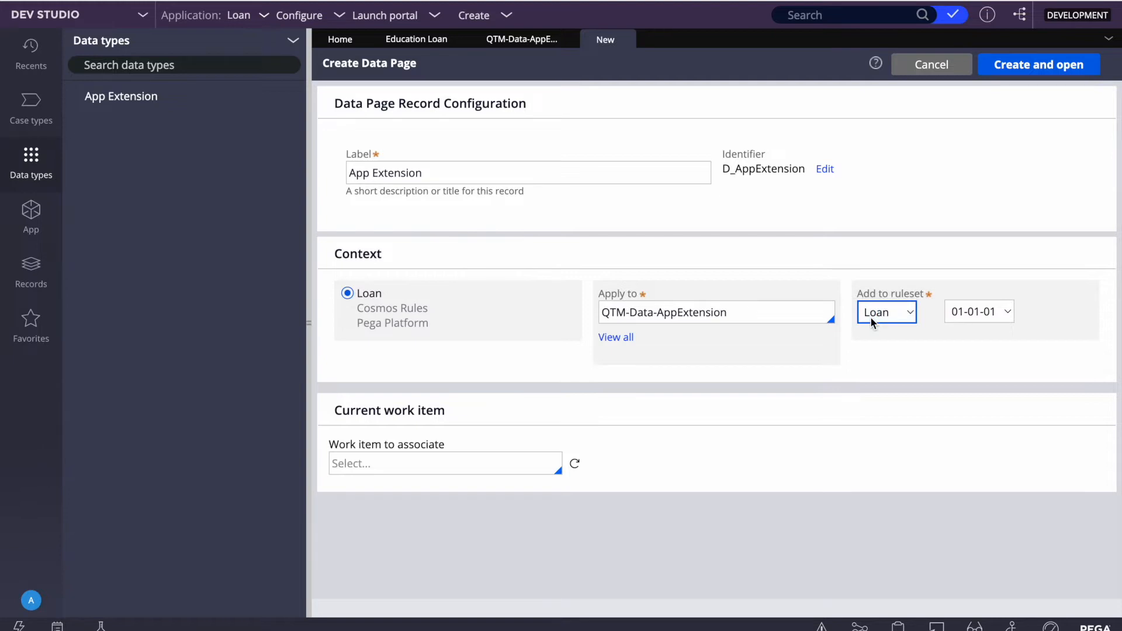
{"action": "left_click", "coordinate": [886, 314]}
{"action": "left_click", "coordinate": [812, 377]}
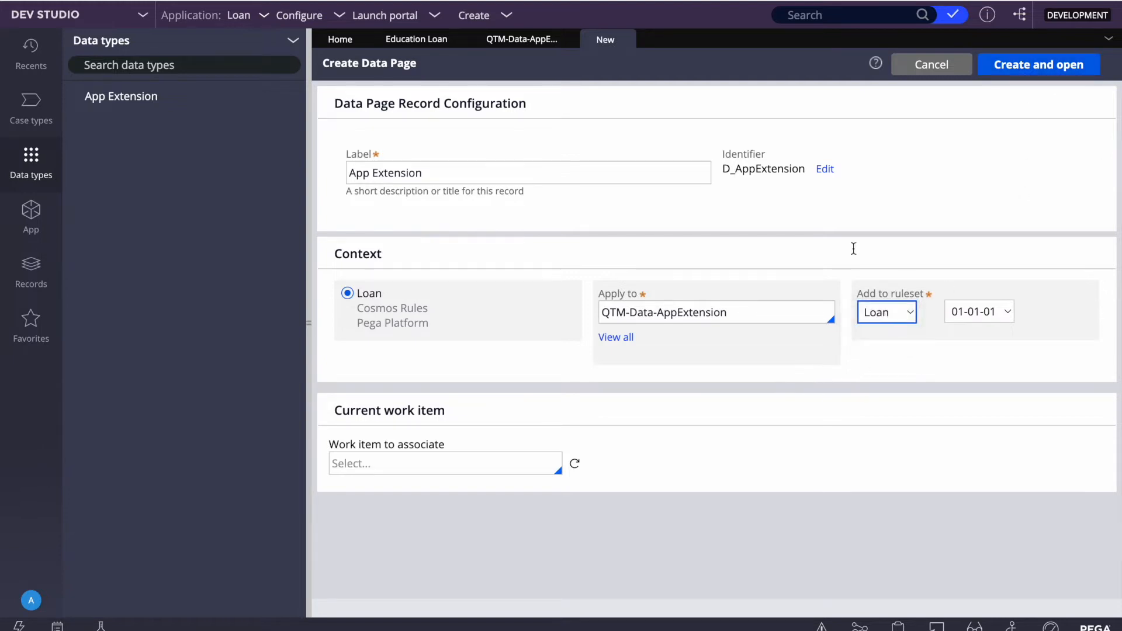
- Create and open the data page record, and set its scope to Node
{"action": "left_click", "coordinate": [1000, 69]}
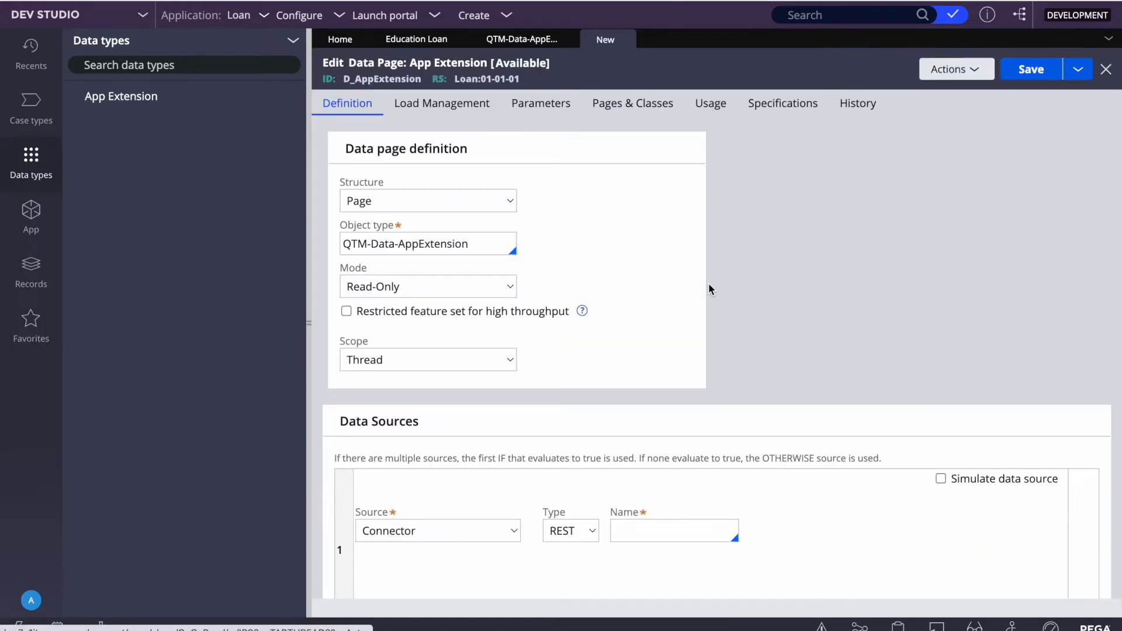
{"action": "left_click", "coordinate": [460, 360]}
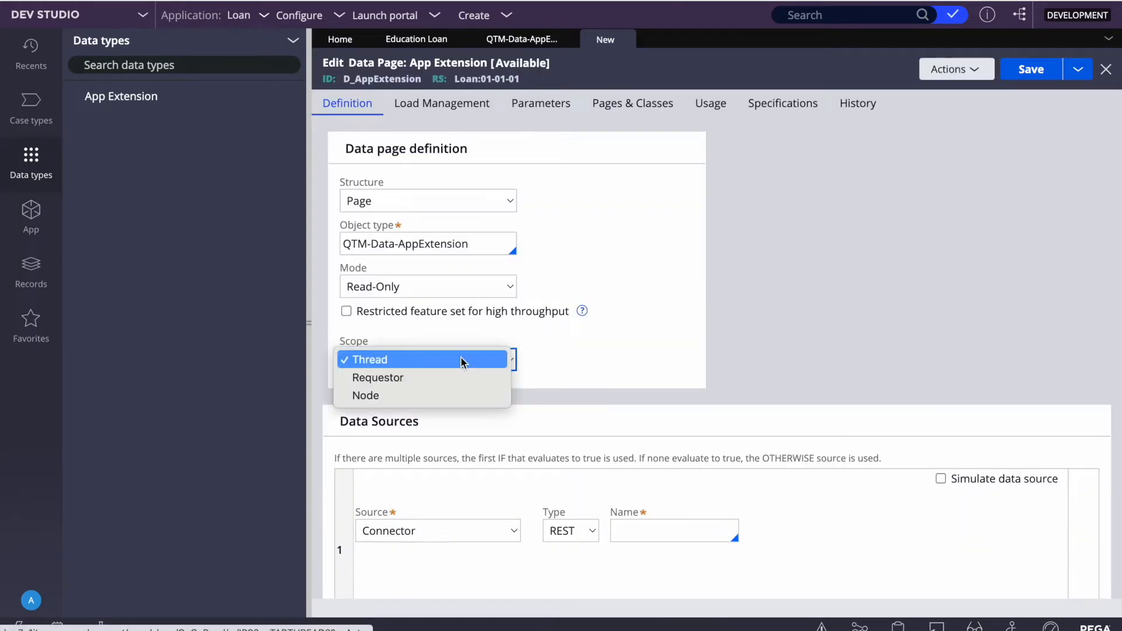
{"action": "left_click", "coordinate": [366, 396]}
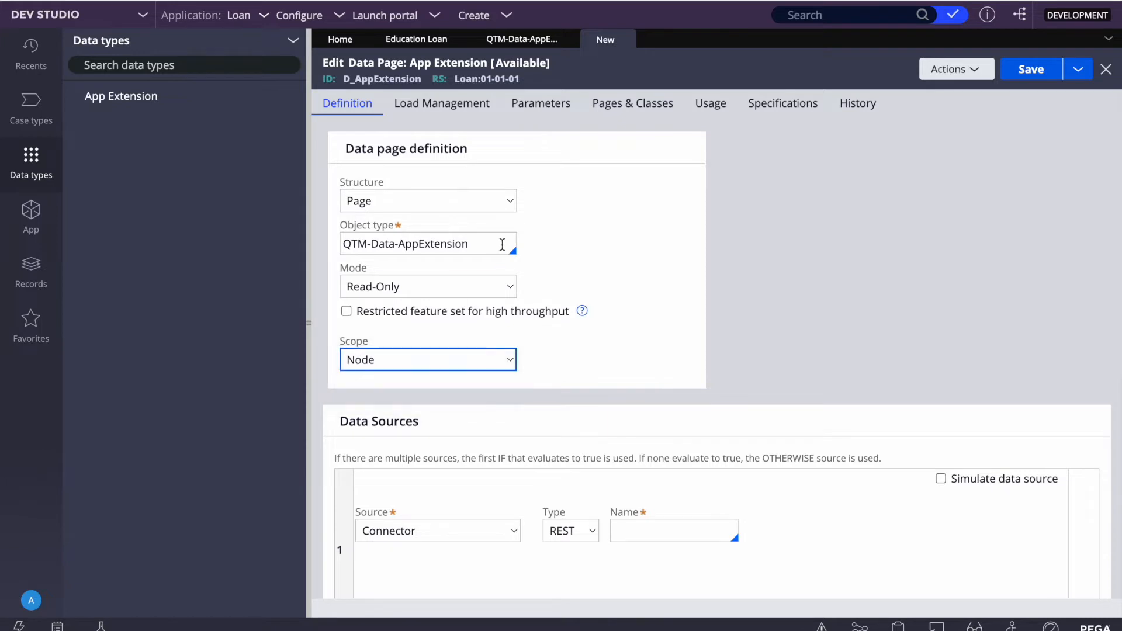
- Set the data page's first data source to Data Transform
{"action": "left_click", "coordinate": [308, 305]}
{"action": "scroll", "coordinate": [517, 302], "scroll_direction": "down", "scroll_amount": 3}
{"action": "left_click", "coordinate": [132, 387]}
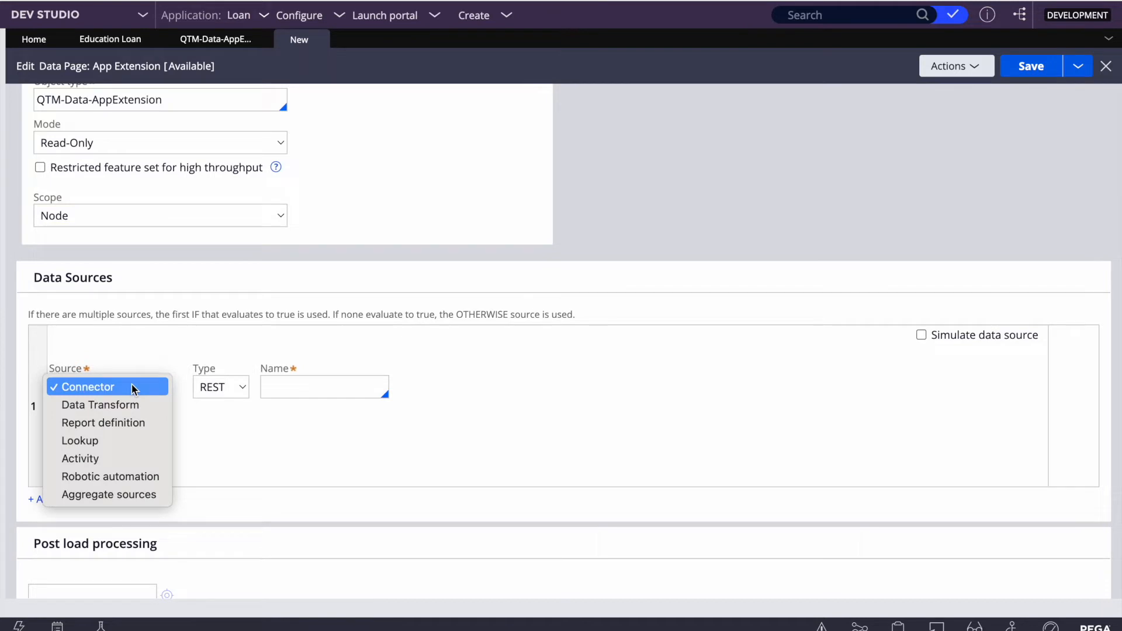
{"action": "left_click", "coordinate": [111, 406]}
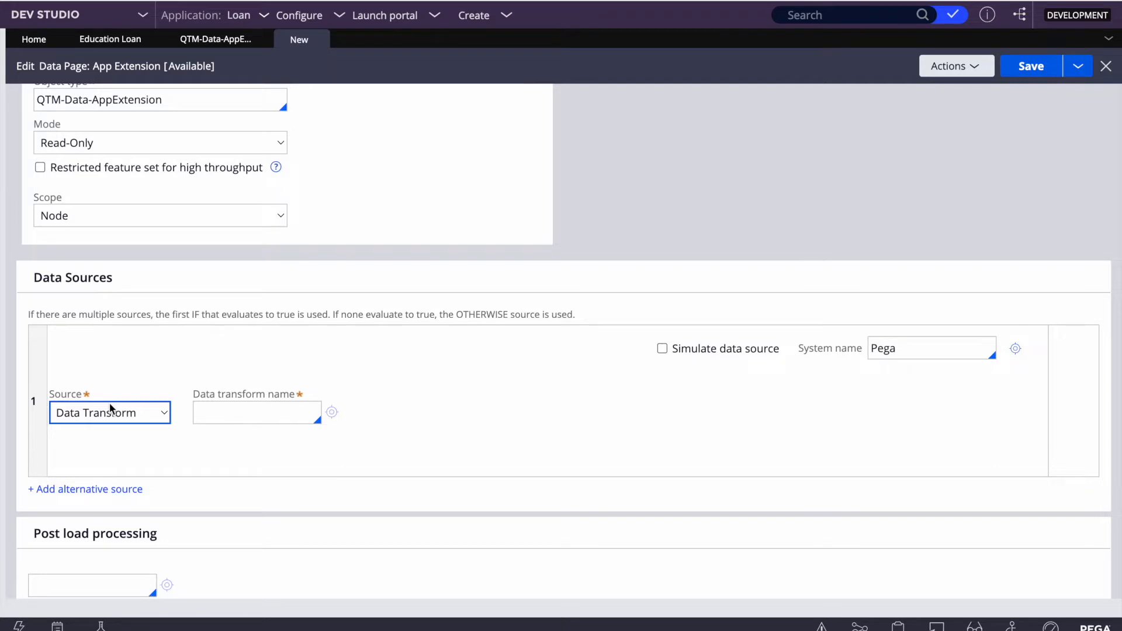
{"action": "left_click", "coordinate": [237, 403]}
{"action": "scroll", "coordinate": [237, 403], "scroll_direction": "up", "scroll_amount": 3}
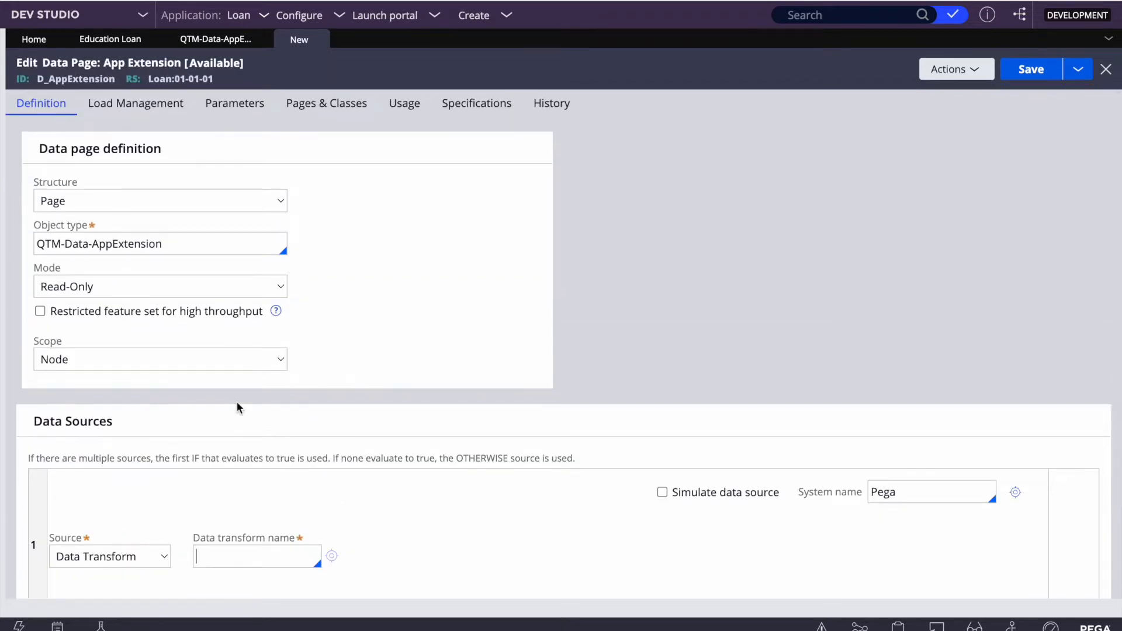
{"action": "scroll", "coordinate": [320, 382], "scroll_direction": "down", "scroll_amount": 2}
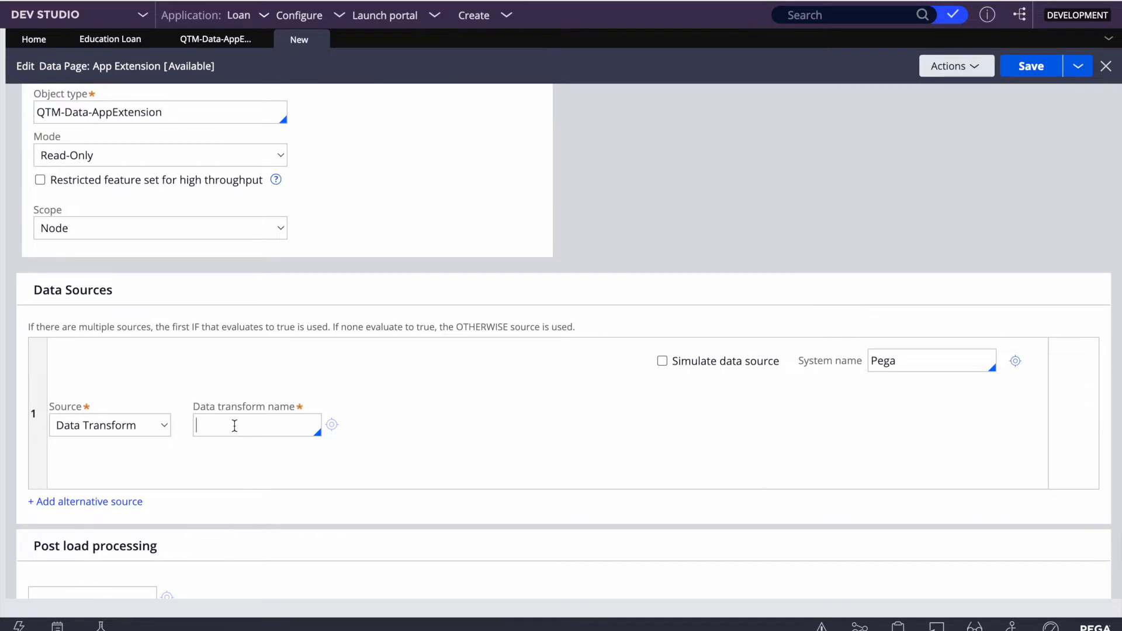
{"action": "scroll", "coordinate": [234, 426], "scroll_direction": "up", "scroll_amount": 2}
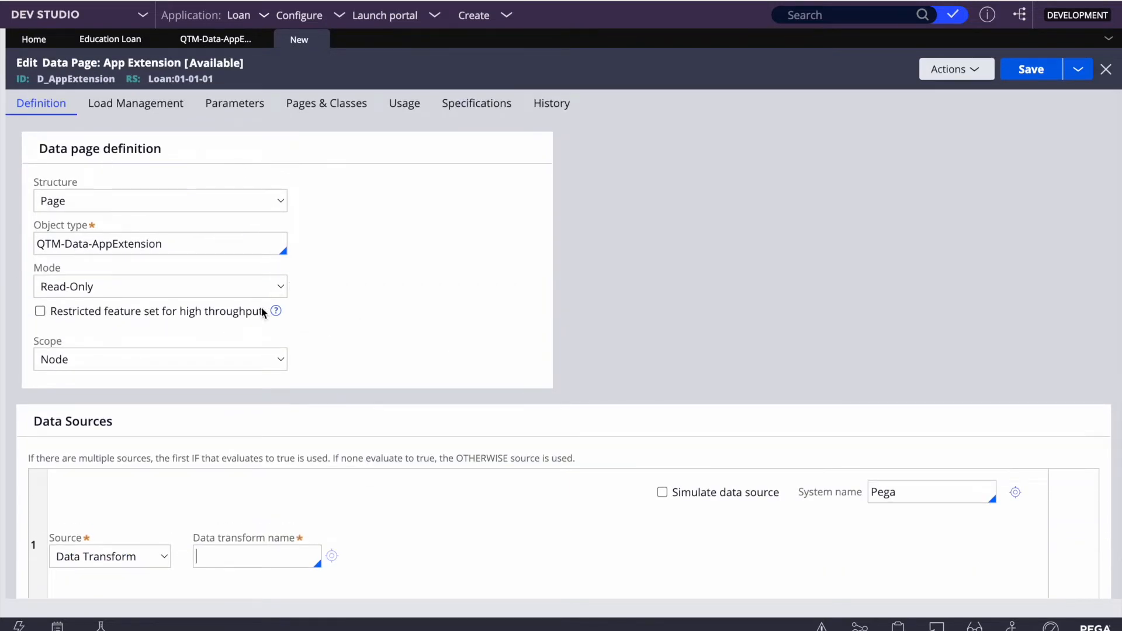
{"action": "type", "text": "AppS"}
{"action": "key", "text": "BackSpace"}
{"action": "type", "text": "Extesn"}
{"action": "key", "text": "BackSpace"}
{"action": "key", "text": "BackSpace"}
{"action": "key", "text": "BackSpace"}
{"action": "key", "text": "BackSpace"}
{"action": "key", "text": "BackSpace"}
{"action": "key", "text": "BackSpace"}
{"action": "key", "text": "BackSpace"}
{"action": "key", "text": "BackSpace"}
- Copy the data page's identifier into the data transform name and edit it to AppExtensionDT
{"action": "double_click", "coordinate": [87, 78]}
{"action": "key", "text": "ctrl+c"}
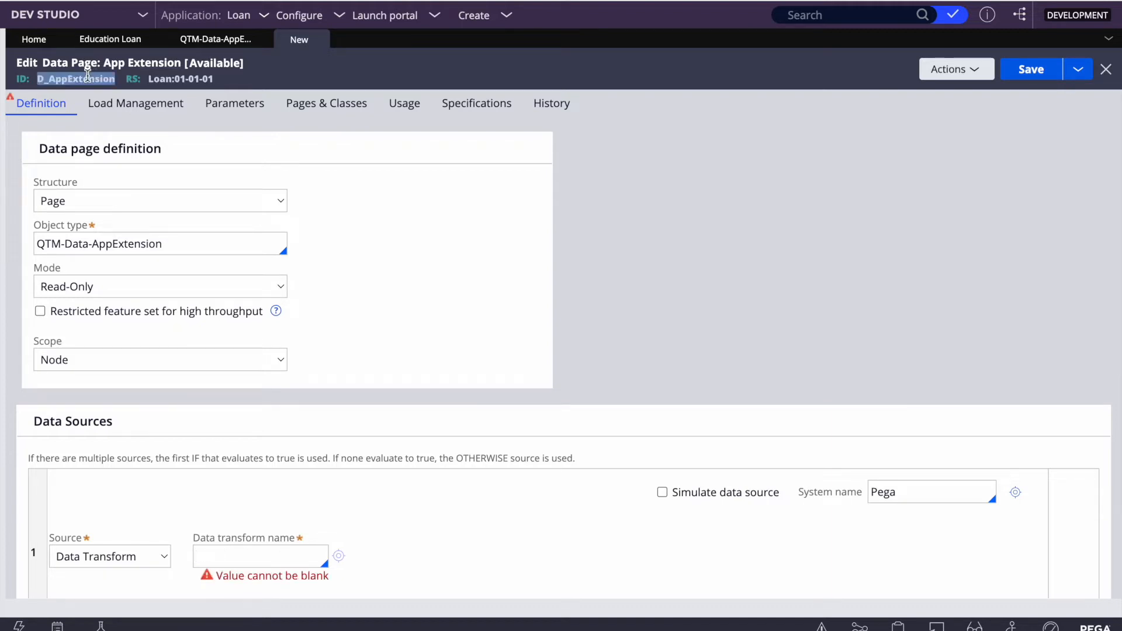
{"action": "left_click", "coordinate": [227, 555]}
{"action": "key", "text": "ctrl+v"}
{"action": "left_click", "coordinate": [211, 555]}
{"action": "key", "text": "BackSpace"}
{"action": "key", "text": "BackSpace"}
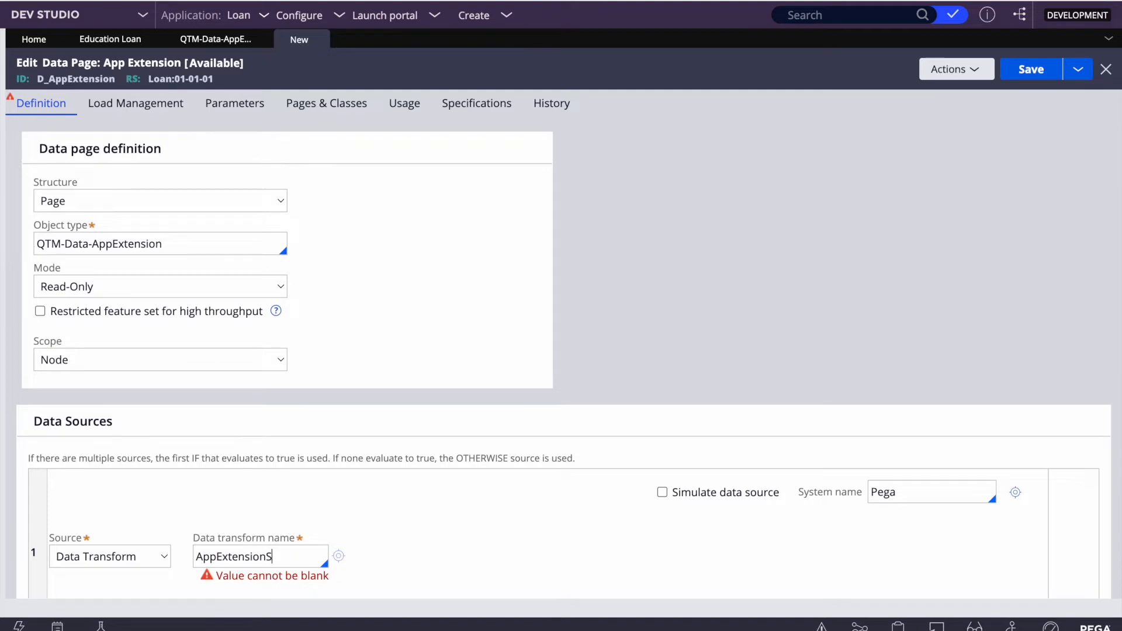
{"action": "type", "text": "D"}
{"action": "key", "text": "BackSpace"}
{"action": "type", "text": "DT"}
- Create the AppExtensionDT data transform record and save it with a Comment action in its first row
{"action": "left_click", "coordinate": [339, 555]}
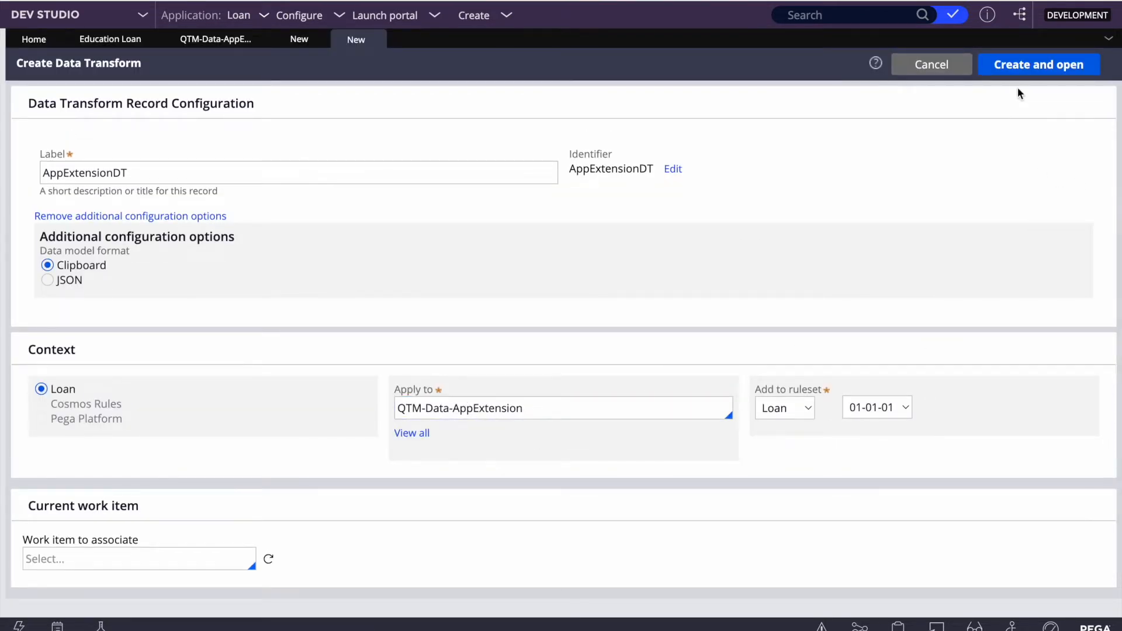
{"action": "left_click", "coordinate": [1010, 68]}
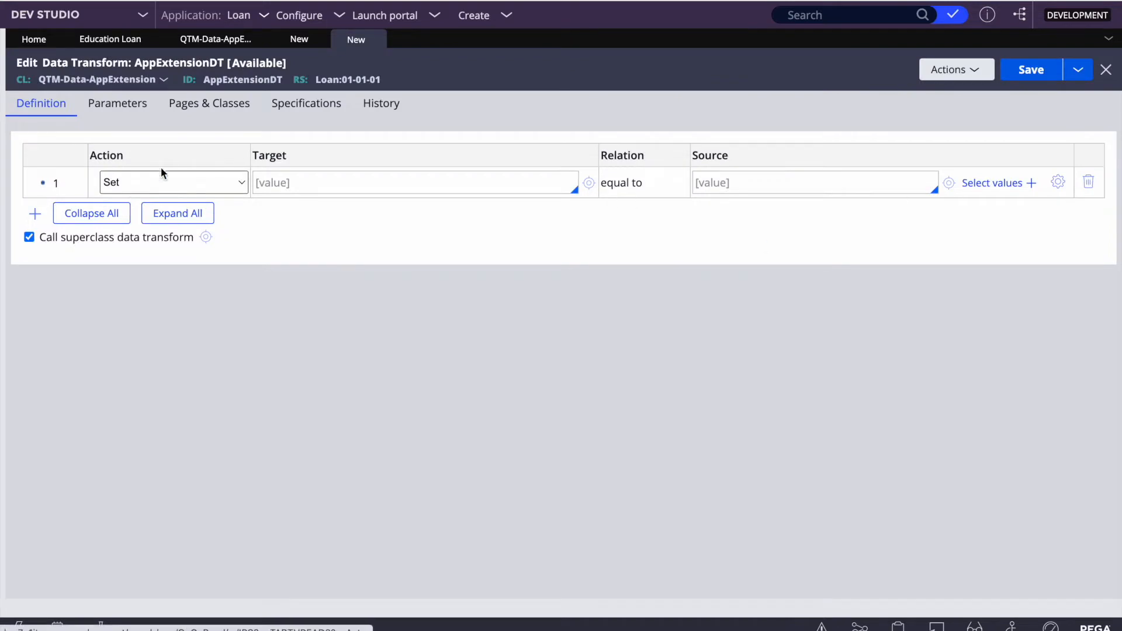
{"action": "left_click", "coordinate": [161, 174]}
{"action": "left_click", "coordinate": [135, 270]}
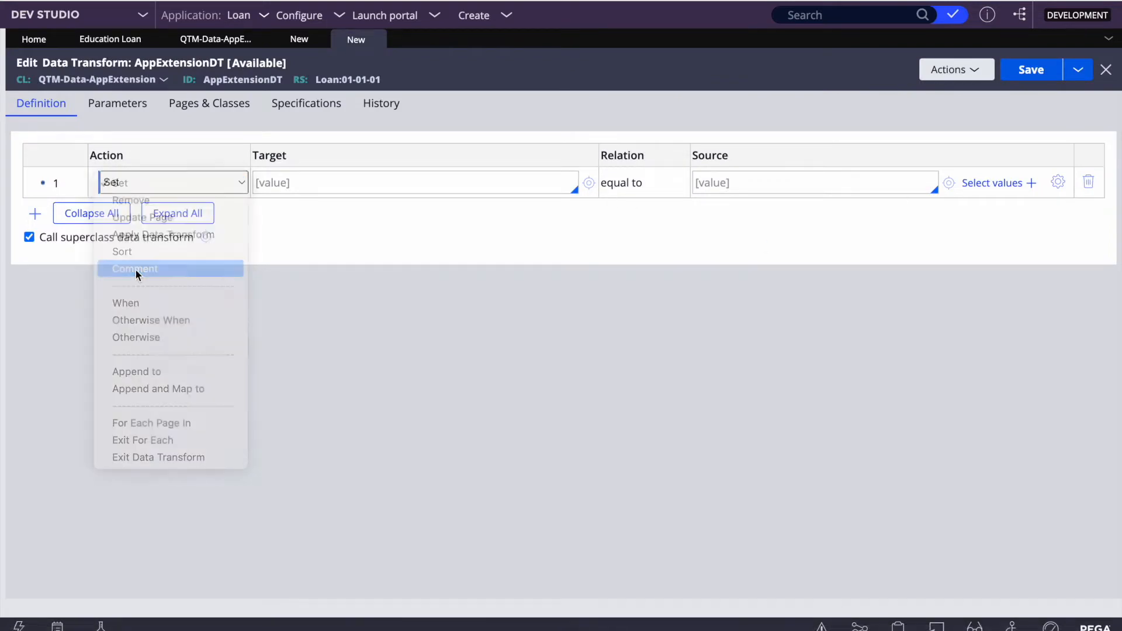
{"action": "left_click", "coordinate": [1031, 69]}
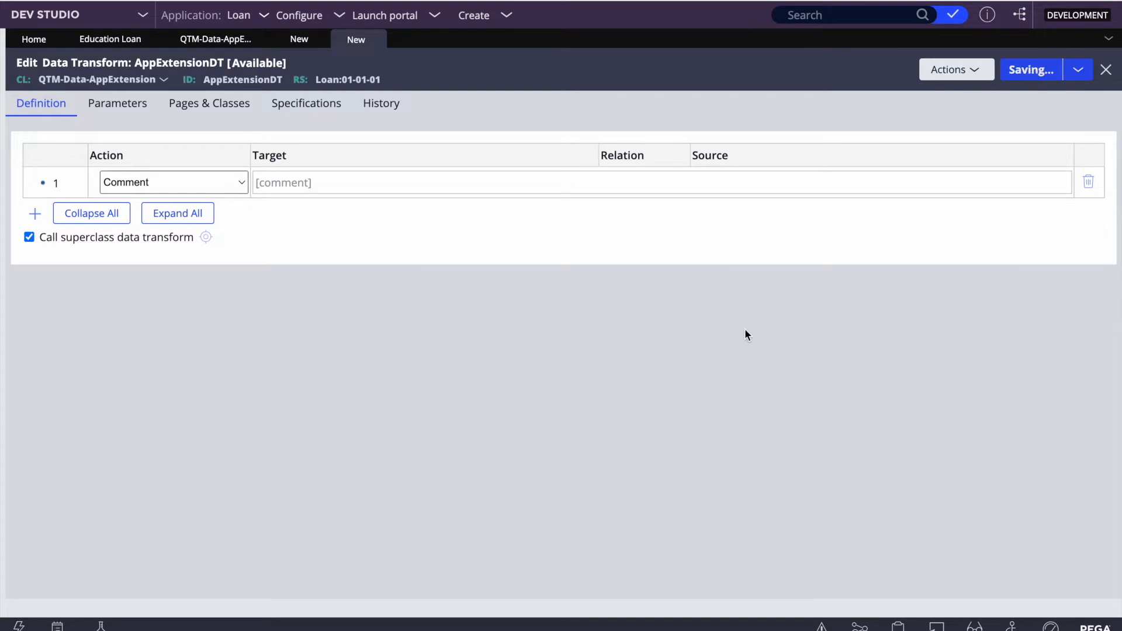
- Set the App Extension data page's load authorization access group to Loan:Authors and save the data page
{"action": "left_click", "coordinate": [299, 39]}
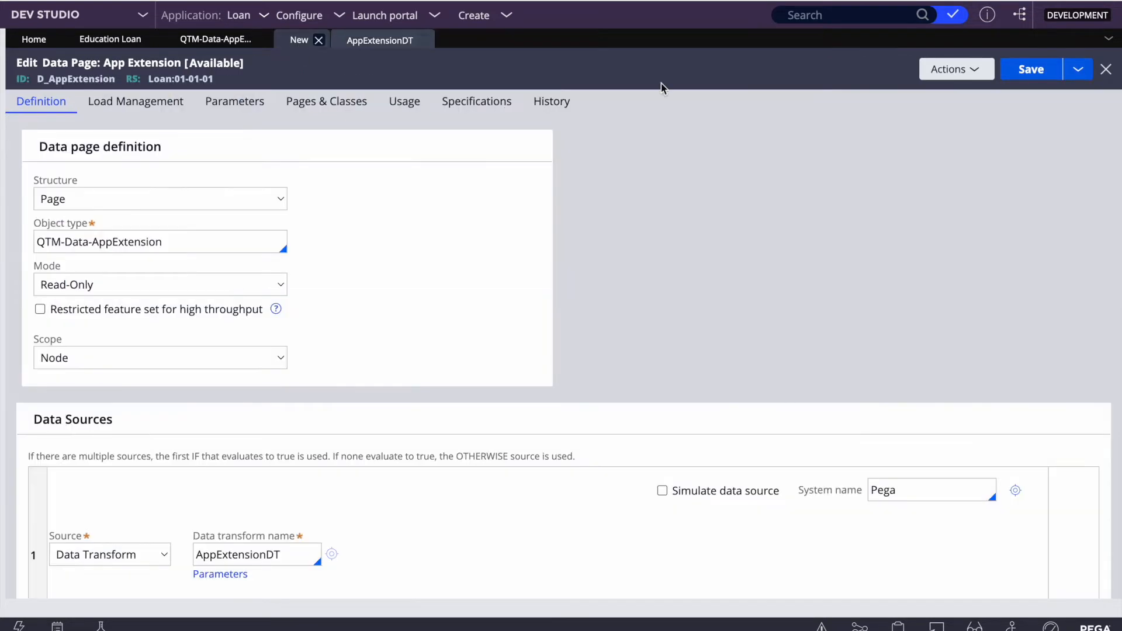
{"action": "left_click", "coordinate": [1028, 70]}
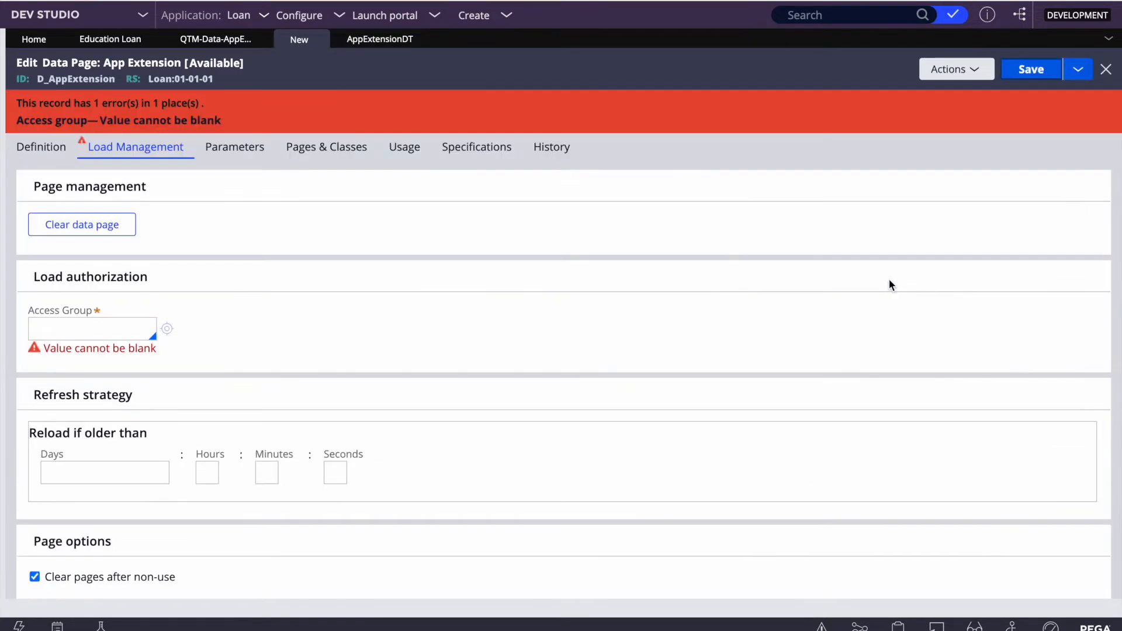
{"action": "left_click", "coordinate": [98, 328]}
{"action": "key", "text": "Down"}
{"action": "key", "text": "Down"}
{"action": "key", "text": "Down"}
{"action": "key", "text": "Down"}
{"action": "key", "text": "Down"}
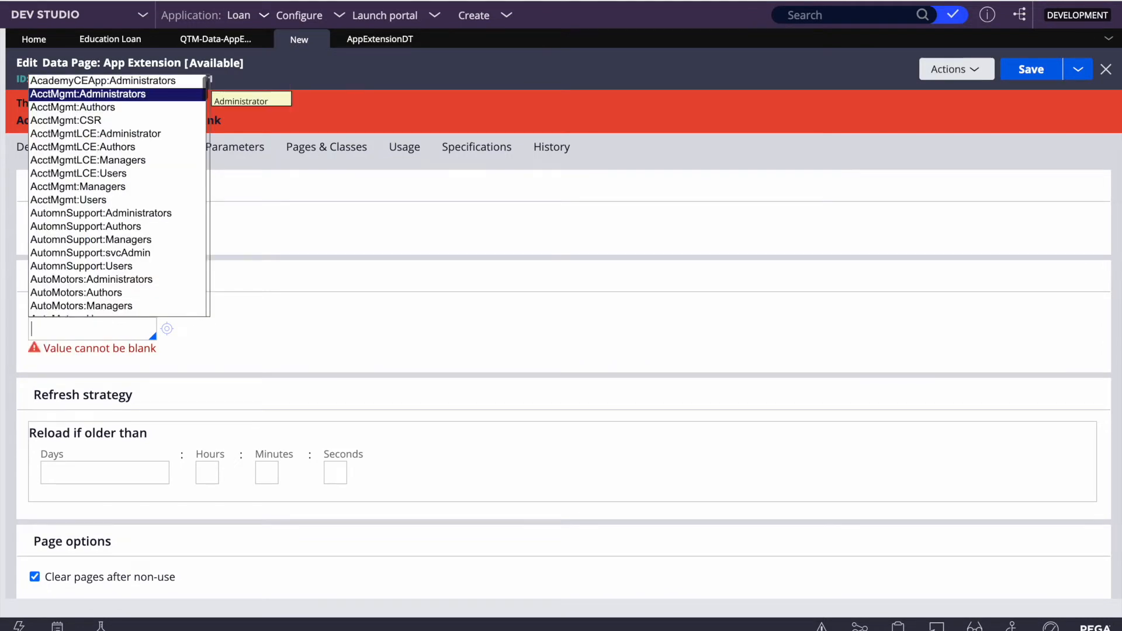
{"action": "type", "text": "LOA"}
{"action": "key", "text": "Return"}
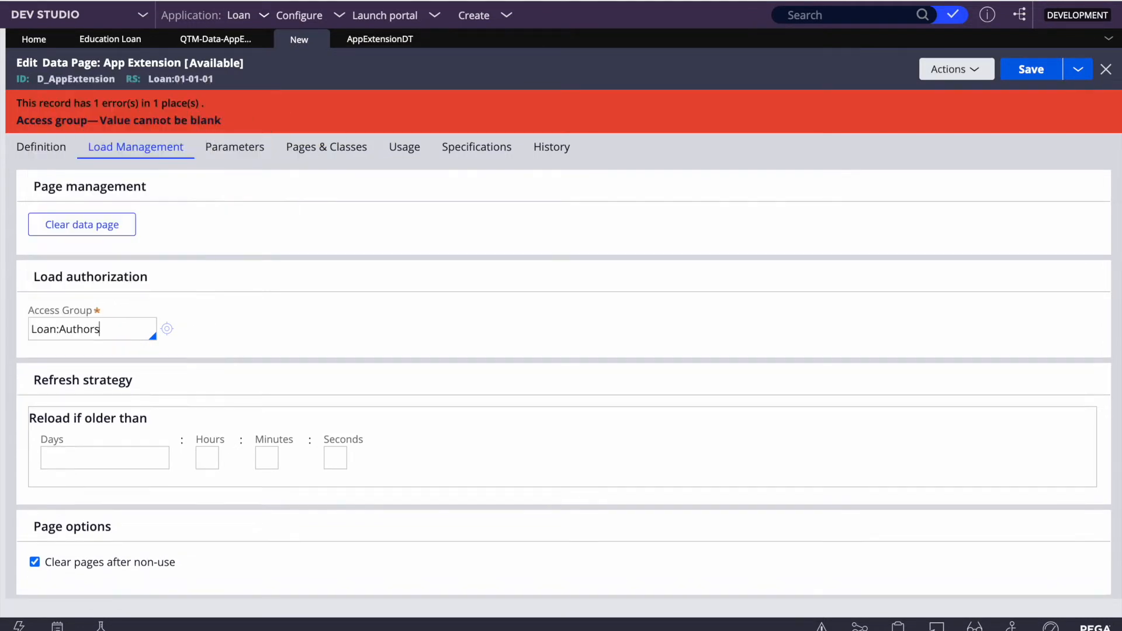
{"action": "double_click", "coordinate": [75, 327]}
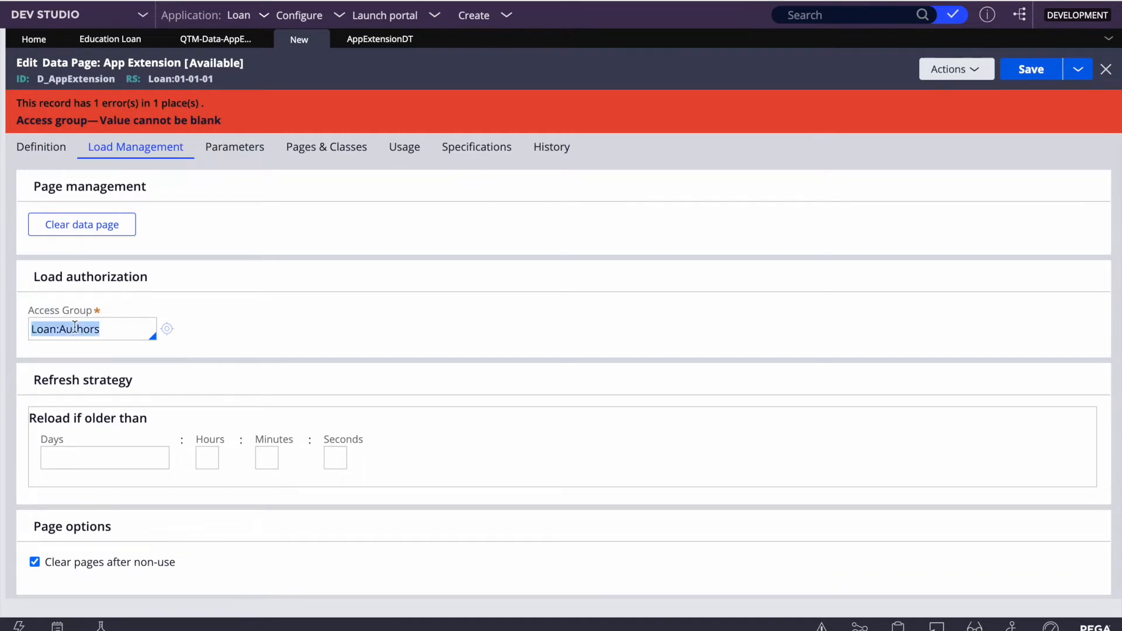
{"action": "left_click", "coordinate": [1044, 75]}
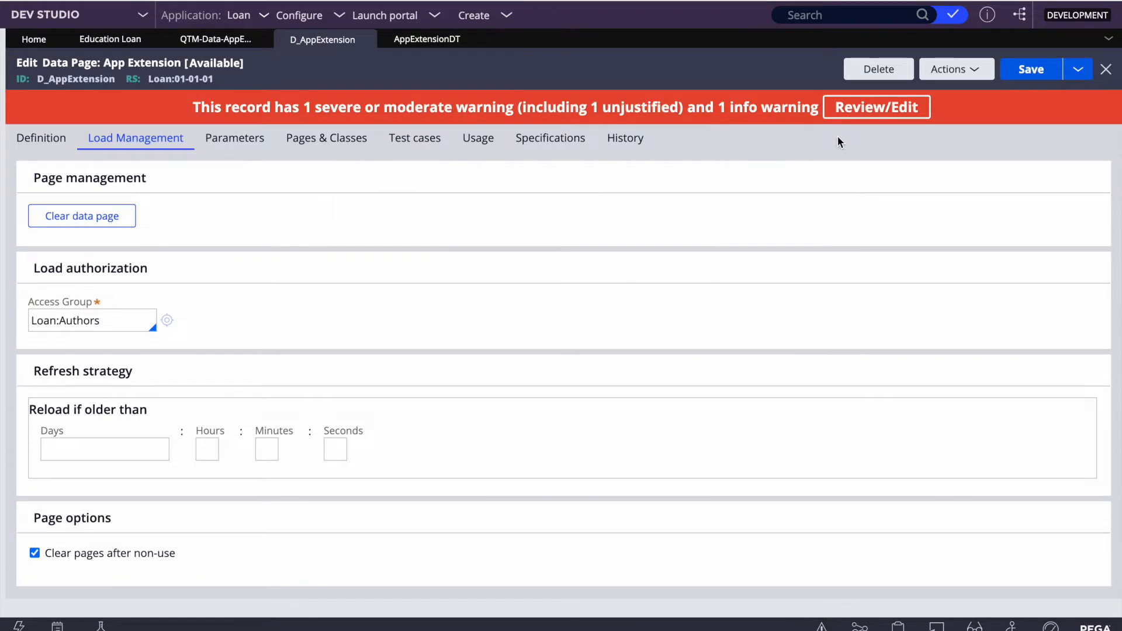
- Review the warnings on the saved App Extension data page
{"action": "left_click", "coordinate": [39, 150]}
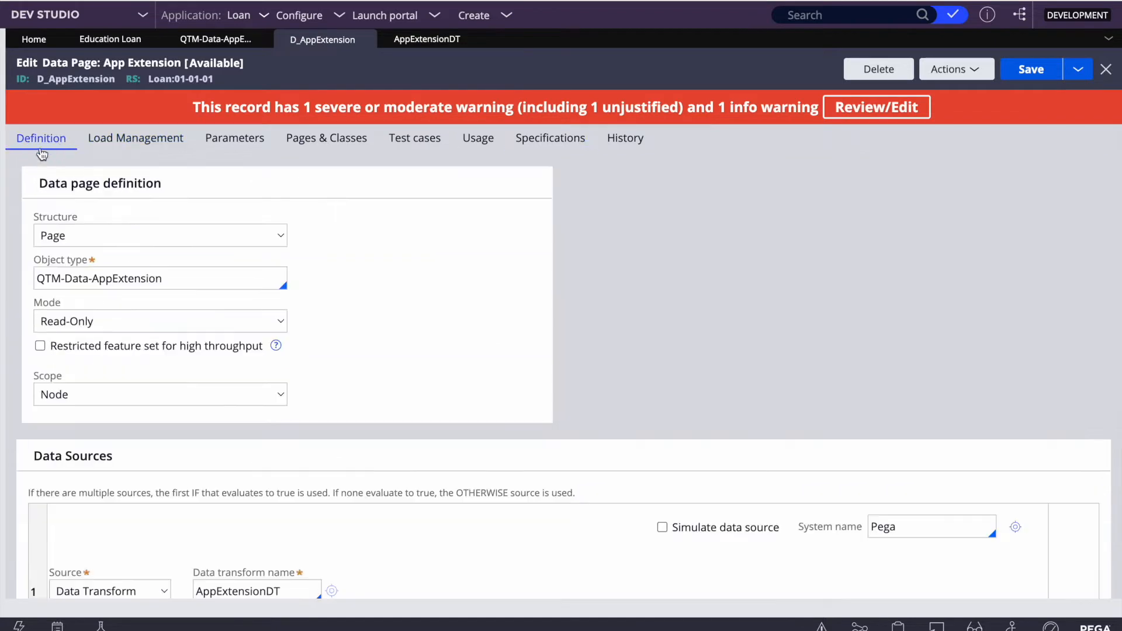
{"action": "left_click", "coordinate": [843, 118]}
{"action": "left_click", "coordinate": [291, 575]}
- Add a parameter named Dummy to the App Extension data page and save it
{"action": "left_click", "coordinate": [234, 138]}
{"action": "left_click", "coordinate": [117, 310]}
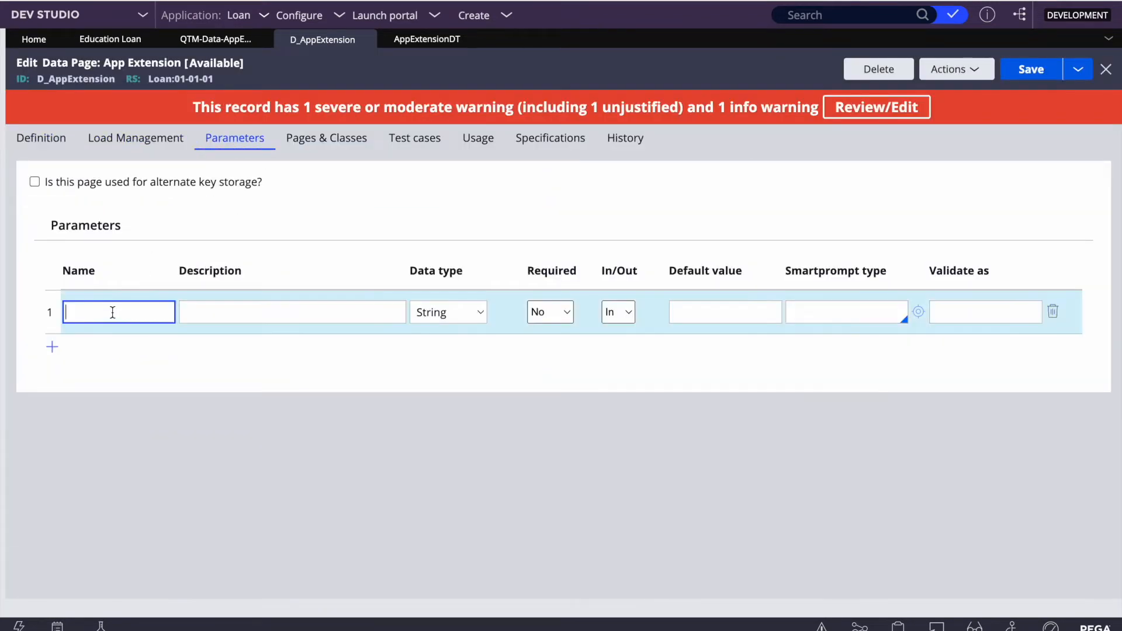
{"action": "type", "text": "e"}
{"action": "key", "text": "BackSpace"}
{"action": "type", "text": "D"}
{"action": "type", "text": "ummy"}
{"action": "left_click", "coordinate": [1049, 71]}
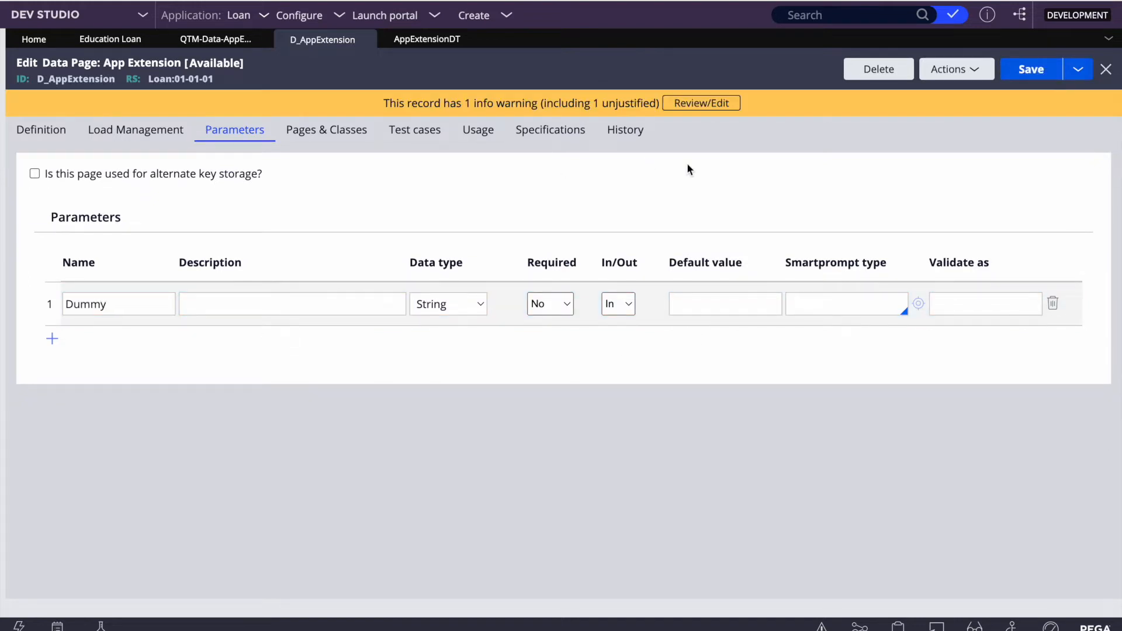
- Change the first row of the AppExtensionDT data transform to a Set action with .Classes as its target
{"action": "left_click", "coordinate": [63, 132]}
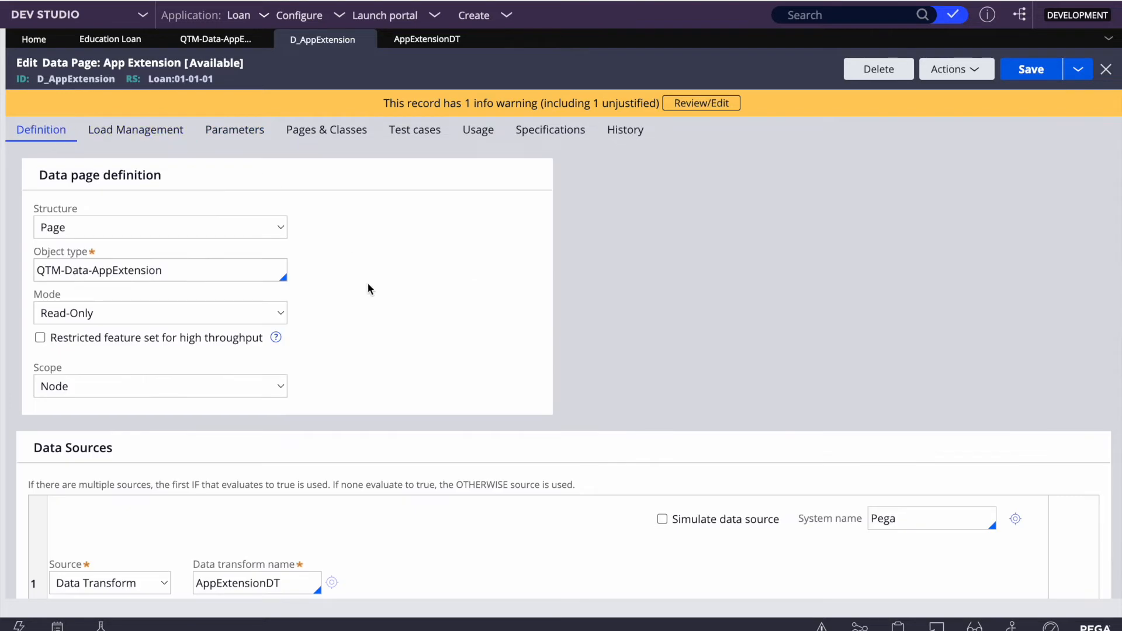
{"action": "left_click", "coordinate": [421, 41]}
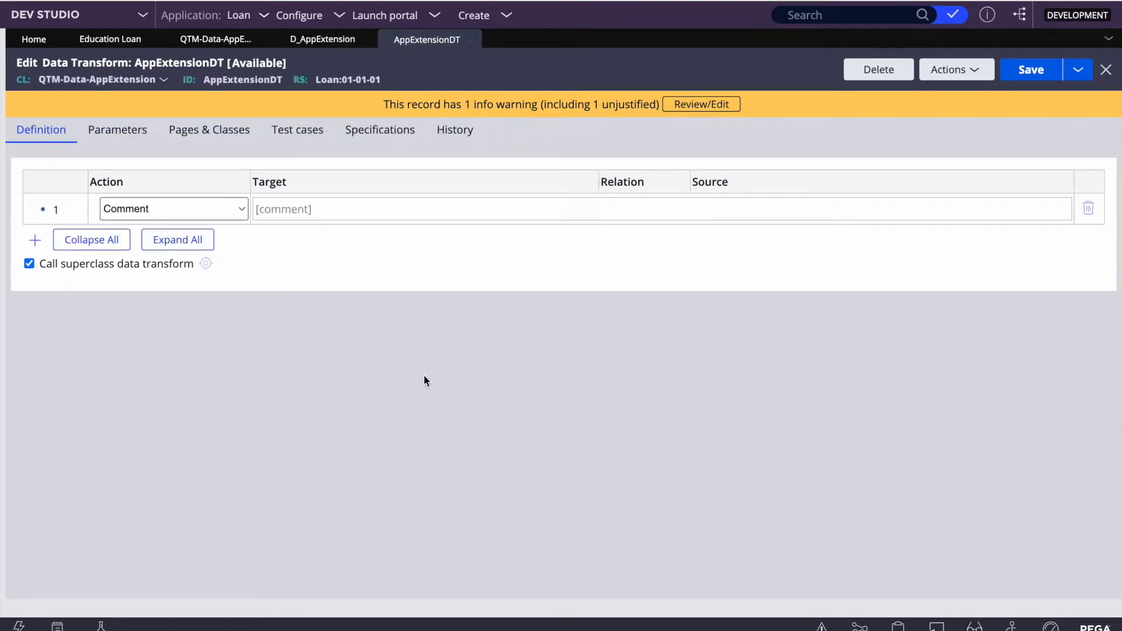
{"action": "left_click", "coordinate": [173, 210]}
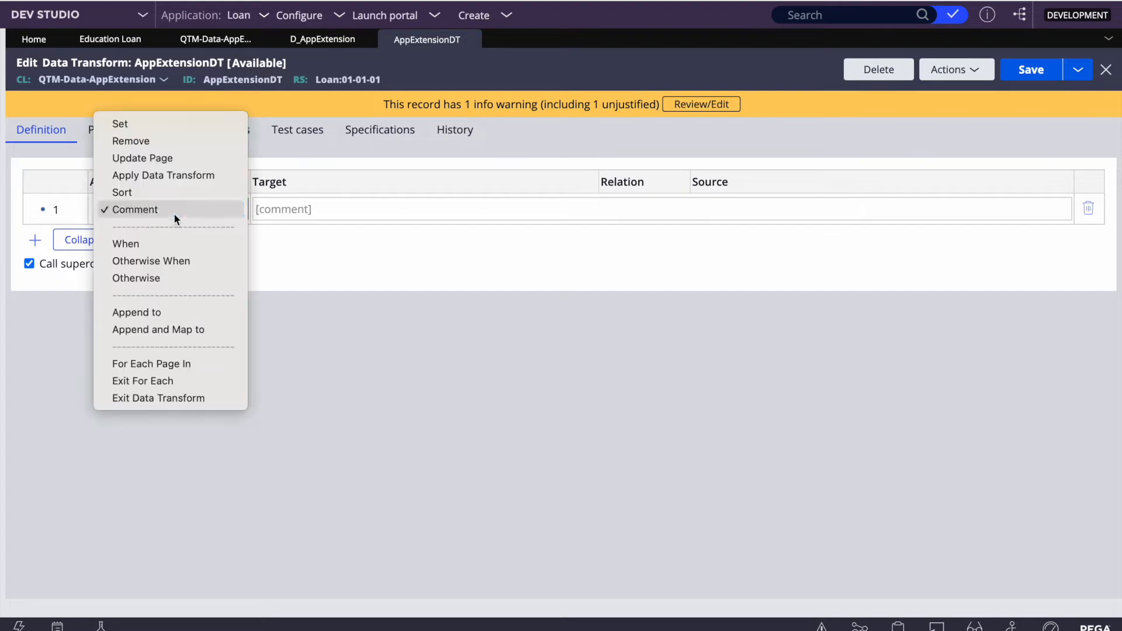
{"action": "left_click", "coordinate": [131, 124]}
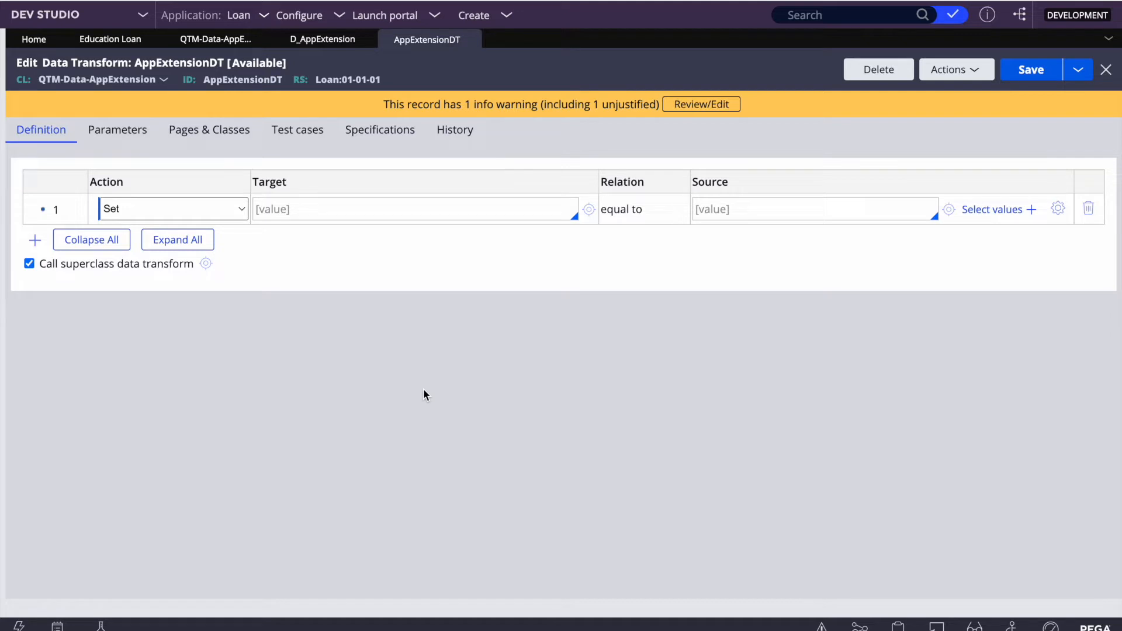
{"action": "left_click", "coordinate": [305, 209]}
{"action": "type", "text": "."}
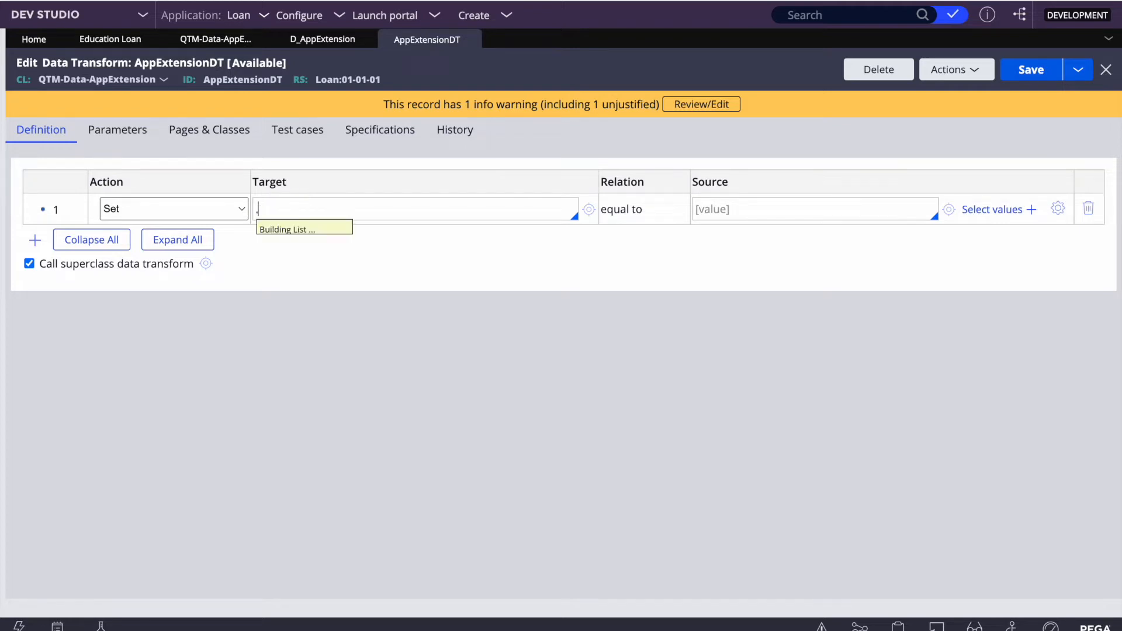
{"action": "type", "text": "Classes"}
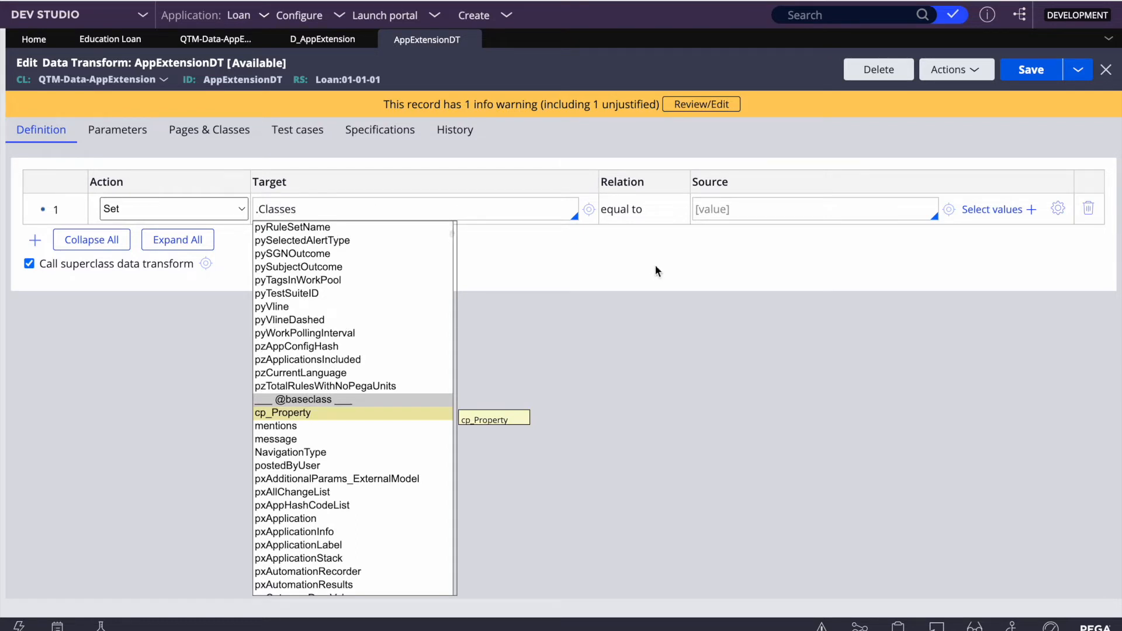
{"action": "left_click", "coordinate": [596, 280]}
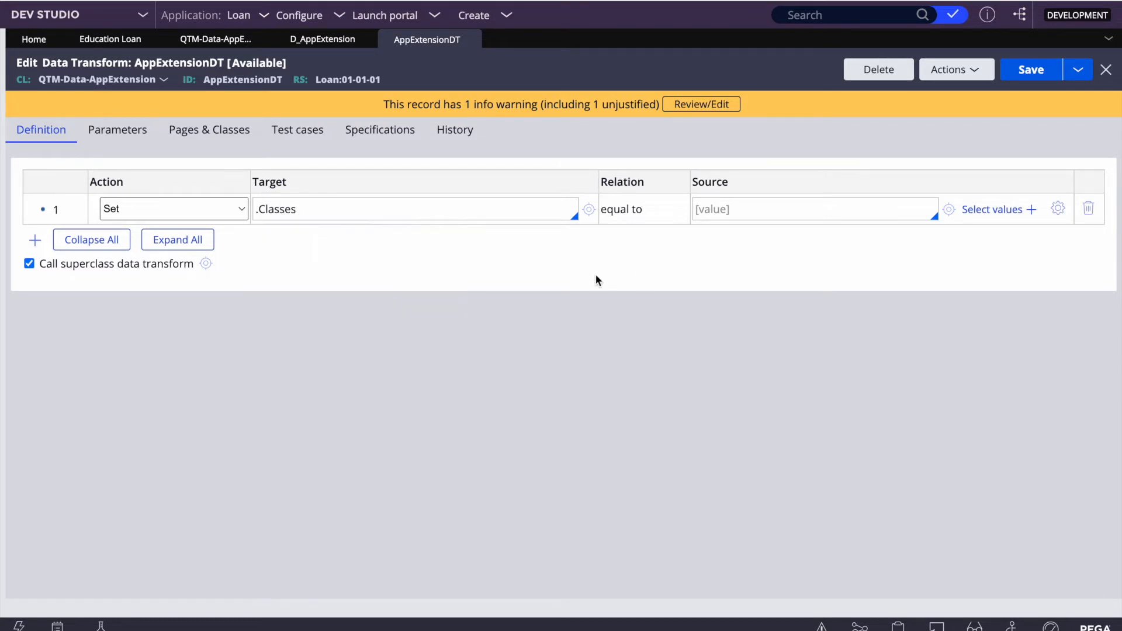
- Create and open a property record for Classes in the QTM-Data-AppExtension class
{"action": "left_click", "coordinate": [589, 210]}
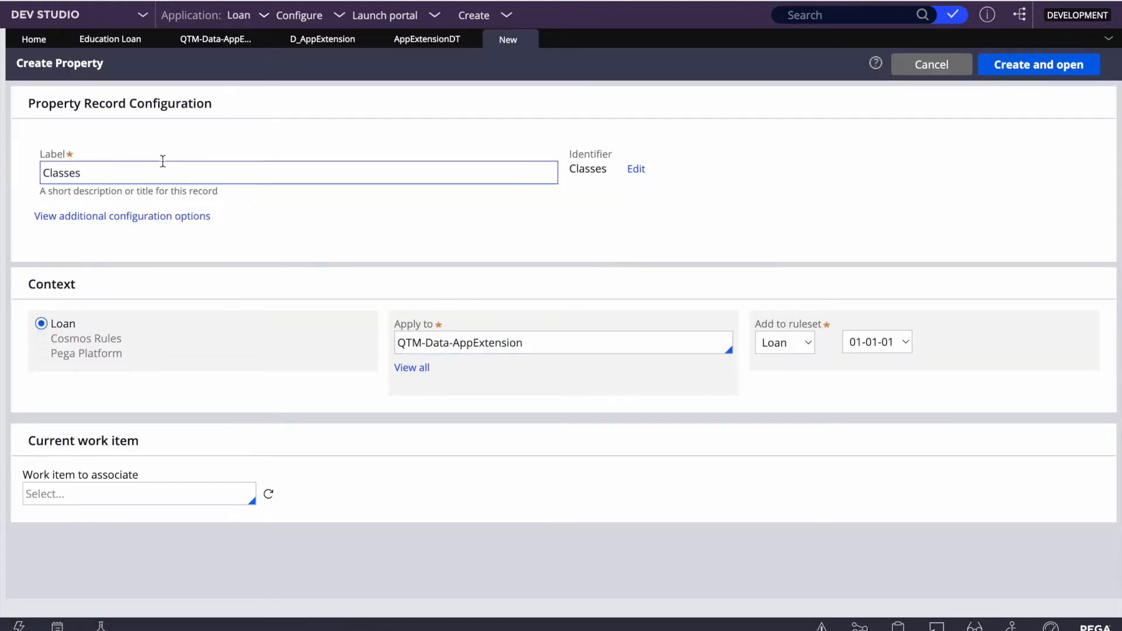
{"action": "left_click", "coordinate": [112, 166]}
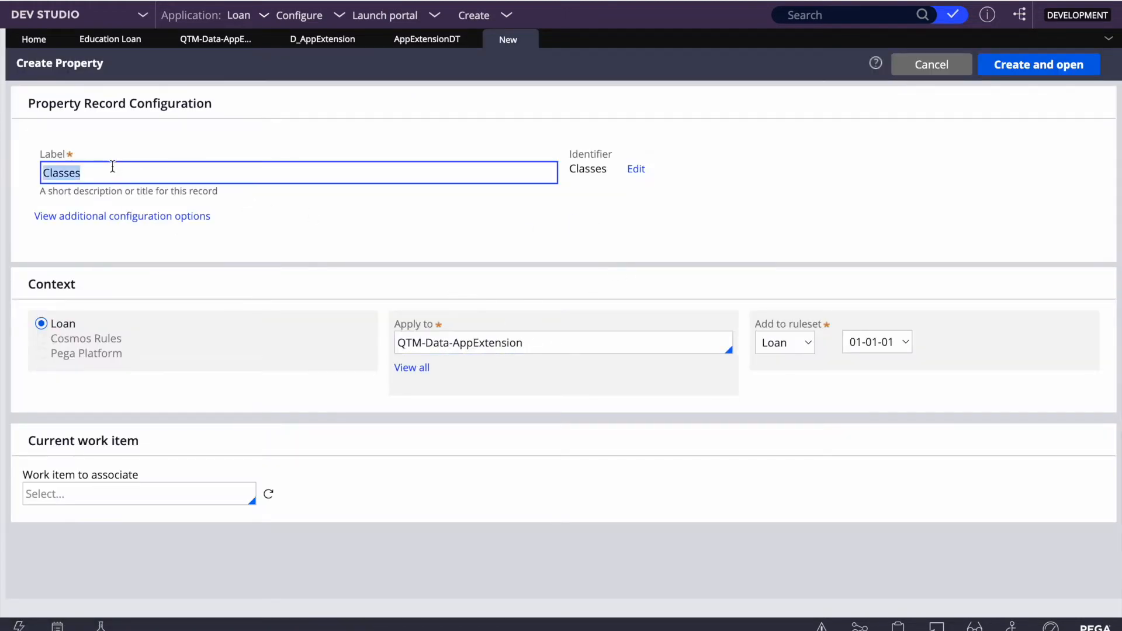
{"action": "left_click", "coordinate": [1036, 66]}
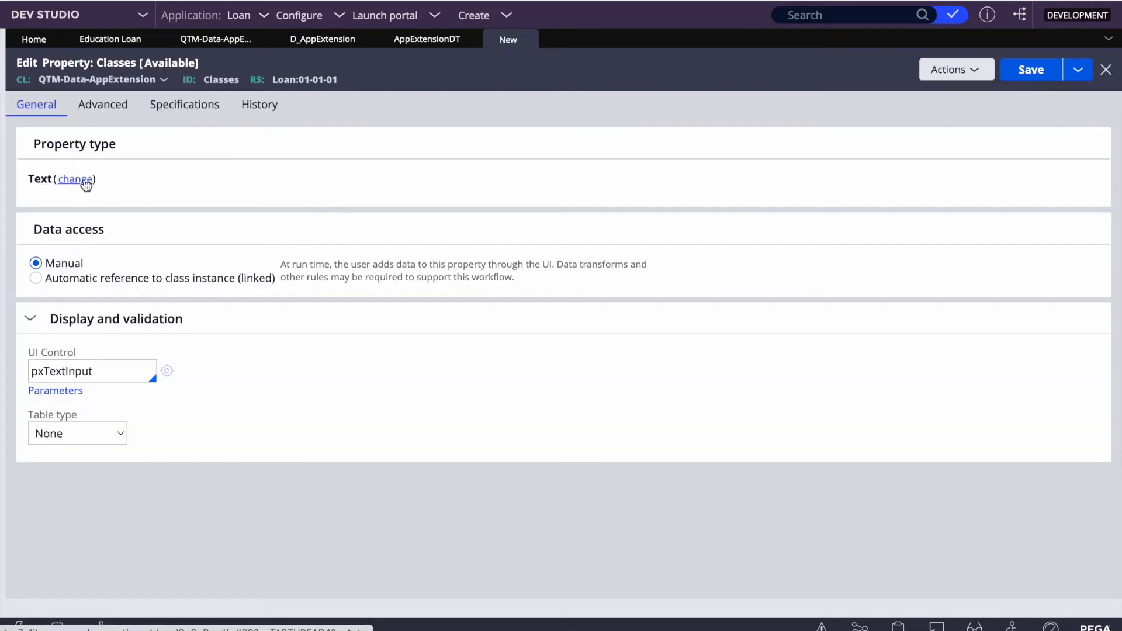
- Make the Classes property a Page Group with page definition QTM-Data-AppExtension, save it, and return to the AppExtensionDT data transform
{"action": "left_click", "coordinate": [84, 181]}
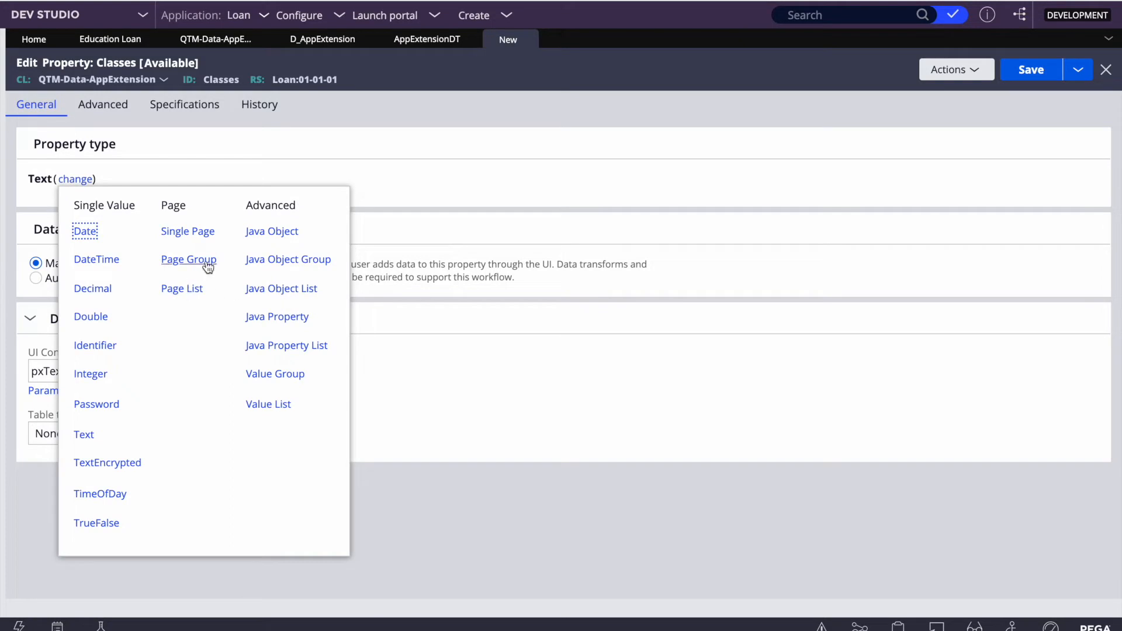
{"action": "left_click", "coordinate": [187, 263]}
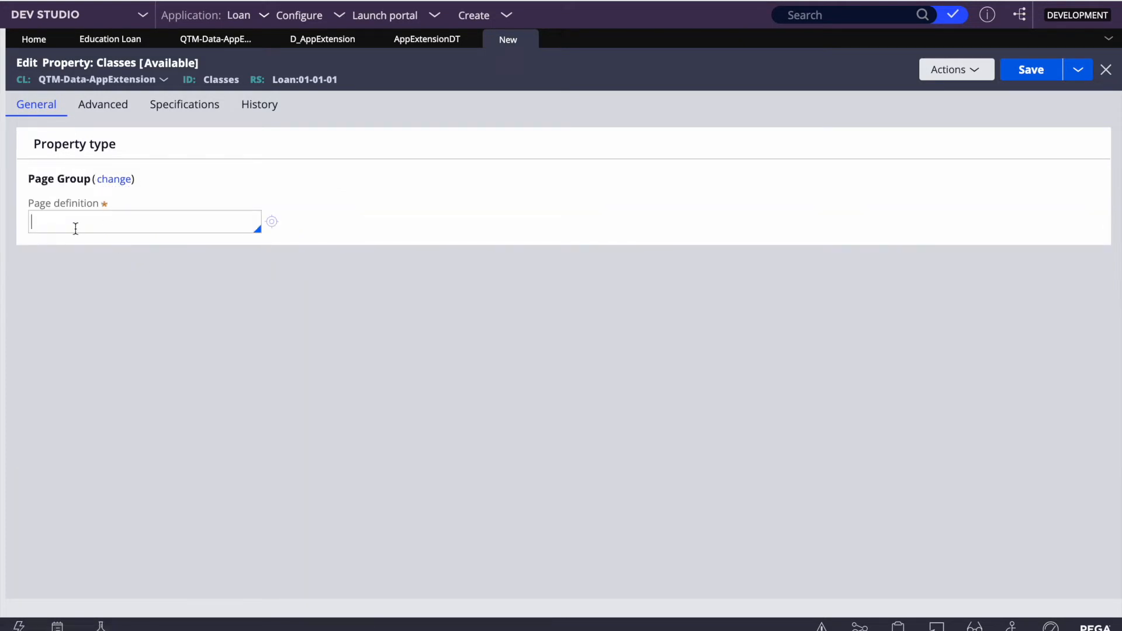
{"action": "type", "text": "qt"}
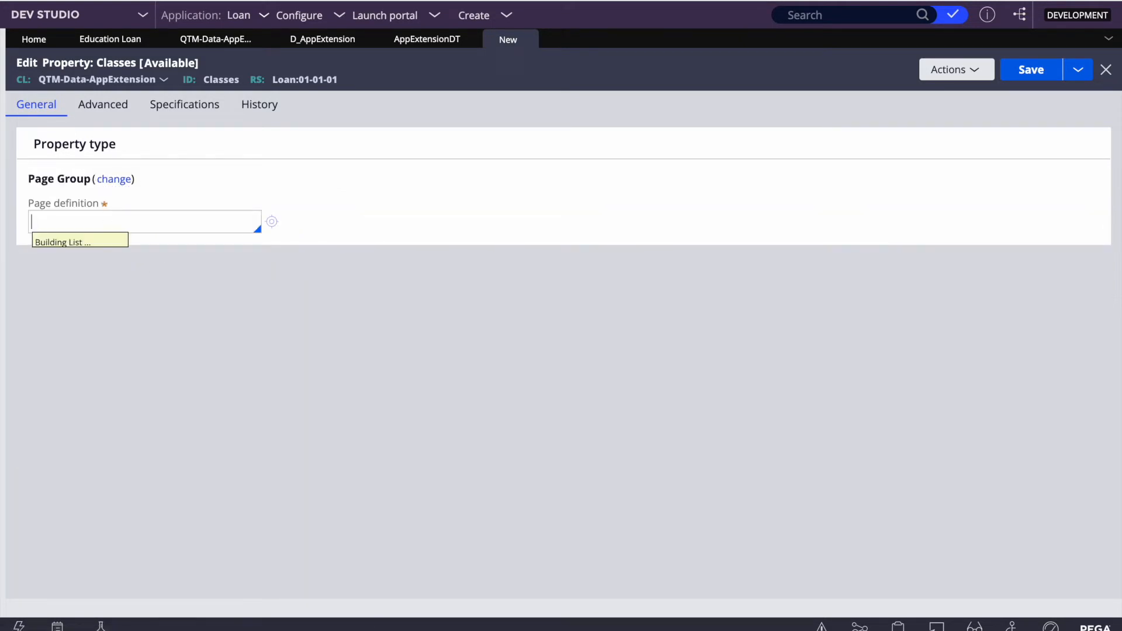
{"action": "key", "text": "Down"}
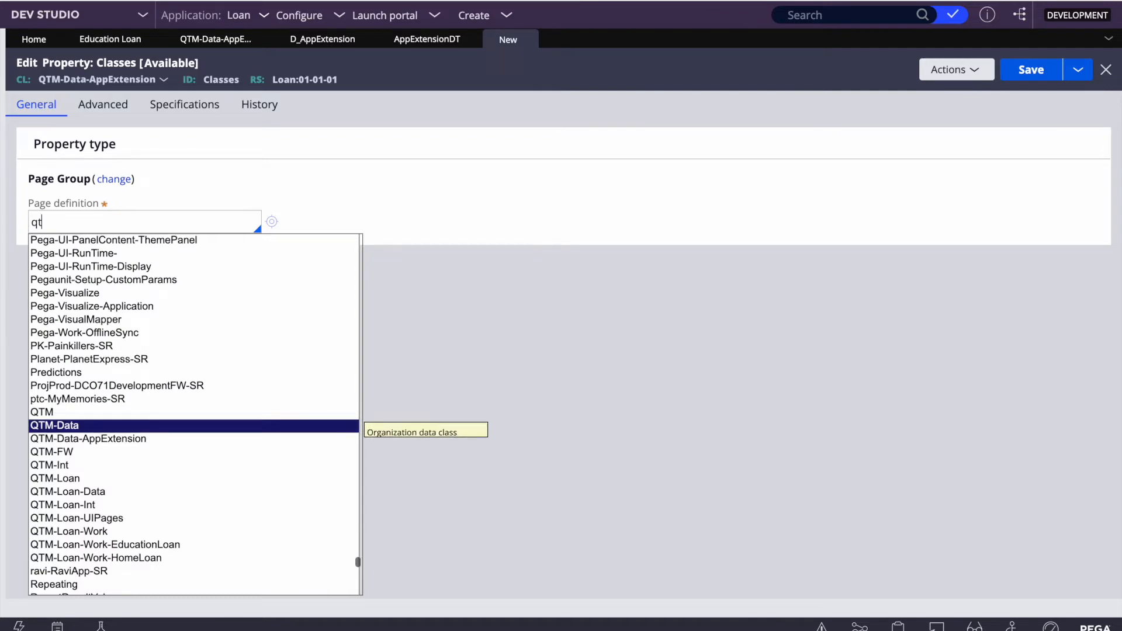
{"action": "key", "text": "Down"}
{"action": "key", "text": "Return"}
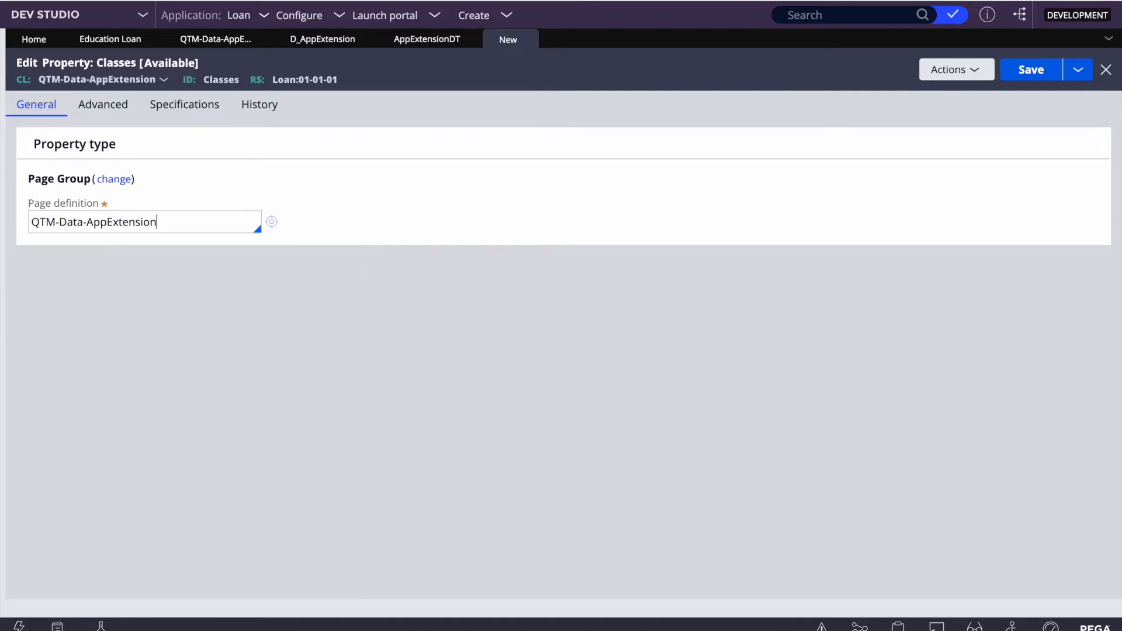
{"action": "left_click", "coordinate": [1020, 74]}
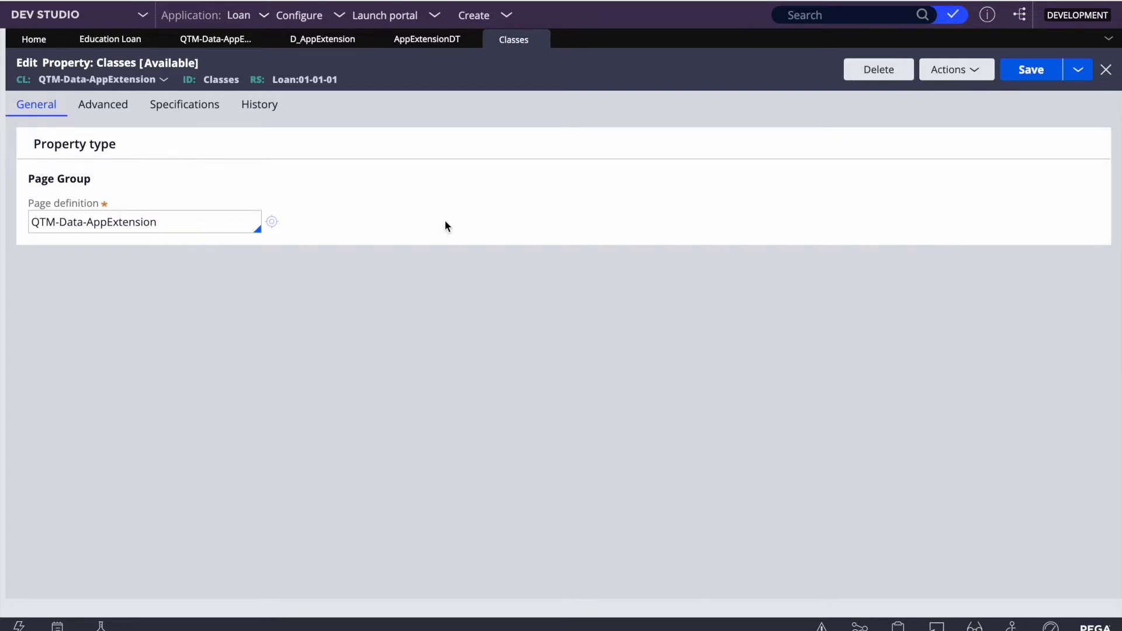
{"action": "left_click", "coordinate": [412, 43]}
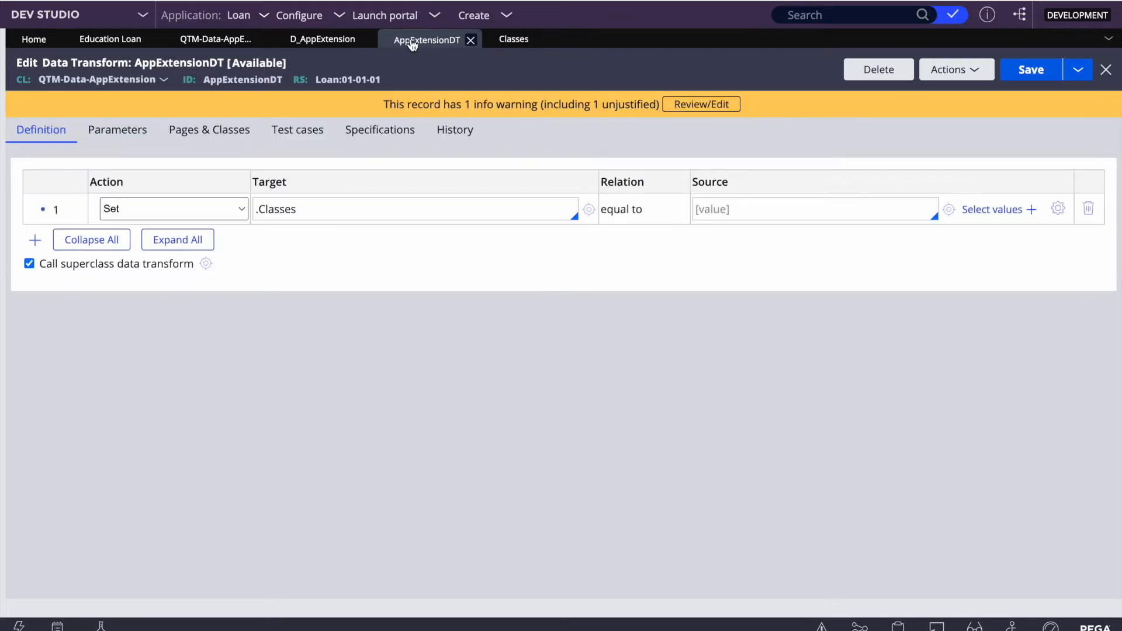
- Change the first row's target to .Classes(HomeLoan) and set its source to an empty string
{"action": "double_click", "coordinate": [313, 209]}
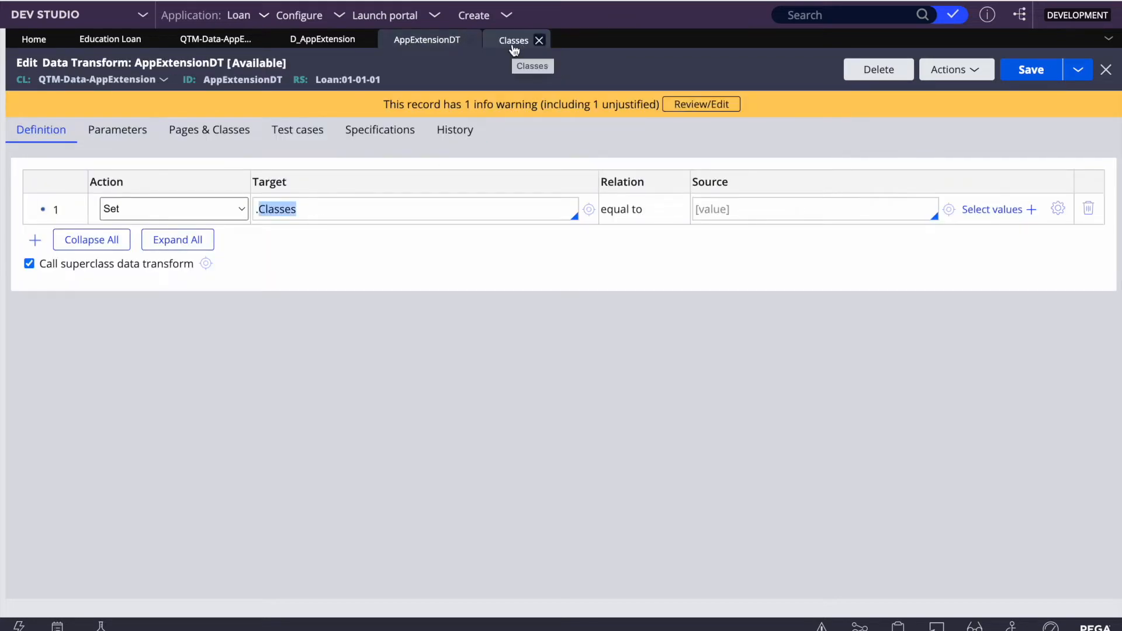
{"action": "left_click", "coordinate": [320, 209]}
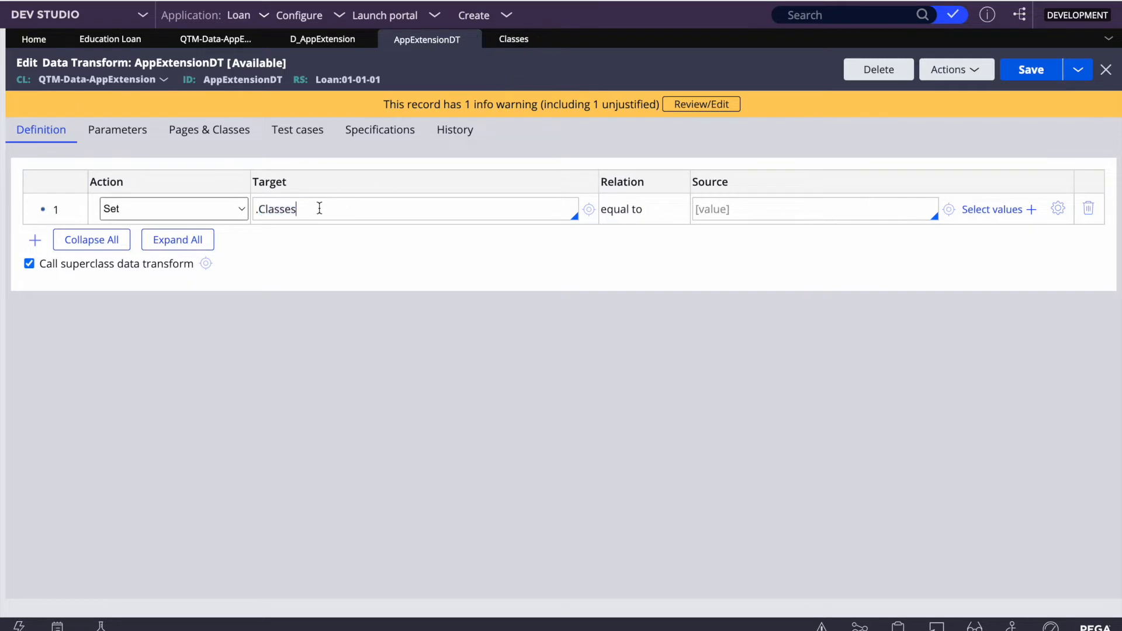
{"action": "type", "text": "()"}
{"action": "type", "text": "HomeLoan"}
{"action": "left_click", "coordinate": [741, 205]}
{"action": "type", "text": "\"\""}
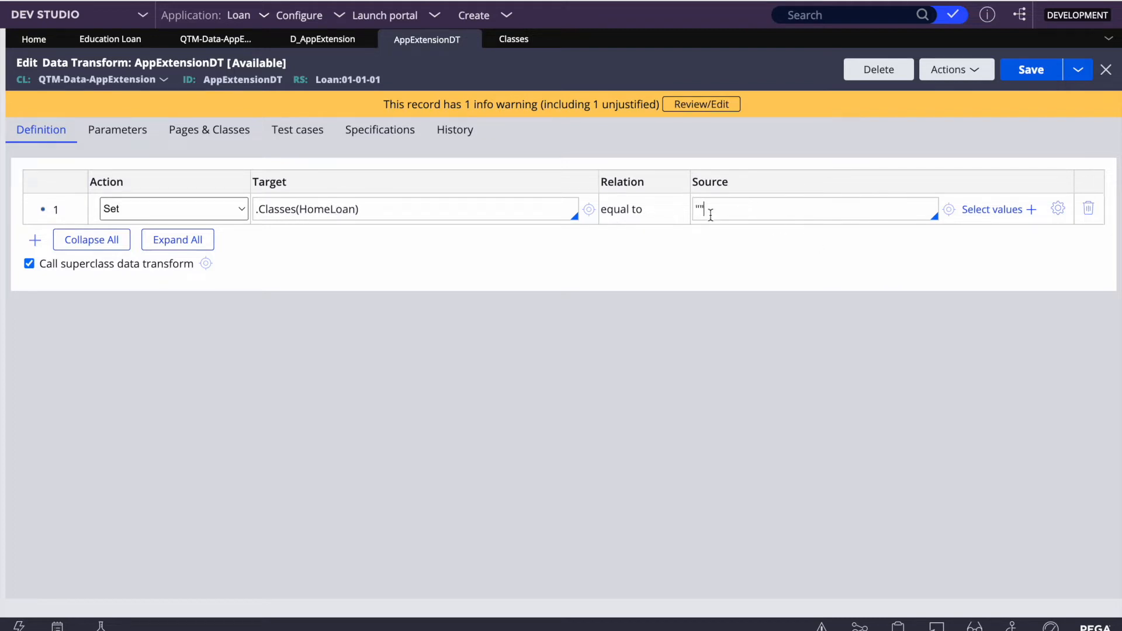
- Add a second Set row with .Classes(EducationLoan) as its target
{"action": "left_click", "coordinate": [35, 240]}
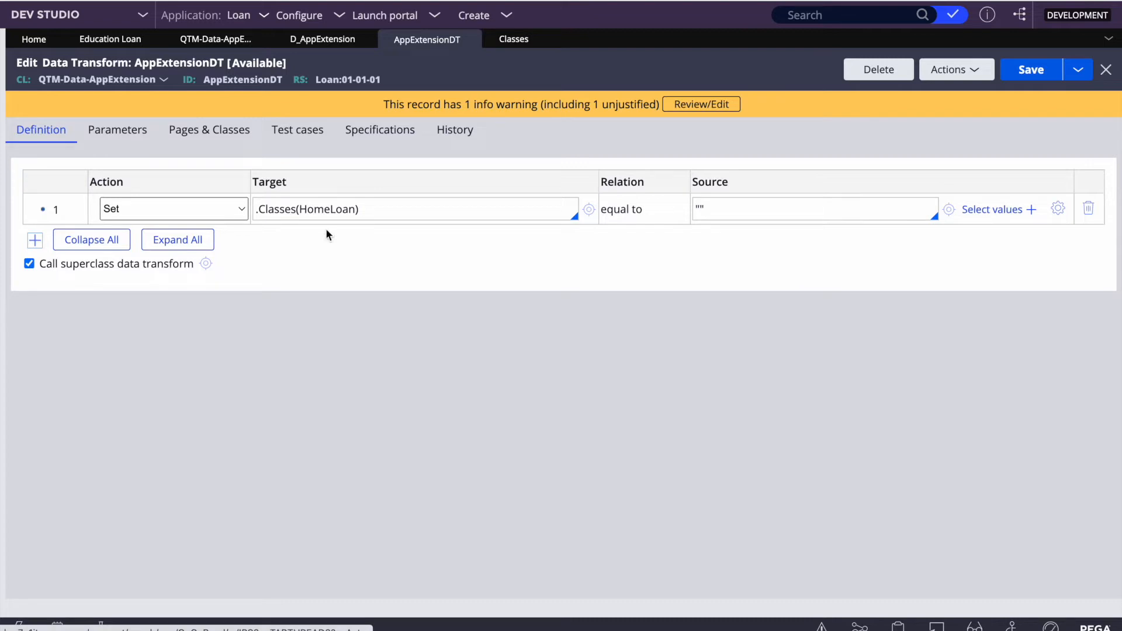
{"action": "triple_click", "coordinate": [347, 208]}
{"action": "key", "text": "ctrl+c"}
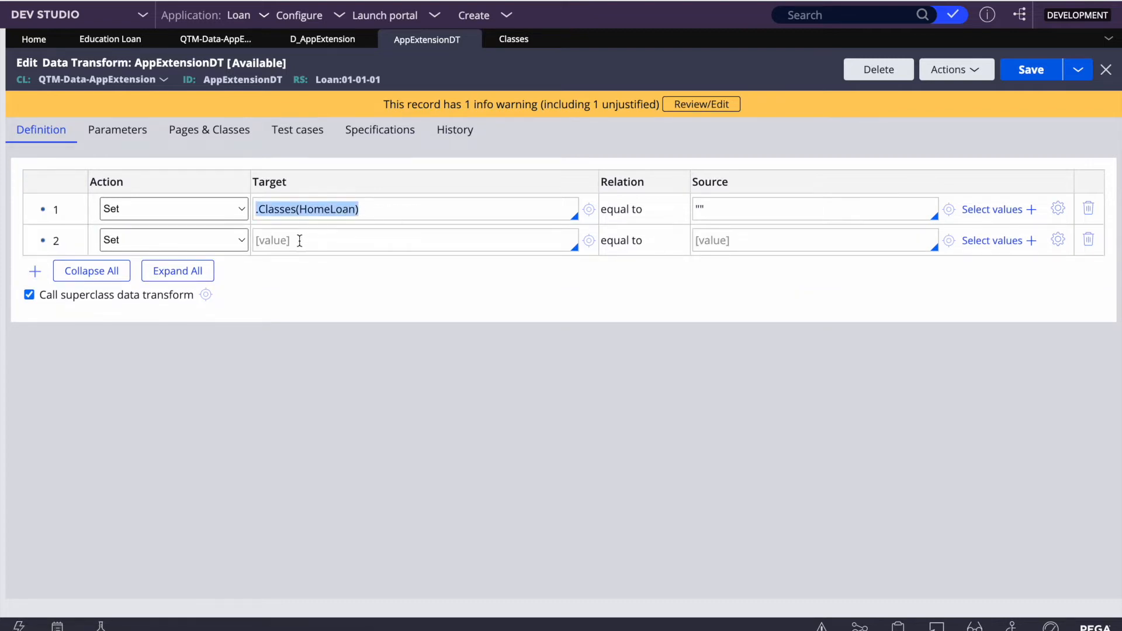
{"action": "left_click", "coordinate": [300, 240]}
{"action": "key", "text": "ctrl+v"}
{"action": "double_click", "coordinate": [338, 246]}
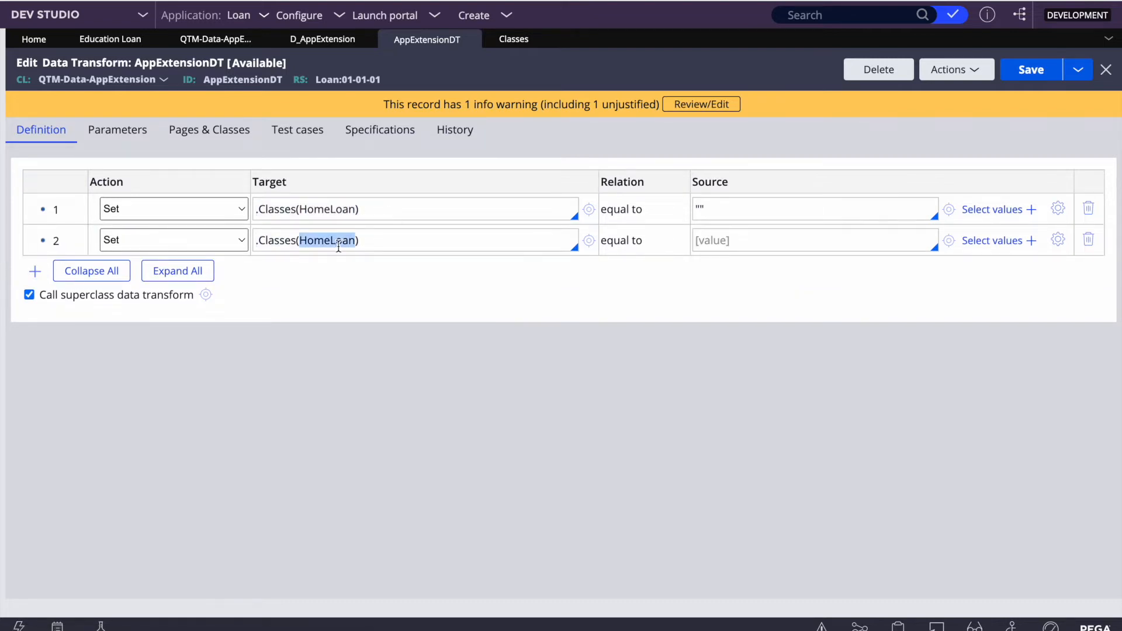
{"action": "type", "text": "Educati"}
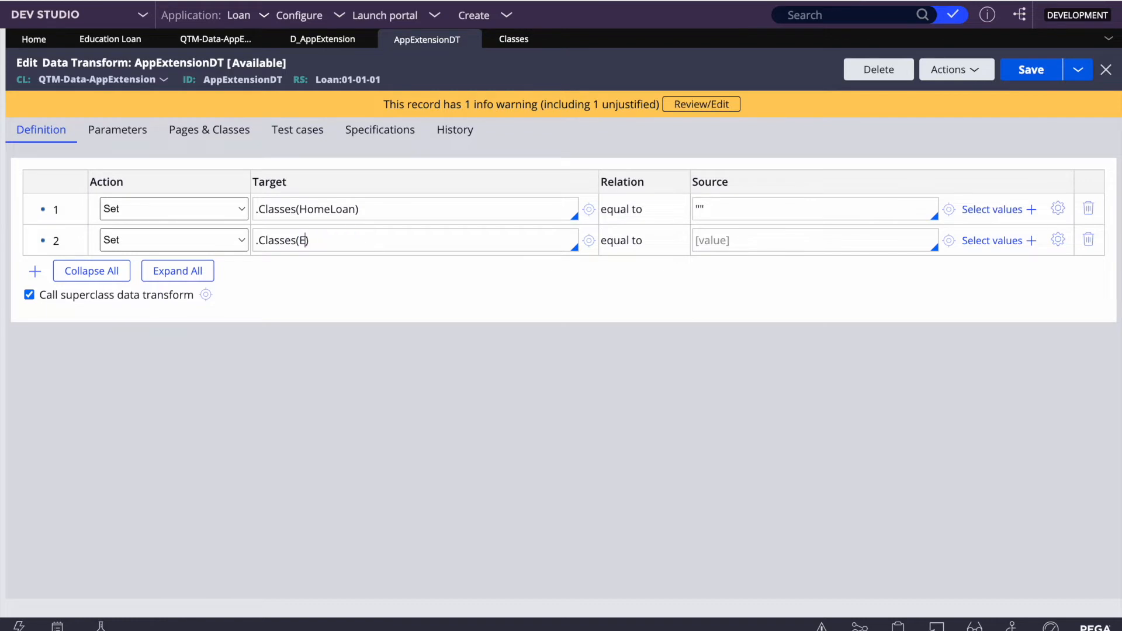
{"action": "type", "text": "onloa"}
{"action": "key", "text": "BackSpace"}
{"action": "key", "text": "BackSpace"}
{"action": "key", "text": "BackSpace"}
{"action": "type", "text": "Loan"}
- Add a third Set row with .Classes(LeaveRequest) as its target
{"action": "left_click", "coordinate": [35, 271]}
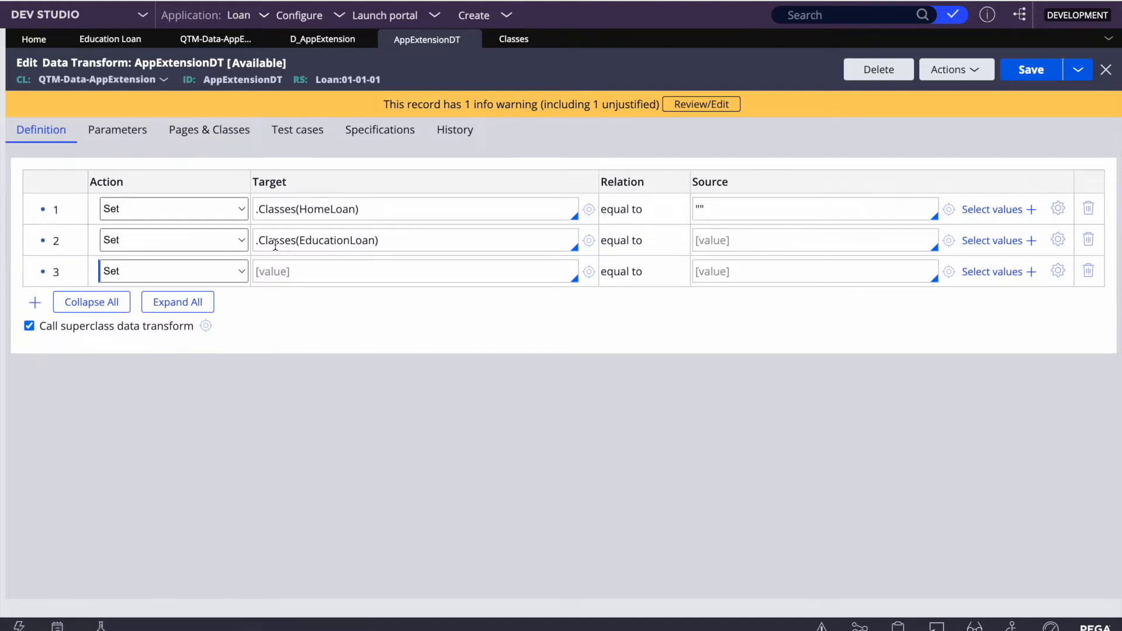
{"action": "triple_click", "coordinate": [276, 245]}
{"action": "key", "text": "ctrl+c"}
{"action": "left_click", "coordinate": [290, 265]}
{"action": "key", "text": "ctrl+v"}
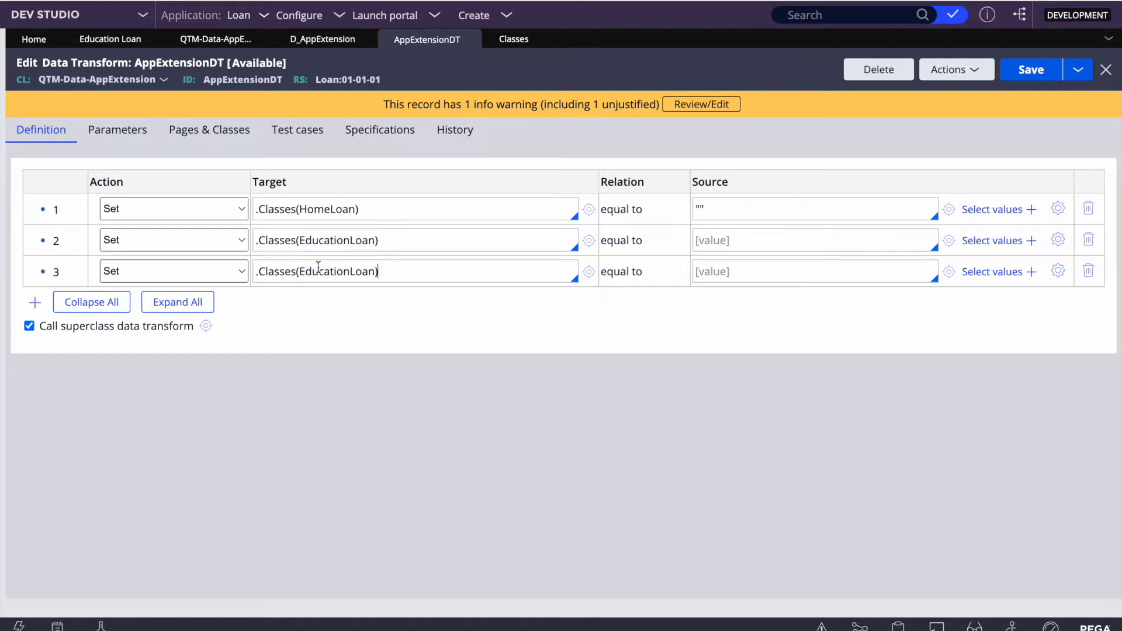
{"action": "double_click", "coordinate": [330, 272]}
{"action": "type", "text": "LeaveRequest"}
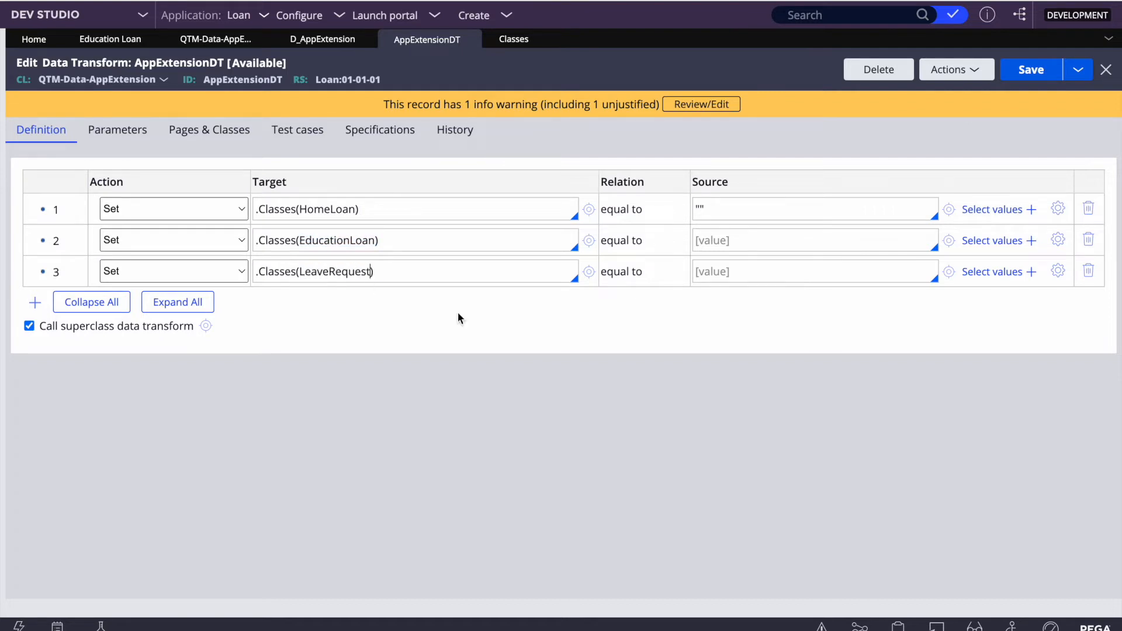
- Set the sources of the EducationLoan and LeaveRequest rows to empty strings and save the data transform
{"action": "type", "text": "\"\""}
{"action": "left_click", "coordinate": [723, 269]}
{"action": "type", "text": "\"\""}
{"action": "left_click", "coordinate": [1032, 76]}
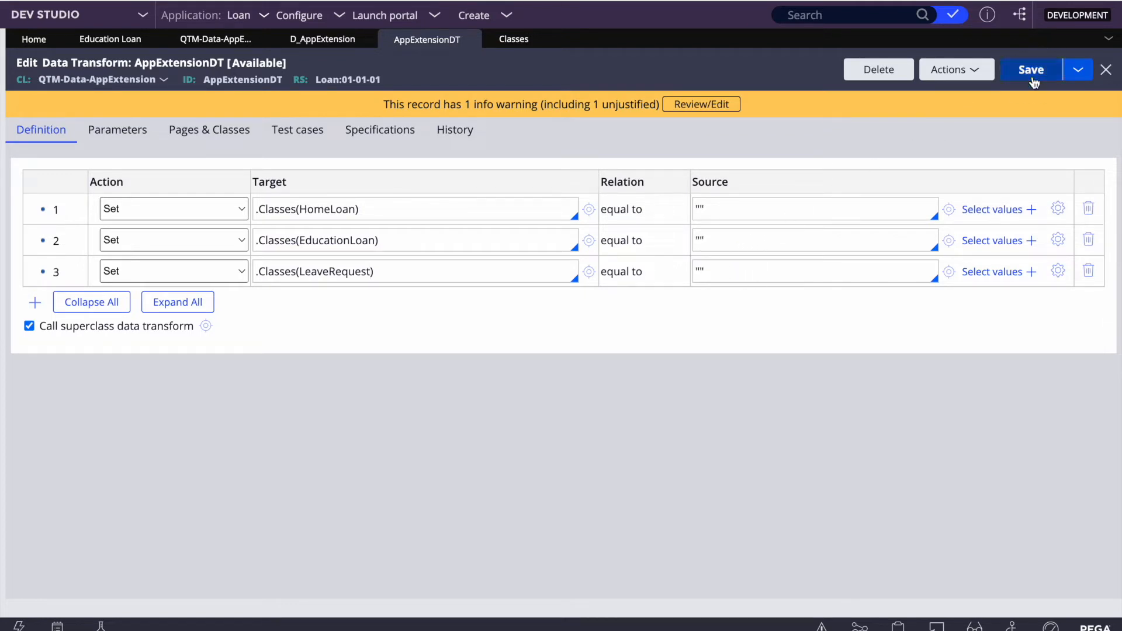
- Look up the QTM-Loan-Work class in the application's class explorer
{"action": "left_click", "coordinate": [730, 212]}
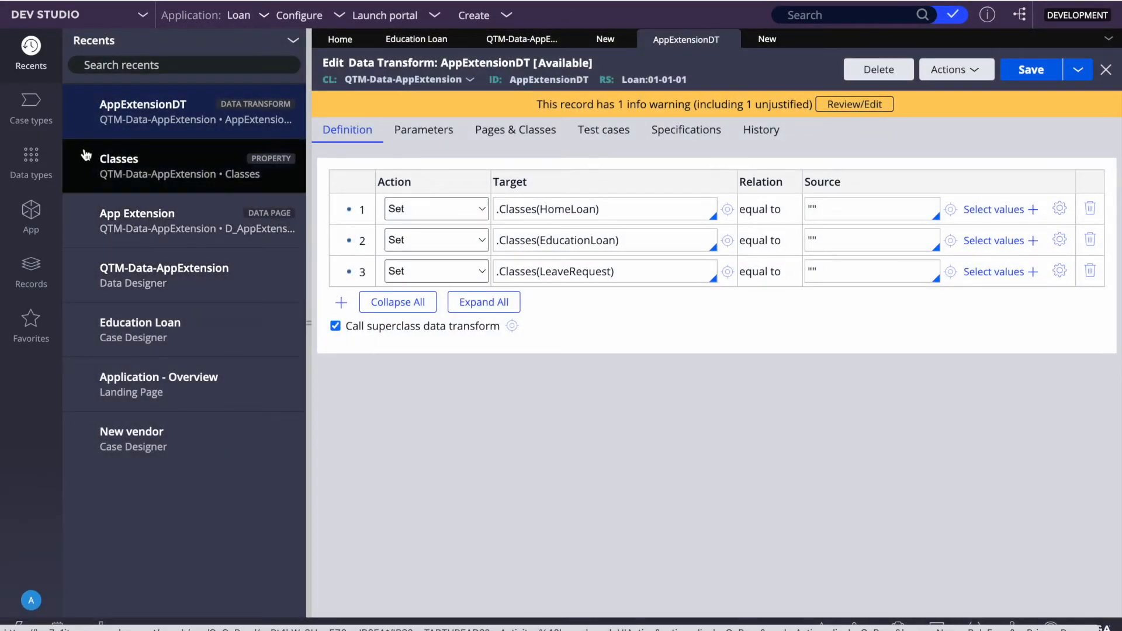
{"action": "left_click", "coordinate": [31, 215]}
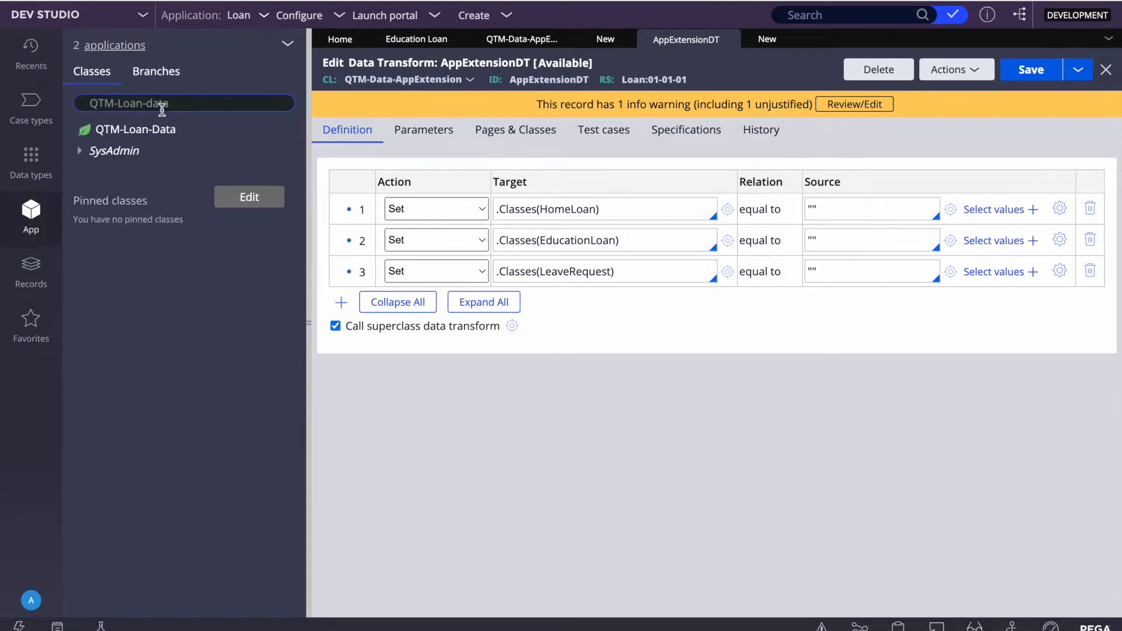
{"action": "double_click", "coordinate": [162, 109]}
{"action": "key", "text": "BackSpace"}
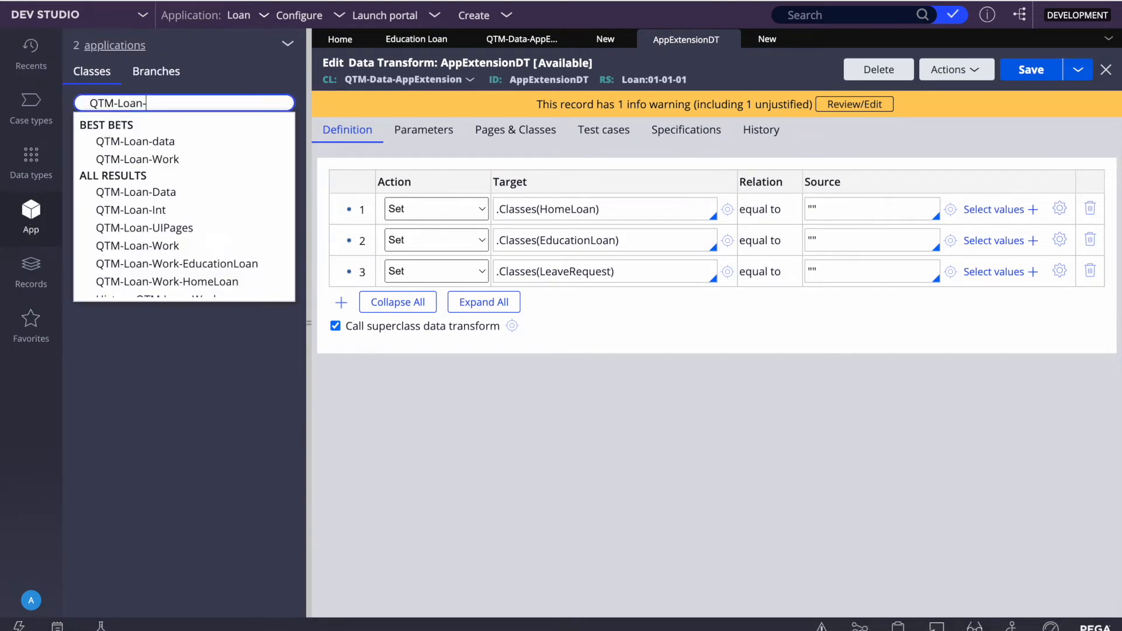
{"action": "left_click", "coordinate": [173, 160]}
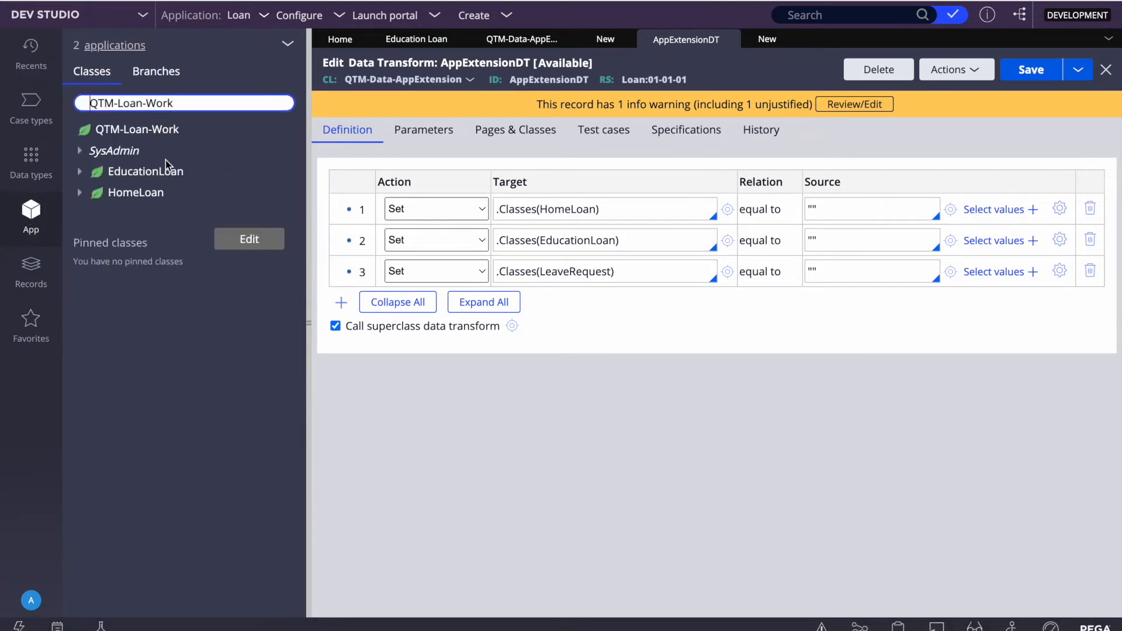
- Set the HomeLoan row's source to "QTM-Loan-Work-HomeLoan", reusing the class name QTM-Loan-Work from the explorer
{"action": "triple_click", "coordinate": [198, 104]}
{"action": "key", "text": "ctrl+c"}
{"action": "left_click", "coordinate": [852, 210]}
{"action": "key", "text": "ctrl+v"}
{"action": "type", "text": "-HomeLoand"}
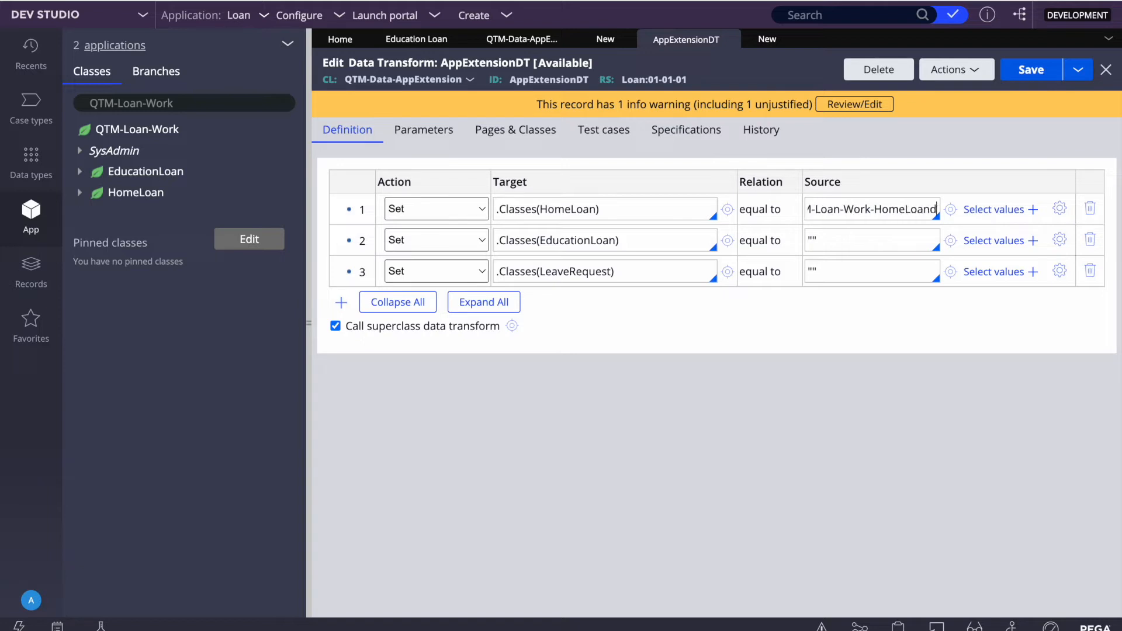
{"action": "key", "text": "BackSpace"}
- Copy the HomeLoan source into the EducationLoan row and change its class name to QTM-Loan-Work-EducationLoan
{"action": "triple_click", "coordinate": [852, 211]}
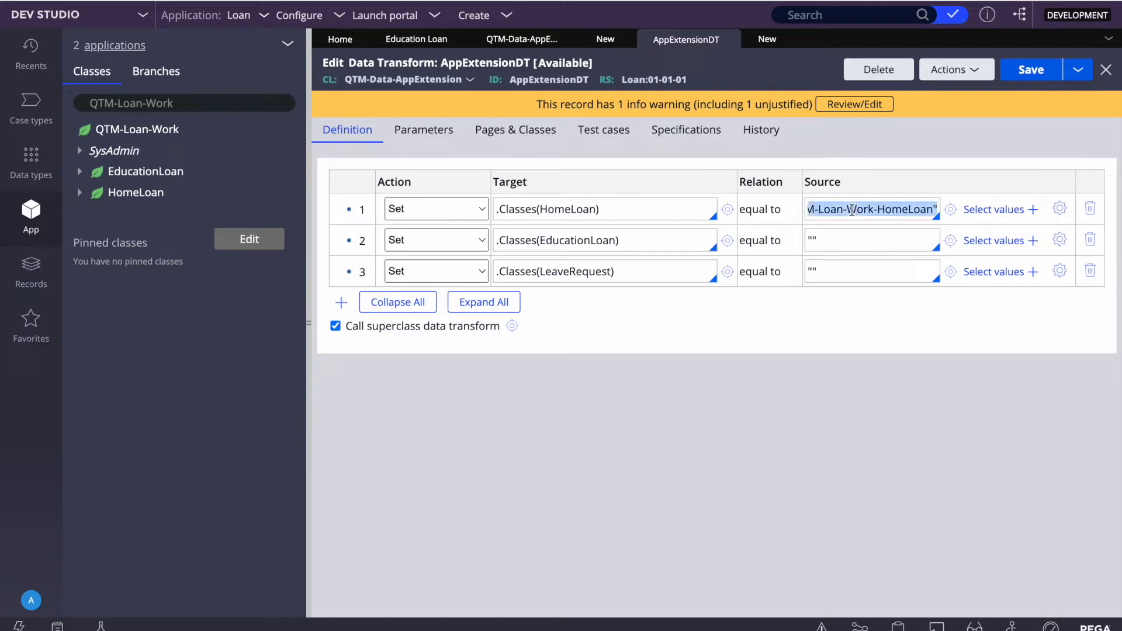
{"action": "key", "text": "ctrl+c"}
{"action": "left_click", "coordinate": [831, 237]}
{"action": "key", "text": "BackSpace"}
{"action": "key", "text": "BackSpace"}
{"action": "key", "text": "ctrl+v"}
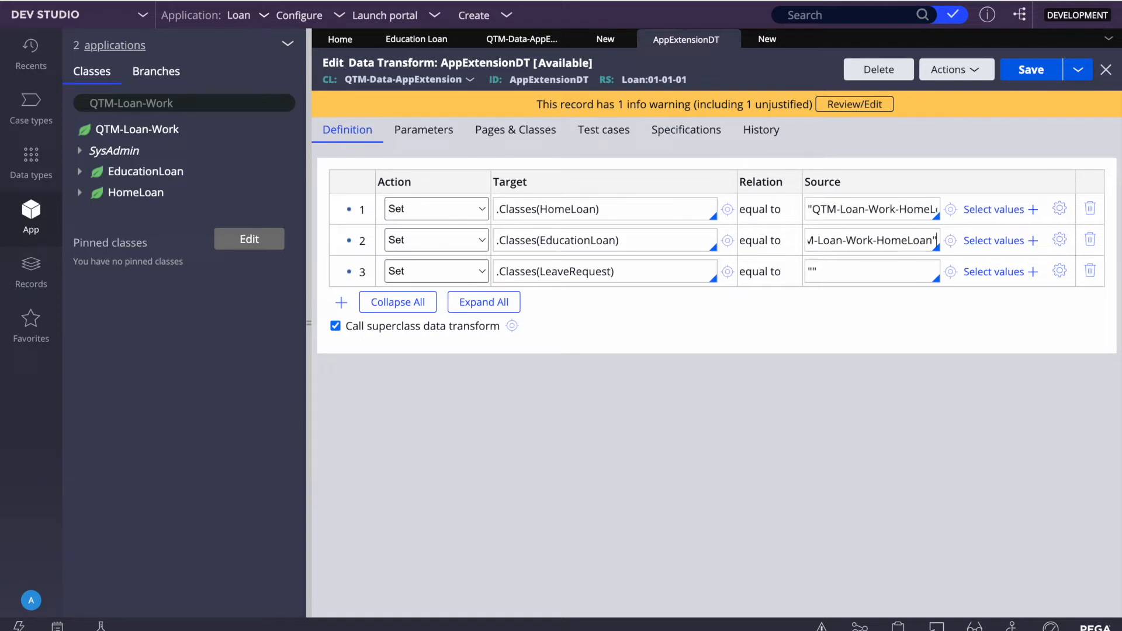
{"action": "key", "text": "BackSpace"}
{"action": "key", "text": "BackSpace"}
{"action": "key", "text": "BackSpace"}
{"action": "key", "text": "BackSpace"}
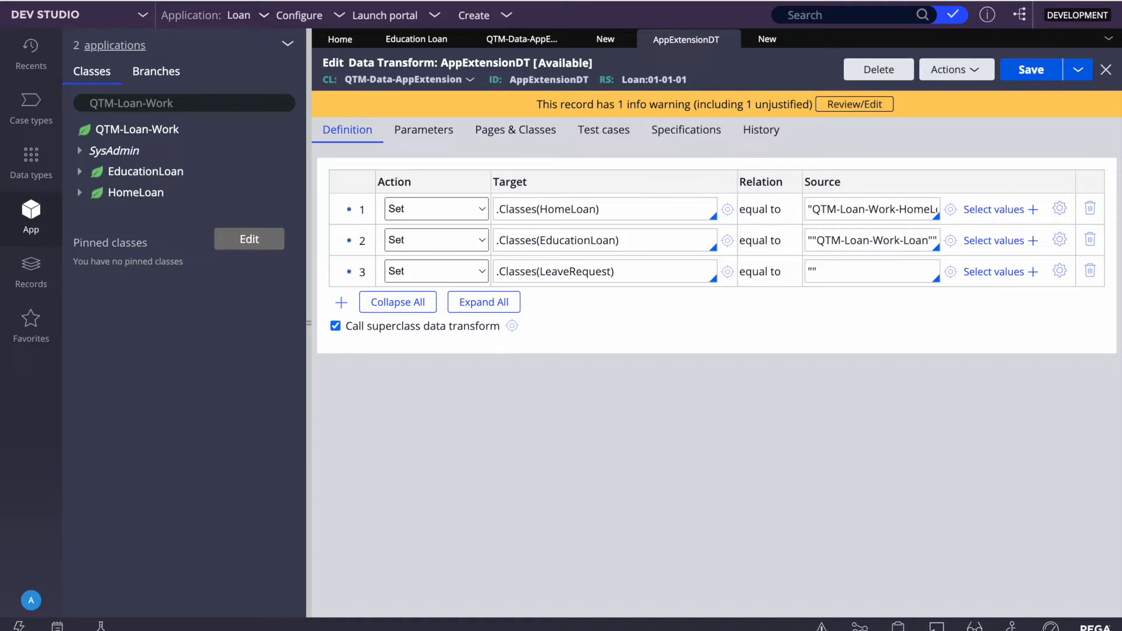
{"action": "type", "text": "Educat"}
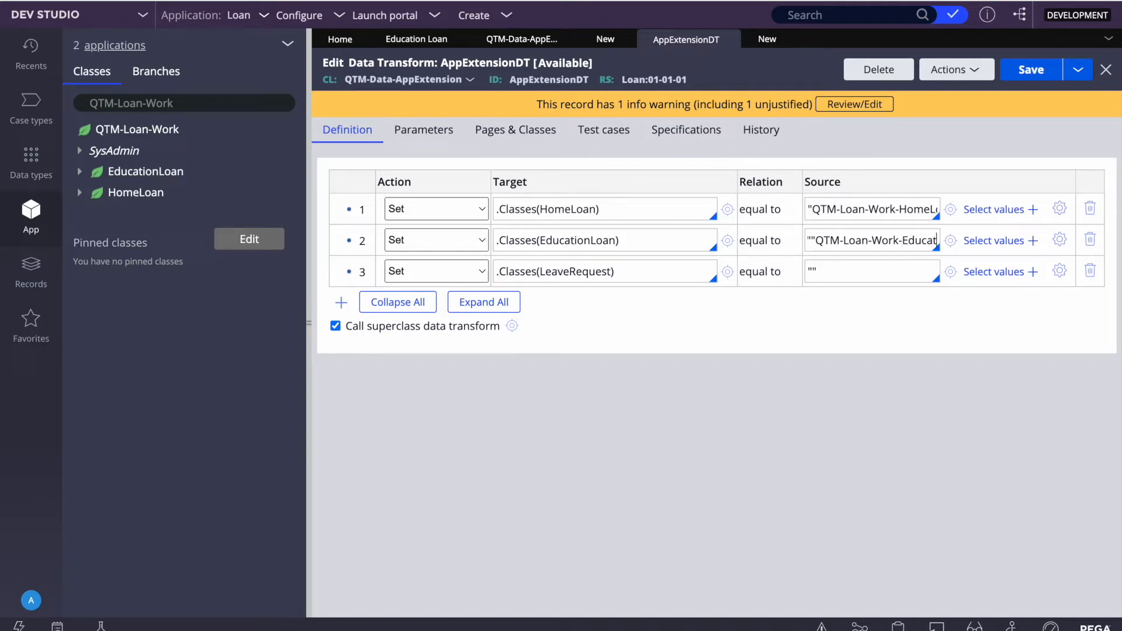
{"action": "type", "text": "ion"}
- Set the LeaveRequest row's source to the class name QTM-Loan-Work-LeaveRequest and save the data transform
{"action": "left_click", "coordinate": [813, 270]}
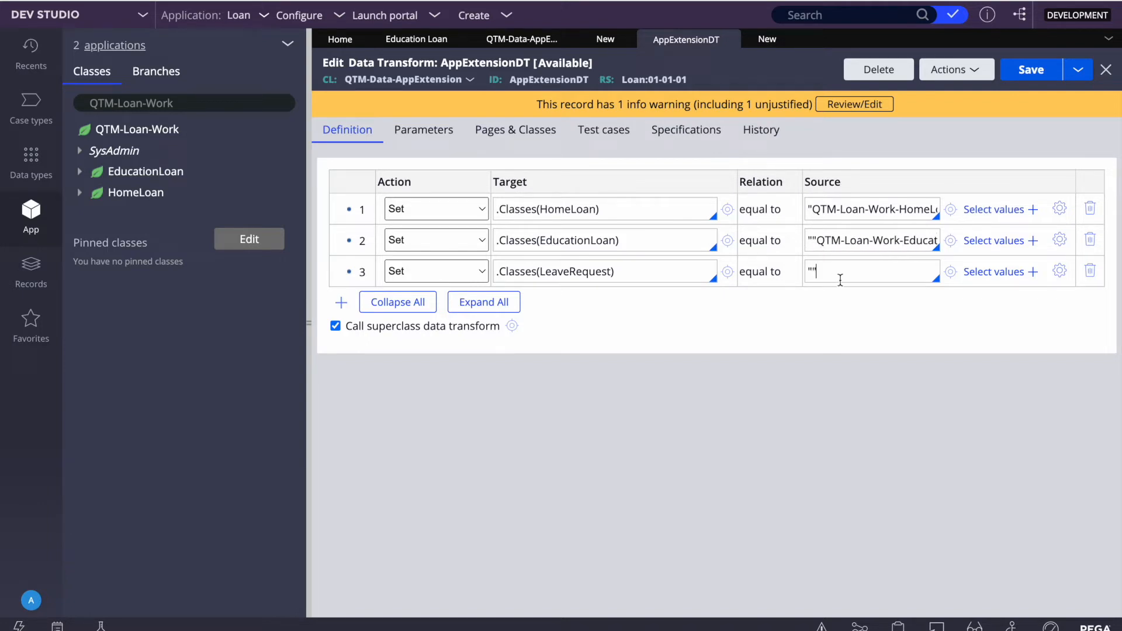
{"action": "key", "text": "ctrl+v"}
{"action": "key", "text": "BackSpace"}
{"action": "key", "text": "BackSpace"}
{"action": "key", "text": "BackSpace"}
{"action": "key", "text": "BackSpace"}
{"action": "key", "text": "BackSpace"}
{"action": "key", "text": "BackSpace"}
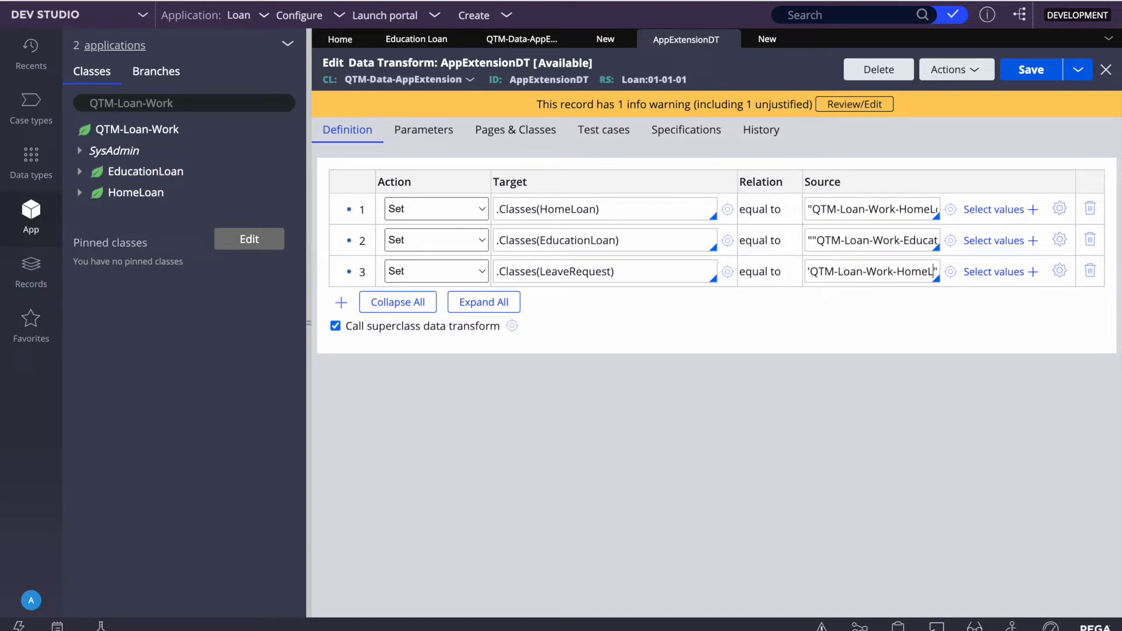
{"action": "key", "text": "BackSpace"}
{"action": "key", "text": "BackSpace"}
{"action": "type", "text": "Leave"}
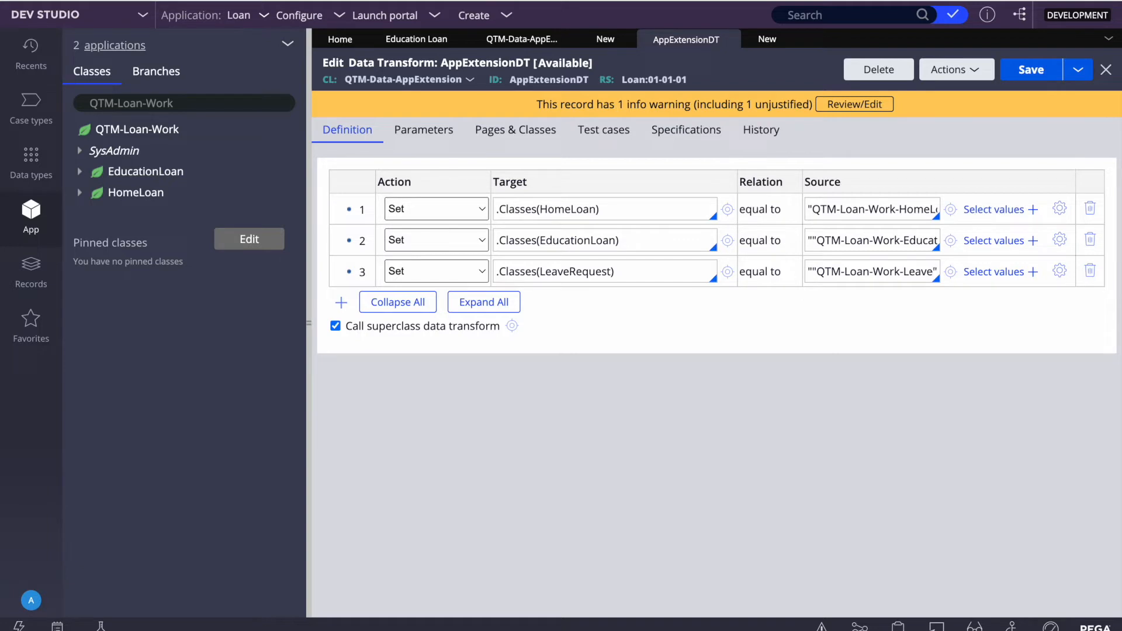
{"action": "type", "text": "Request"}
{"action": "left_click", "coordinate": [1029, 82]}
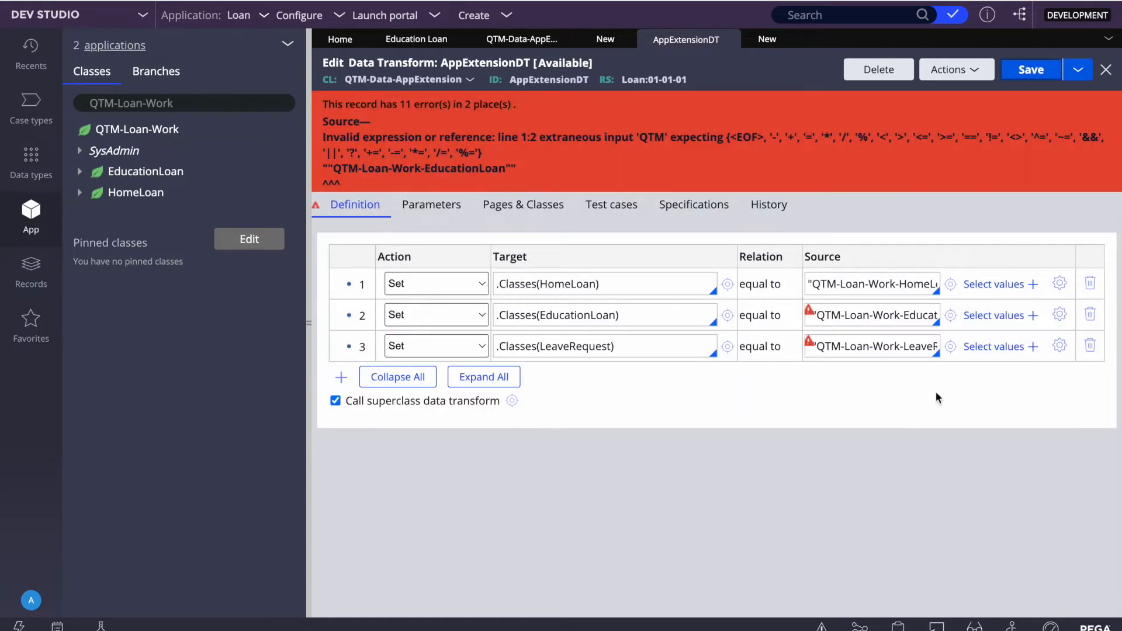
- Remove the duplicate quotation marks around QTM-Loan-Work-LeaveRequest in the third row's source
{"action": "left_click", "coordinate": [866, 347]}
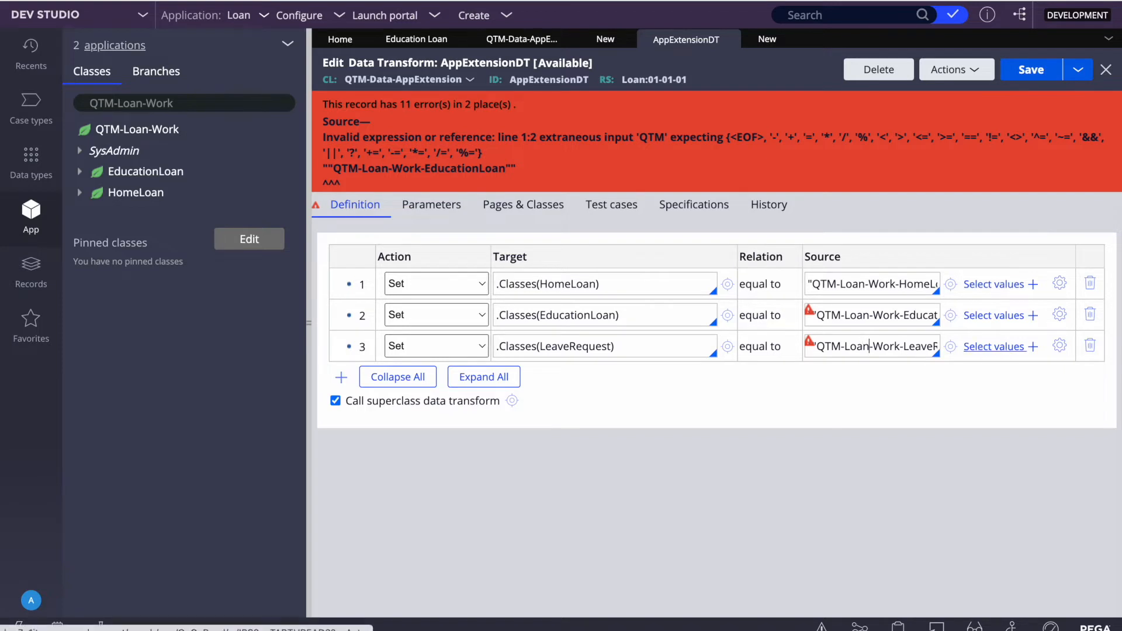
{"action": "key", "text": "Right"}
{"action": "key", "text": "Right"}
{"action": "key", "text": "Right"}
{"action": "key", "text": "Right"}
{"action": "key", "text": "Right"}
{"action": "key", "text": "Right"}
{"action": "key", "text": "Right"}
{"action": "key", "text": "Right"}
{"action": "key", "text": "Right"}
{"action": "key", "text": "Right"}
{"action": "key", "text": "Right"}
{"action": "key", "text": "Right"}
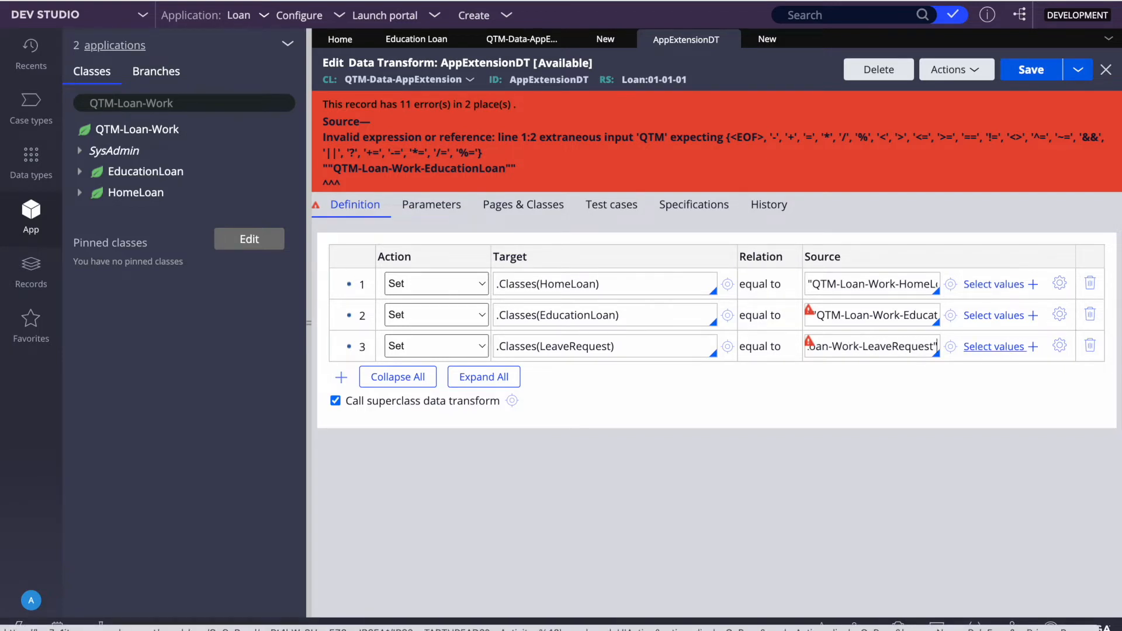
{"action": "key", "text": "Left"}
{"action": "key", "text": "Home"}
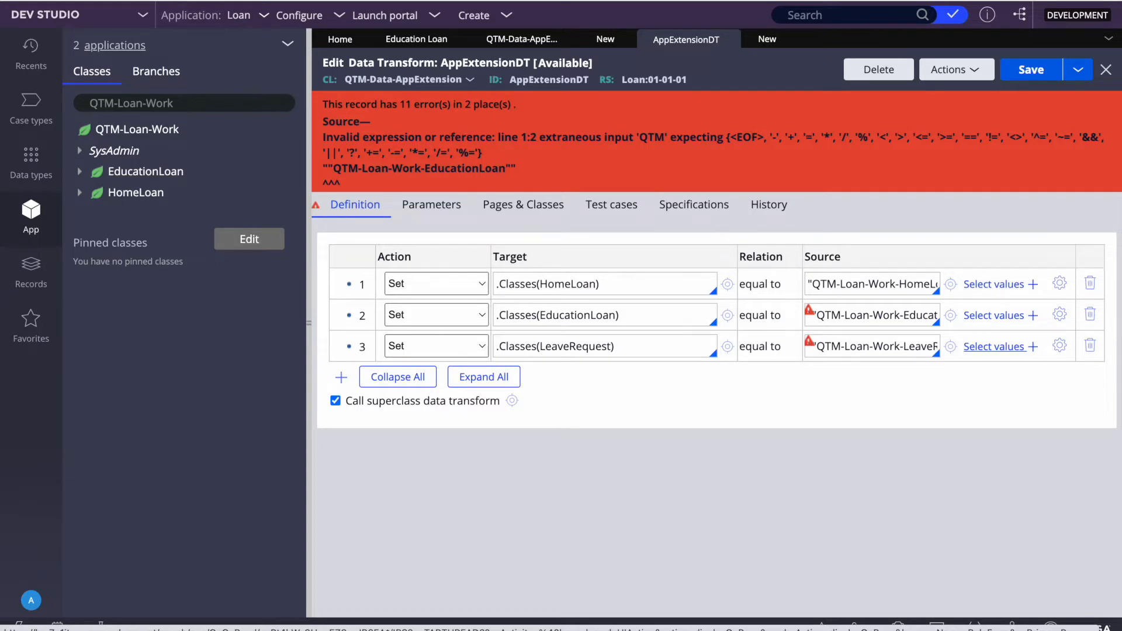
{"action": "key", "text": "Delete"}
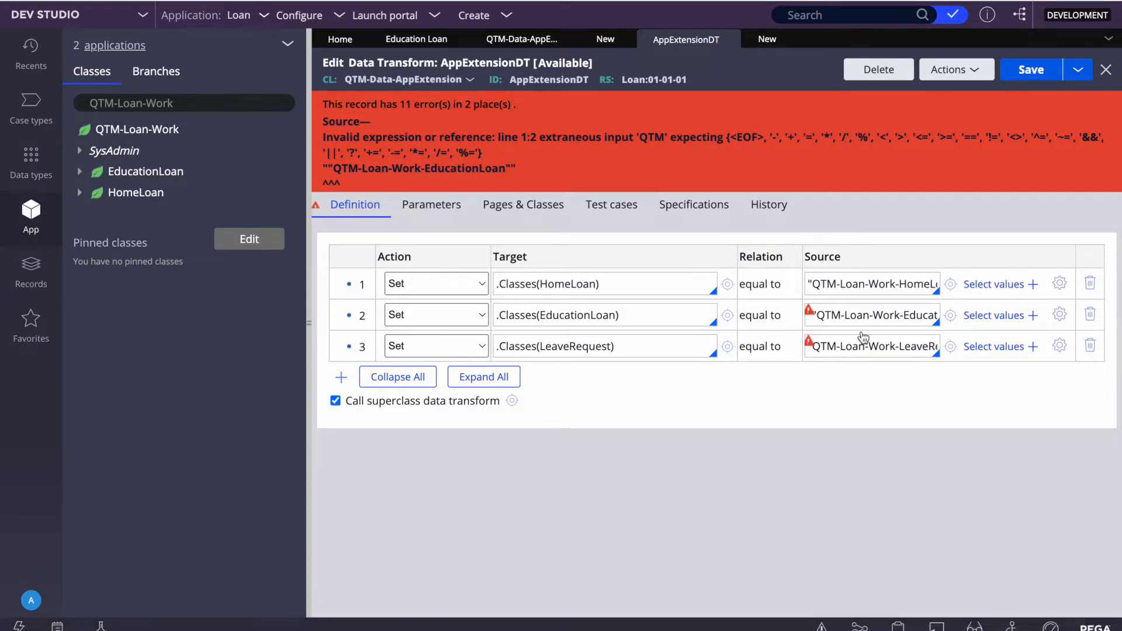
- Remove the extra opening quotation mark from the EducationLoan row's source and save the data transform
{"action": "left_click", "coordinate": [856, 315]}
{"action": "key", "text": "Delete"}
{"action": "left_click", "coordinate": [1031, 70]}
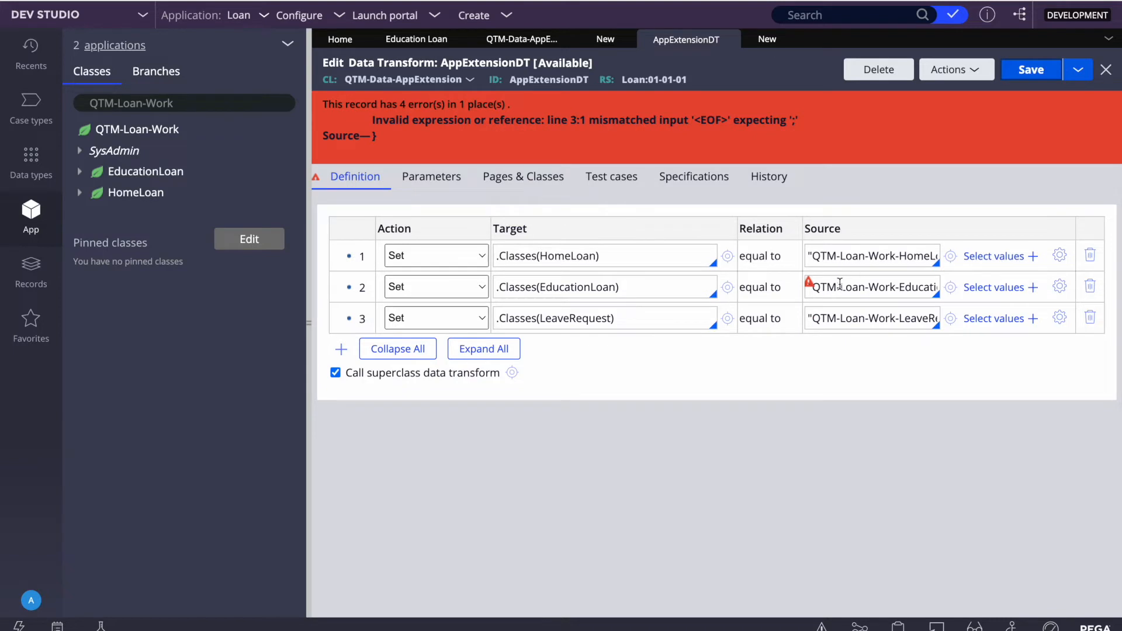
- Remove the extra closing quotation mark after QTM-Loan-Work-EducationLoan in the second row's source and save again
{"action": "left_click", "coordinate": [840, 285]}
{"action": "key", "text": "Right"}
{"action": "key", "text": "Right"}
{"action": "key", "text": "Right"}
{"action": "key", "text": "Right"}
{"action": "key", "text": "Right"}
{"action": "key", "text": "Right"}
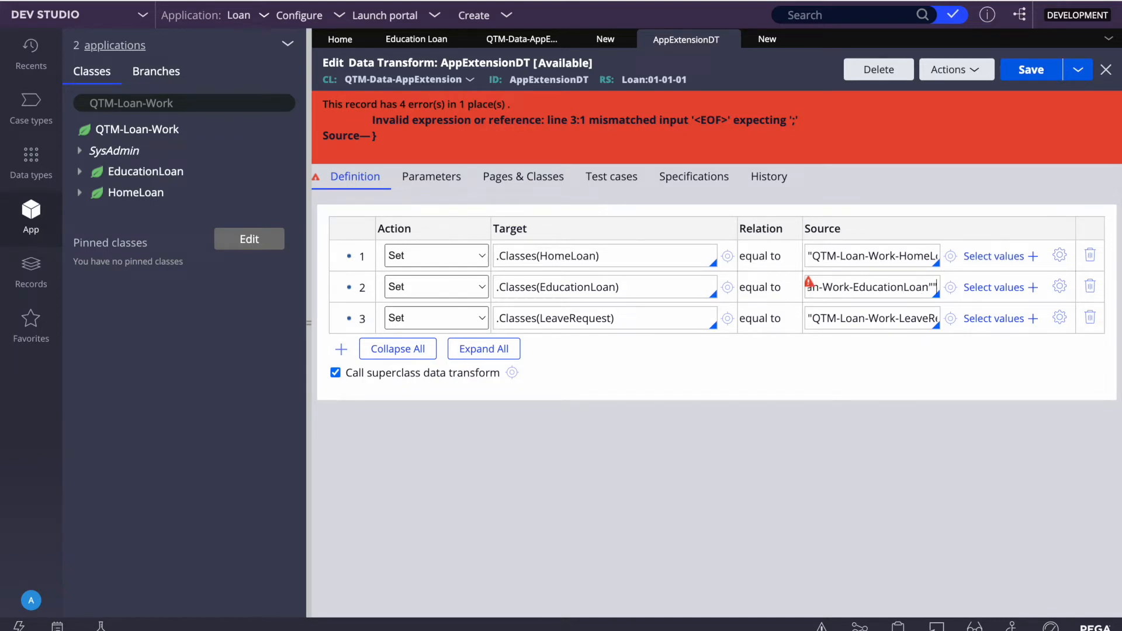
{"action": "left_click", "coordinate": [1031, 70]}
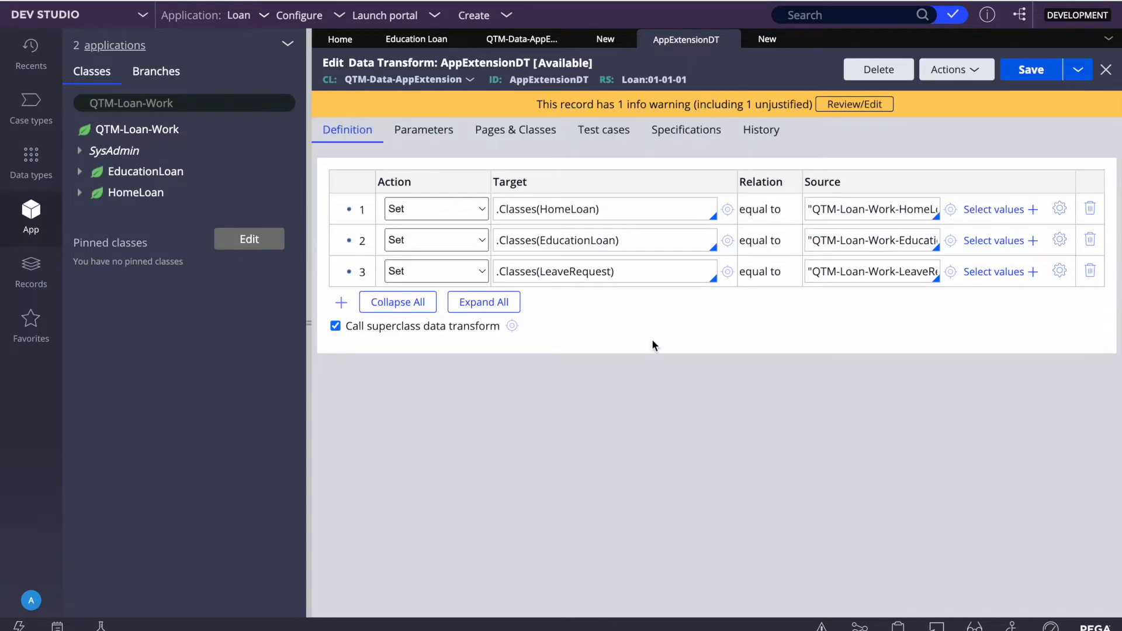
{"action": "double_click", "coordinate": [548, 209]}
{"action": "double_click", "coordinate": [577, 209]}
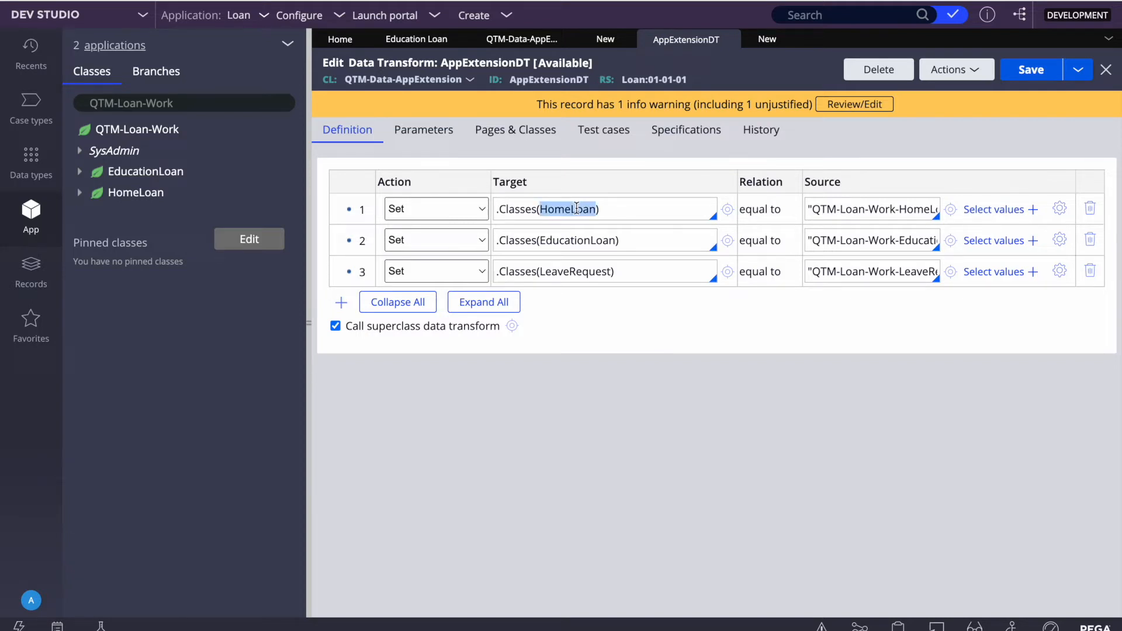
{"action": "double_click", "coordinate": [510, 209]}
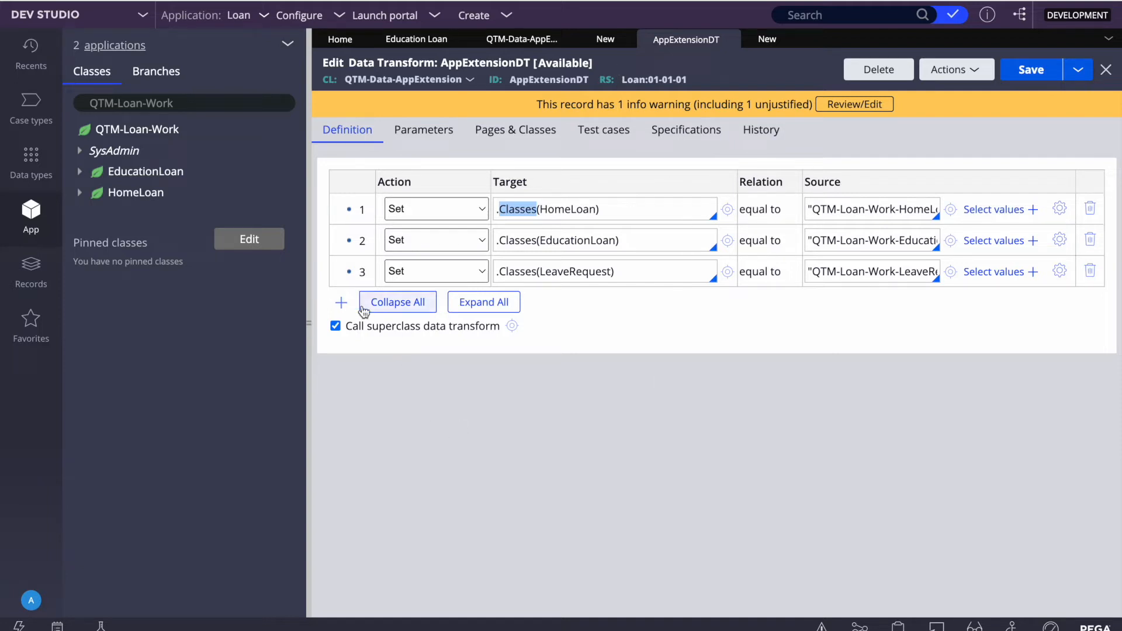
{"action": "left_click", "coordinate": [341, 302]}
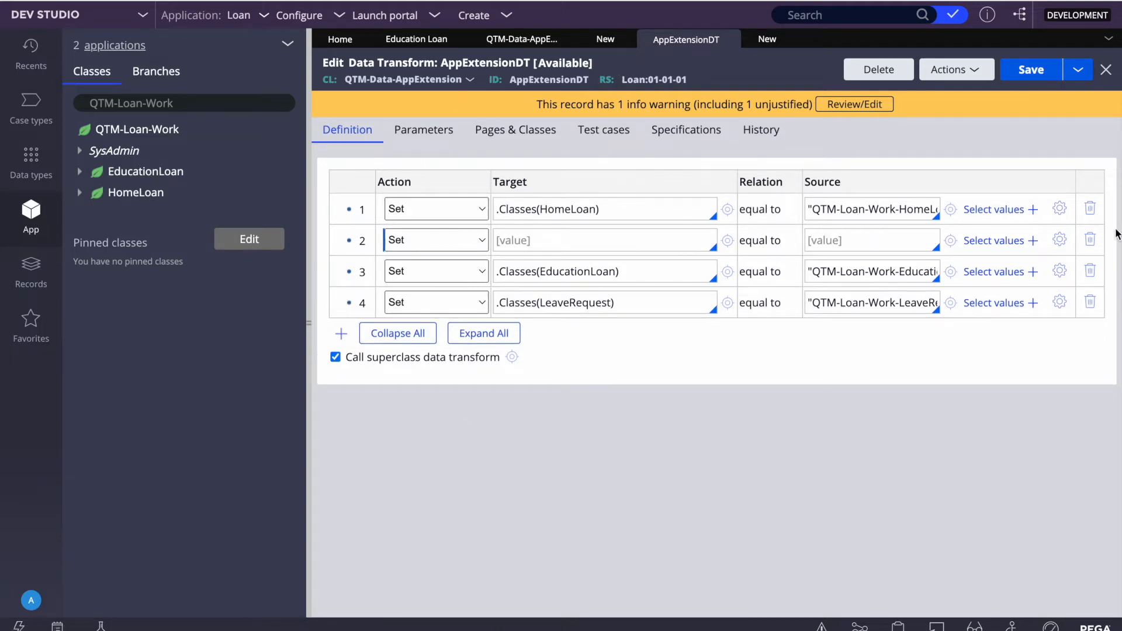
{"action": "left_click", "coordinate": [1093, 241]}
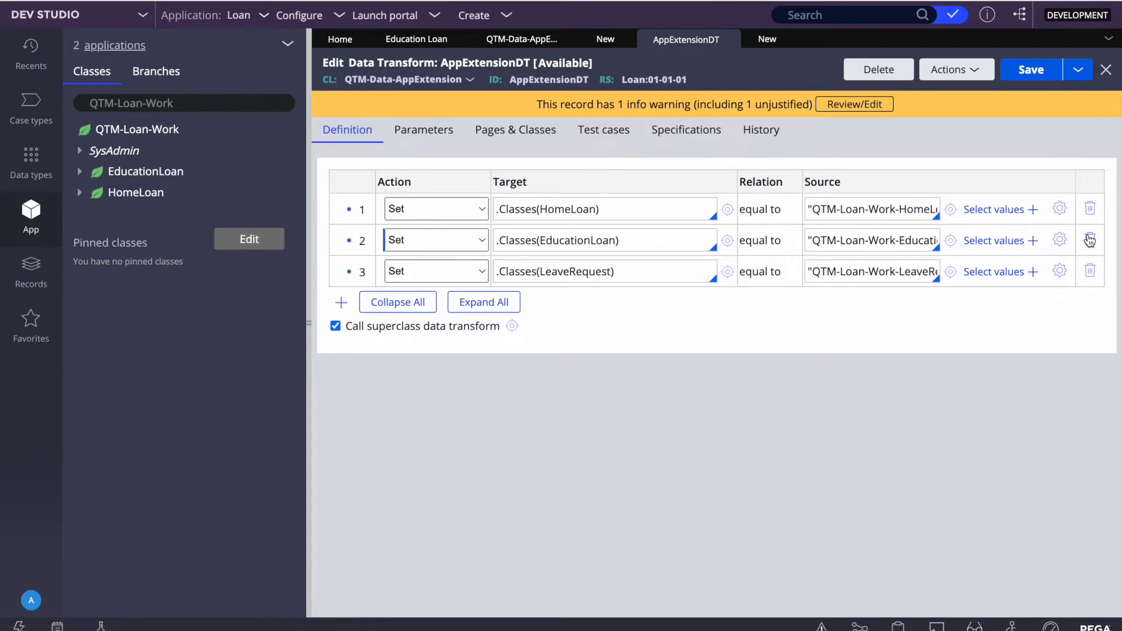
- Add a sibling row below the LeaveRequest row in the data transform and set its target to .TimeOutSetting
{"action": "left_click", "coordinate": [348, 267]}
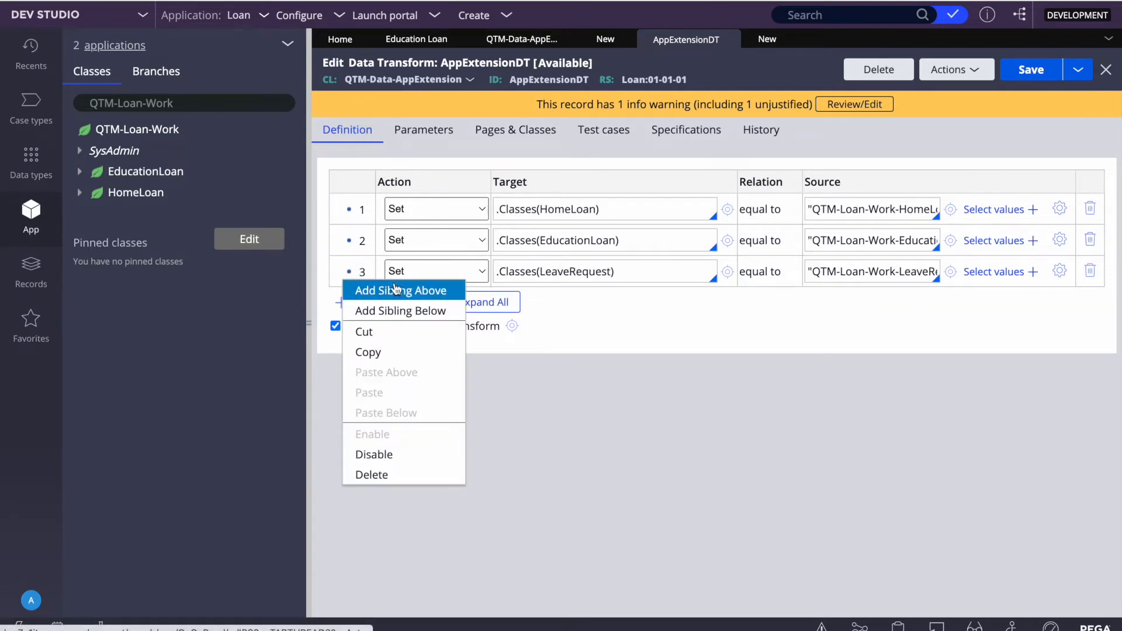
{"action": "left_click", "coordinate": [377, 310]}
{"action": "left_click", "coordinate": [568, 304]}
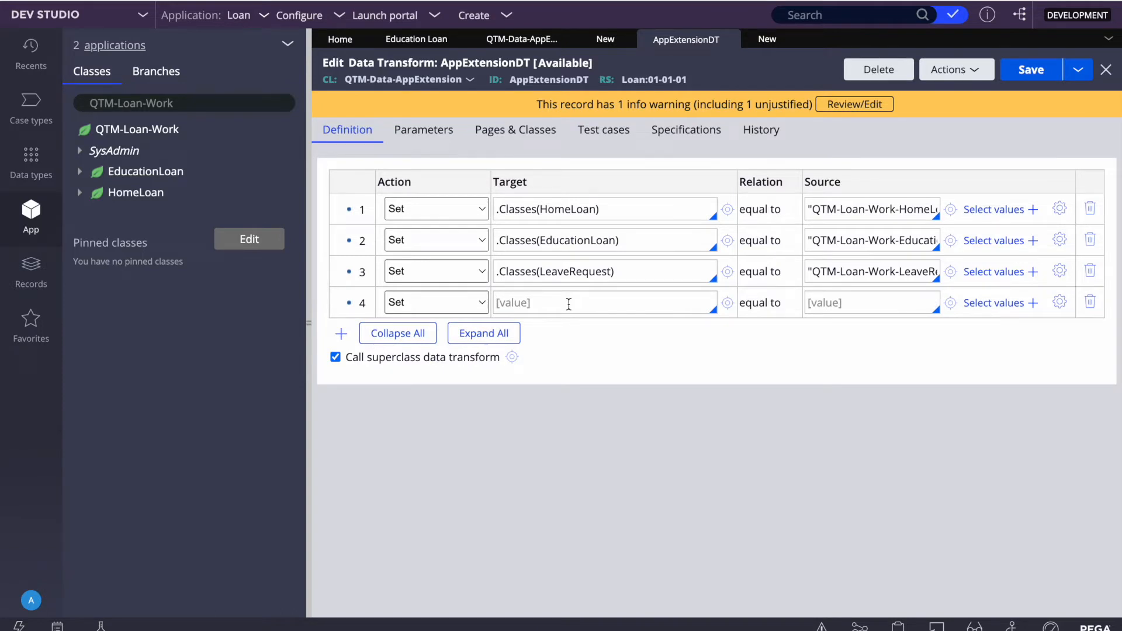
{"action": "type", "text": ".p"}
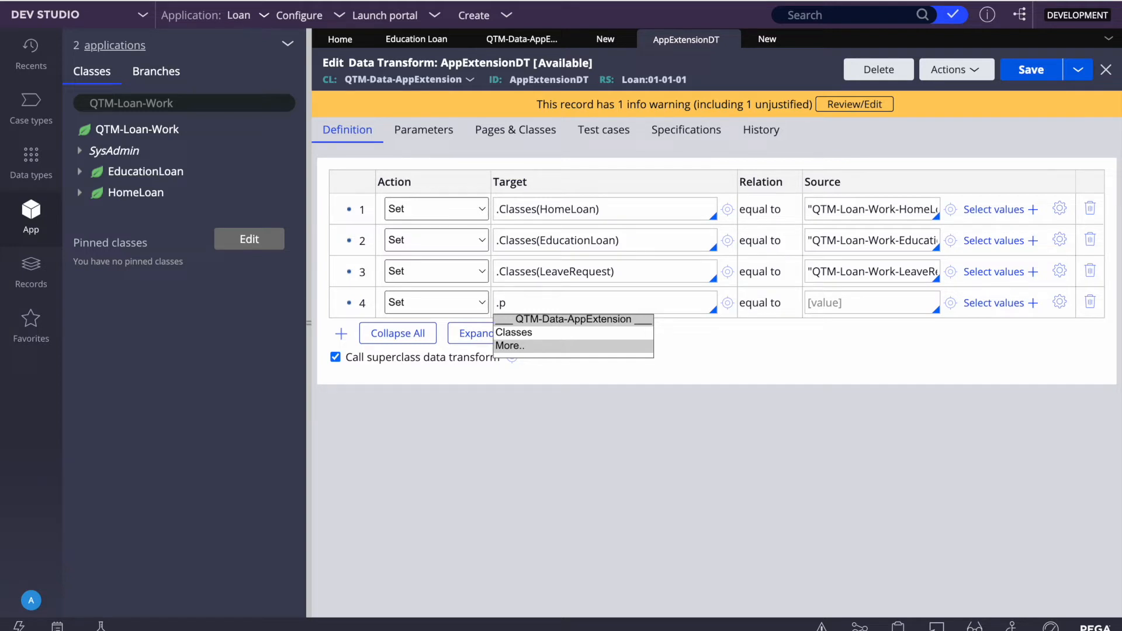
{"action": "key", "text": "BackSpace"}
{"action": "type", "text": "SETT"}
{"action": "key", "text": "BackSpace"}
{"action": "key", "text": "BackSpace"}
{"action": "key", "text": "BackSpace"}
{"action": "type", "text": "ettingTr"}
{"action": "key", "text": "BackSpace"}
{"action": "type", "text": "imeOut"}
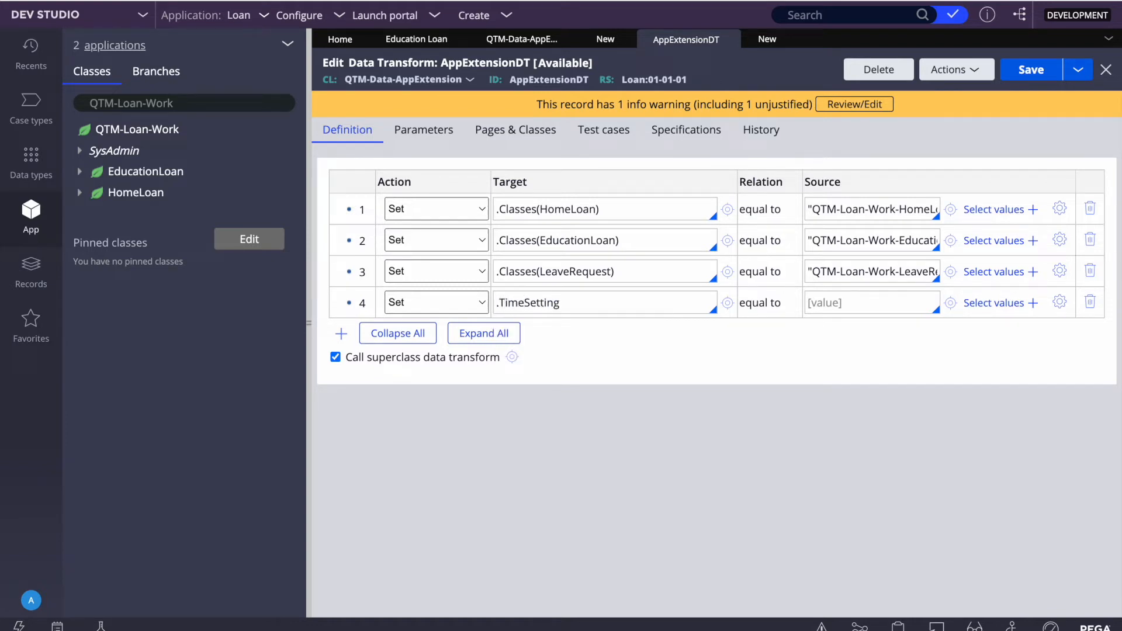
- Create the TimeOutSetting text property in QTM-Data-AppExtension from the fourth row's target, save it and close its record
{"action": "left_click", "coordinate": [728, 302]}
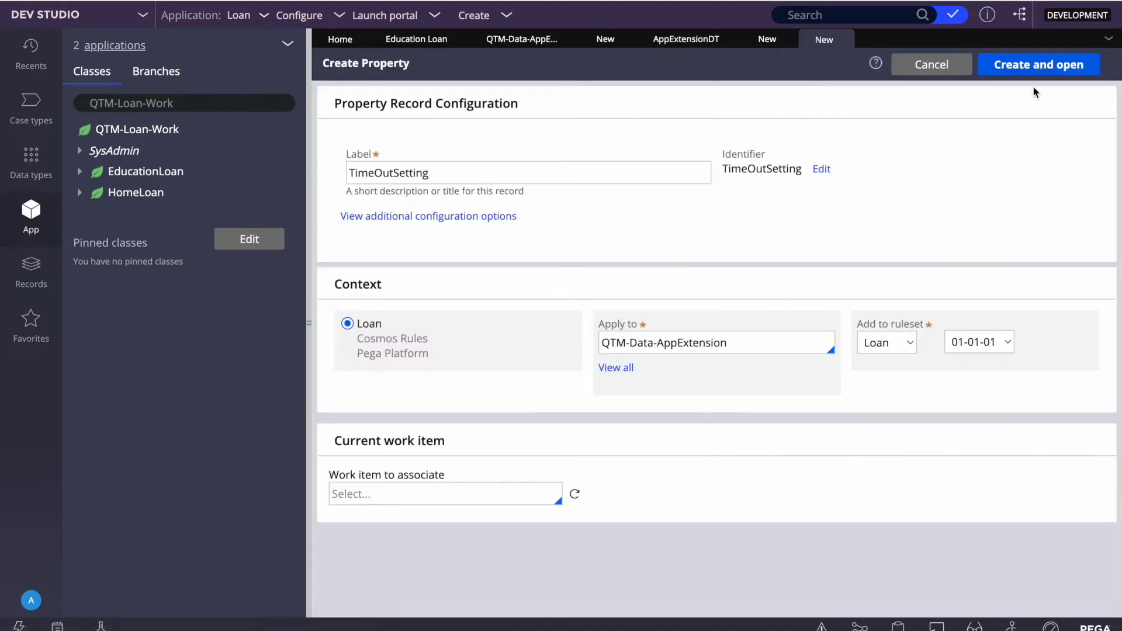
{"action": "left_click", "coordinate": [1035, 65]}
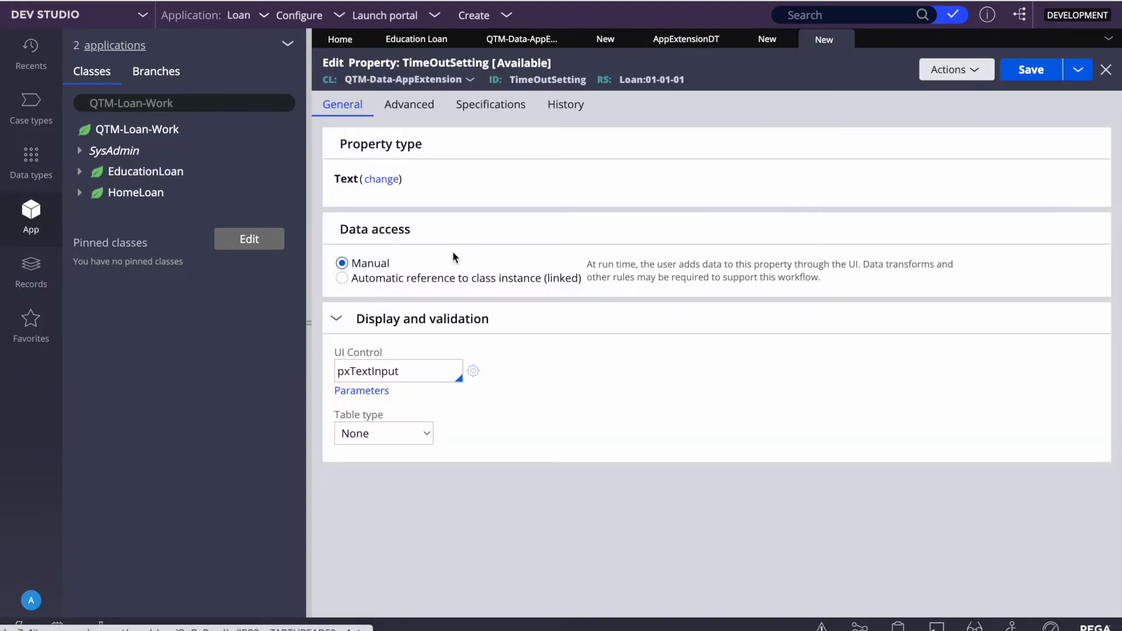
{"action": "left_click", "coordinate": [1022, 71]}
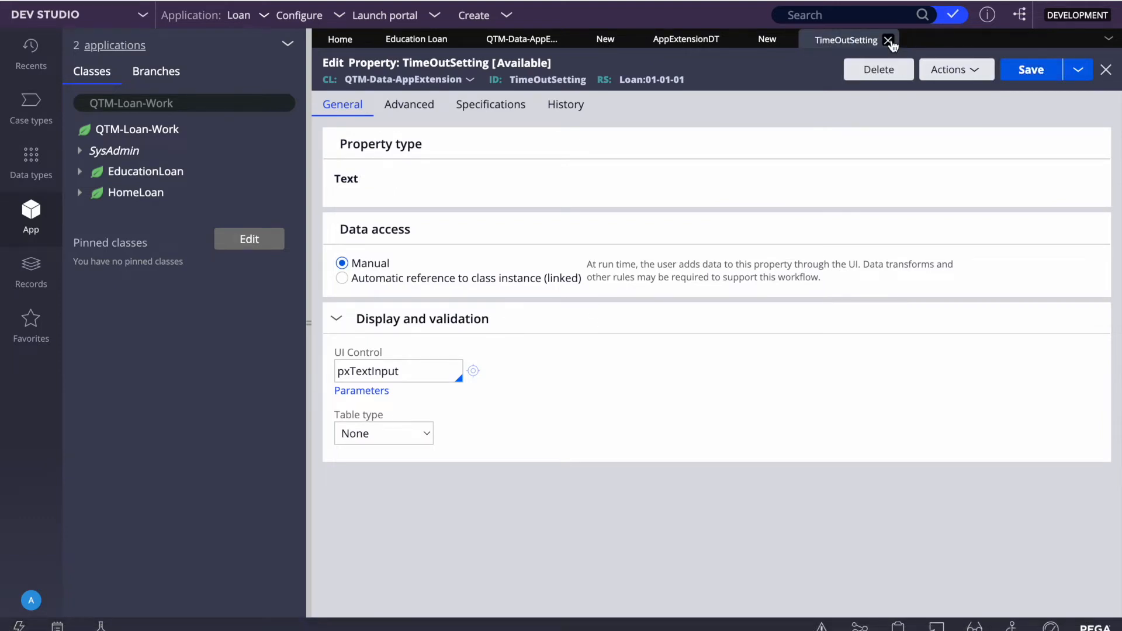
{"action": "left_click", "coordinate": [888, 41]}
- Set the TimeOutSetting row's source to "10" and save the data transform
{"action": "left_click", "coordinate": [829, 297]}
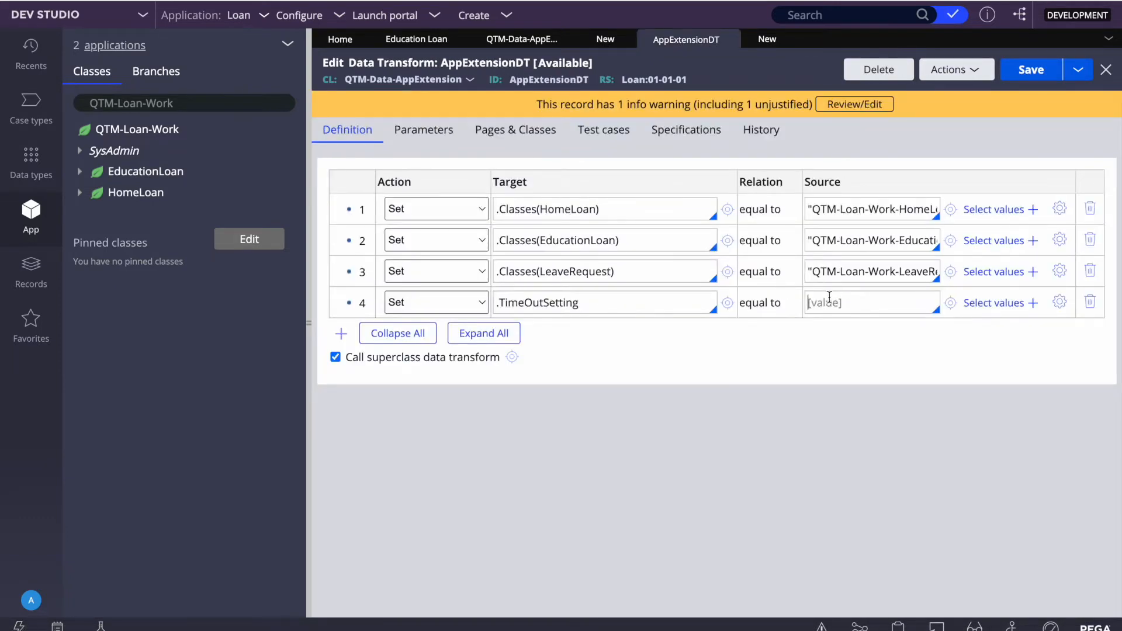
{"action": "type", "text": "\"\""}
{"action": "type", "text": "10"}
{"action": "left_click", "coordinate": [1030, 70]}
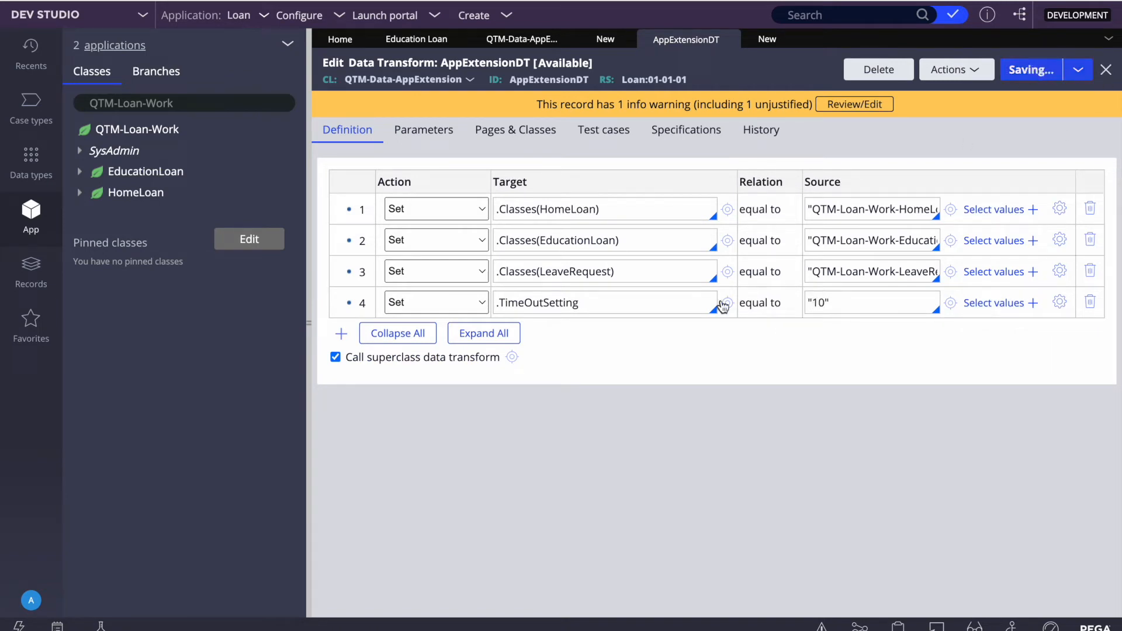
- Clear the hard-coded source value of the TimeOutSetting row
{"action": "double_click", "coordinate": [532, 303]}
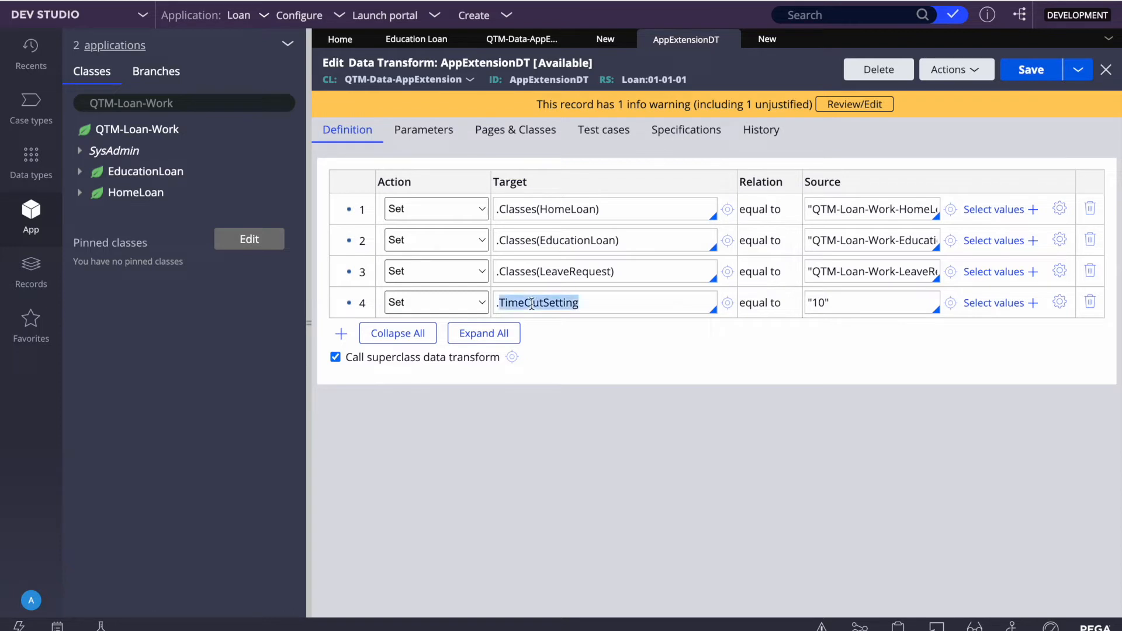
{"action": "left_click", "coordinate": [542, 302]}
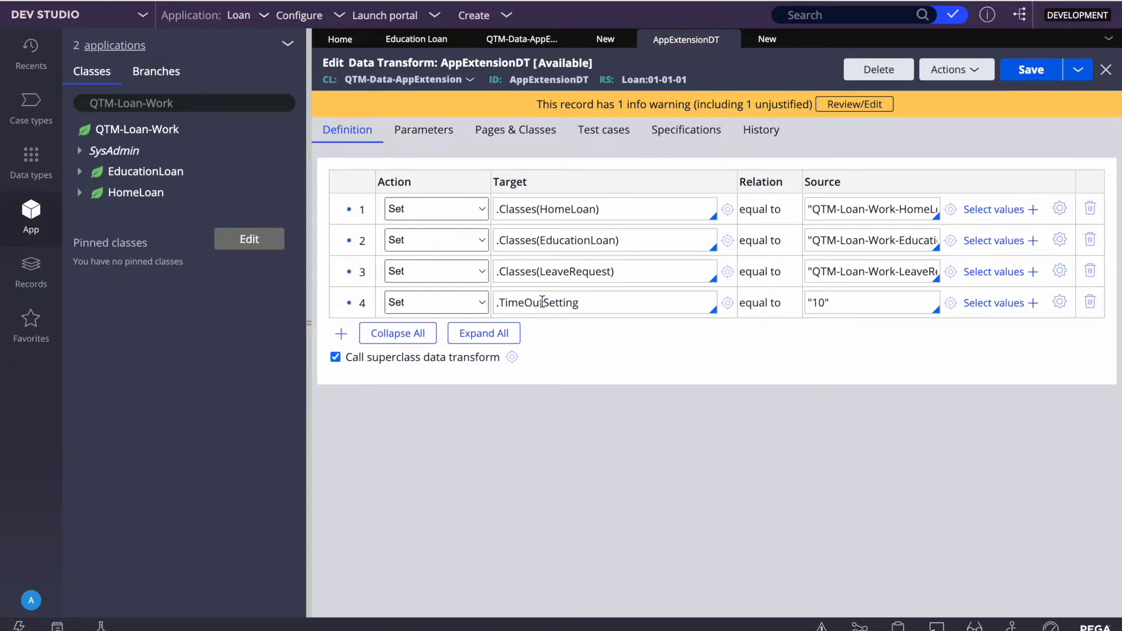
{"action": "left_click", "coordinate": [841, 295]}
{"action": "triple_click", "coordinate": [840, 298]}
{"action": "key", "text": "BackSpace"}
- Start a new SysAdmin Dynamic System Settings record and copy TimeOutSetting from the data transform's fourth target into its Setting Purpose
{"action": "left_click", "coordinate": [32, 272]}
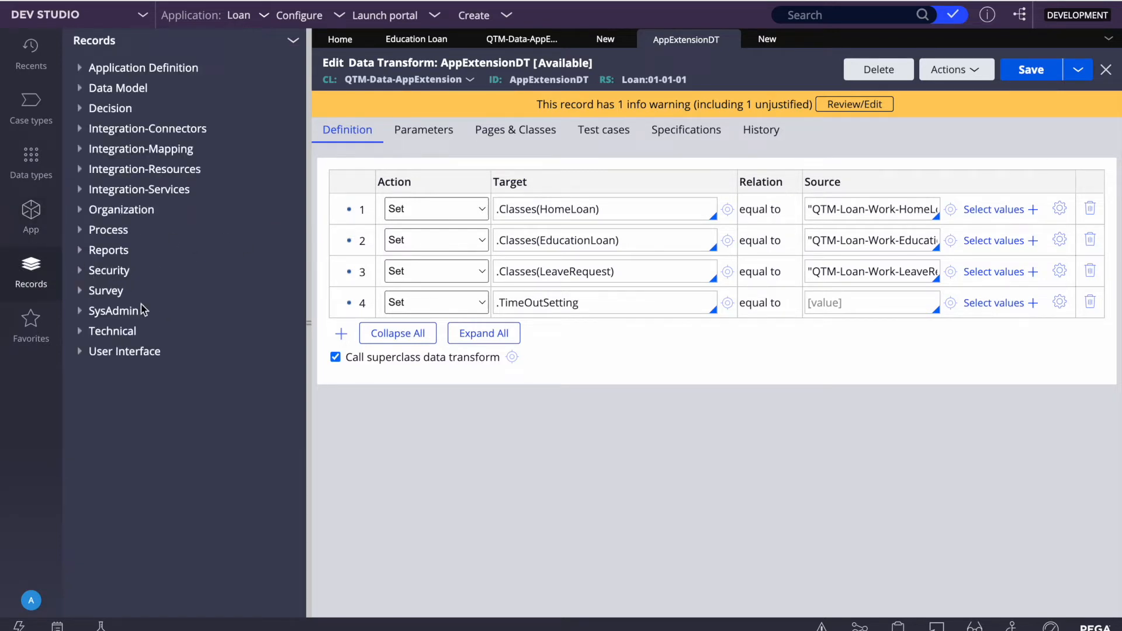
{"action": "right_click", "coordinate": [120, 311]}
{"action": "mouse_move", "coordinate": [137, 331]}
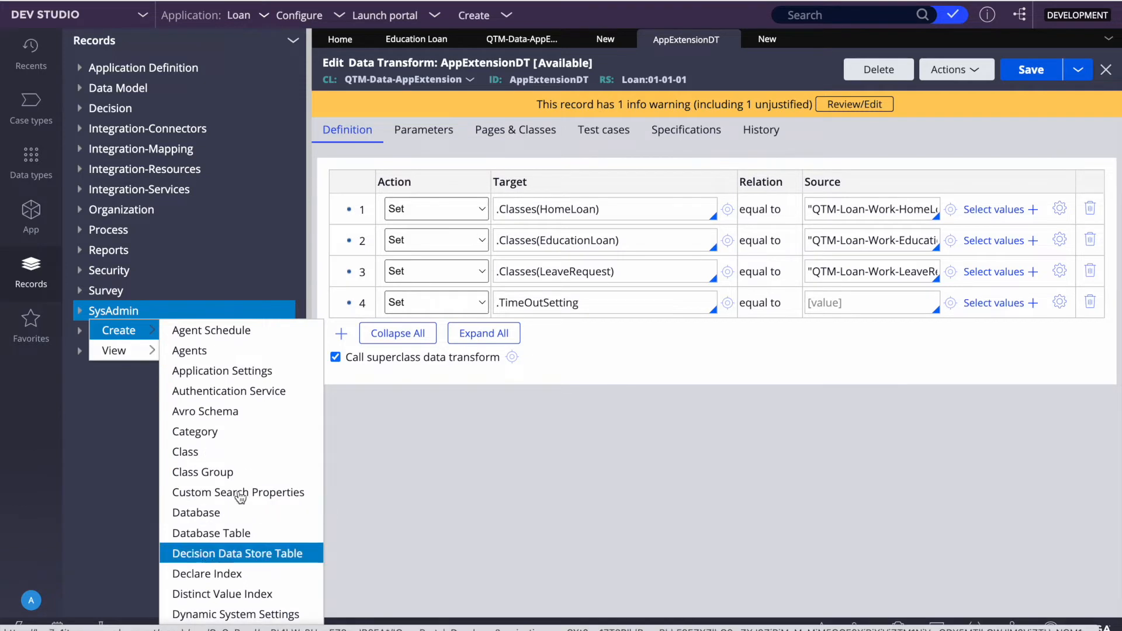
{"action": "left_click", "coordinate": [199, 614]}
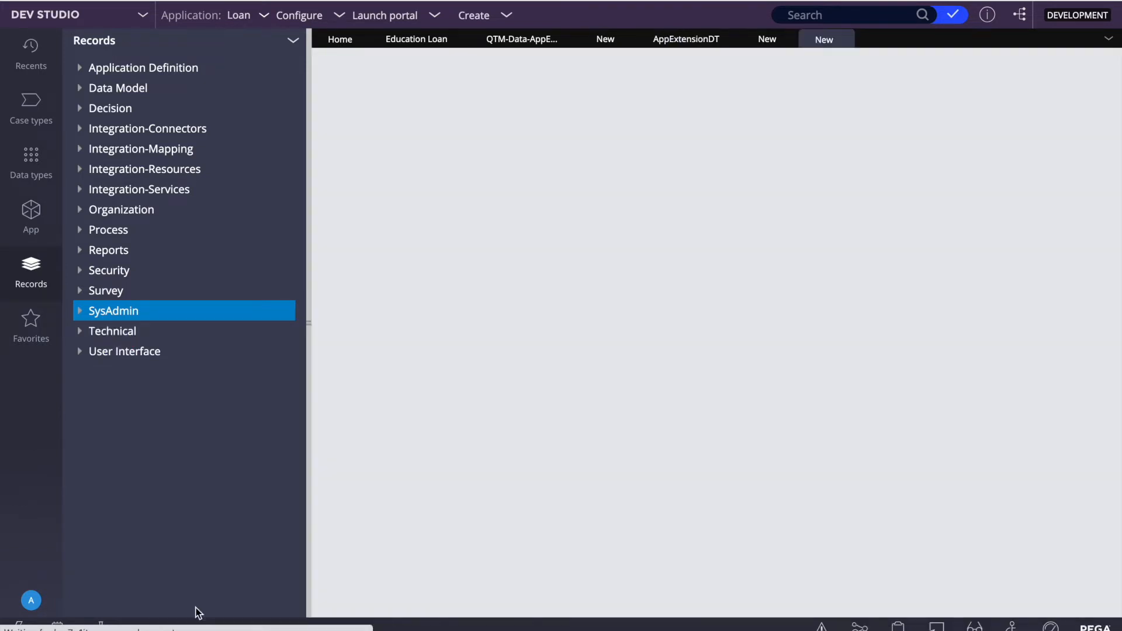
{"action": "left_click", "coordinate": [766, 39]}
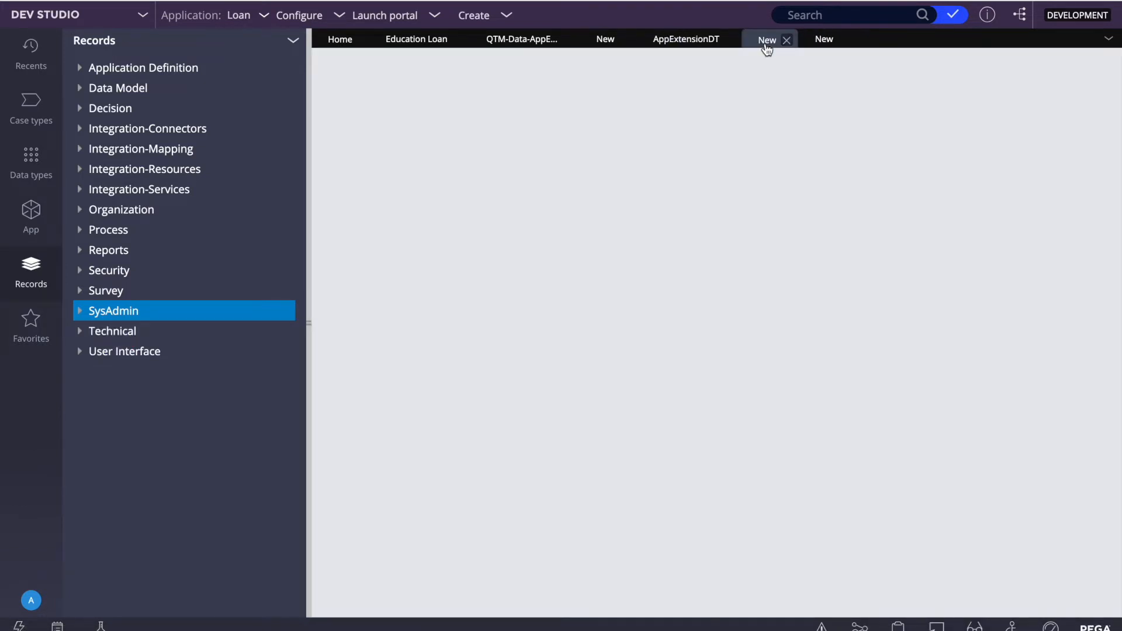
{"action": "left_click", "coordinate": [689, 41]}
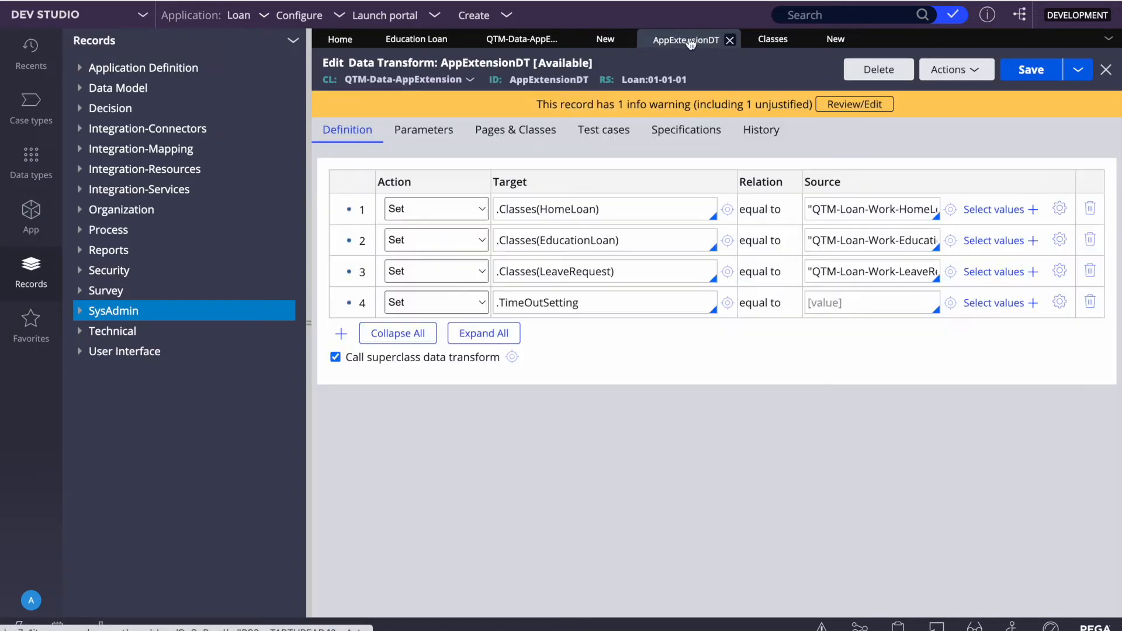
{"action": "double_click", "coordinate": [543, 302]}
{"action": "key", "text": "ctrl+c"}
{"action": "left_click", "coordinate": [837, 40]}
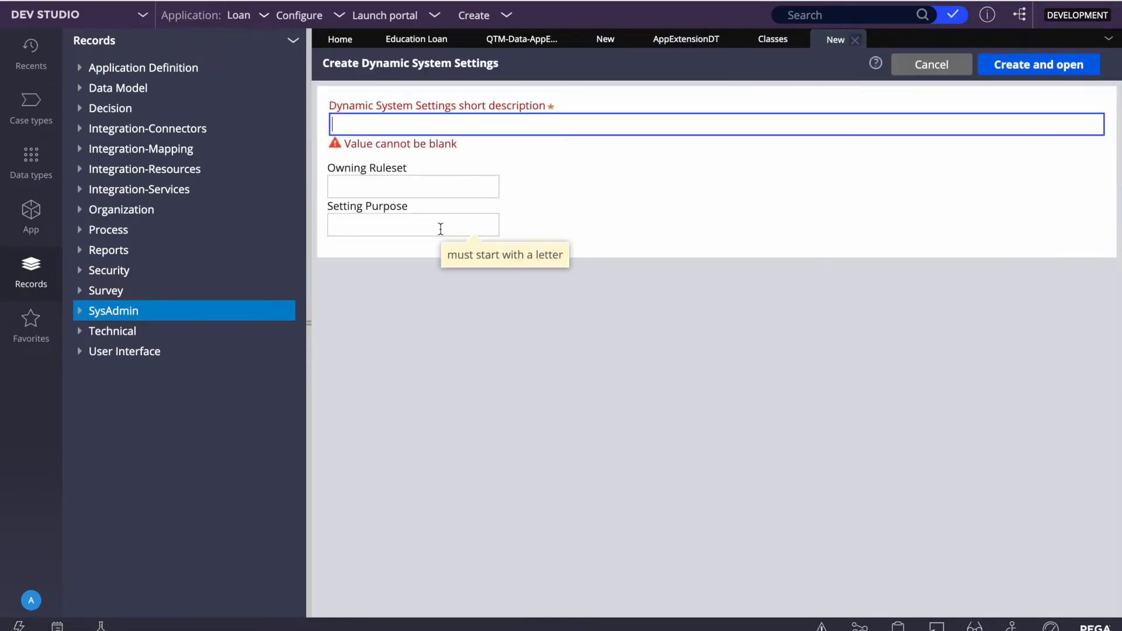
{"action": "left_click", "coordinate": [359, 224]}
{"action": "key", "text": "ctrl+v"}
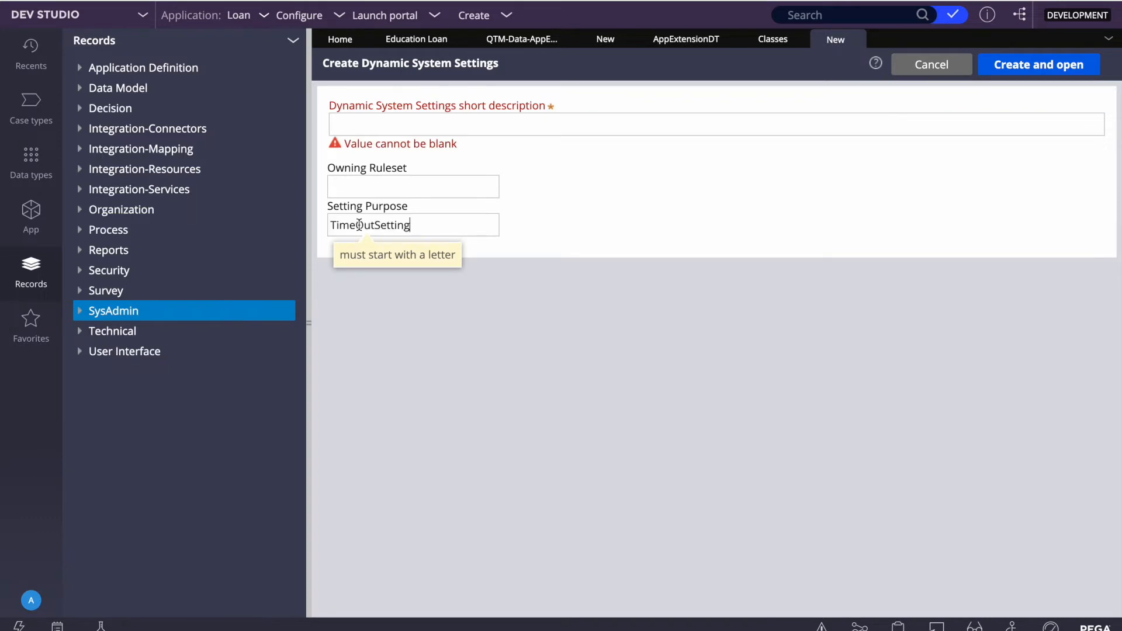
- Set the owning ruleset to Loan and the short description to TimeOutSetting, and create the dynamic system setting
{"action": "left_click", "coordinate": [354, 180]}
{"action": "type", "text": "Loan"}
{"action": "left_click", "coordinate": [395, 123]}
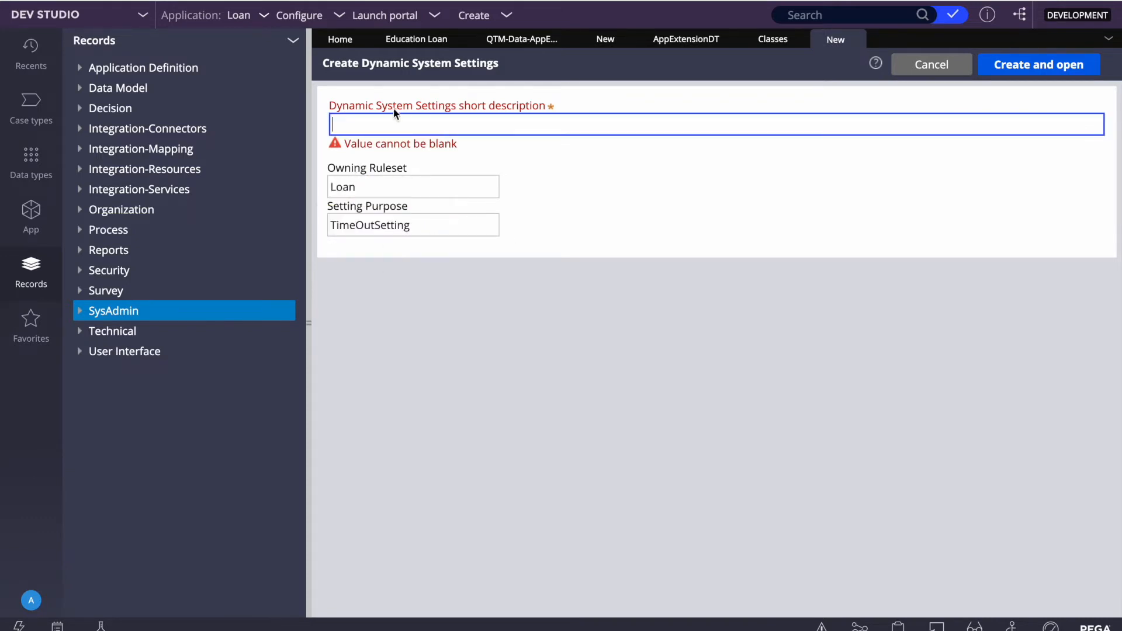
{"action": "key", "text": "ctrl+v"}
{"action": "left_click", "coordinate": [1043, 69]}
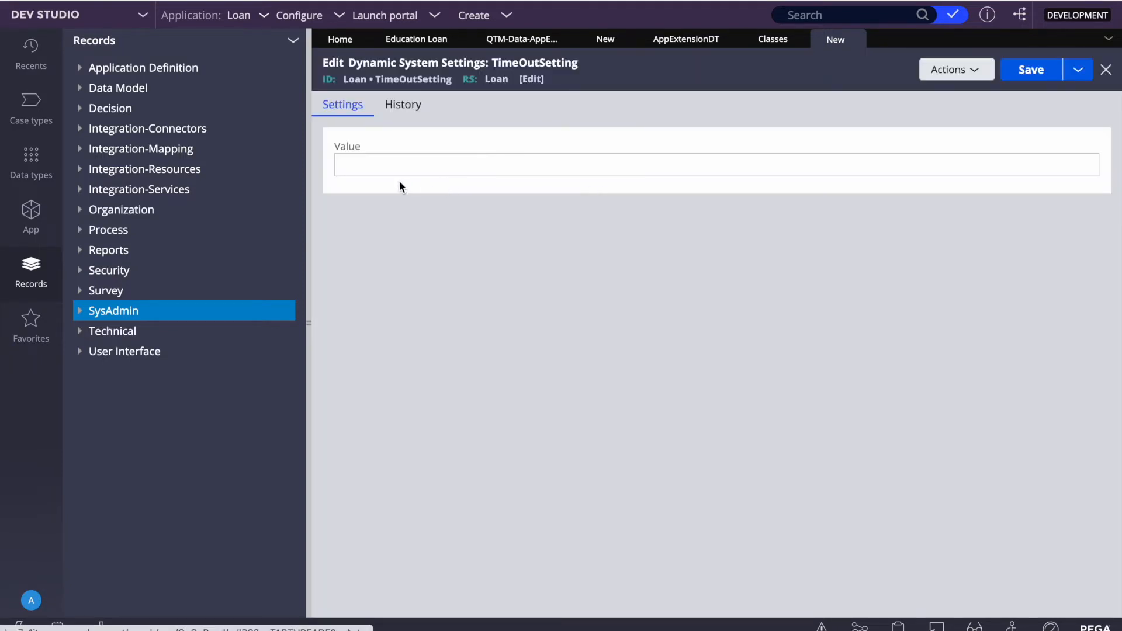
- Set the dynamic system setting's value to 36000 and save the record
{"action": "left_click", "coordinate": [403, 164]}
{"action": "type", "text": "36000"}
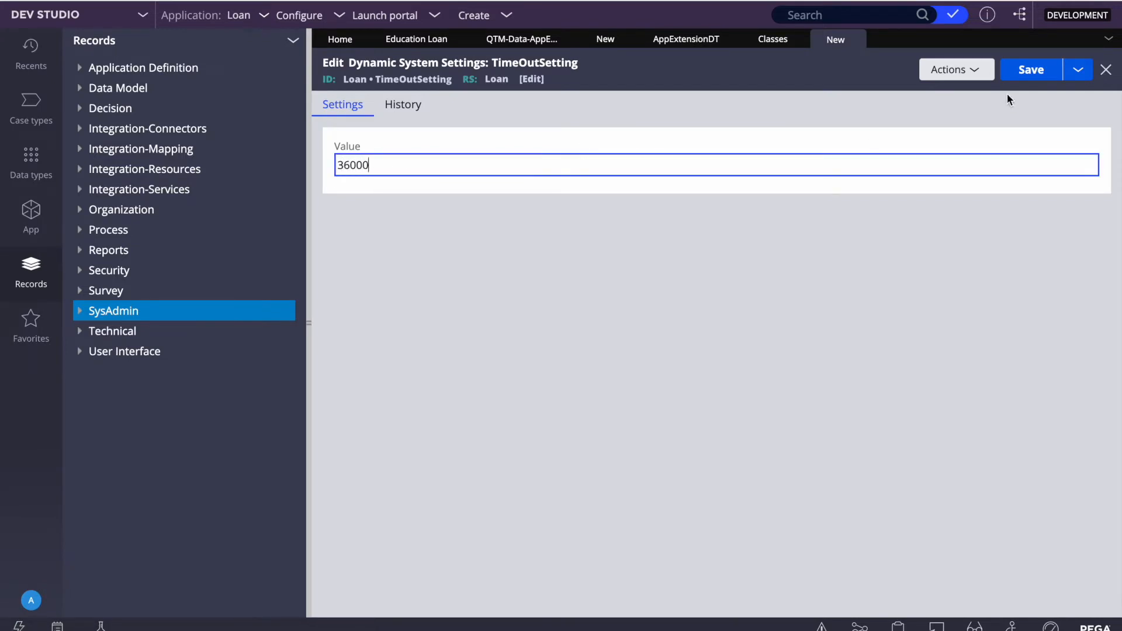
{"action": "left_click", "coordinate": [1029, 69]}
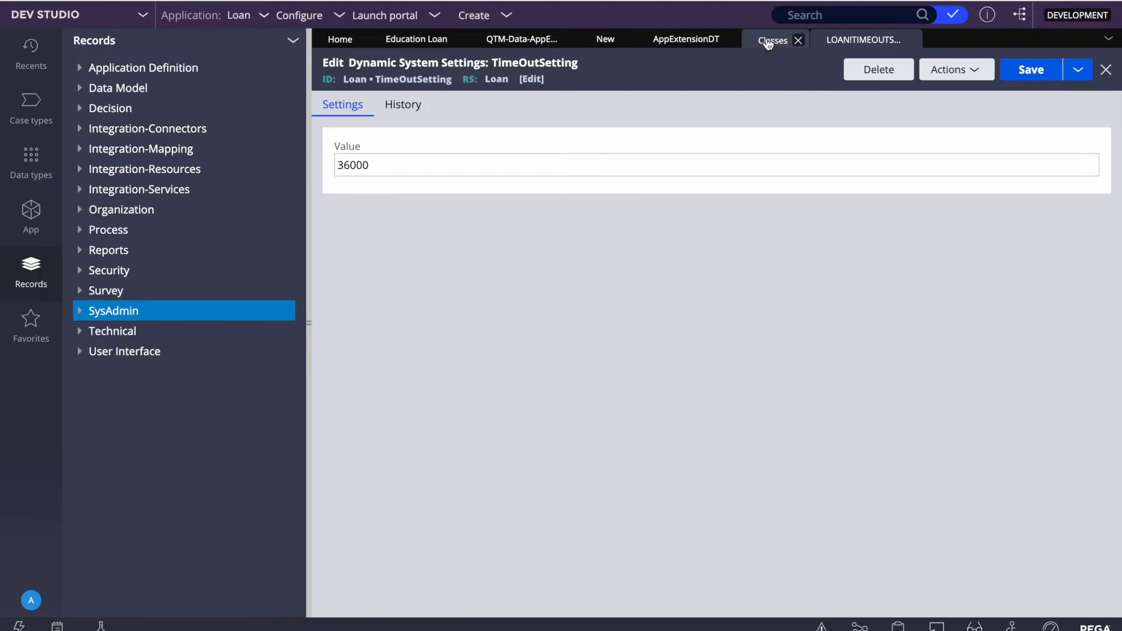
- Open the Expression builder for the TimeOutSetting row's source in AppExtensionDT, search for "data" and insert the Utilities function getDataSystemSetting
{"action": "left_click", "coordinate": [680, 44]}
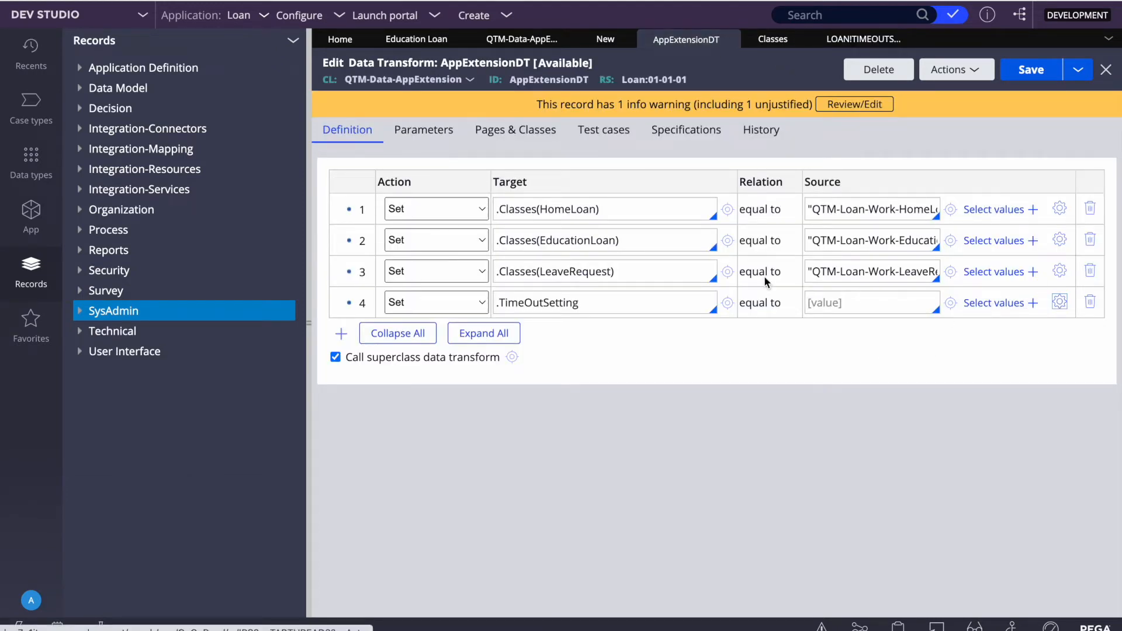
{"action": "left_click", "coordinate": [1059, 302]}
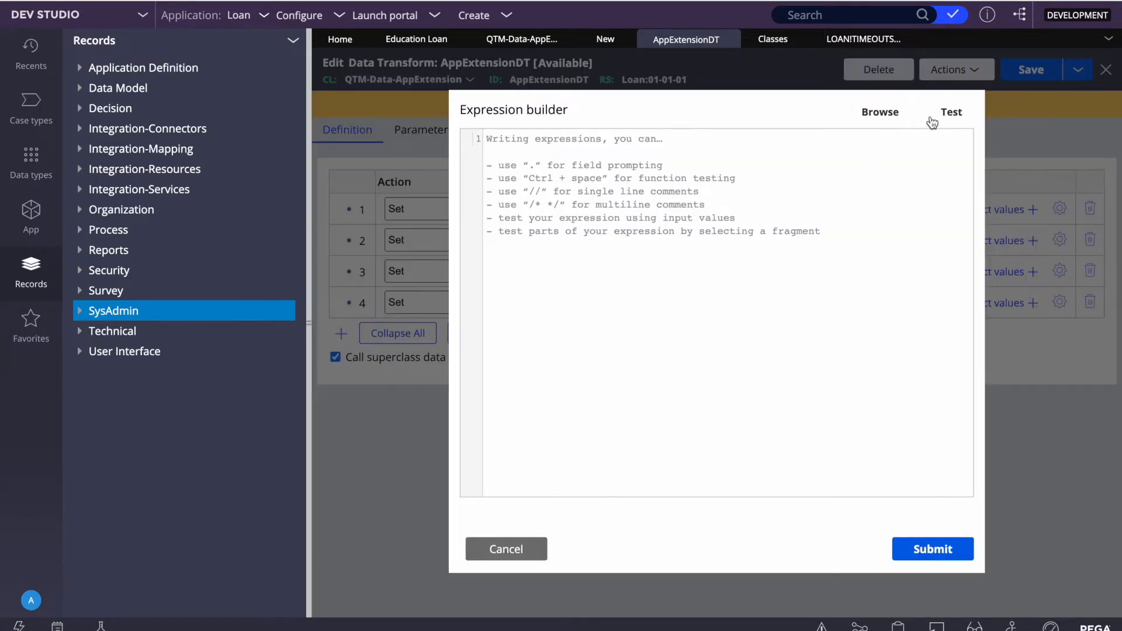
{"action": "left_click", "coordinate": [885, 115]}
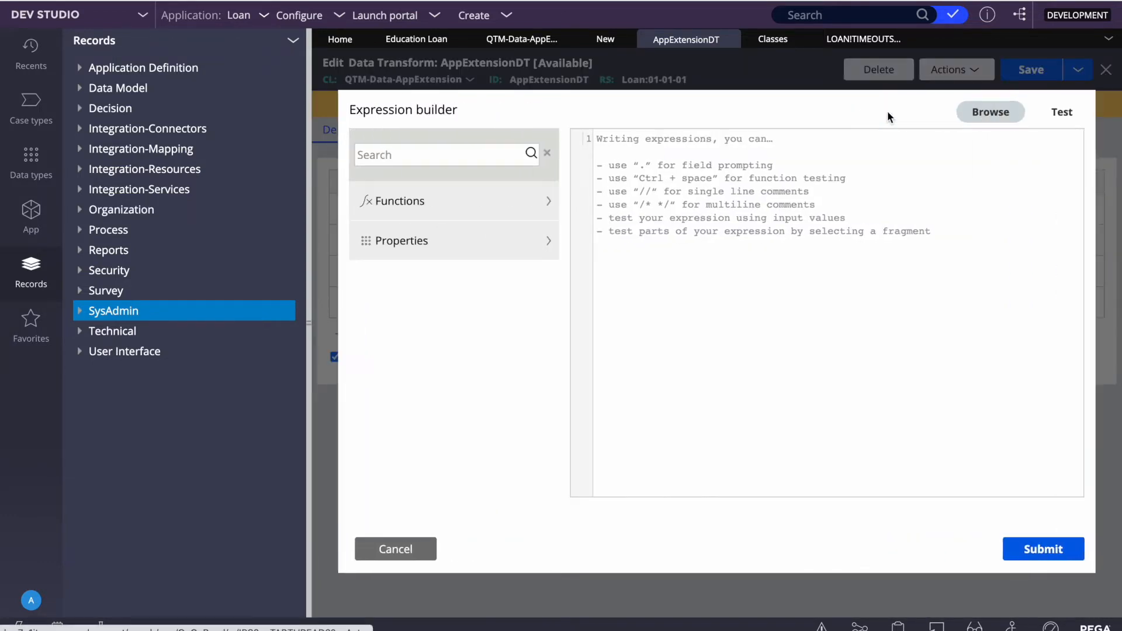
{"action": "left_click", "coordinate": [498, 162]}
{"action": "type", "text": "data"}
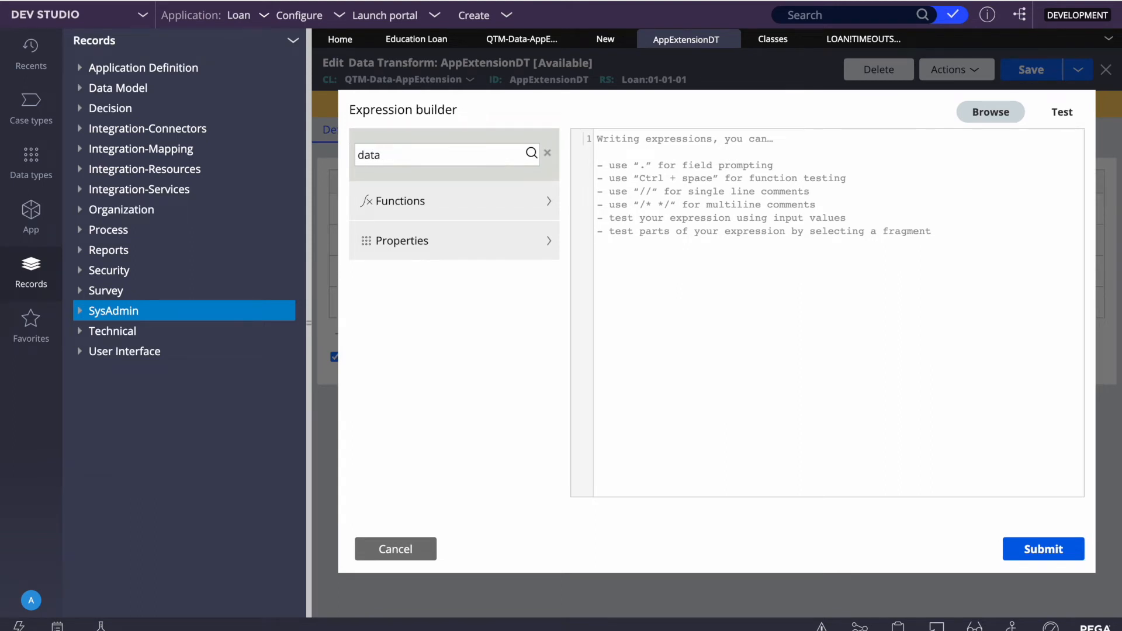
{"action": "key", "text": "Return"}
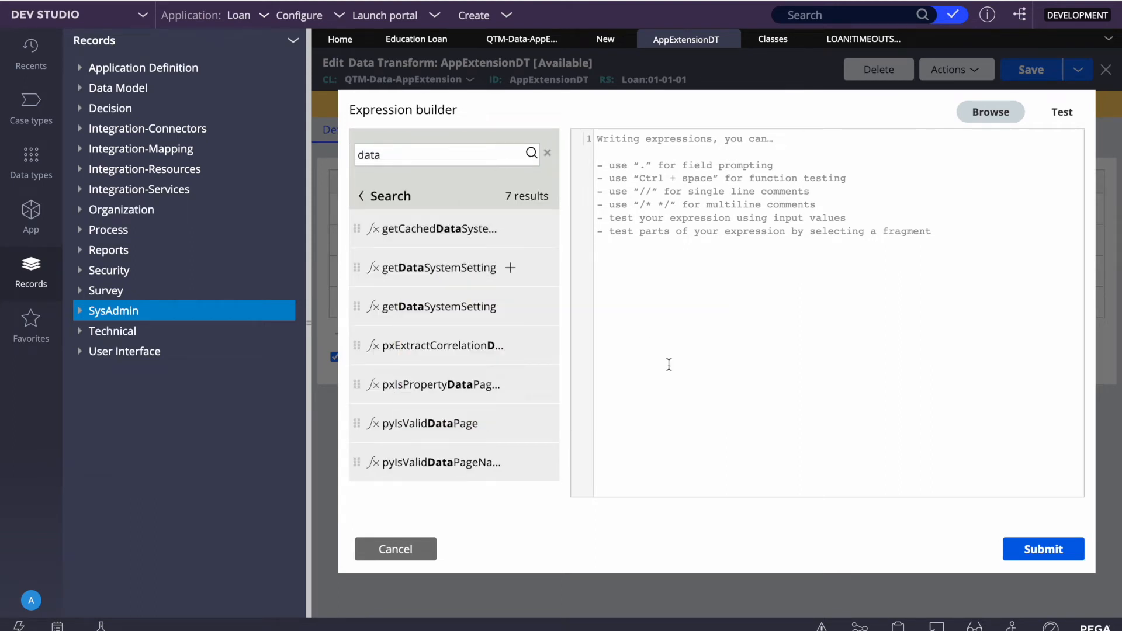
{"action": "mouse_move", "coordinate": [416, 269]}
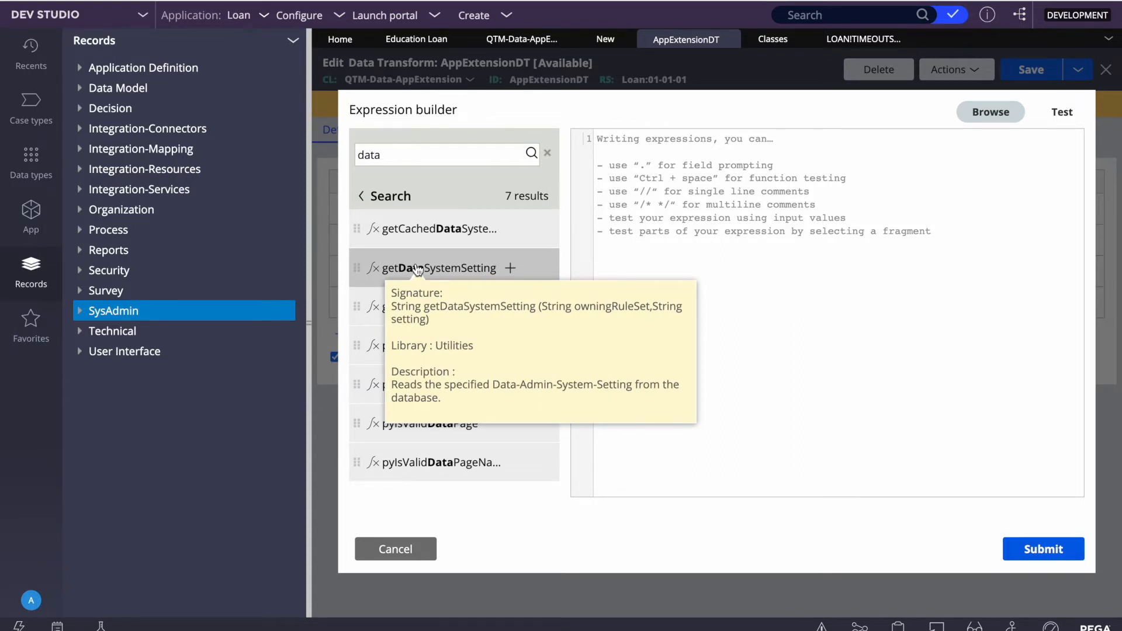
{"action": "left_click", "coordinate": [510, 268]}
- Enter Loan as the function's first argument and copy TimeOutSetting from the dynamic system setting's ID as the quoted second argument
{"action": "type", "text": "L"}
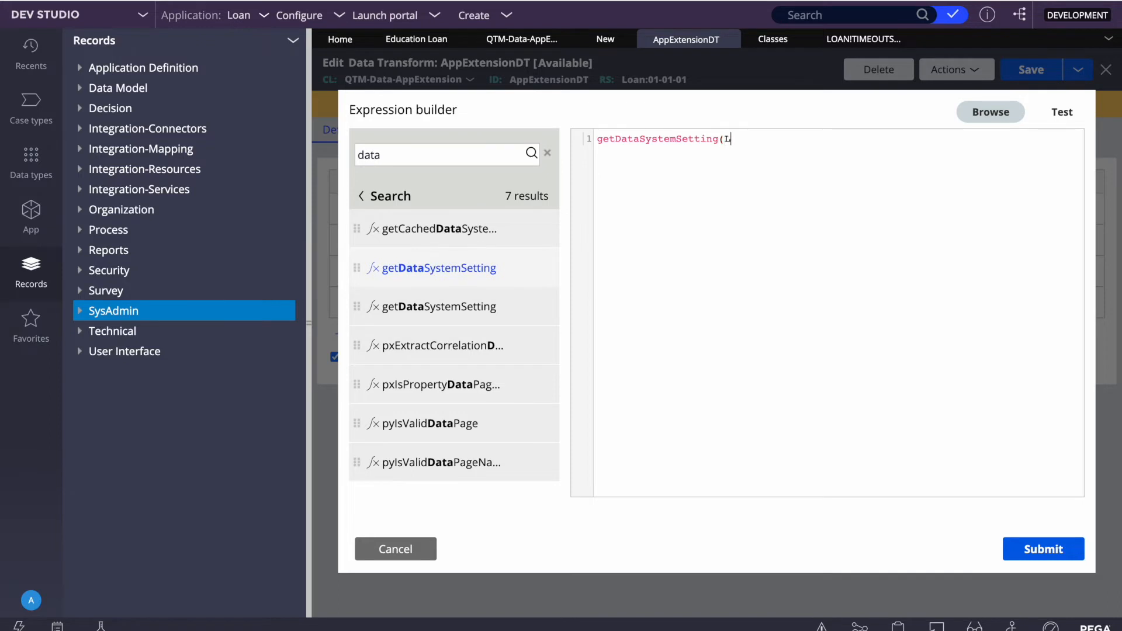
{"action": "type", "text": "oan,\"\""}
{"action": "left_click", "coordinate": [863, 39]}
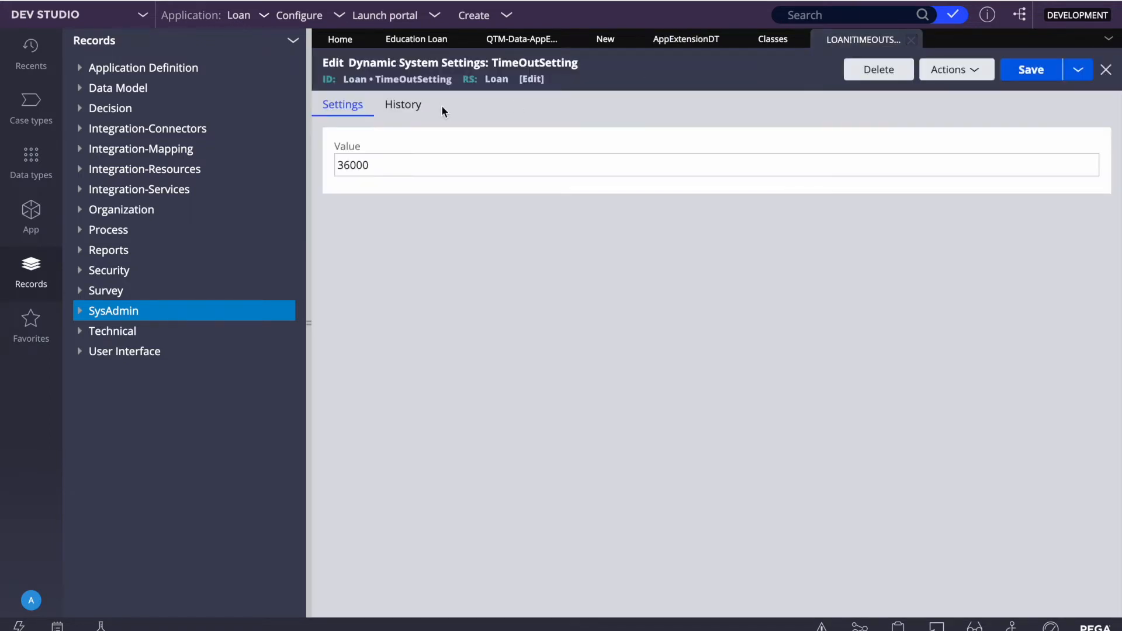
{"action": "double_click", "coordinate": [416, 81]}
{"action": "key", "text": "ctrl+c"}
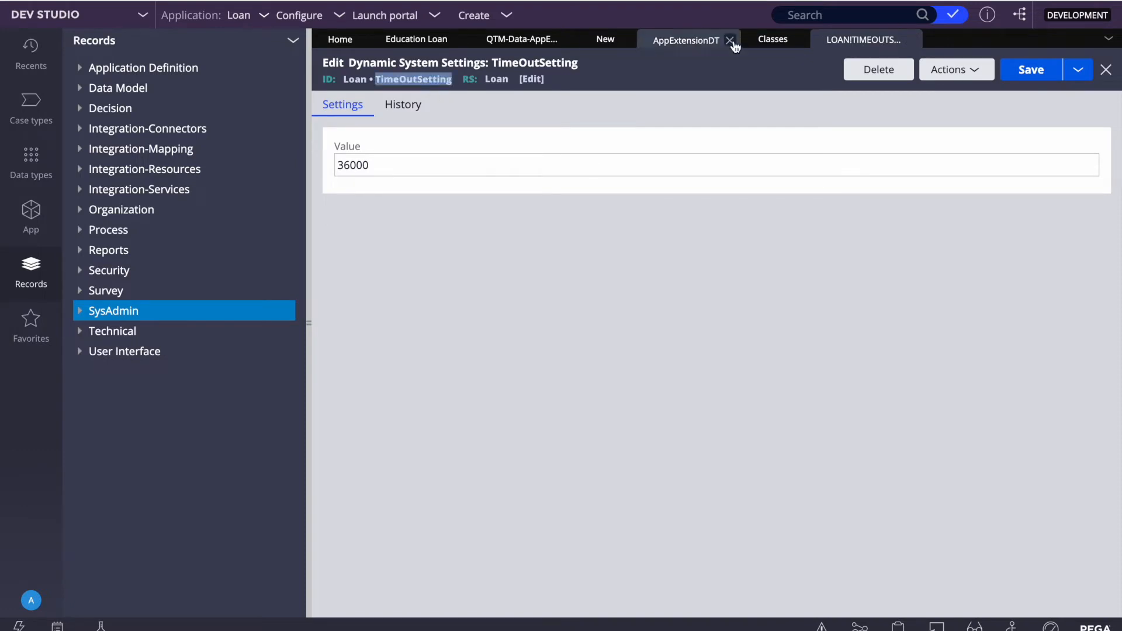
{"action": "left_click", "coordinate": [693, 40]}
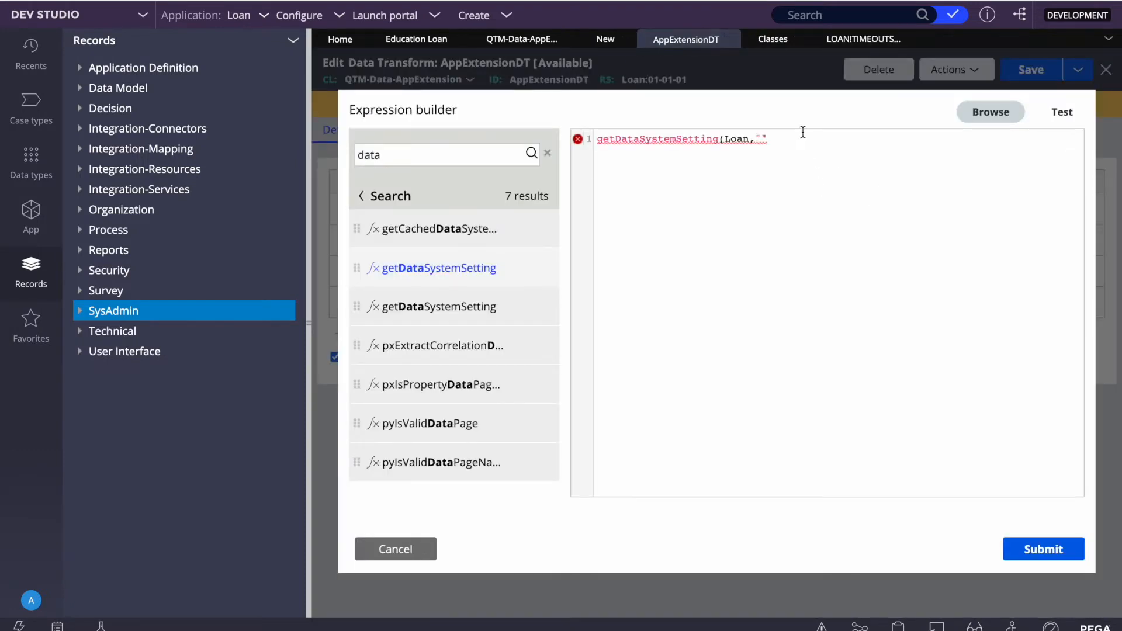
{"action": "key", "text": "ctrl+v"}
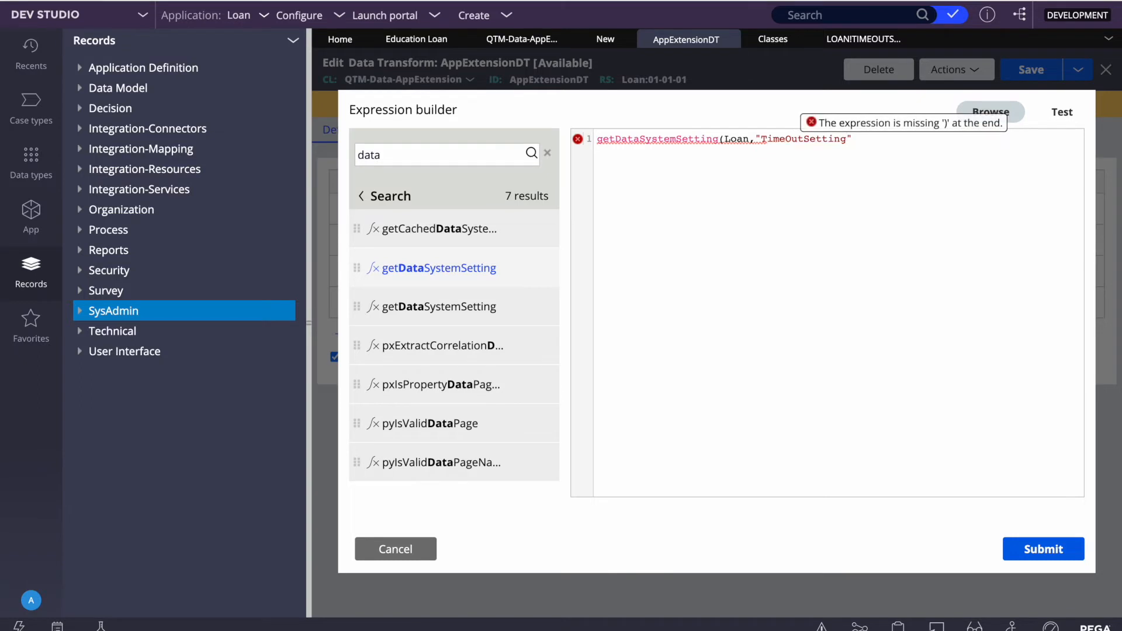
- Put quotation marks around Loan and close the parenthesis so the expression reads getDataSystemSetting("Loan","TimeOutSetting")
{"action": "left_click", "coordinate": [725, 140]}
{"action": "type", "text": "\","}
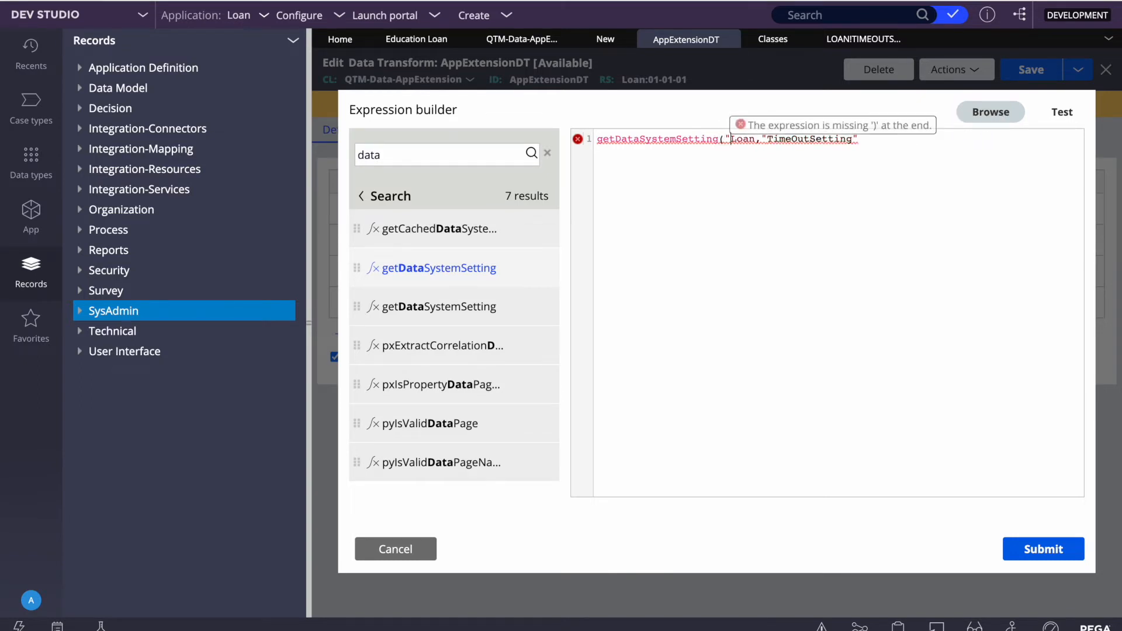
{"action": "type", "text": "\""}
{"action": "double_click", "coordinate": [874, 151]}
{"action": "key", "text": "Right"}
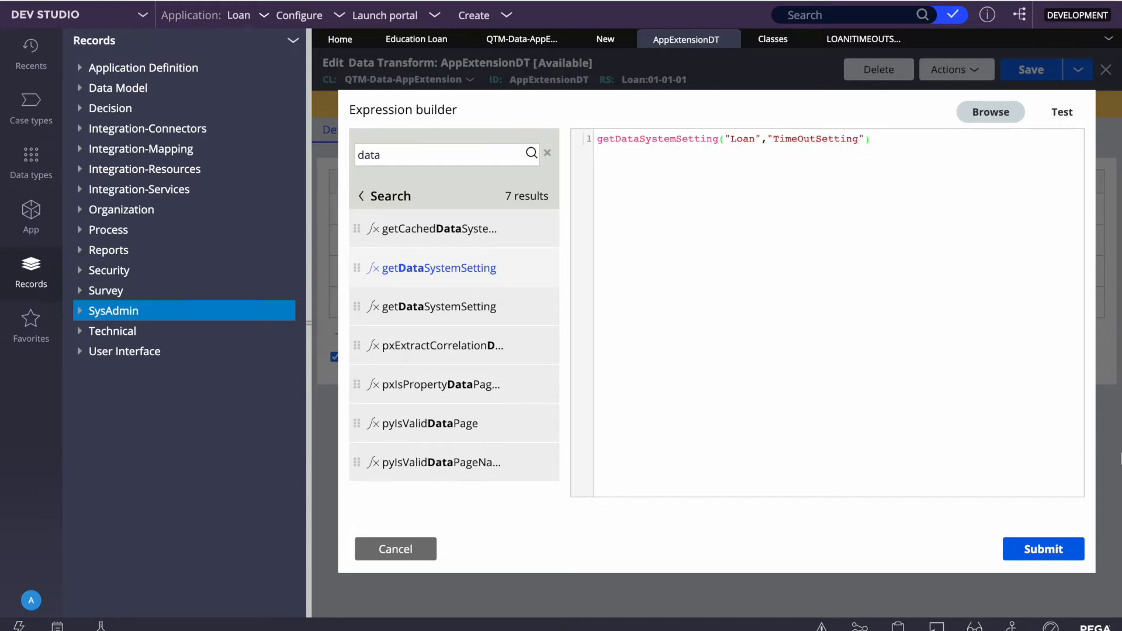
- Apply the getDataSystemSetting expression as the TimeOutSetting row's source and save the AppExtensionDT data transform
{"action": "left_click", "coordinate": [1035, 549]}
{"action": "left_click", "coordinate": [1029, 70]}
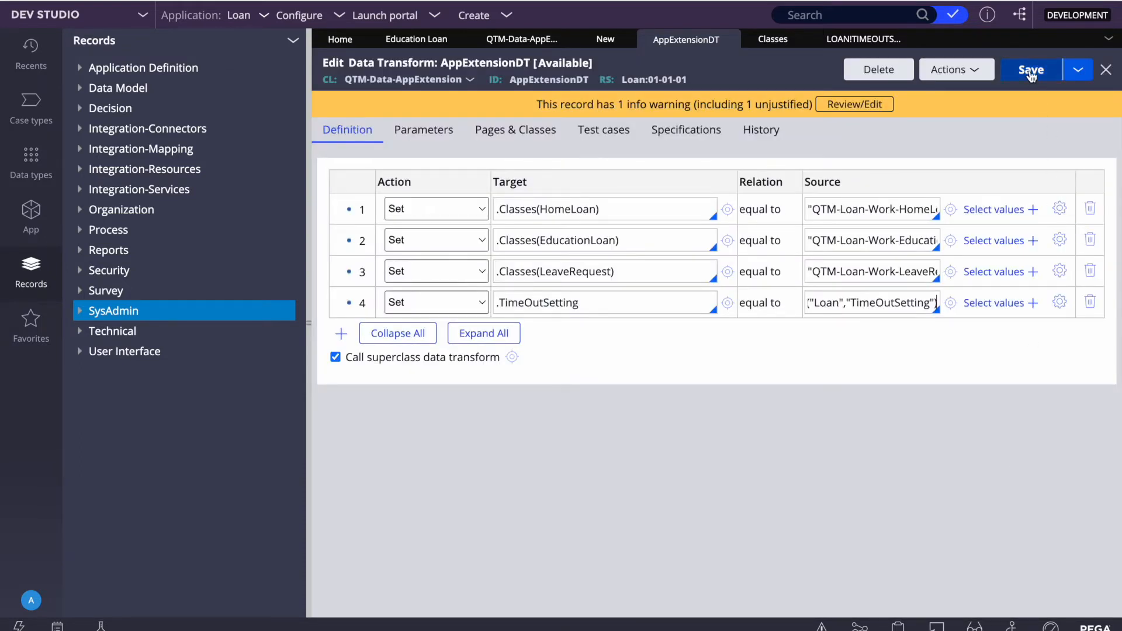
{"action": "double_click", "coordinate": [529, 306]}
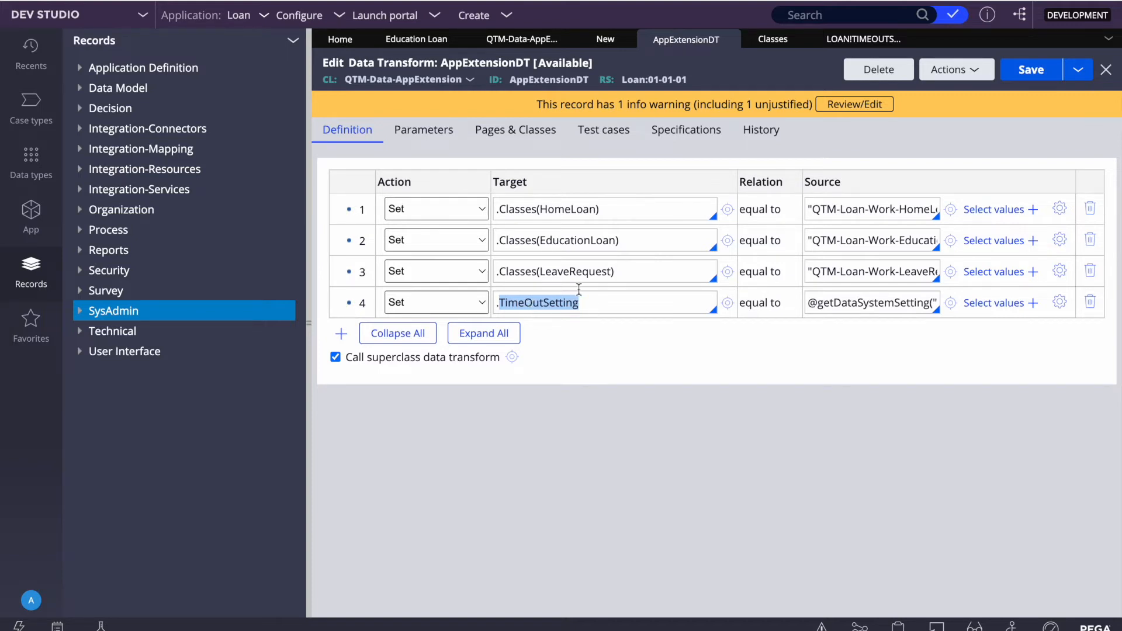
{"action": "double_click", "coordinate": [523, 207]}
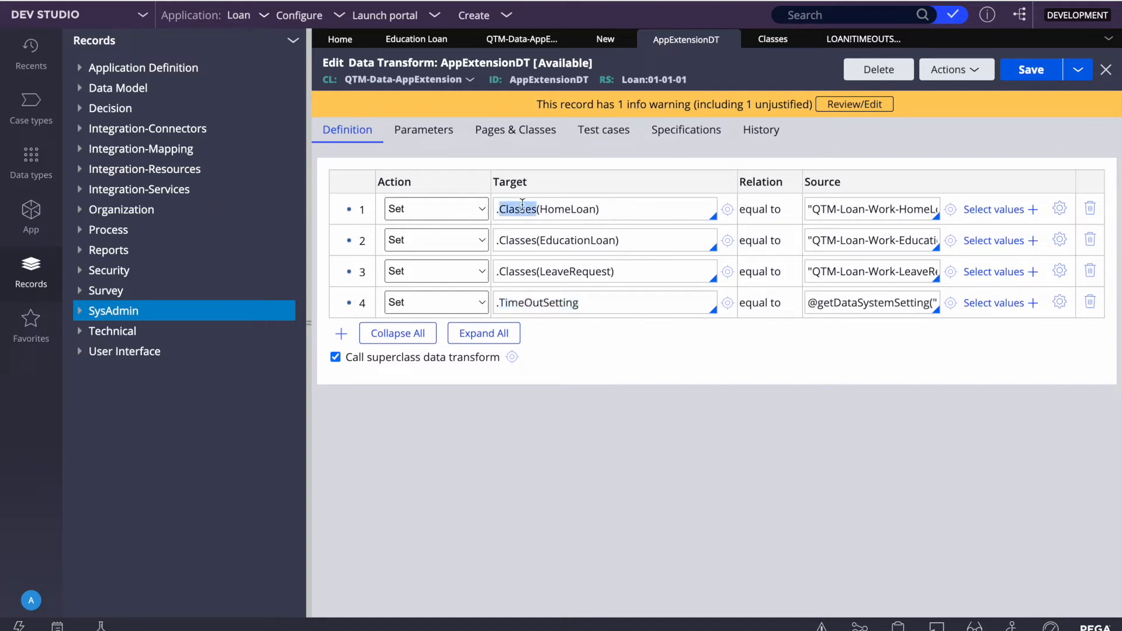
{"action": "left_click", "coordinate": [566, 207]}
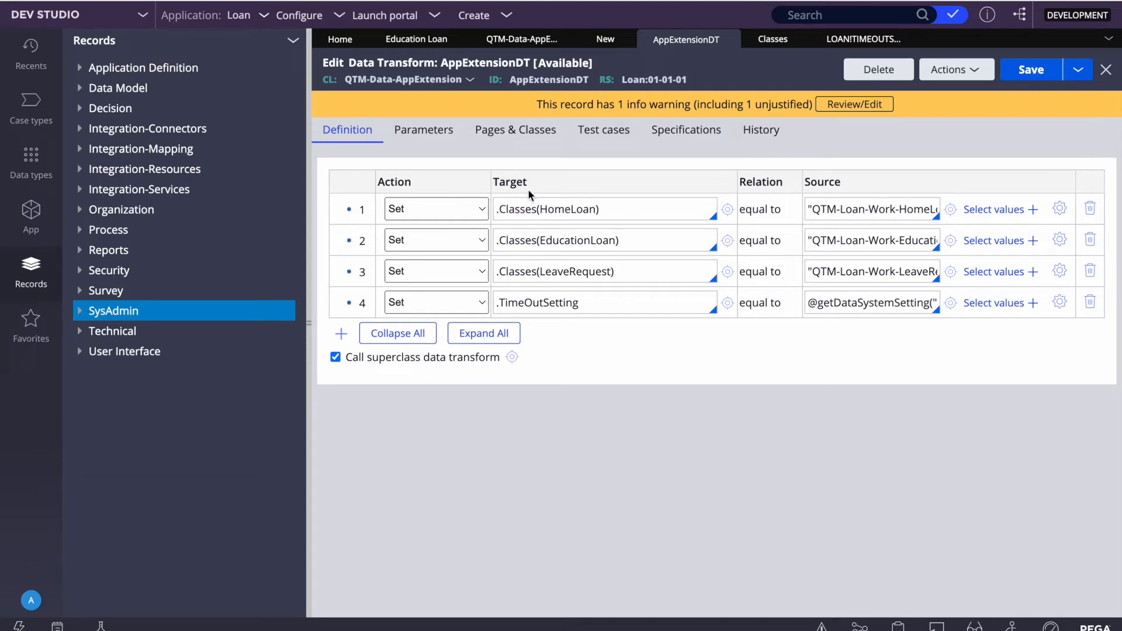
{"action": "double_click", "coordinate": [521, 206]}
- Add a row below TimeOutSetting in AppExtensionDT with the Update Page action and .IntSetting as its target
{"action": "left_click", "coordinate": [340, 333]}
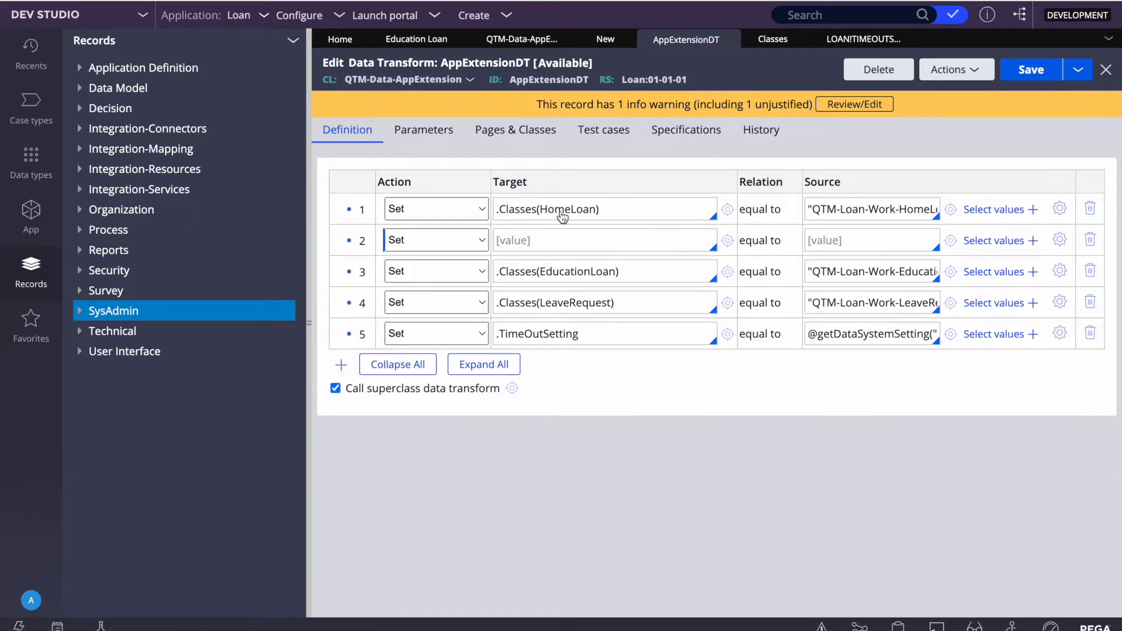
{"action": "left_click", "coordinate": [1090, 240]}
{"action": "right_click", "coordinate": [351, 303]}
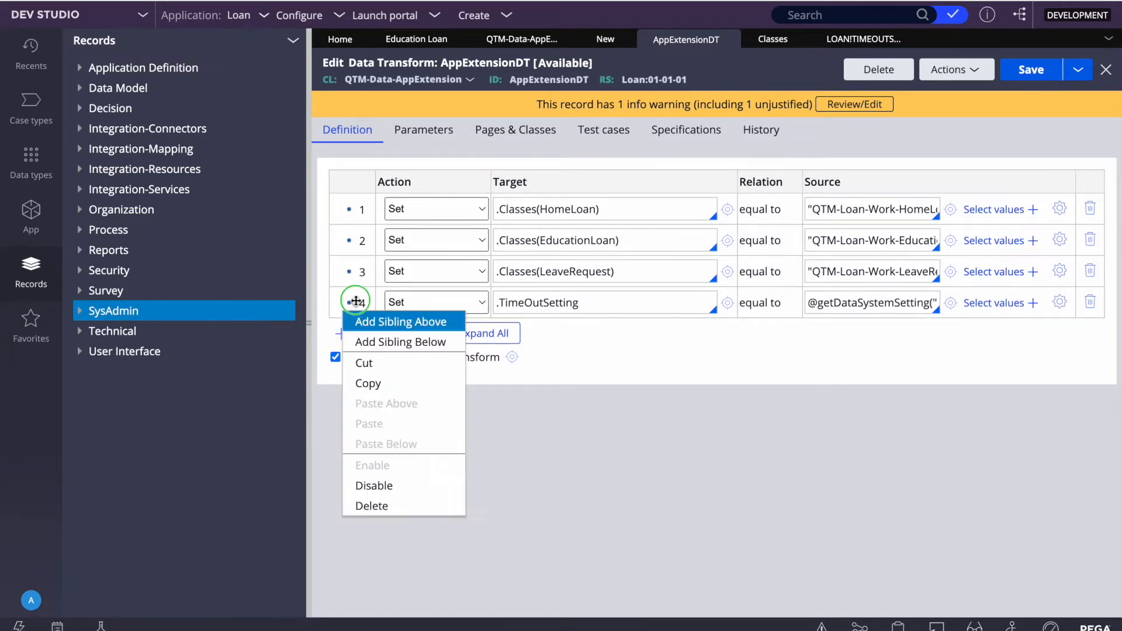
{"action": "left_click", "coordinate": [386, 345]}
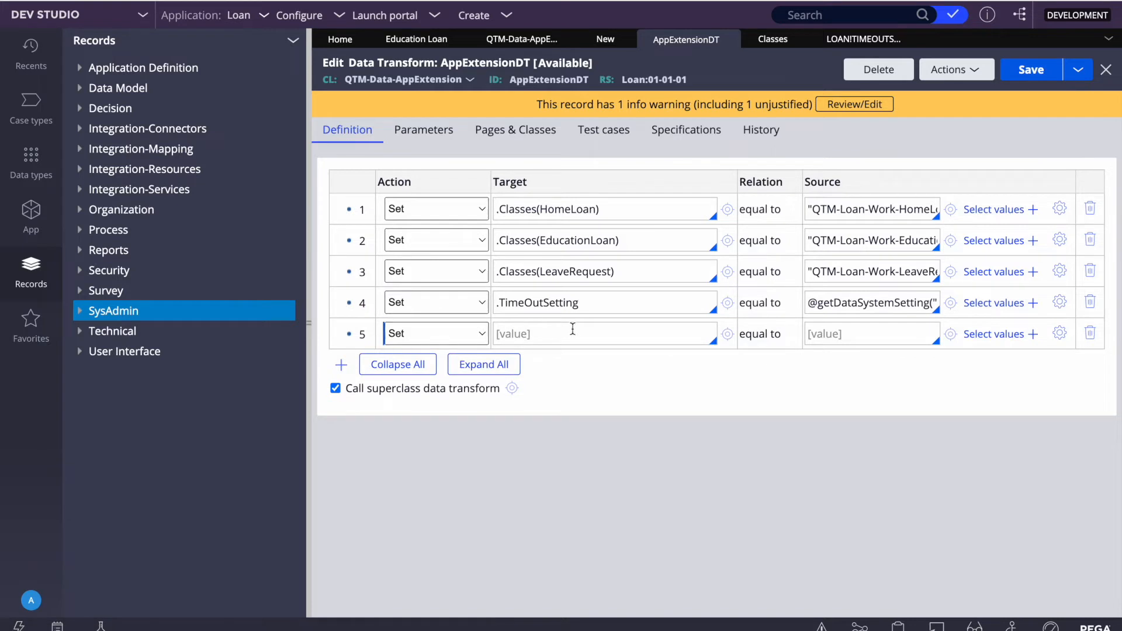
{"action": "left_click", "coordinate": [446, 334]}
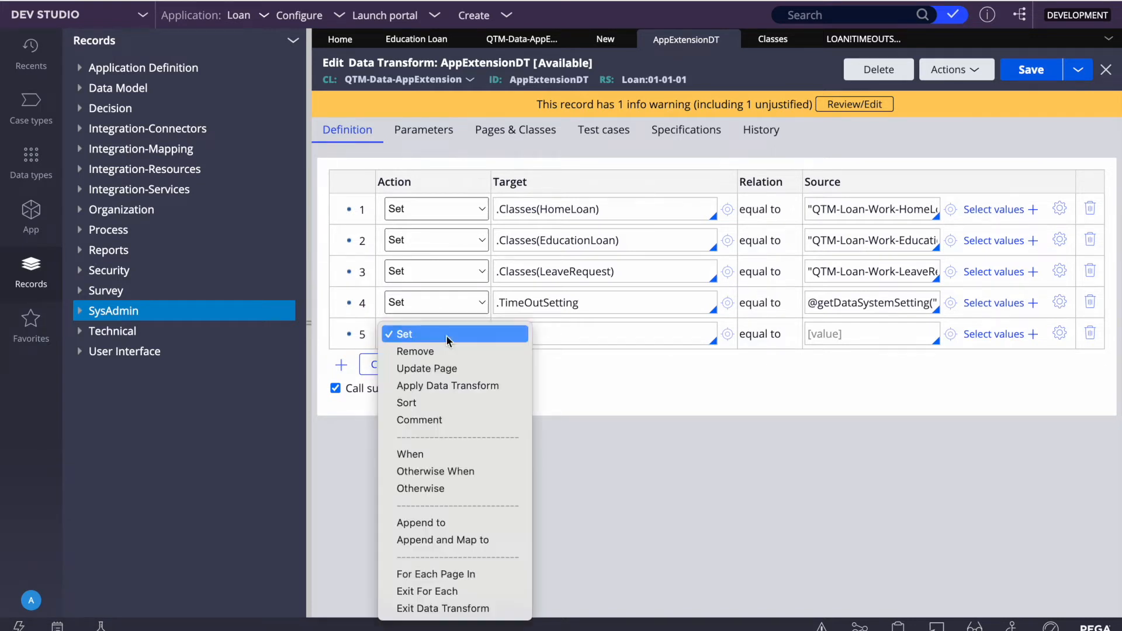
{"action": "left_click", "coordinate": [434, 368]}
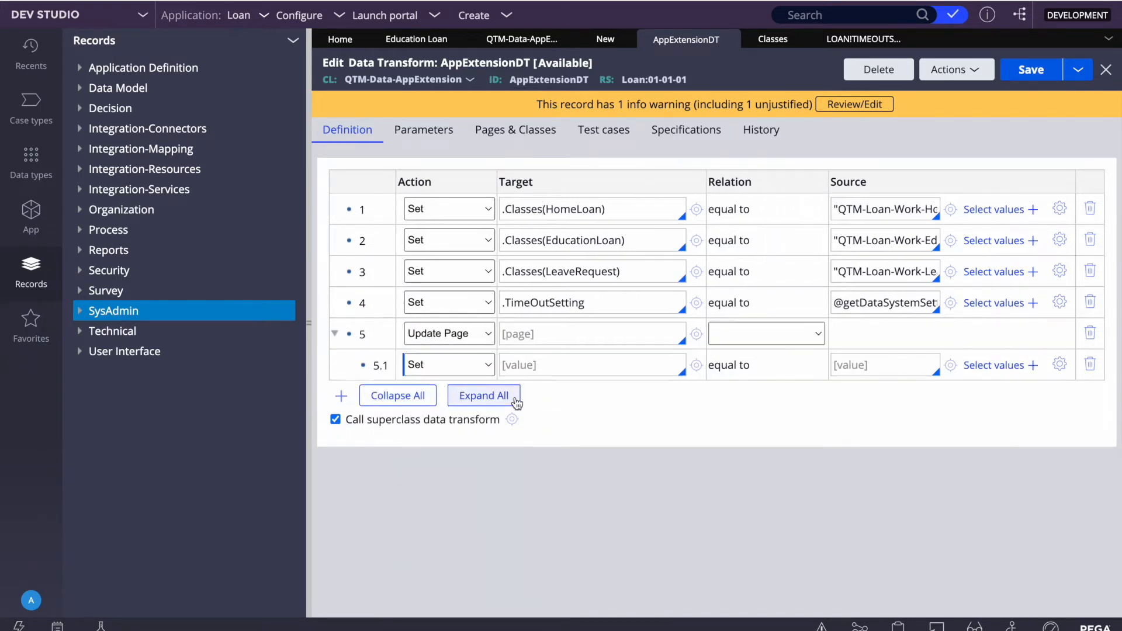
{"action": "left_click", "coordinate": [532, 334]}
{"action": "type", "text": "."}
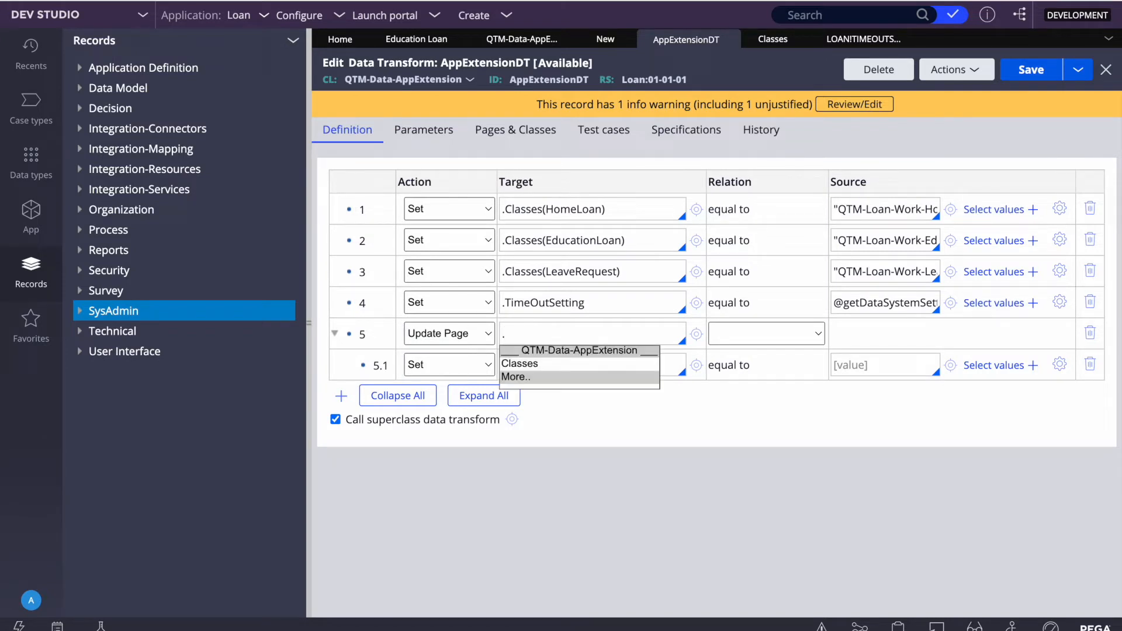
{"action": "type", "text": "IntSEetting"}
- Create the property IntSetting from the row's target, applied to QTM-Data-AppExtension in ruleset Loan 01-01-01
{"action": "left_click", "coordinate": [696, 333]}
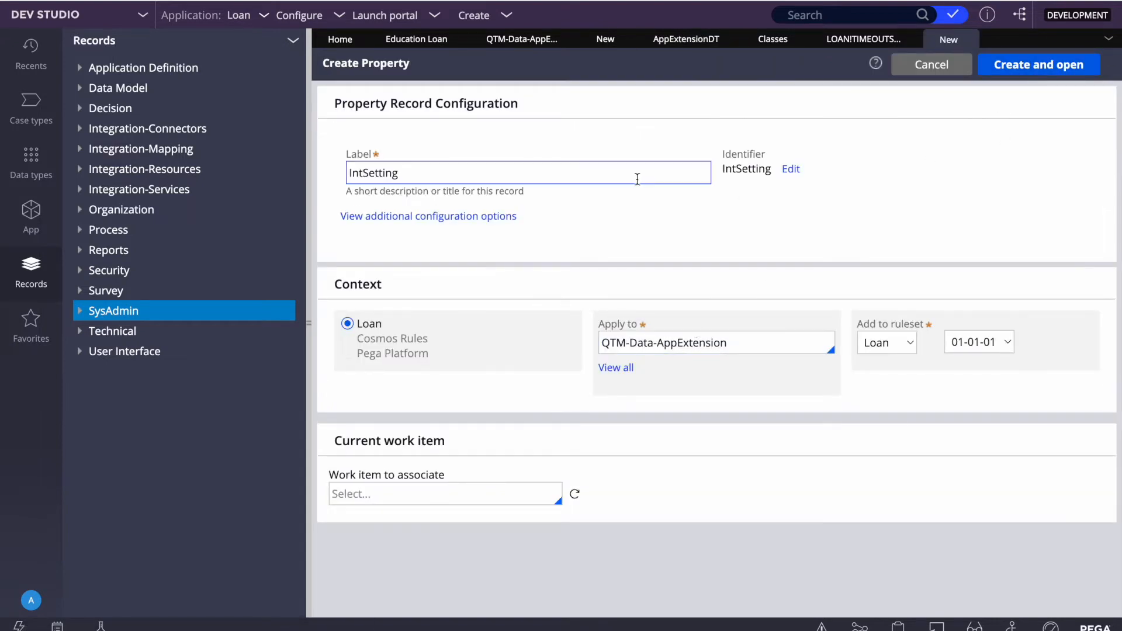
{"action": "left_click", "coordinate": [437, 173]}
{"action": "left_click", "coordinate": [674, 244]}
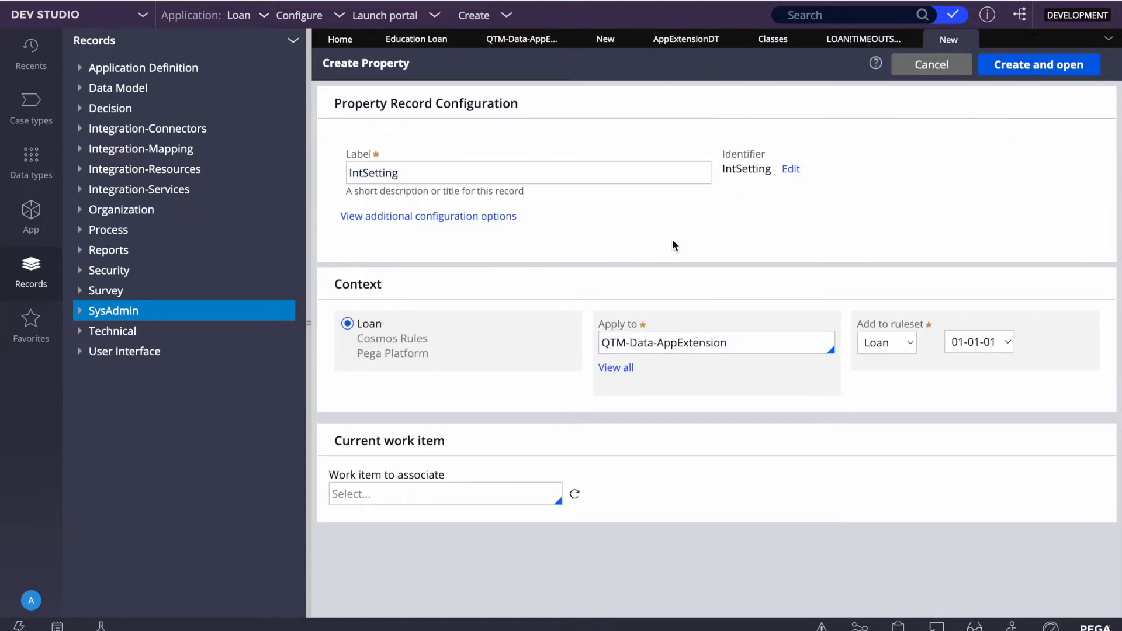
{"action": "left_click", "coordinate": [1021, 66]}
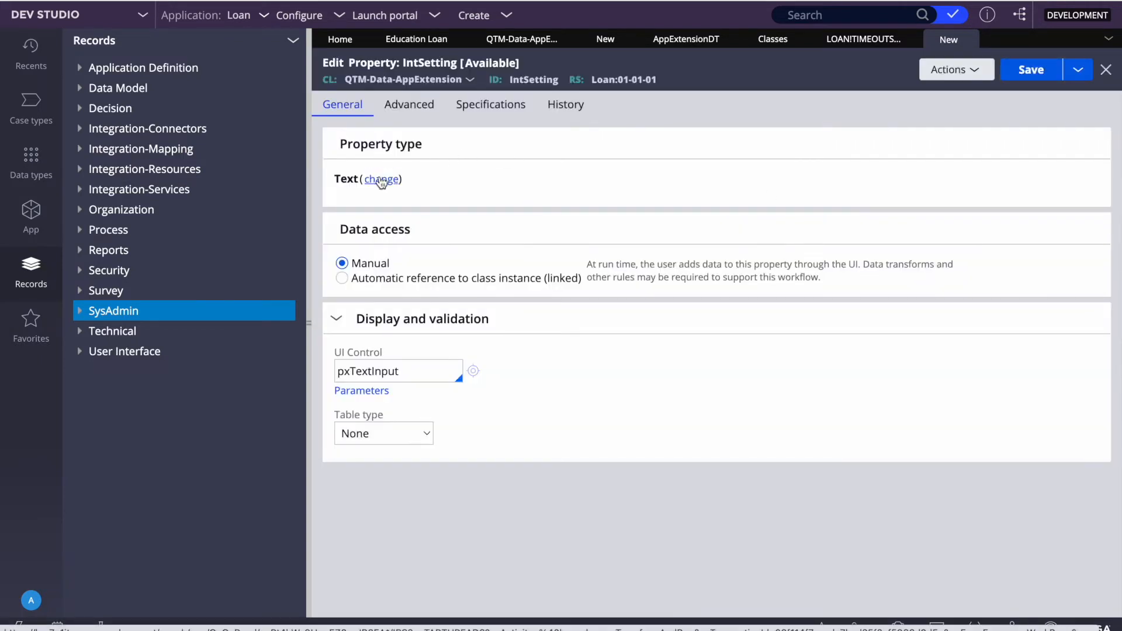
- Change the IntSetting property's type to Page Group and look up classes beginning with "em" for its page definition
{"action": "left_click", "coordinate": [382, 181]}
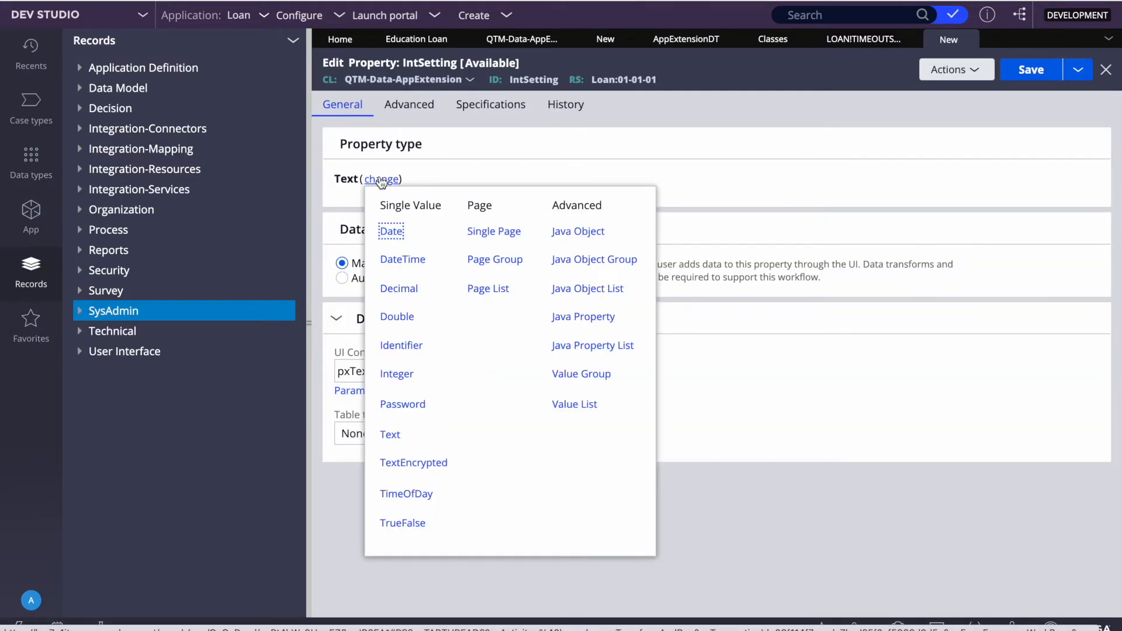
{"action": "left_click", "coordinate": [501, 260]}
{"action": "left_click", "coordinate": [386, 217]}
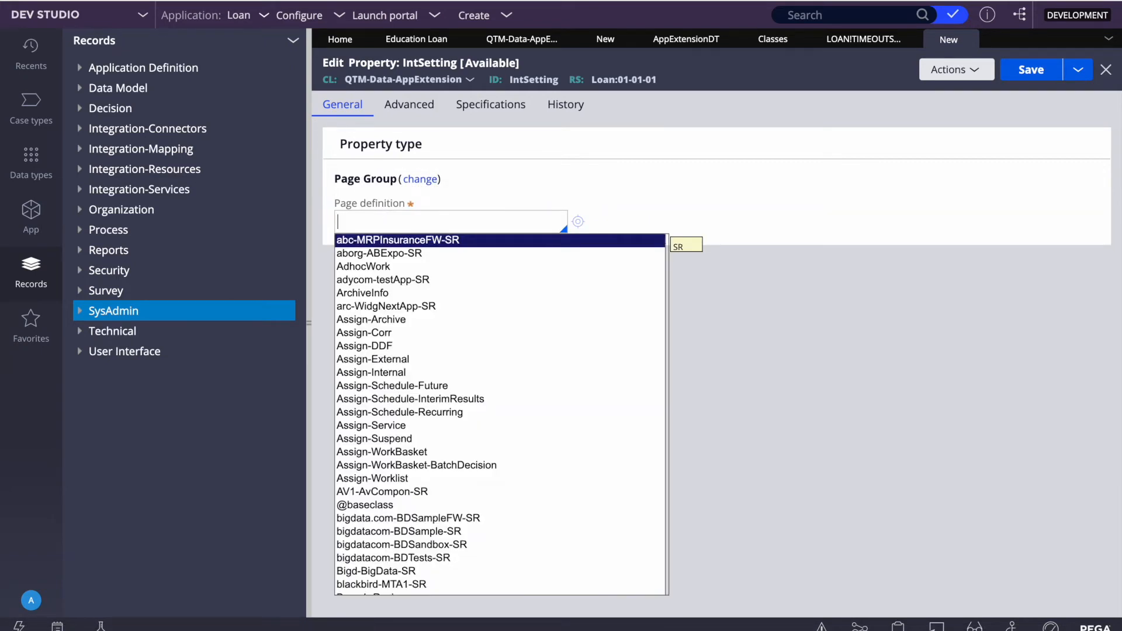
{"action": "type", "text": "em"}
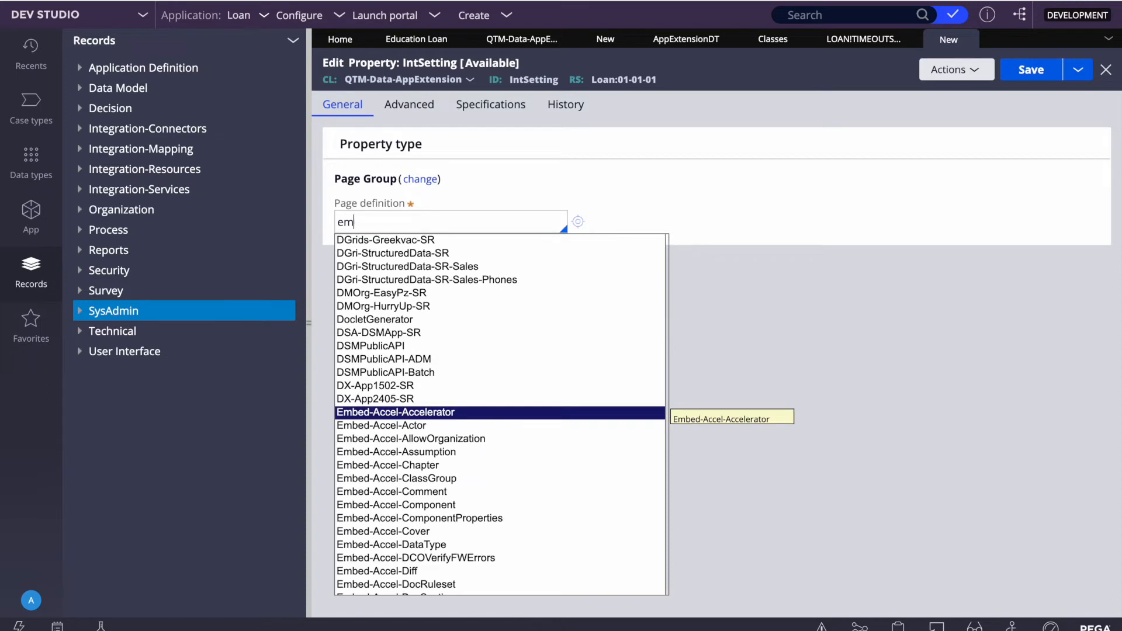
{"action": "key", "text": "BackSpace"}
- Search the application's class explorer for "connect" and look through the matching classes for a connector class
{"action": "left_click", "coordinate": [27, 211]}
{"action": "double_click", "coordinate": [157, 108]}
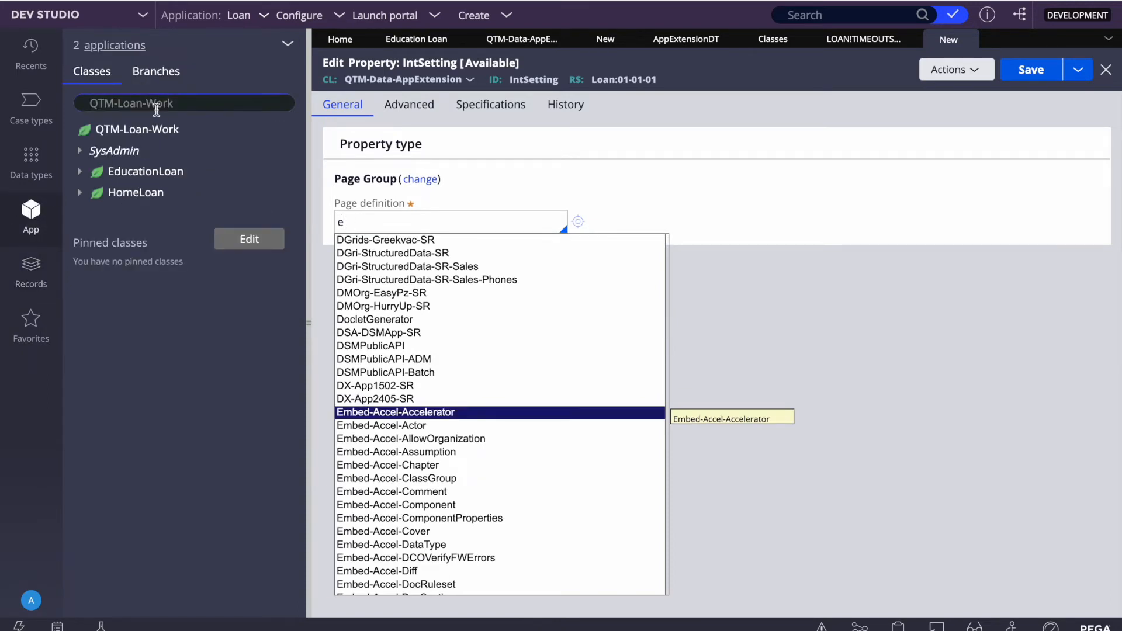
{"action": "key", "text": "ctrl+a"}
{"action": "key", "text": "BackSpace"}
{"action": "type", "text": "connect"}
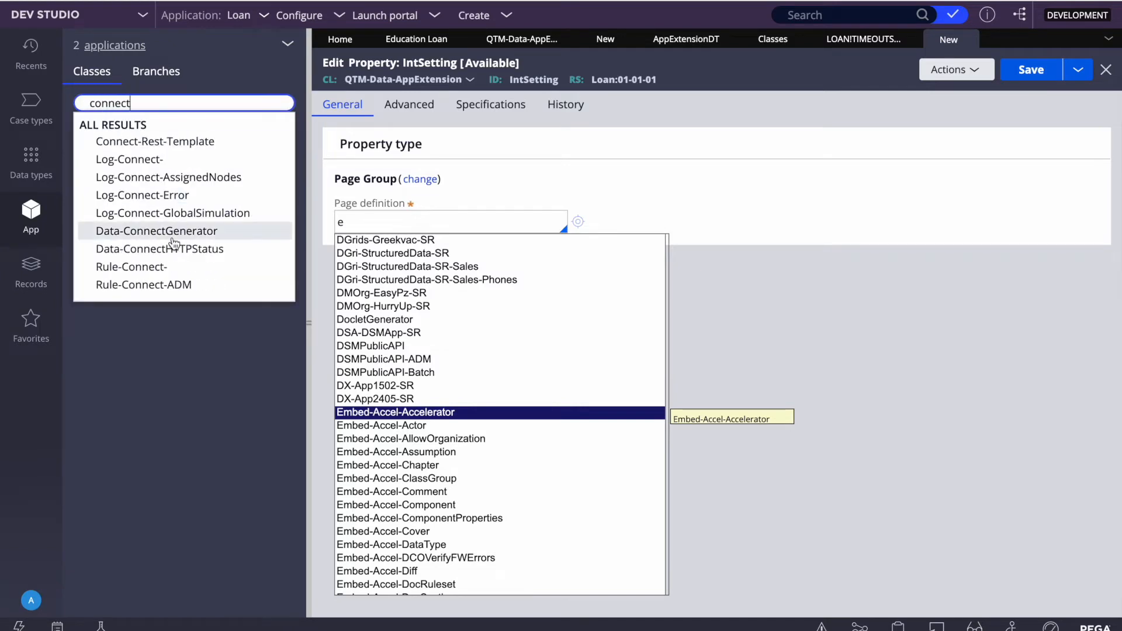
{"action": "scroll", "coordinate": [171, 251], "scroll_direction": "down", "scroll_amount": 5}
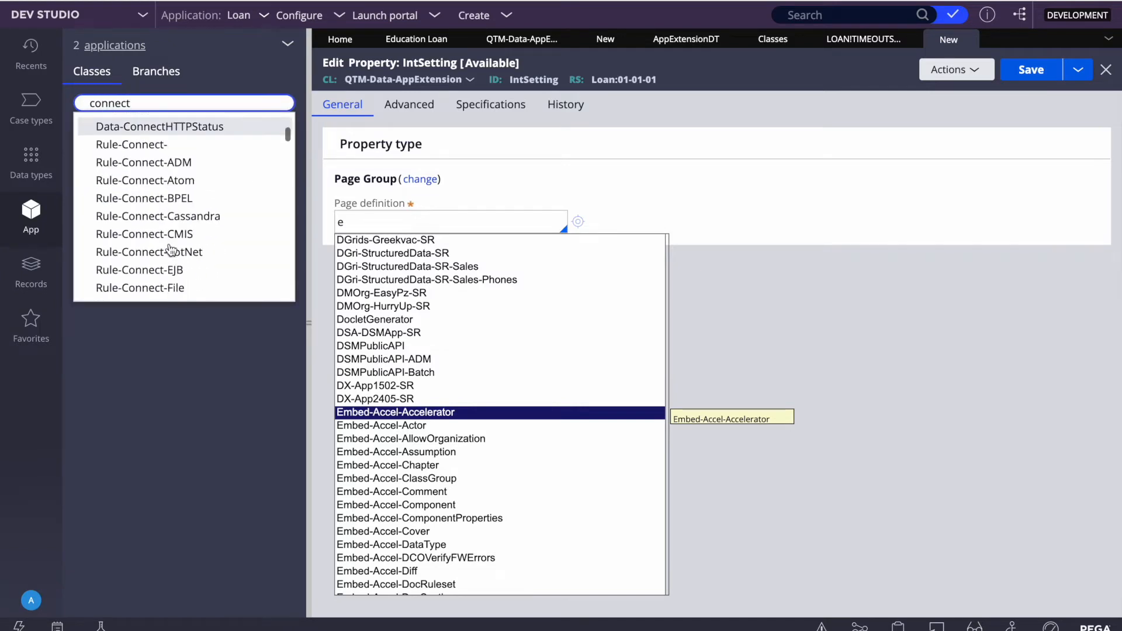
{"action": "scroll", "coordinate": [171, 250], "scroll_direction": "down", "scroll_amount": 4}
{"action": "scroll", "coordinate": [171, 250], "scroll_direction": "up", "scroll_amount": 8}
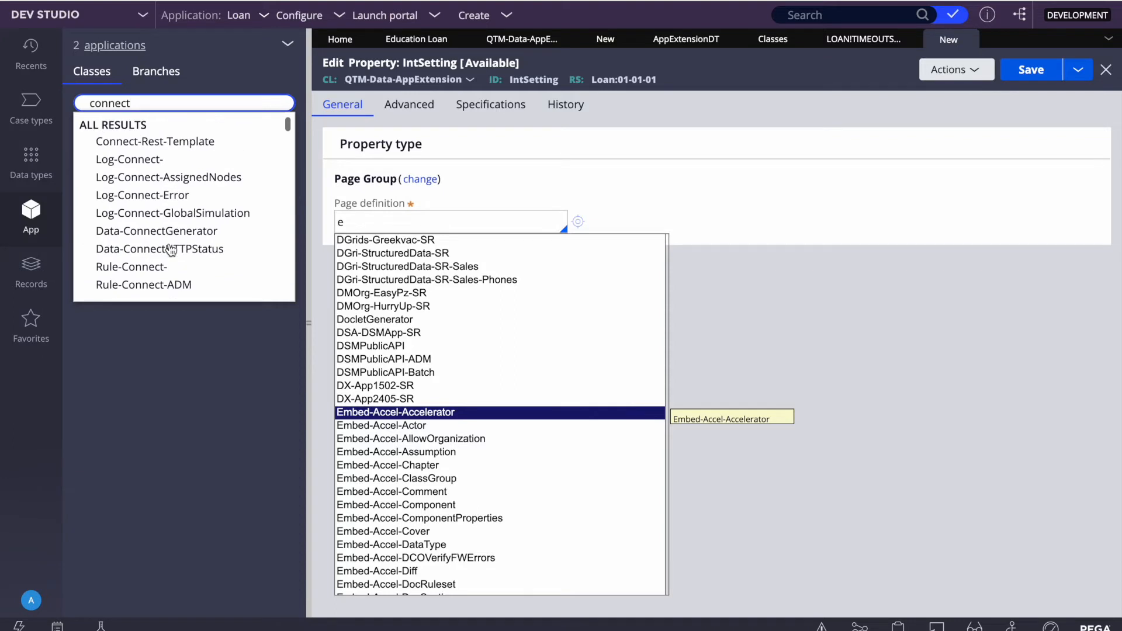
- Search the class explorer for "embed", load the Embed- class and look through its subclasses for a connector class
{"action": "key", "text": "BackSpace"}
{"action": "key", "text": "BackSpace"}
{"action": "type", "text": "e"}
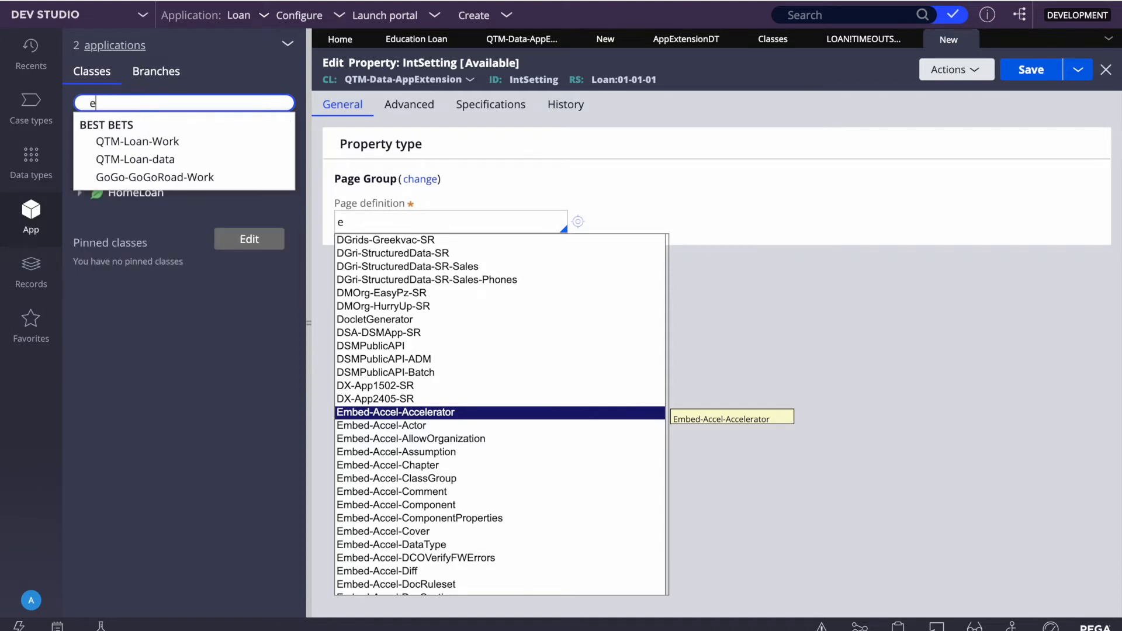
{"action": "type", "text": "mbed"}
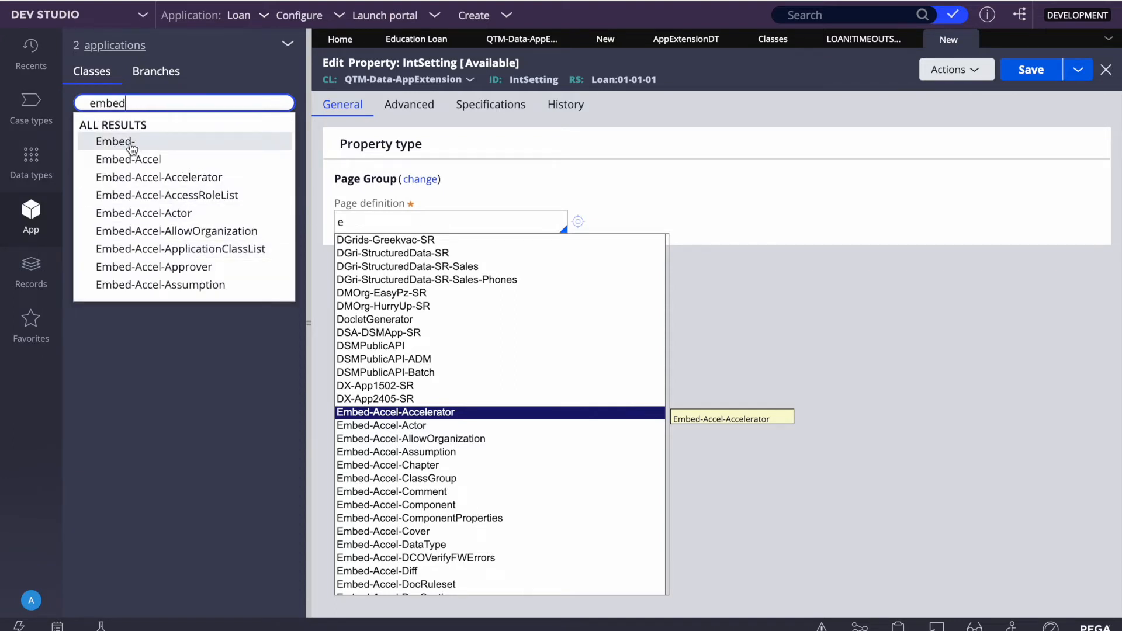
{"action": "left_click", "coordinate": [138, 142]}
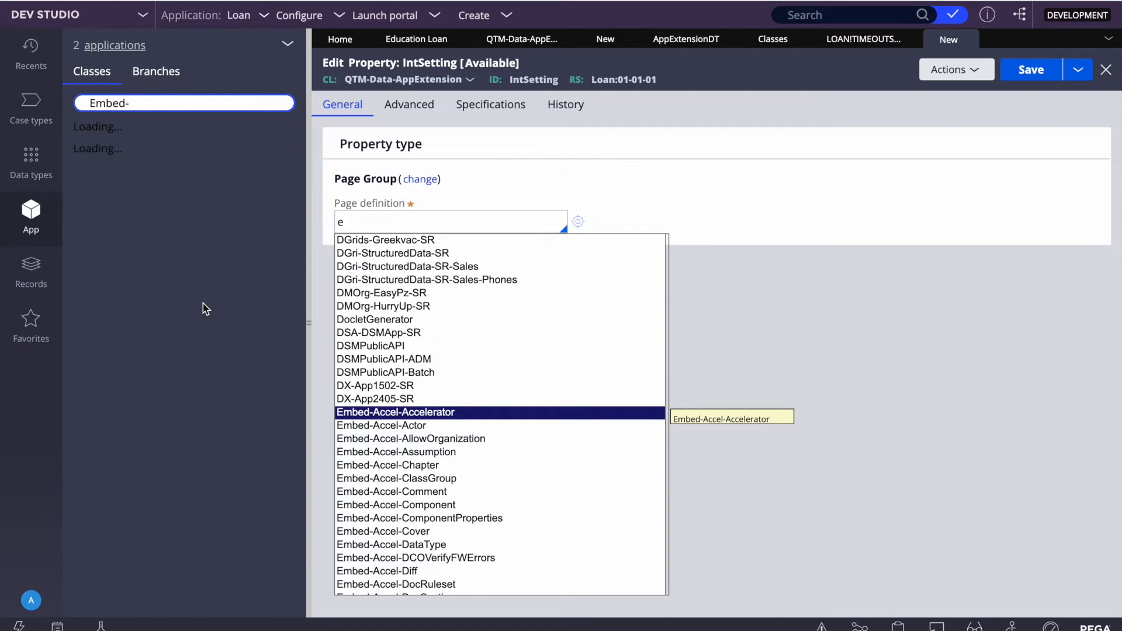
{"action": "scroll", "coordinate": [205, 455], "scroll_direction": "down", "scroll_amount": 10}
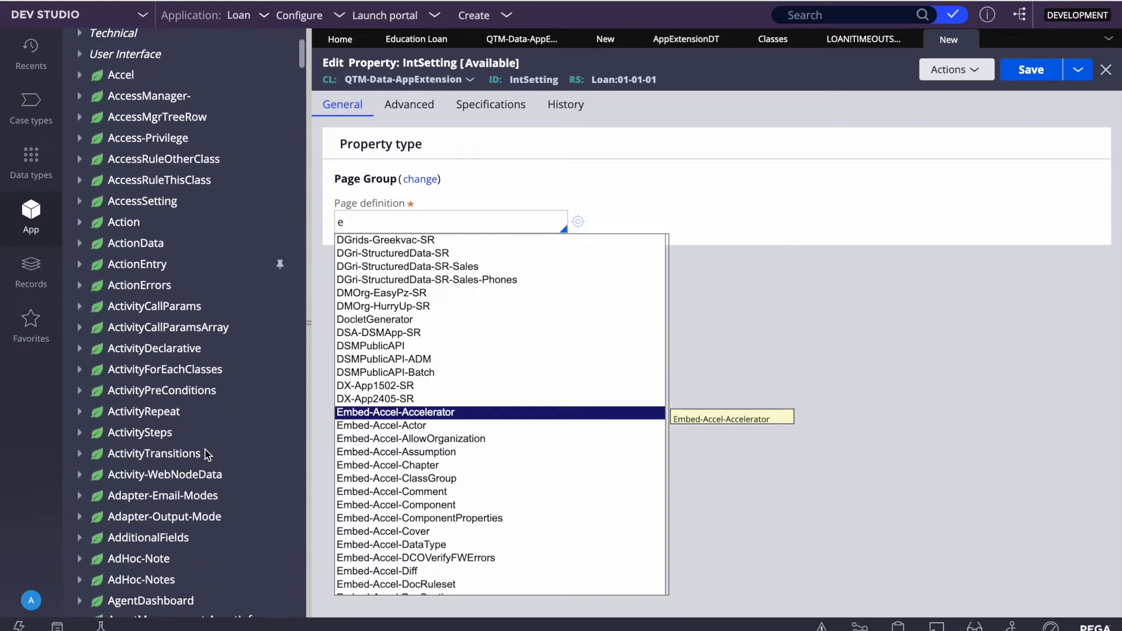
{"action": "scroll", "coordinate": [206, 454], "scroll_direction": "down", "scroll_amount": 15}
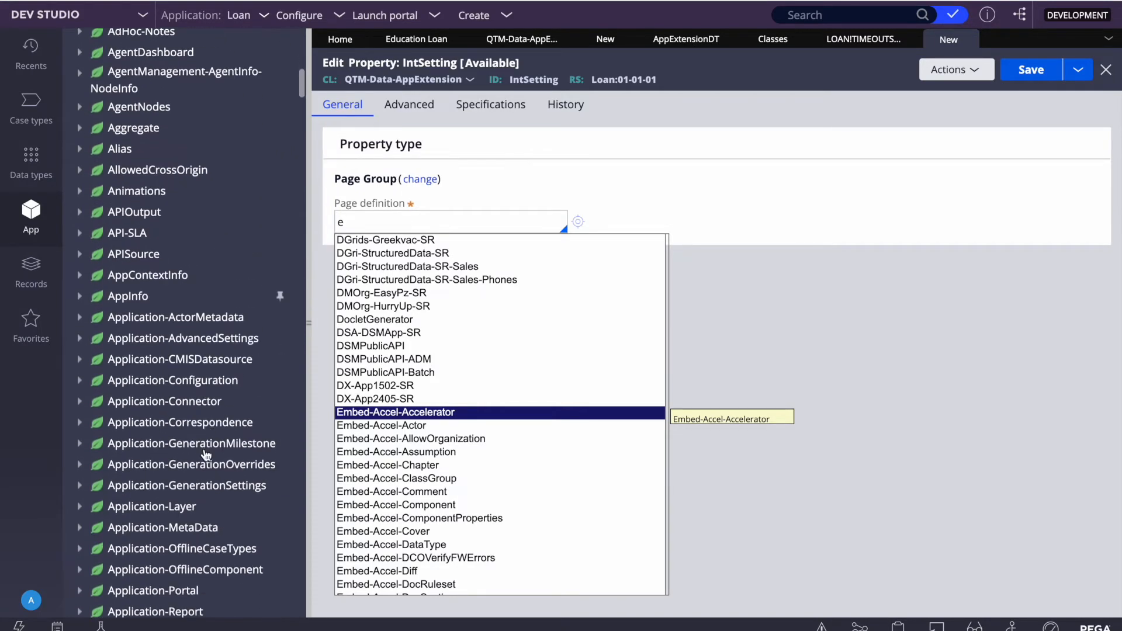
{"action": "scroll", "coordinate": [205, 455], "scroll_direction": "down", "scroll_amount": 20}
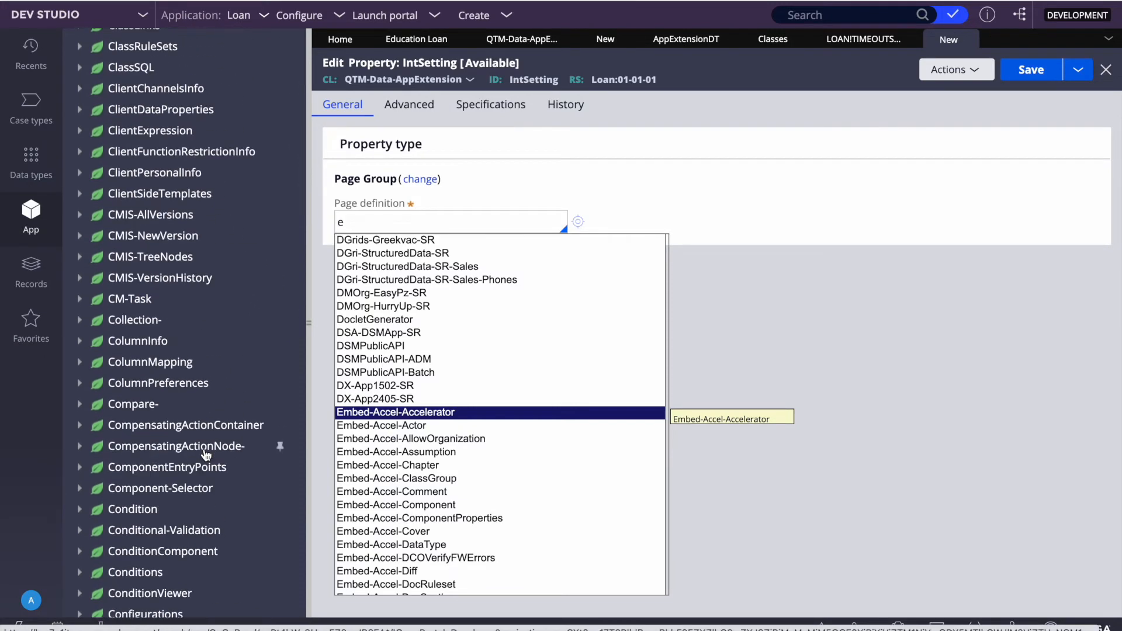
{"action": "scroll", "coordinate": [206, 455], "scroll_direction": "down", "scroll_amount": 7}
{"action": "scroll", "coordinate": [205, 450], "scroll_direction": "down", "scroll_amount": 10}
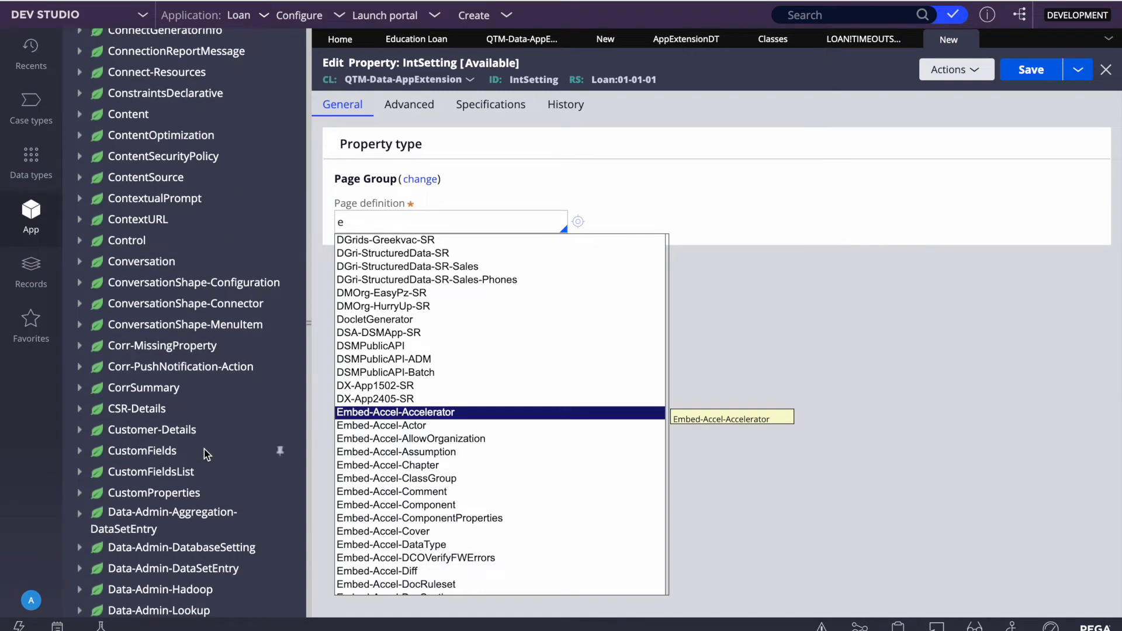
{"action": "scroll", "coordinate": [205, 451], "scroll_direction": "down", "scroll_amount": 10}
{"action": "scroll", "coordinate": [204, 453], "scroll_direction": "down", "scroll_amount": 5}
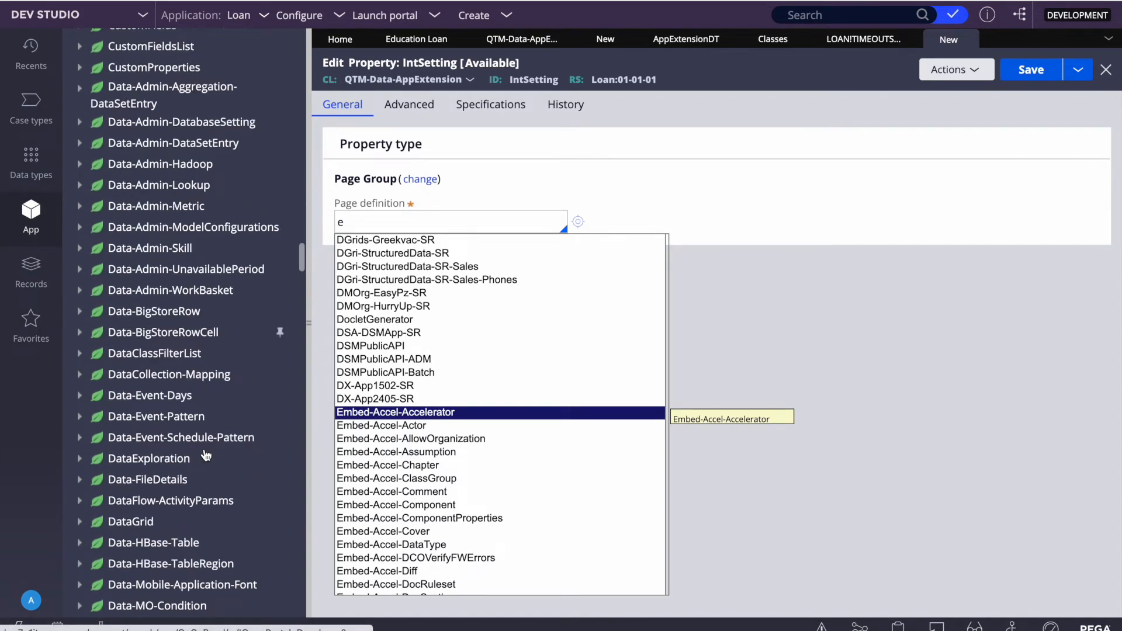
{"action": "scroll", "coordinate": [206, 455], "scroll_direction": "up", "scroll_amount": 15}
{"action": "scroll", "coordinate": [205, 454], "scroll_direction": "up", "scroll_amount": 10}
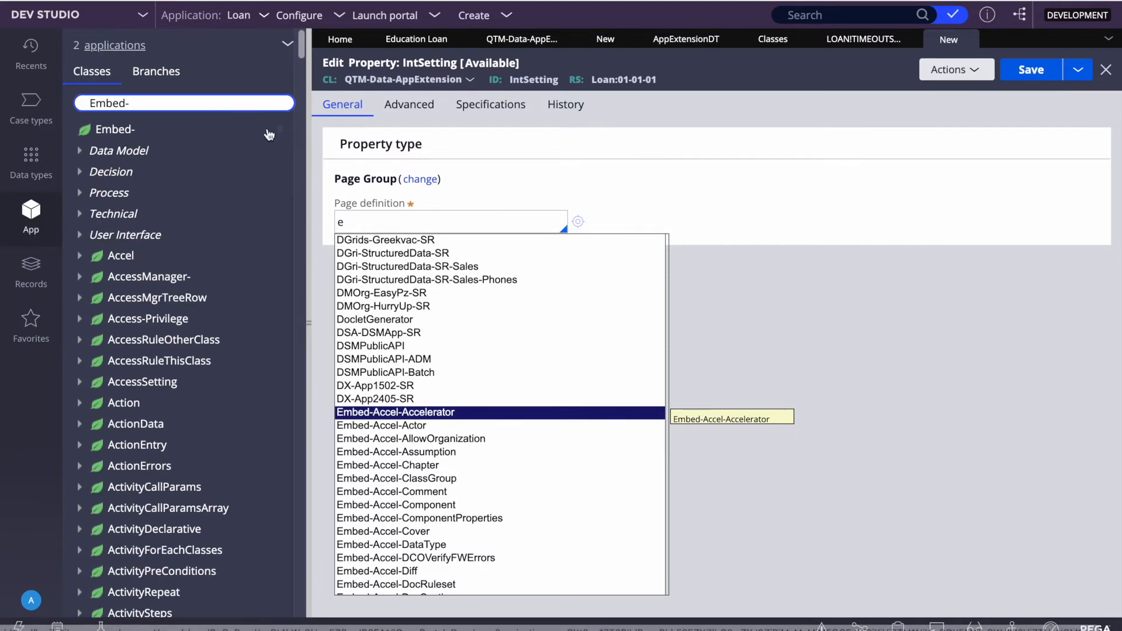
- Search the class explorer for "http", load Embed-Env-Connect-HTTP and expand the properties in its data model
{"action": "triple_click", "coordinate": [152, 103]}
{"action": "type", "text": "http"}
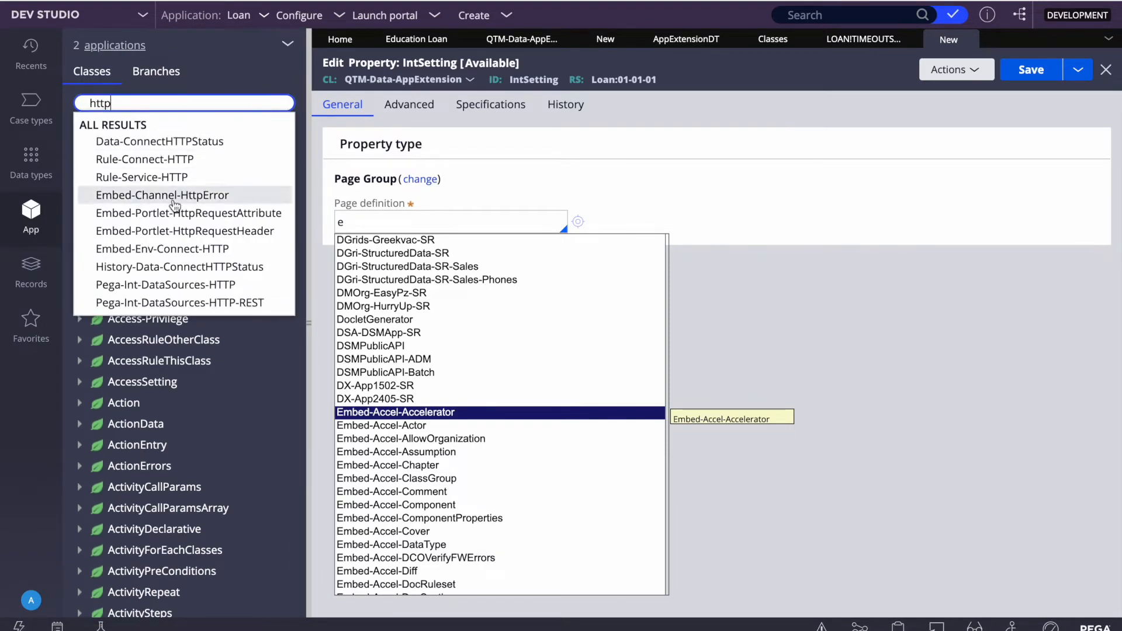
{"action": "left_click", "coordinate": [150, 250]}
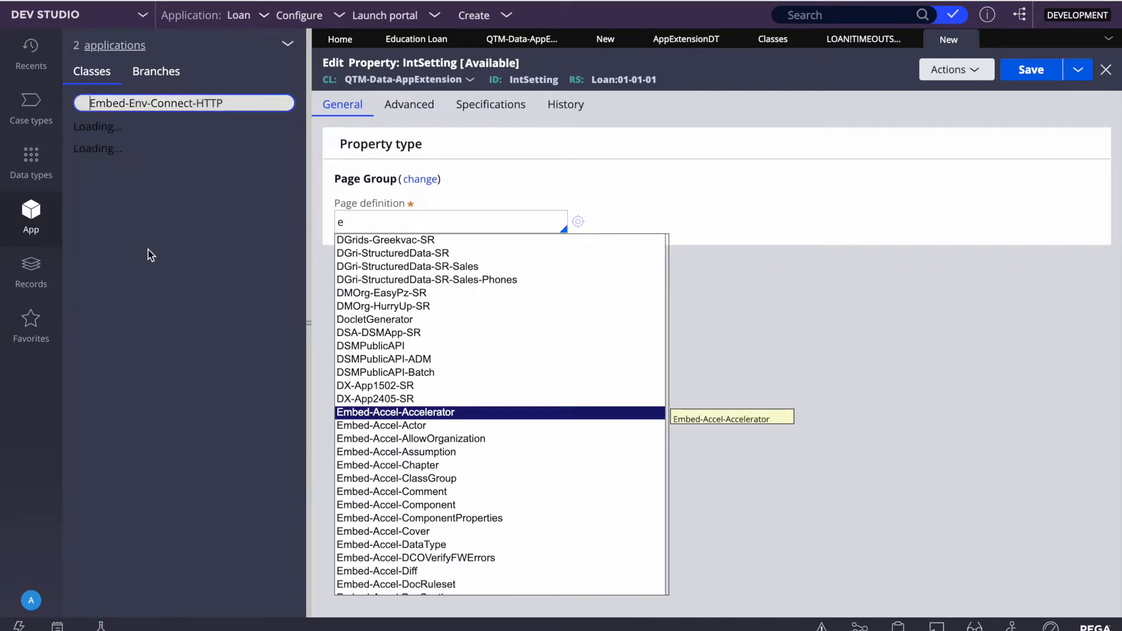
{"action": "left_click", "coordinate": [174, 104]}
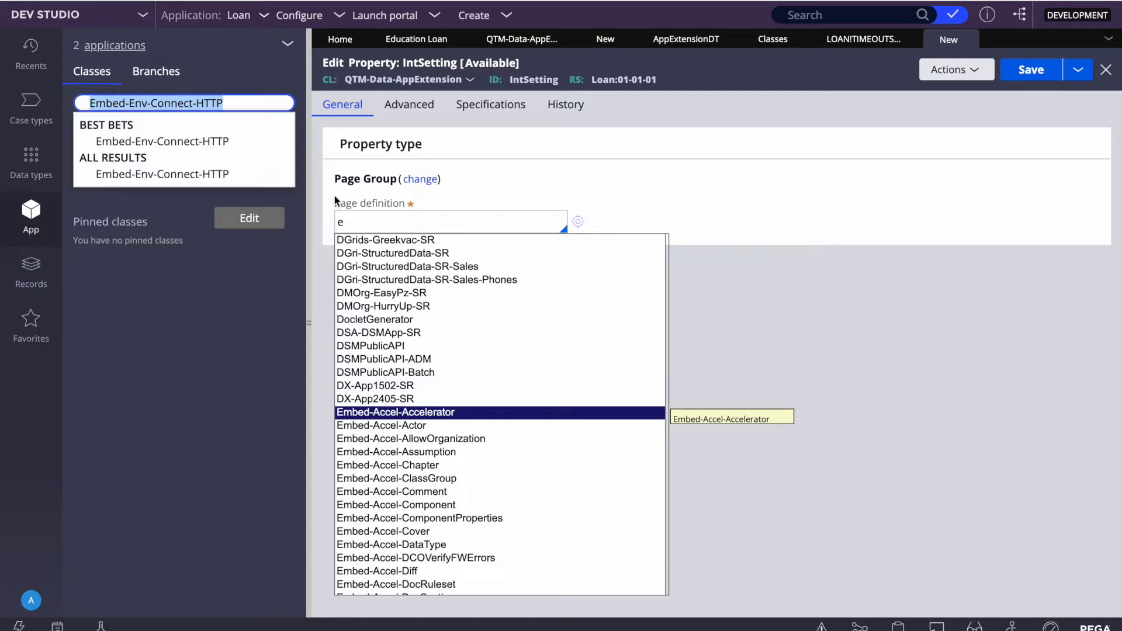
{"action": "left_click", "coordinate": [718, 187]}
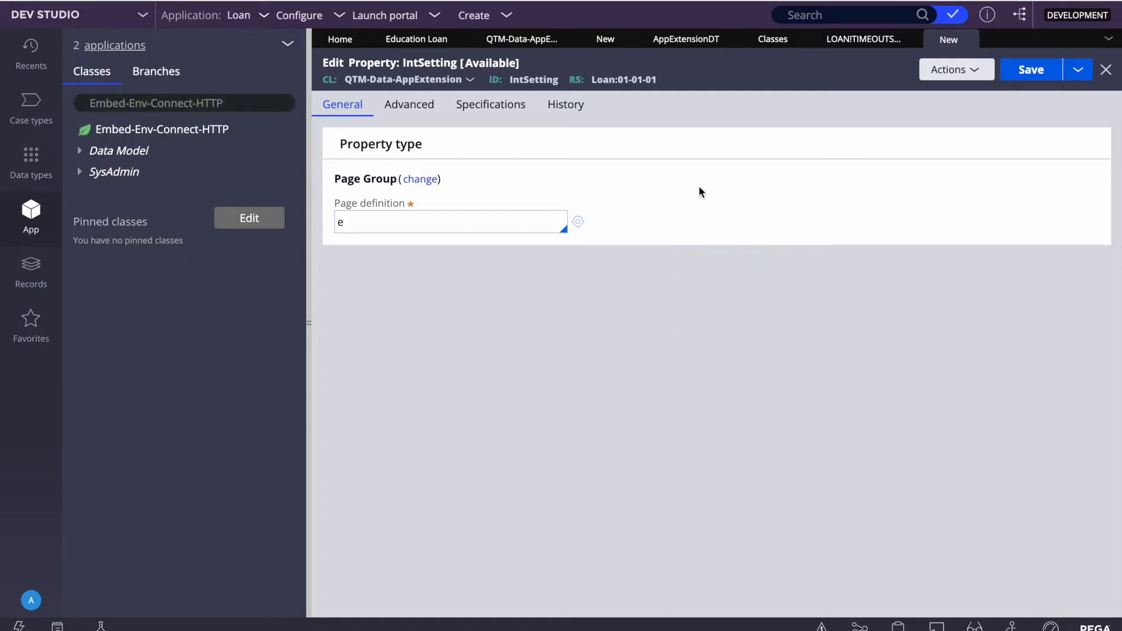
{"action": "left_click", "coordinate": [85, 158]}
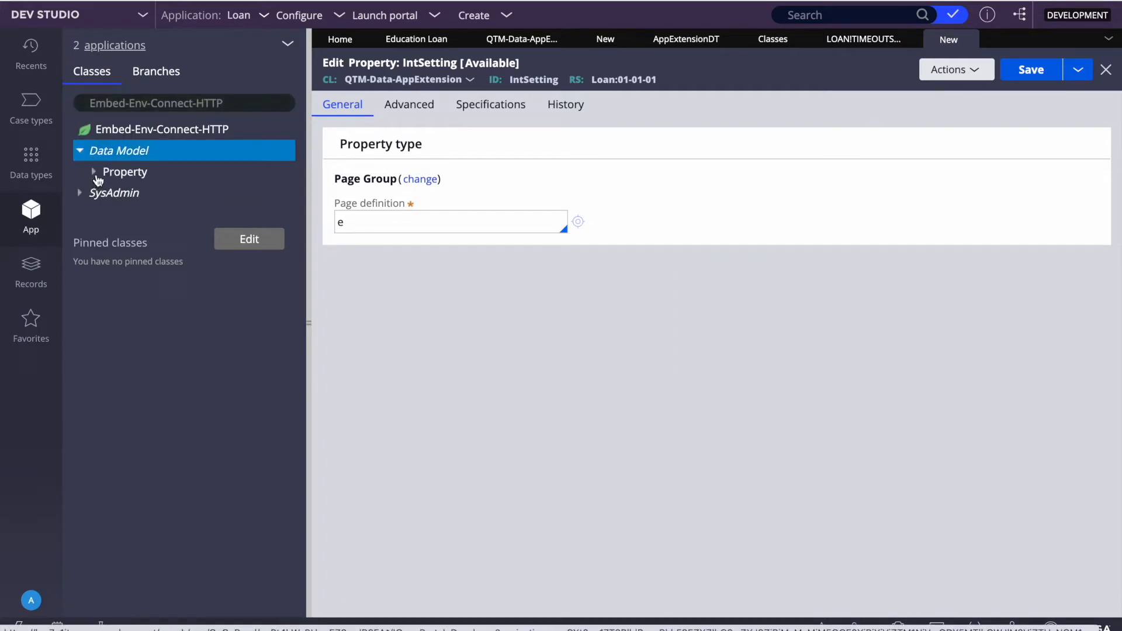
{"action": "left_click", "coordinate": [97, 175]}
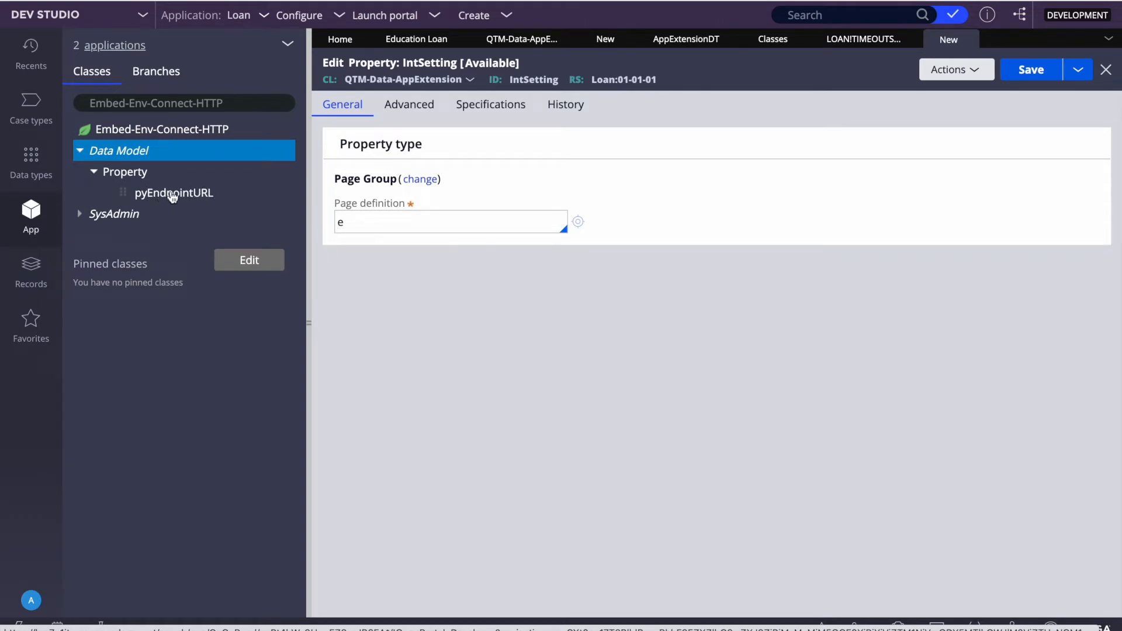
- Set the IntSetting property's page definition to QTM-Data-AppExtension and save the property
{"action": "double_click", "coordinate": [391, 219]}
{"action": "type", "text": "\\"}
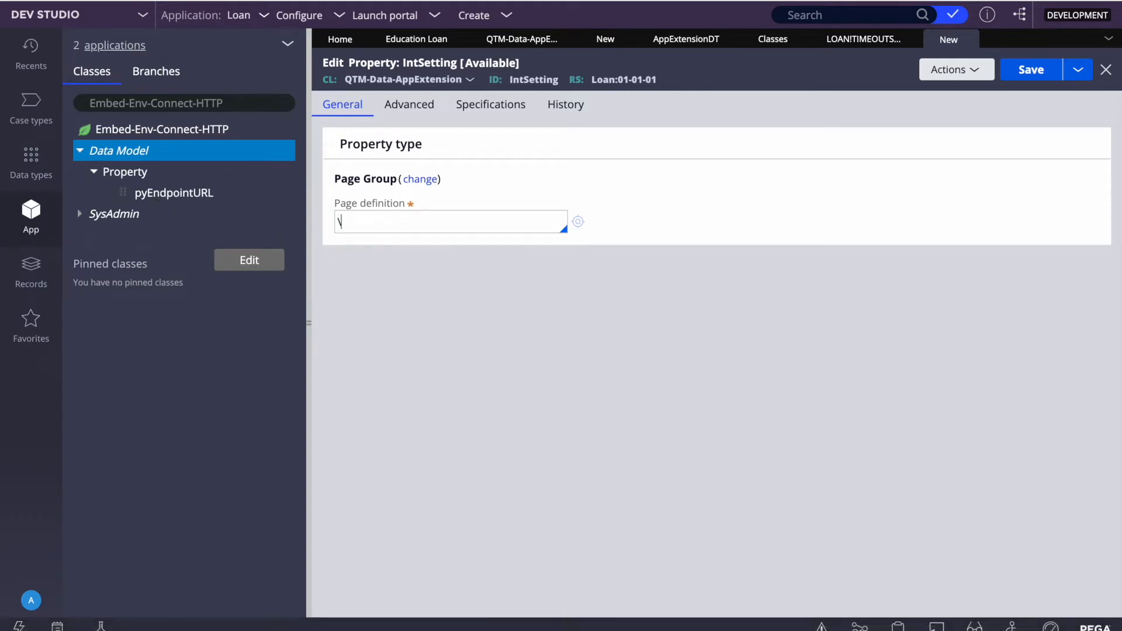
{"action": "key", "text": "BackSpace"}
{"action": "key", "text": "Down"}
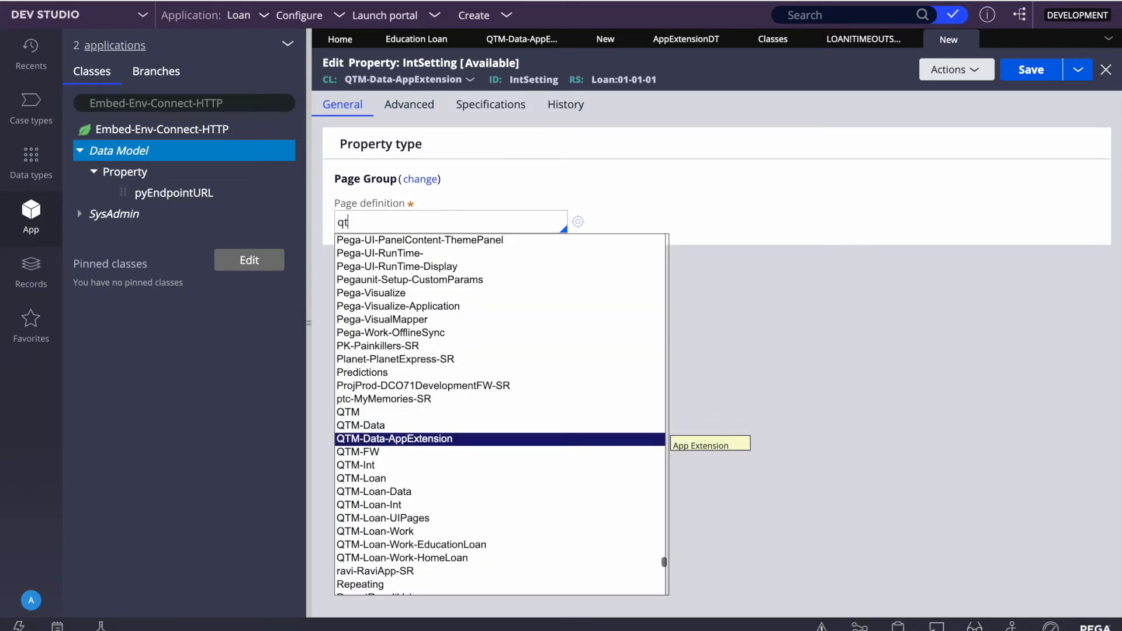
{"action": "key", "text": "Return"}
{"action": "left_click", "coordinate": [1034, 71]}
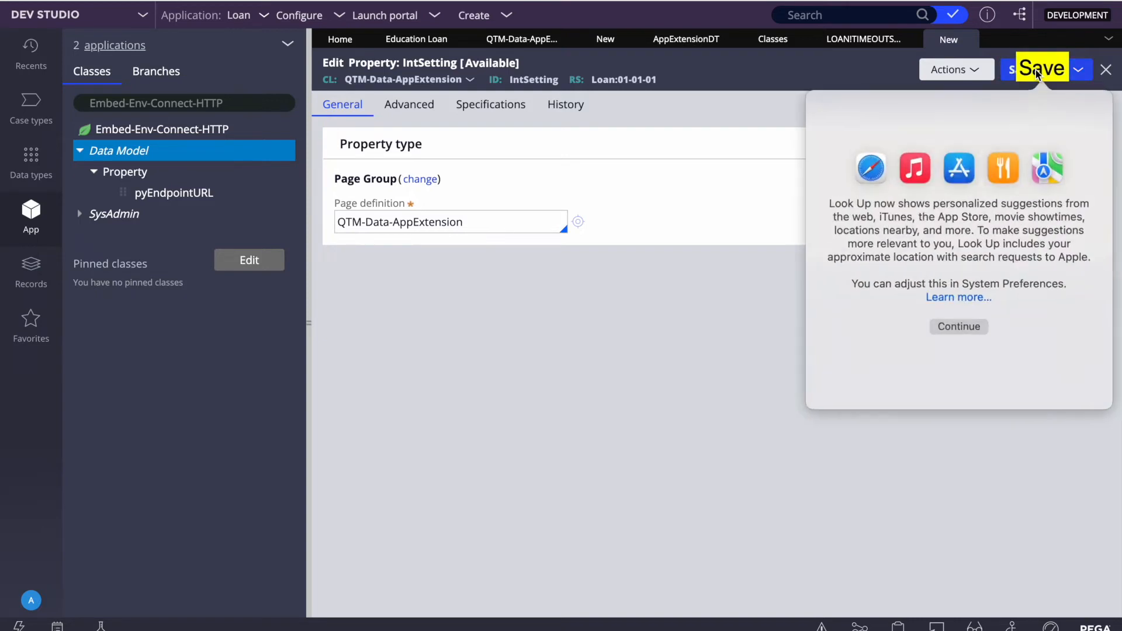
- In the AppExtensionDT data transform, complete the Update Page row's target as .IntSetting(GetEmployeeDetails)
{"action": "left_click", "coordinate": [863, 41]}
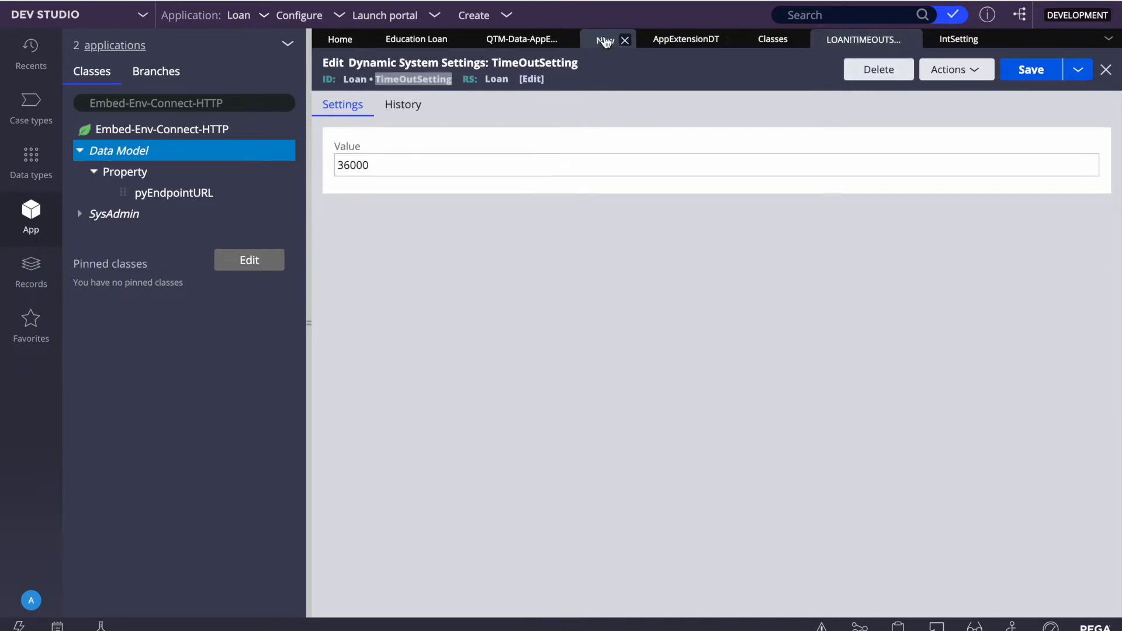
{"action": "left_click", "coordinate": [679, 52]}
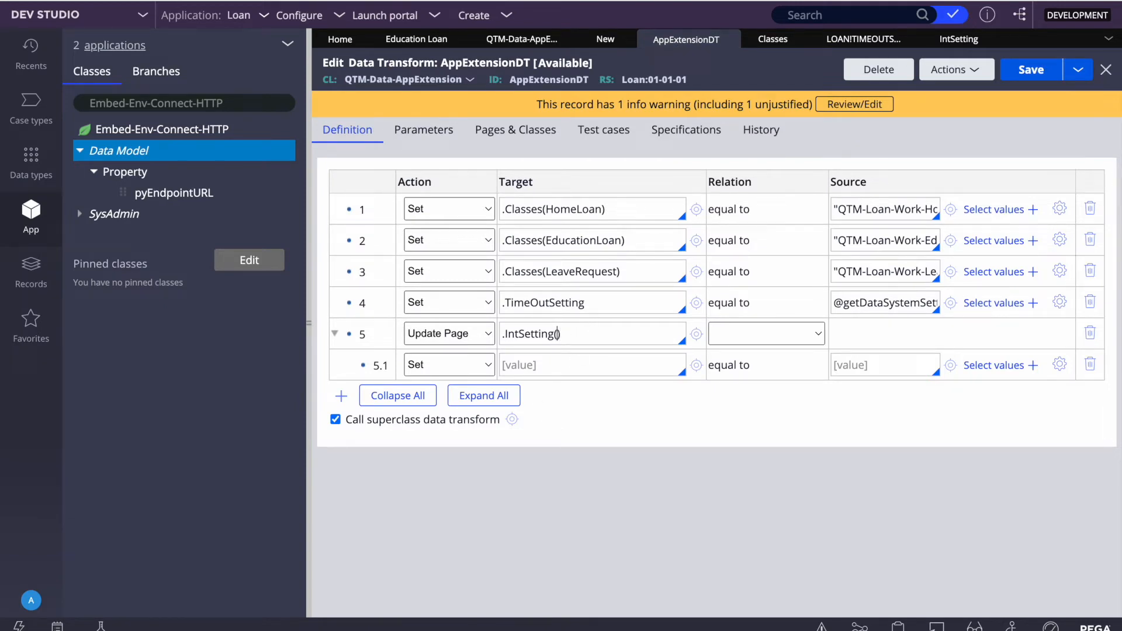
{"action": "type", "text": "Gte"}
{"action": "type", "text": "Employee"}
{"action": "type", "text": "Deatils"}
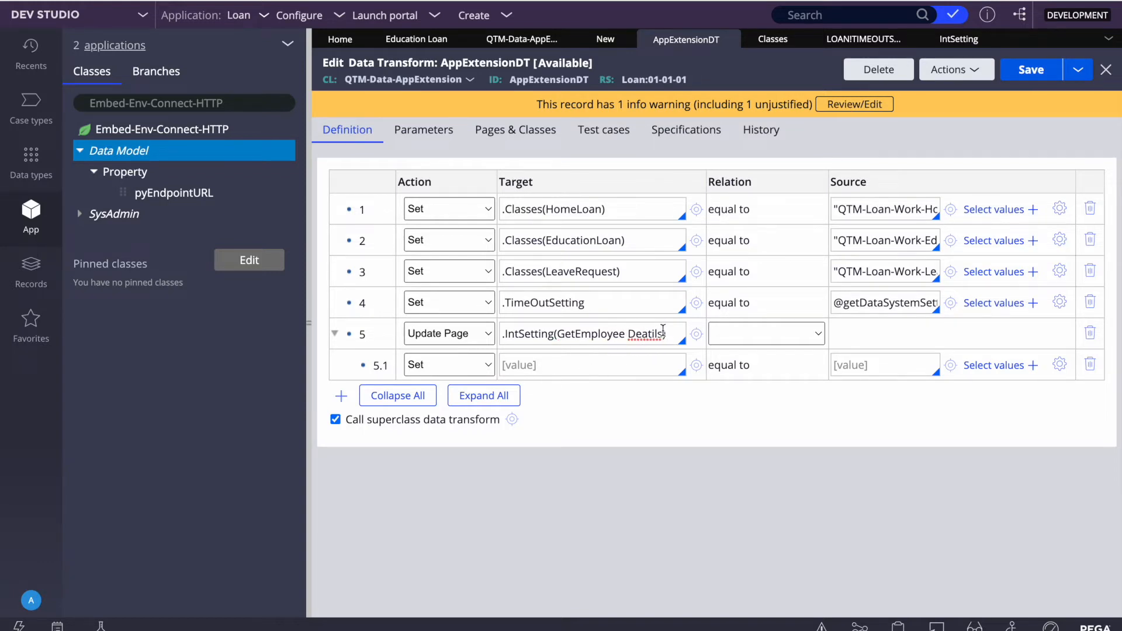
{"action": "right_click", "coordinate": [645, 331]}
{"action": "left_click", "coordinate": [687, 332]}
{"action": "key", "text": "BackSpace"}
- Set the target of the child row under the IntSetting page update to .EndPoint
{"action": "left_click", "coordinate": [546, 362]}
{"action": "type", "text": "."}
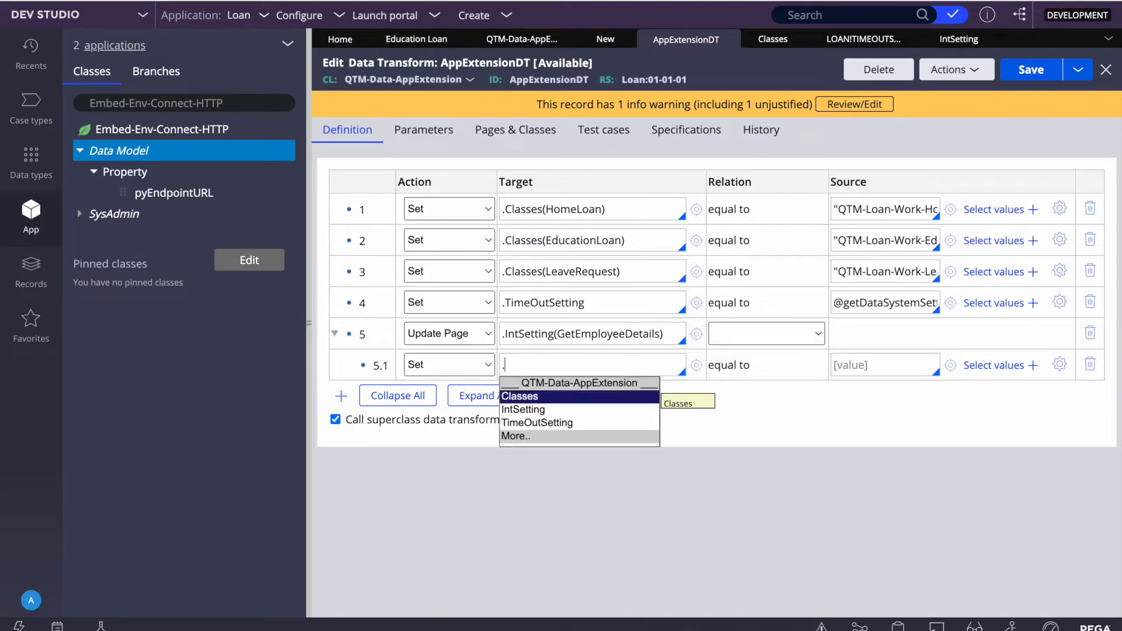
{"action": "type", "text": "pyEnd"}
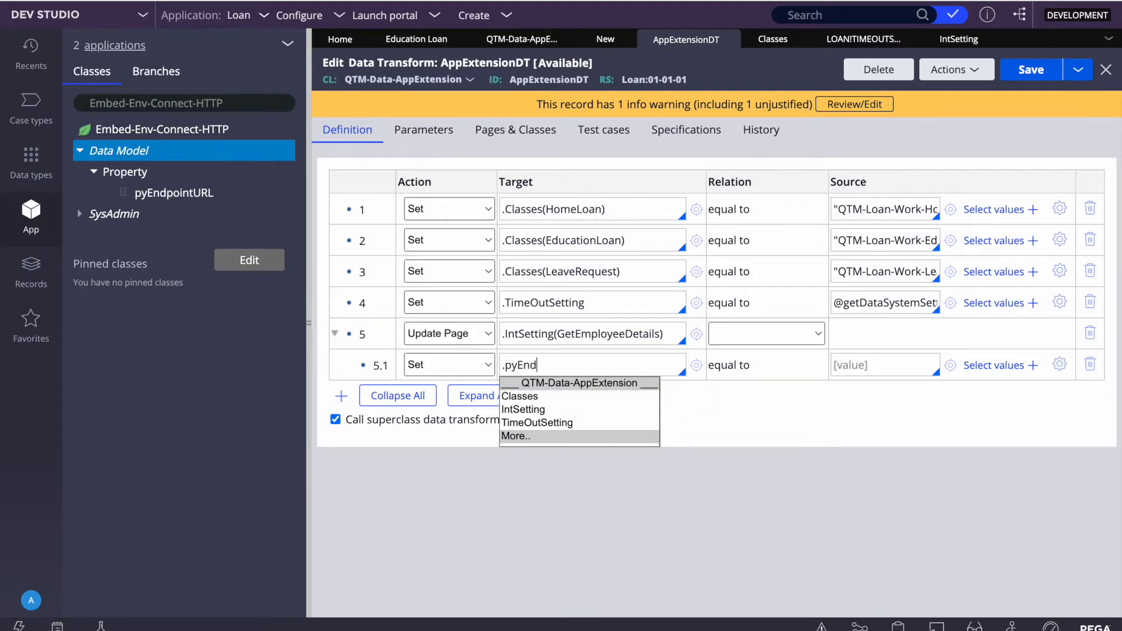
{"action": "key", "text": "BackSpace"}
{"action": "key", "text": "BackSpace"}
{"action": "key", "text": "BackSpace"}
{"action": "key", "text": "BackSpace"}
{"action": "type", "text": "EndPoint"}
- Create the EndPoint property as Text in QTM-Data-AppExtension, save it and close its record
{"action": "left_click", "coordinate": [696, 363]}
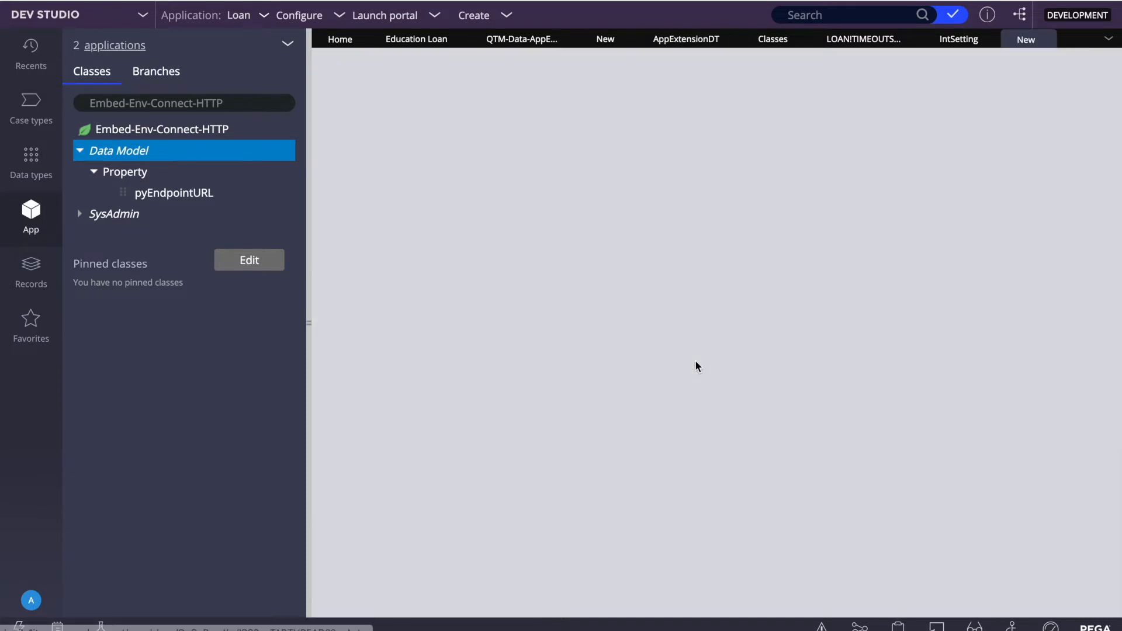
{"action": "left_click", "coordinate": [1041, 67]}
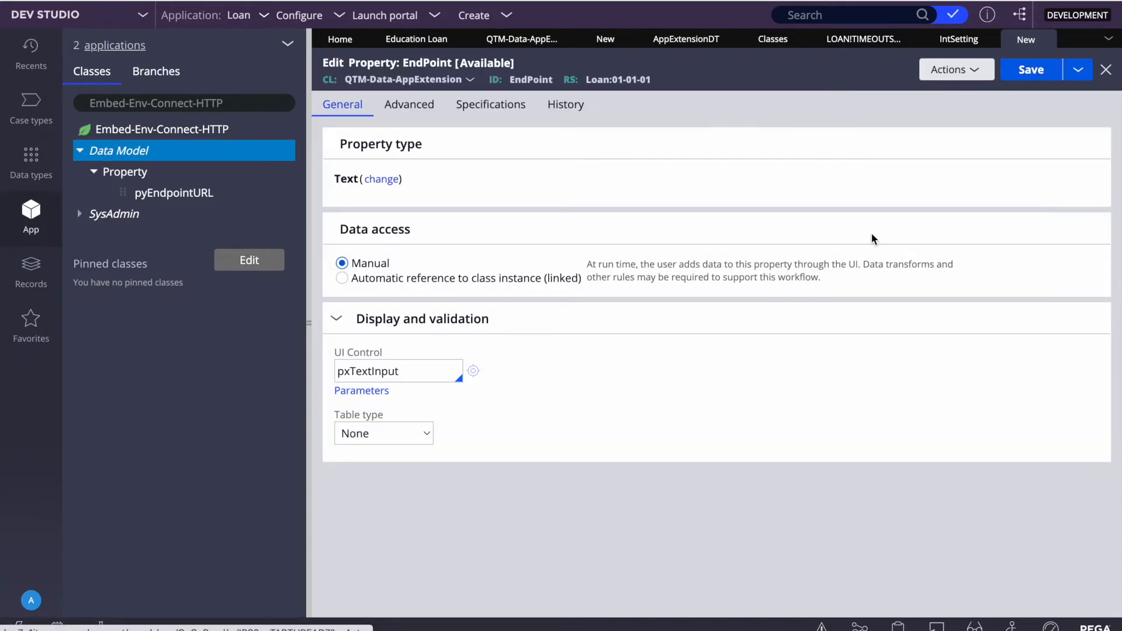
{"action": "left_click", "coordinate": [1046, 69]}
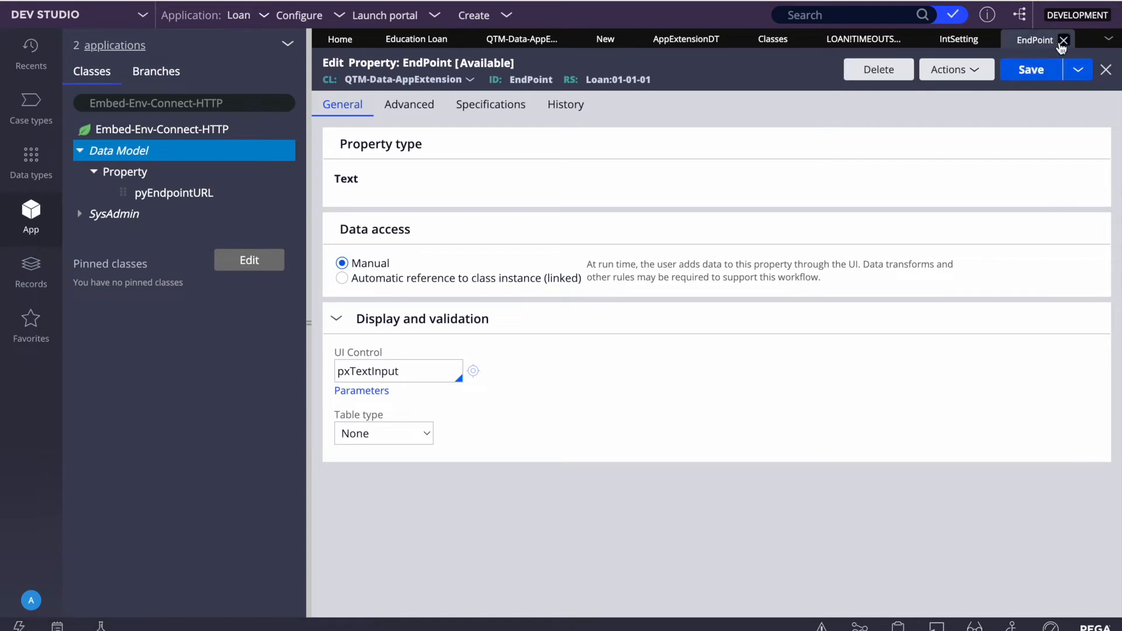
{"action": "left_click", "coordinate": [1063, 41]}
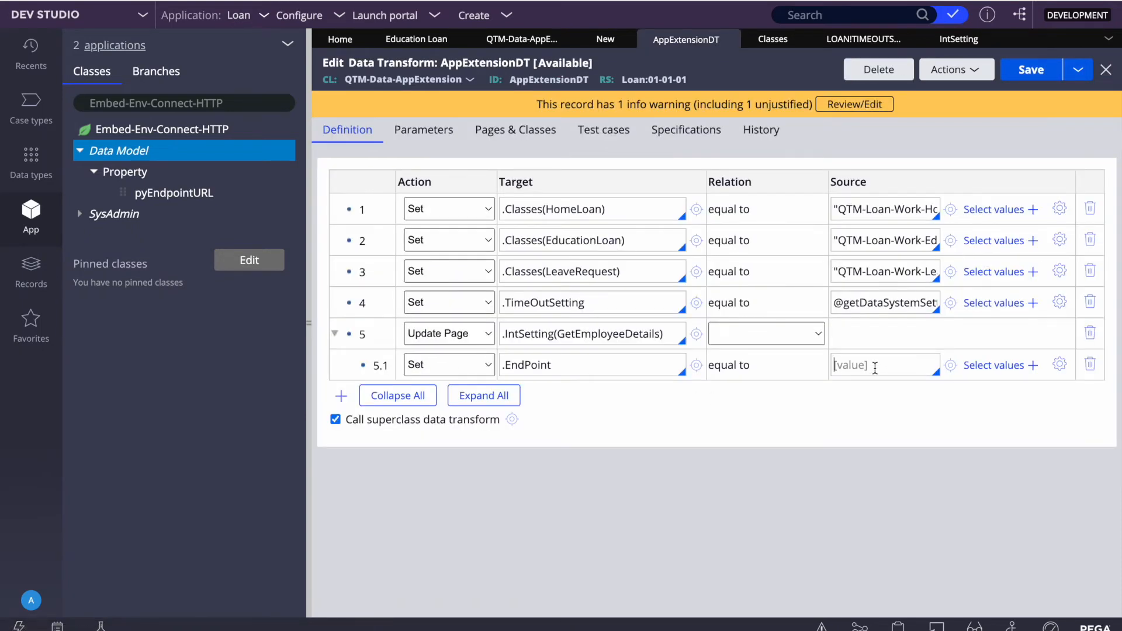
- Set the source of the .EndPoint row to "google.com"
{"action": "triple_click", "coordinate": [867, 299]}
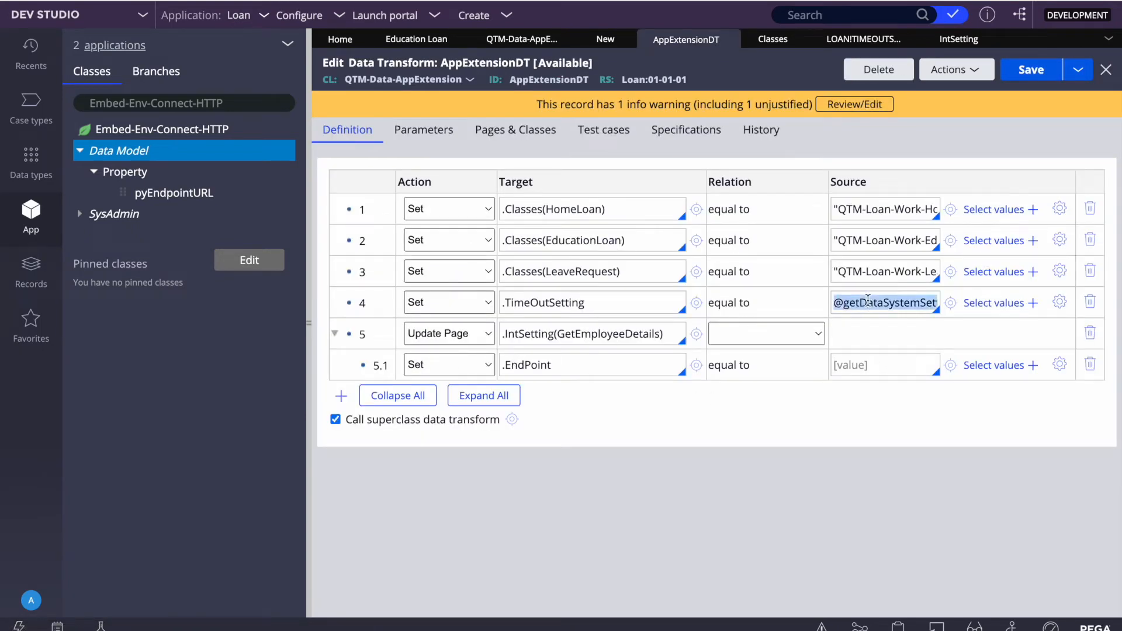
{"action": "left_click", "coordinate": [858, 366]}
{"action": "type", "text": "\"\""}
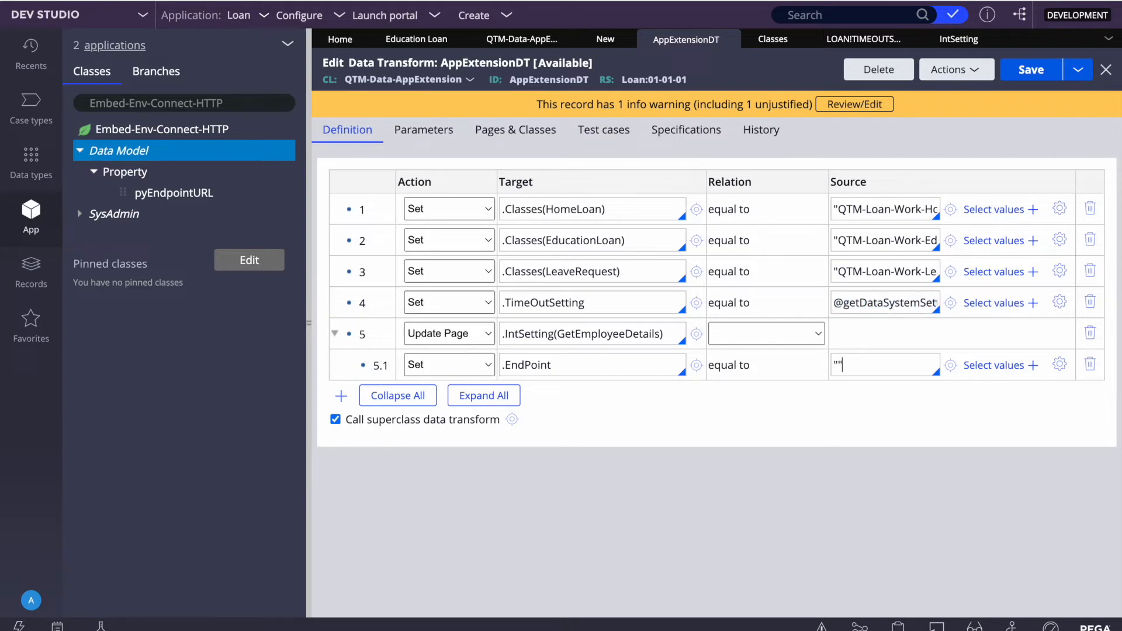
{"action": "type", "text": "hTT"}
{"action": "key", "text": "BackSpace"}
{"action": "key", "text": "BackSpace"}
{"action": "type", "text": "google.com"}
- Add another Set row after the .EndPoint row with .TimeOutSetting as its target
{"action": "right_click", "coordinate": [355, 366]}
{"action": "left_click", "coordinate": [391, 413]}
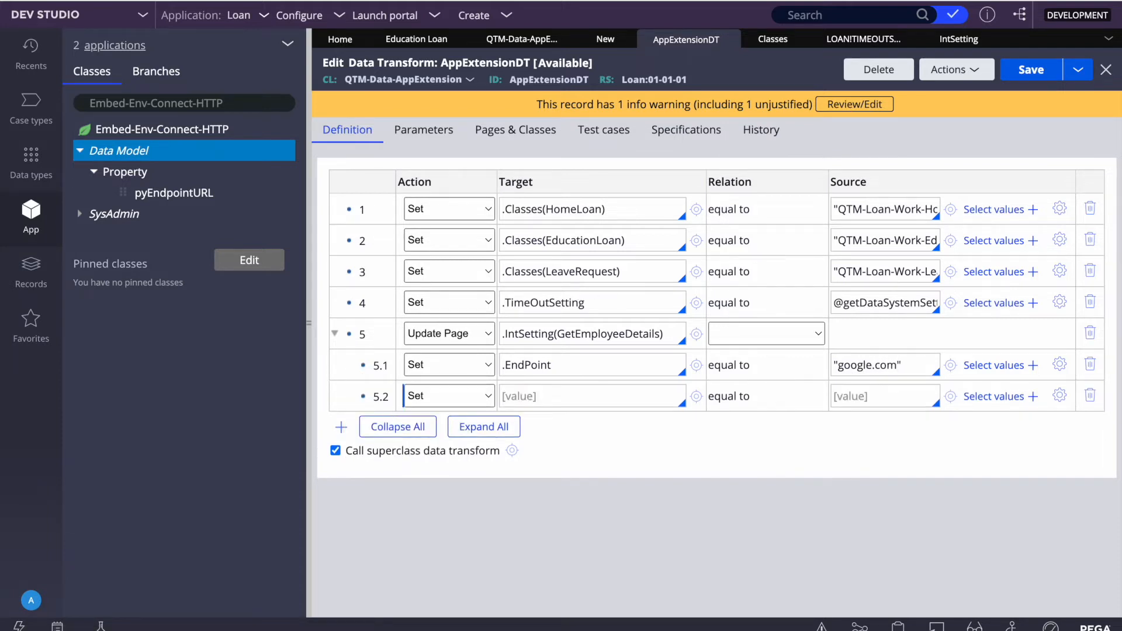
{"action": "double_click", "coordinate": [543, 300]}
{"action": "key", "text": "ctrl+c"}
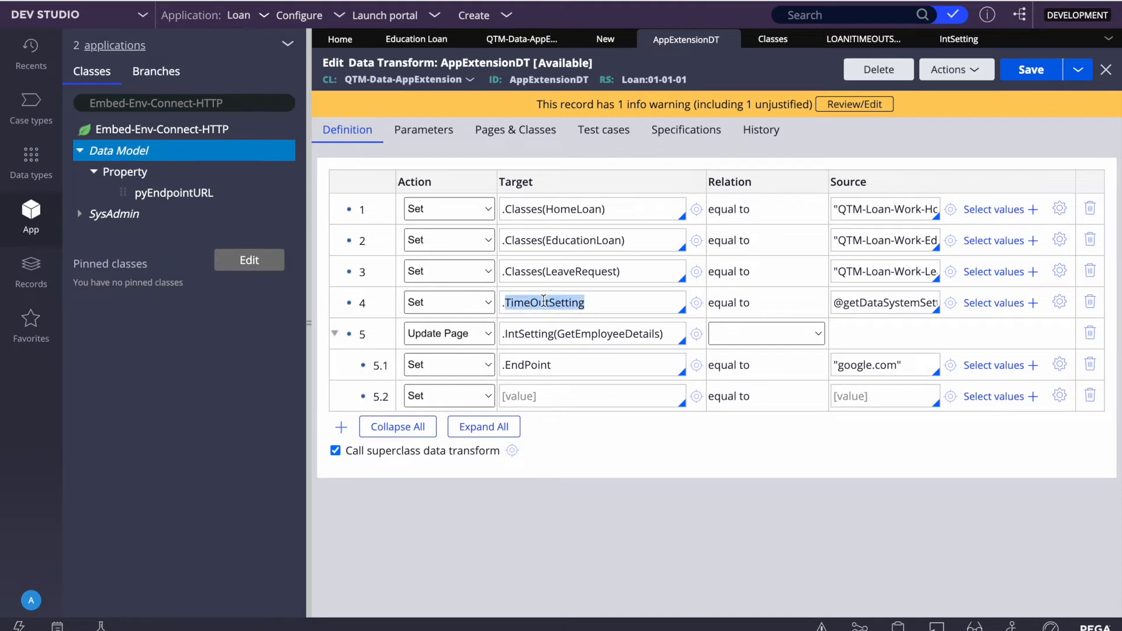
{"action": "left_click", "coordinate": [537, 397]}
{"action": "key", "text": "ctrl+v"}
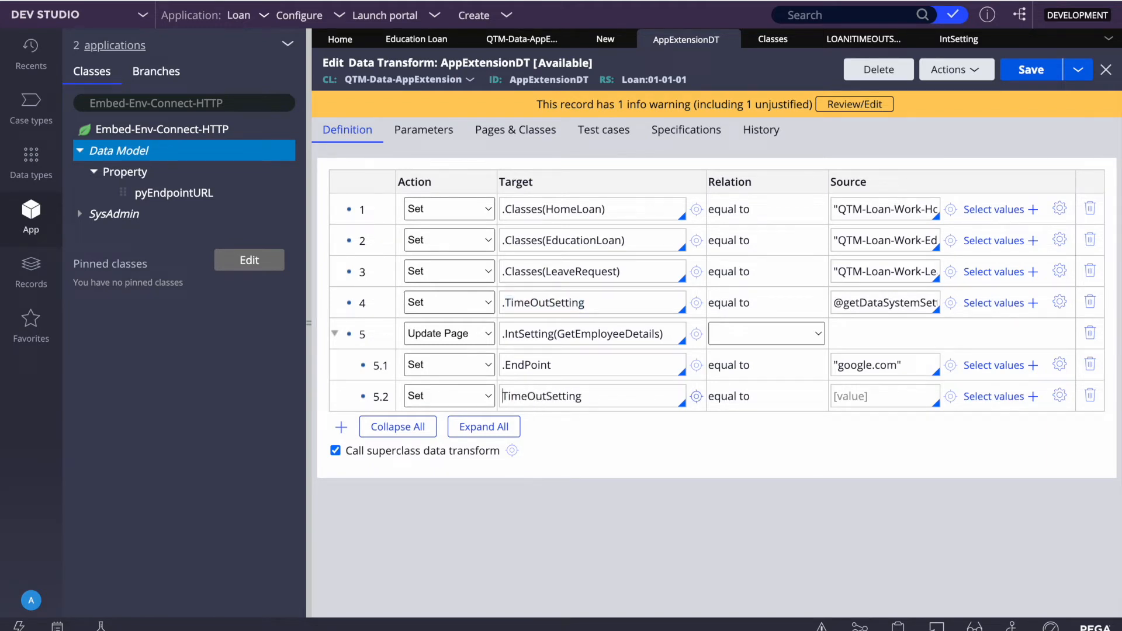
{"action": "type", "text": "."}
{"action": "left_click", "coordinate": [871, 481]}
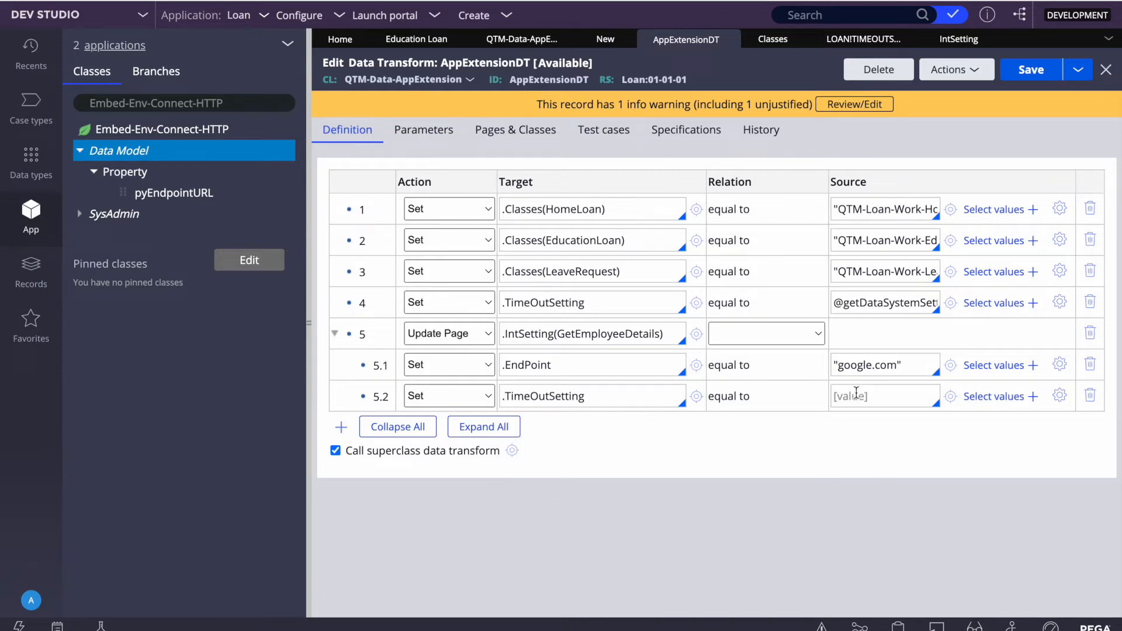
{"action": "type", "text": "\"\""}
{"action": "key", "text": "BackSpace"}
{"action": "key", "text": "BackSpace"}
{"action": "double_click", "coordinate": [874, 300]}
{"action": "triple_click", "coordinate": [873, 299]}
{"action": "key", "text": "ctrl+c"}
{"action": "left_click", "coordinate": [843, 395]}
{"action": "key", "text": "ctrl+v"}
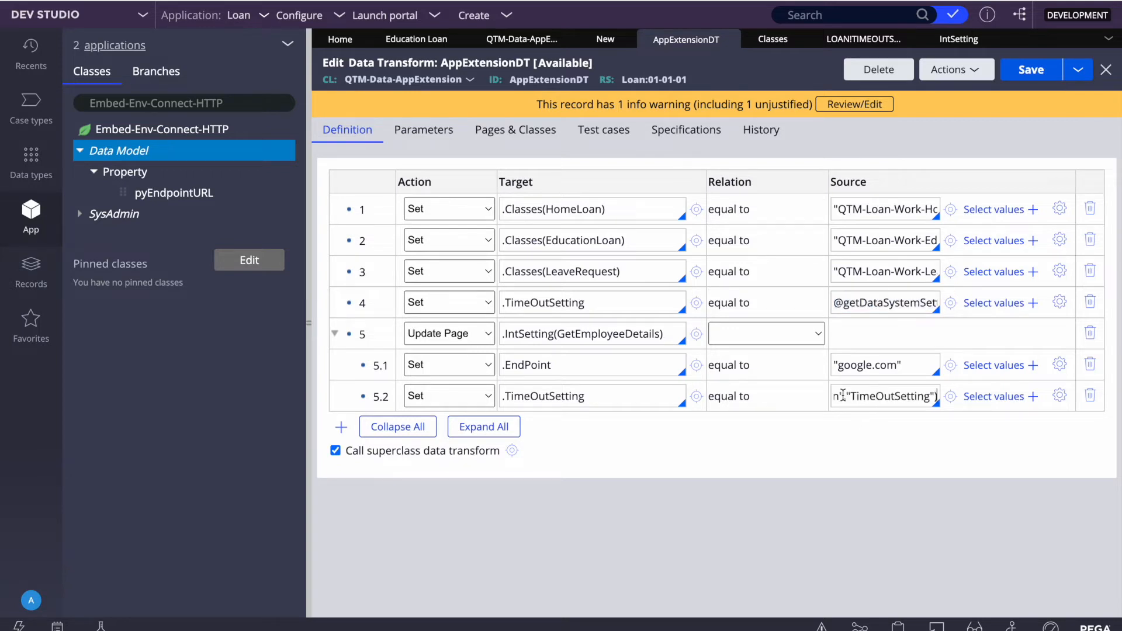
{"action": "left_click", "coordinate": [1031, 69]}
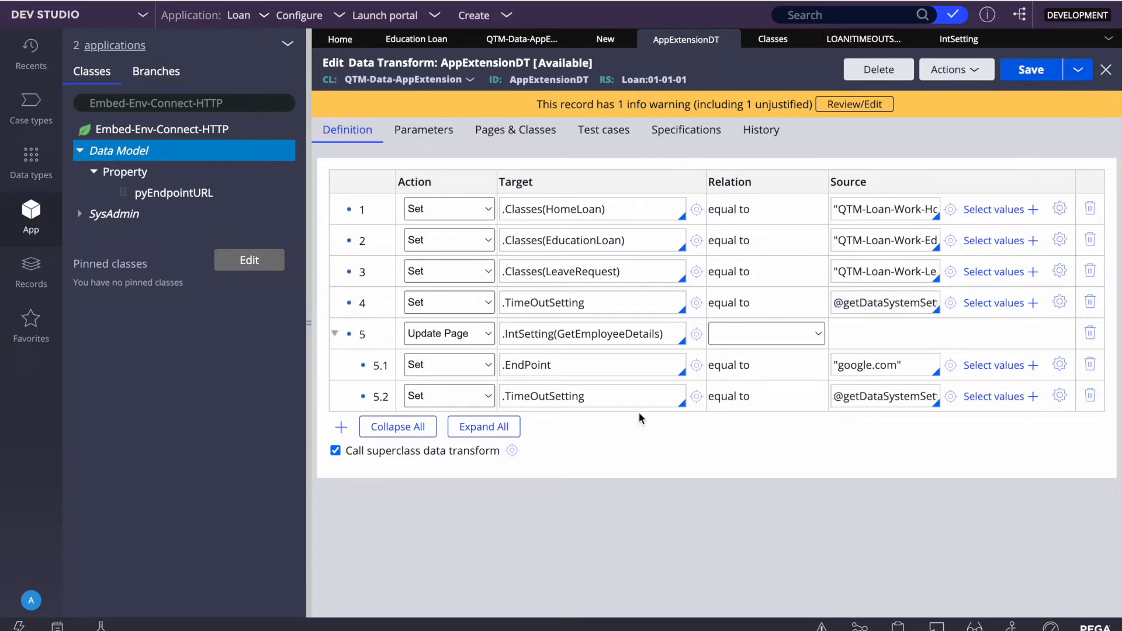
{"action": "double_click", "coordinate": [522, 207]}
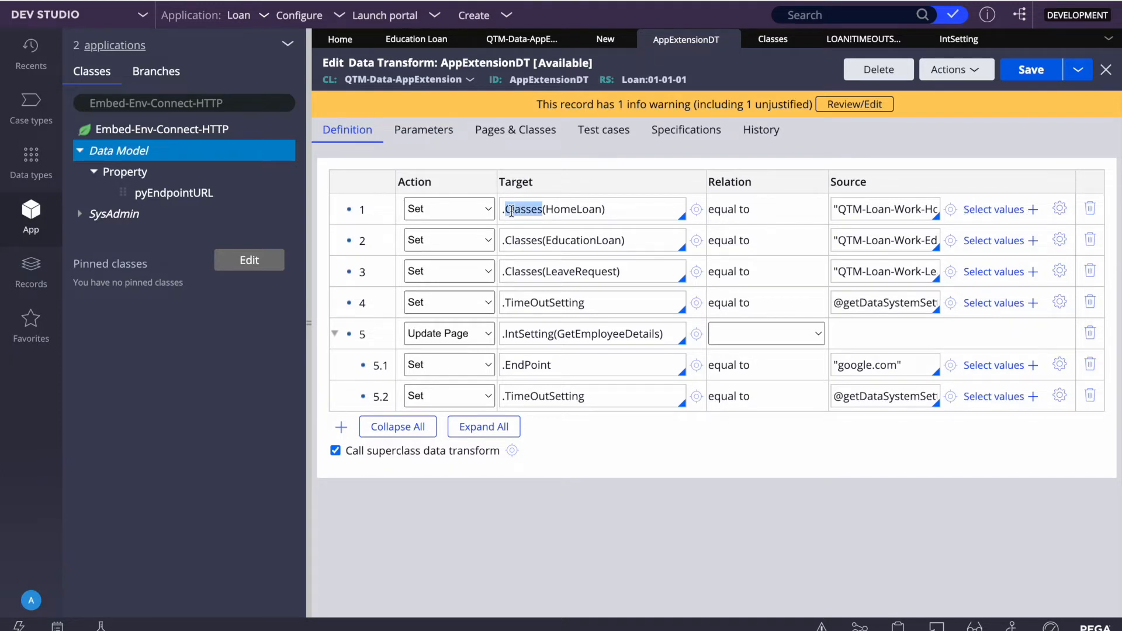
{"action": "left_click", "coordinate": [561, 210]}
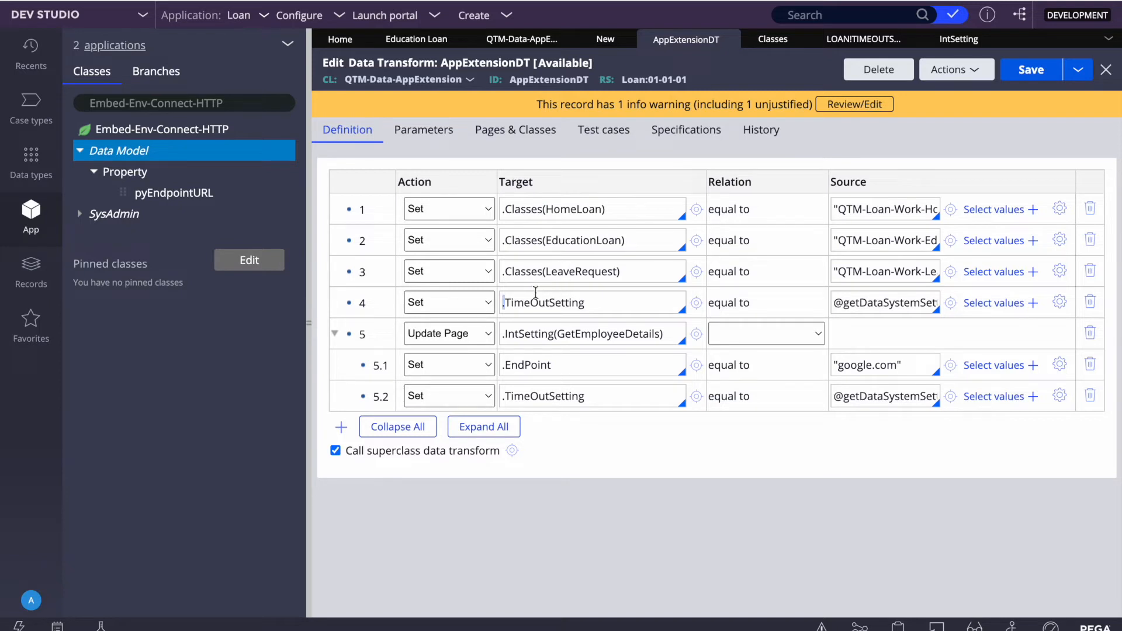
{"action": "double_click", "coordinate": [884, 305]}
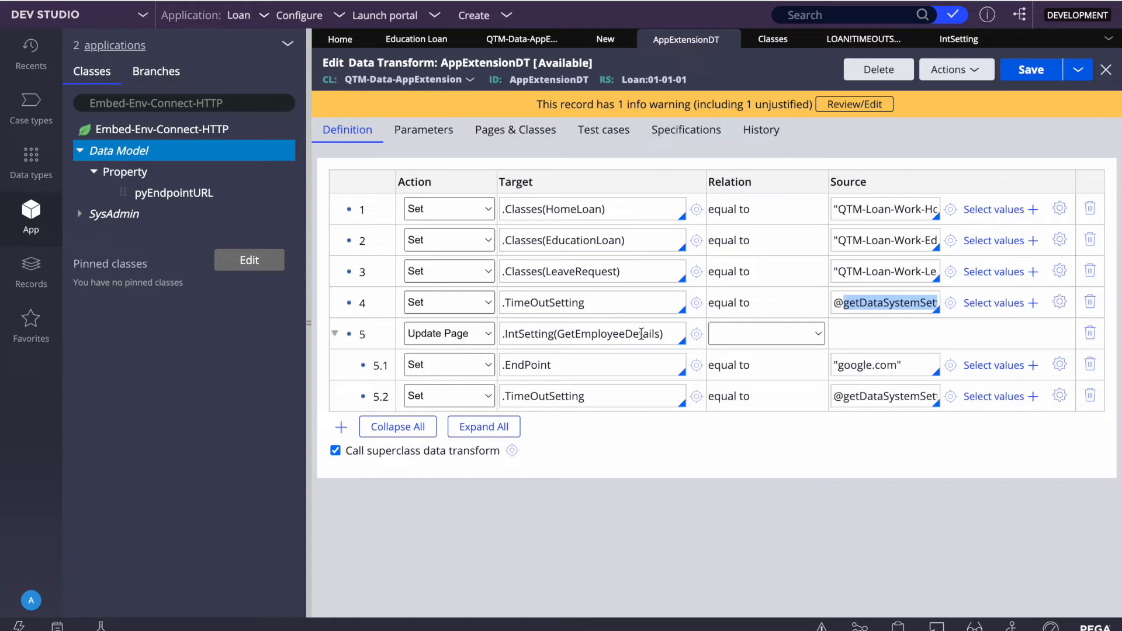
{"action": "left_click", "coordinate": [591, 337]}
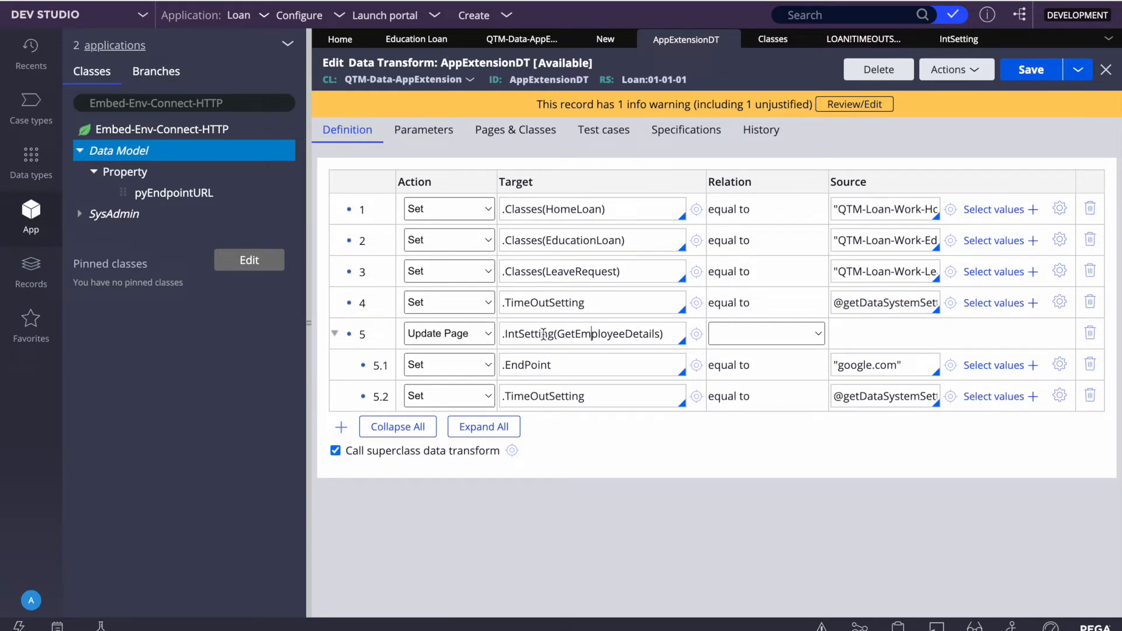
- Duplicate the .IntSetting(GetEmployeeDetails) Update Page row, including its child rows, directly below the original
{"action": "left_click", "coordinate": [336, 334]}
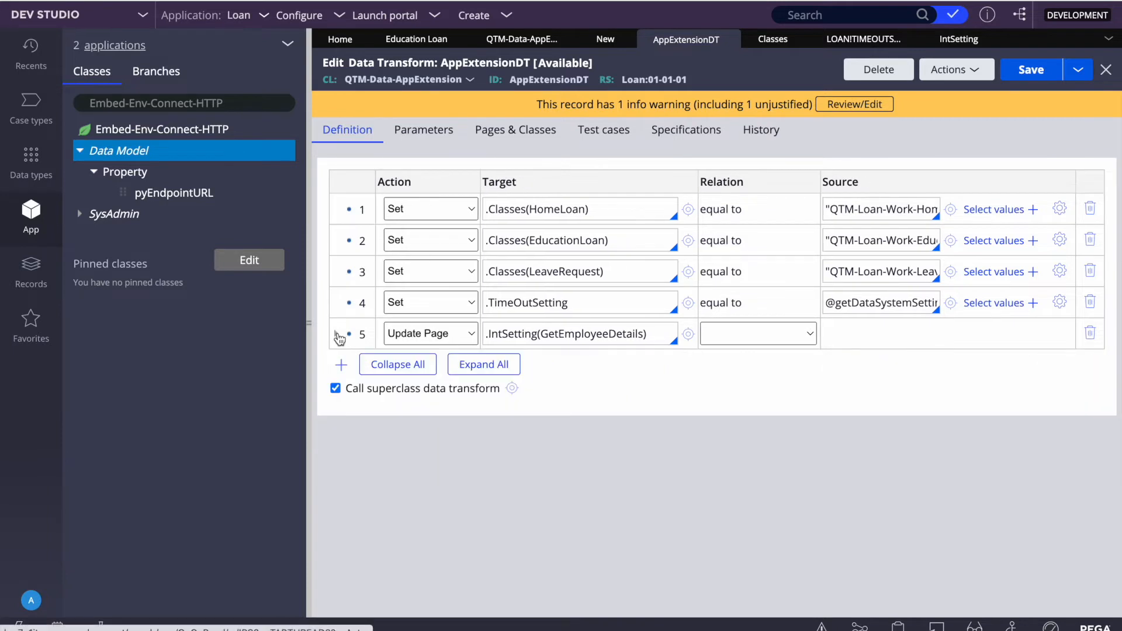
{"action": "right_click", "coordinate": [343, 334]}
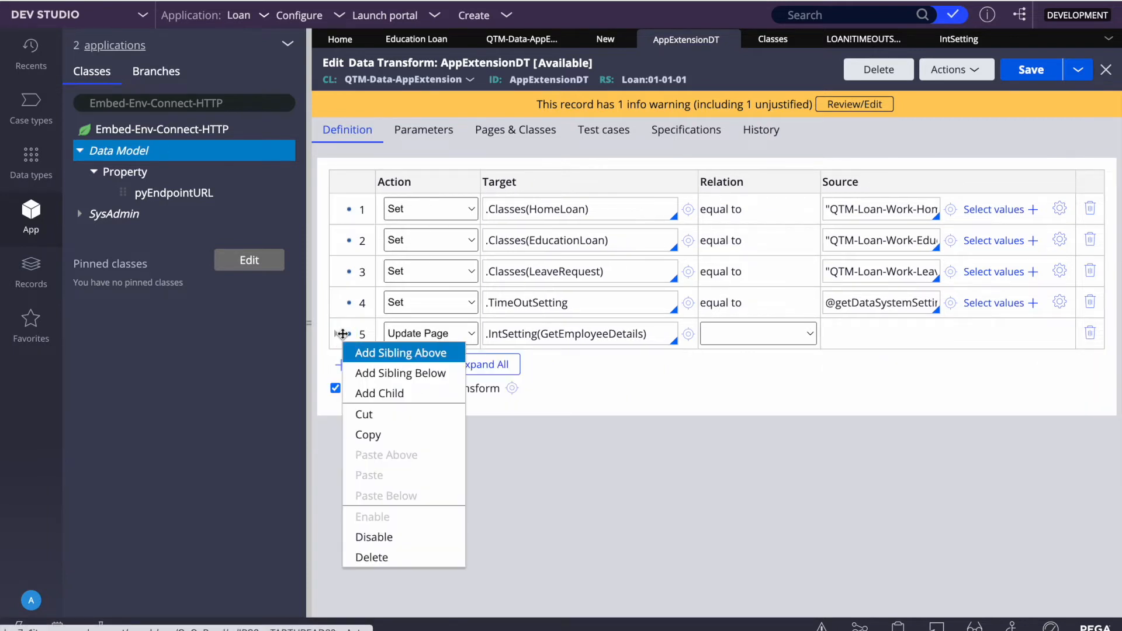
{"action": "left_click", "coordinate": [367, 437]}
{"action": "right_click", "coordinate": [345, 336]}
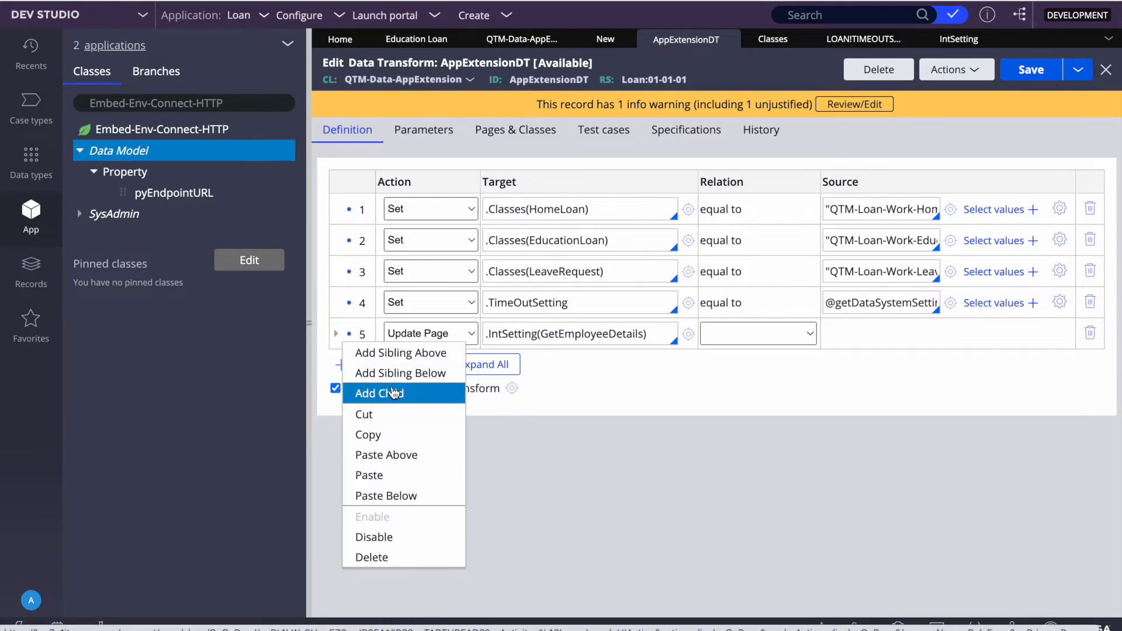
{"action": "left_click", "coordinate": [377, 495]}
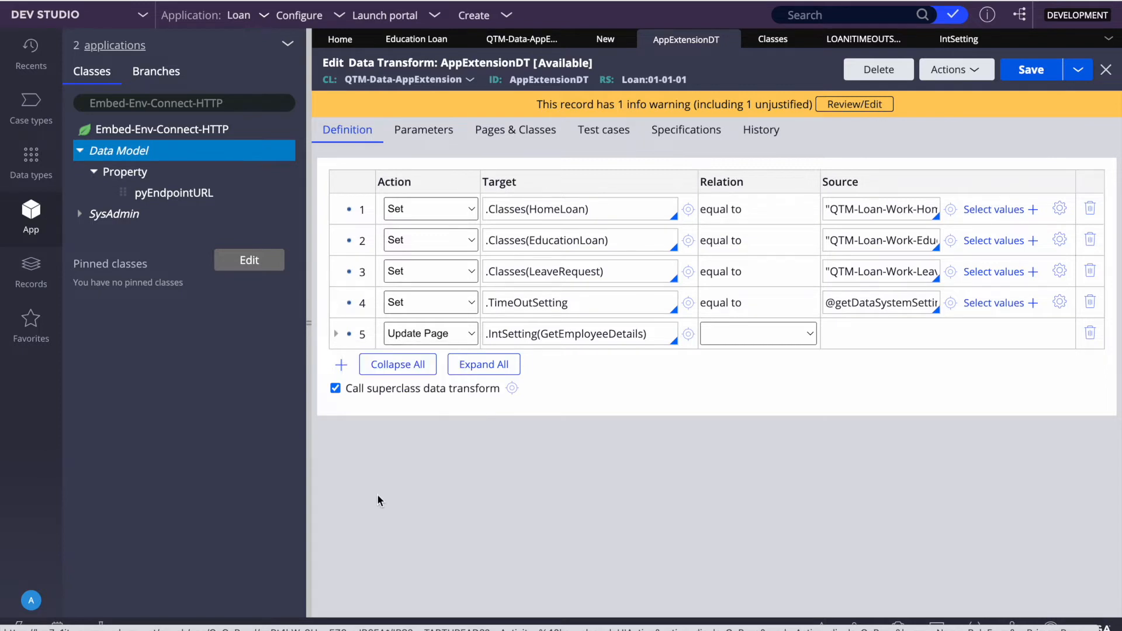
- Change the duplicated row's target to .IntSetting(LoanDeatils), save the data transform and expand that row's children
{"action": "double_click", "coordinate": [581, 363]}
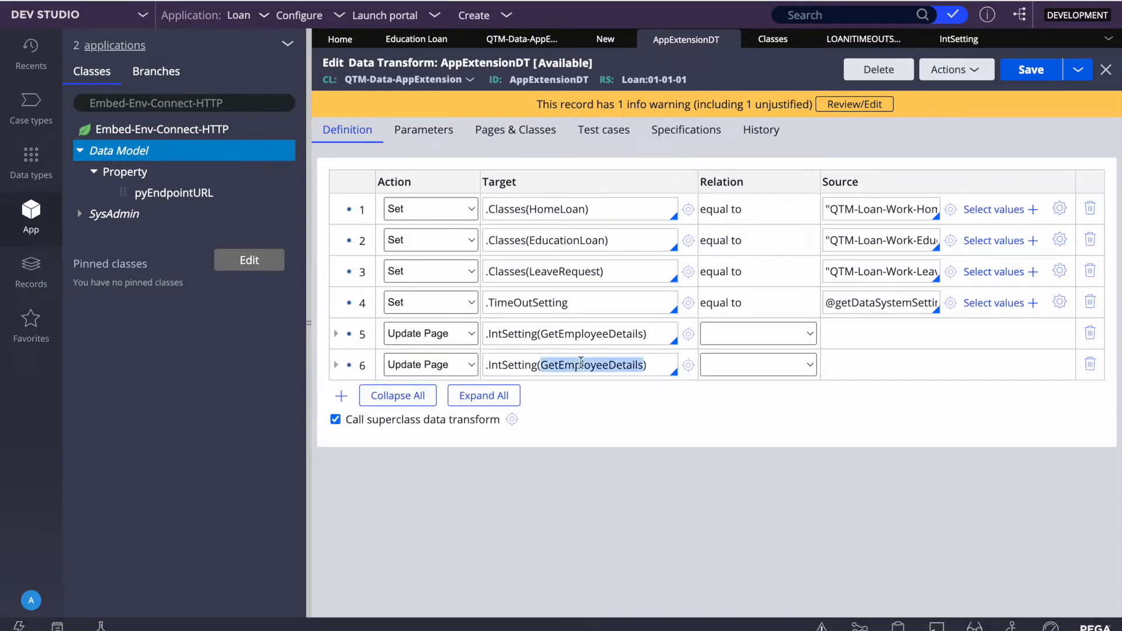
{"action": "type", "text": "Loand"}
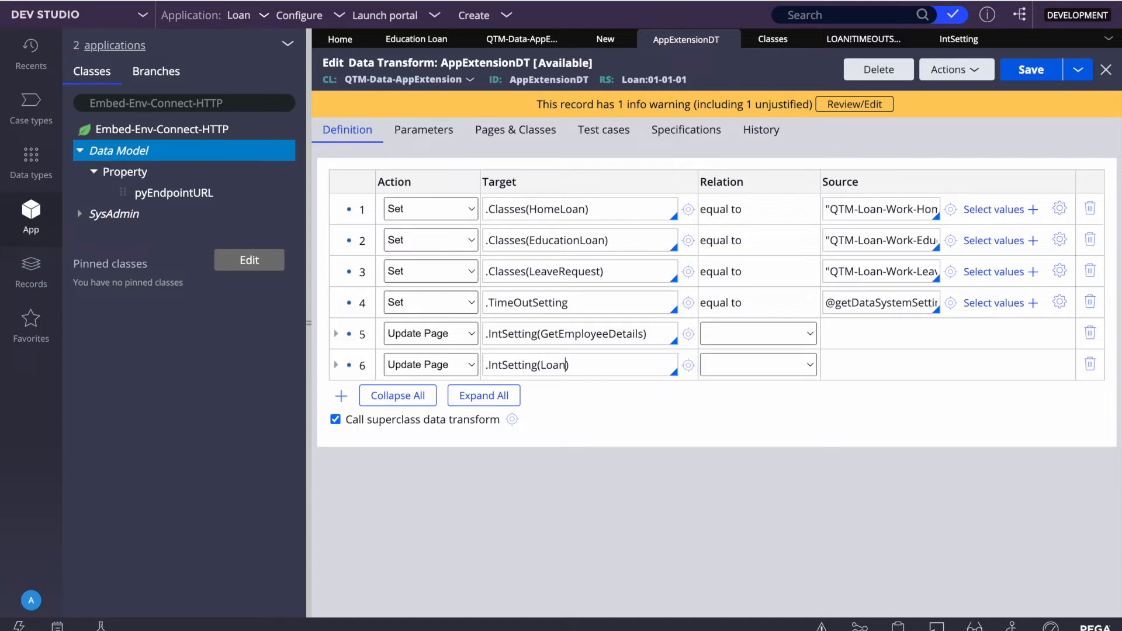
{"action": "key", "text": "BackSpace"}
{"action": "type", "text": "ADeatils"}
{"action": "left_click", "coordinate": [1031, 71]}
{"action": "left_click", "coordinate": [335, 365]}
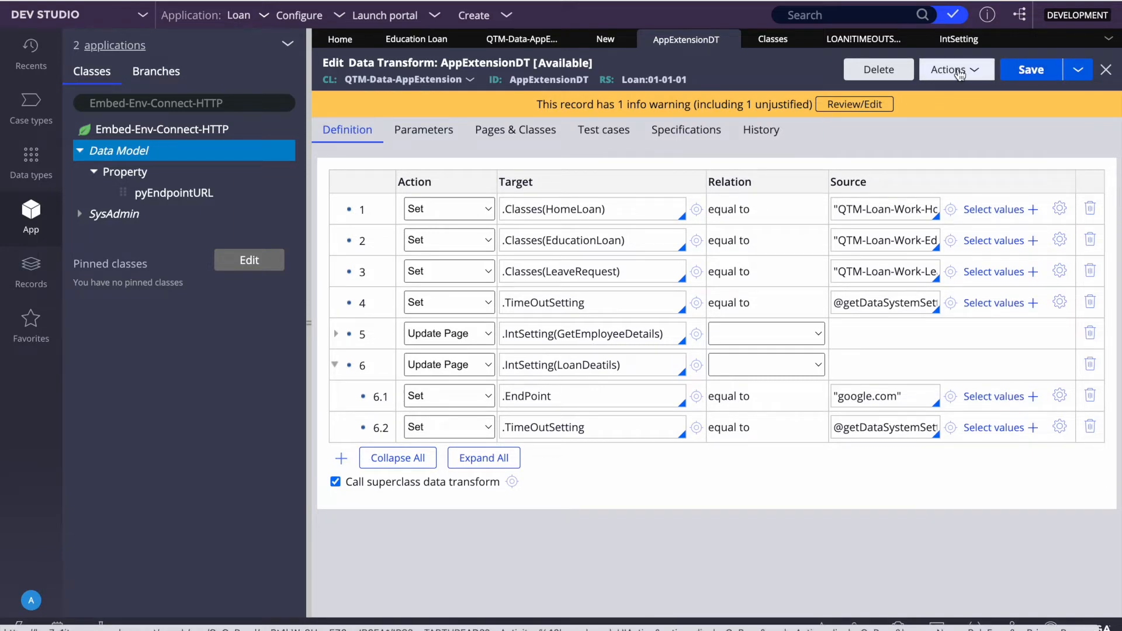
- Save the D_AppExtension data page and run it with all its instances flushed before execution
{"action": "left_click", "coordinate": [606, 41]}
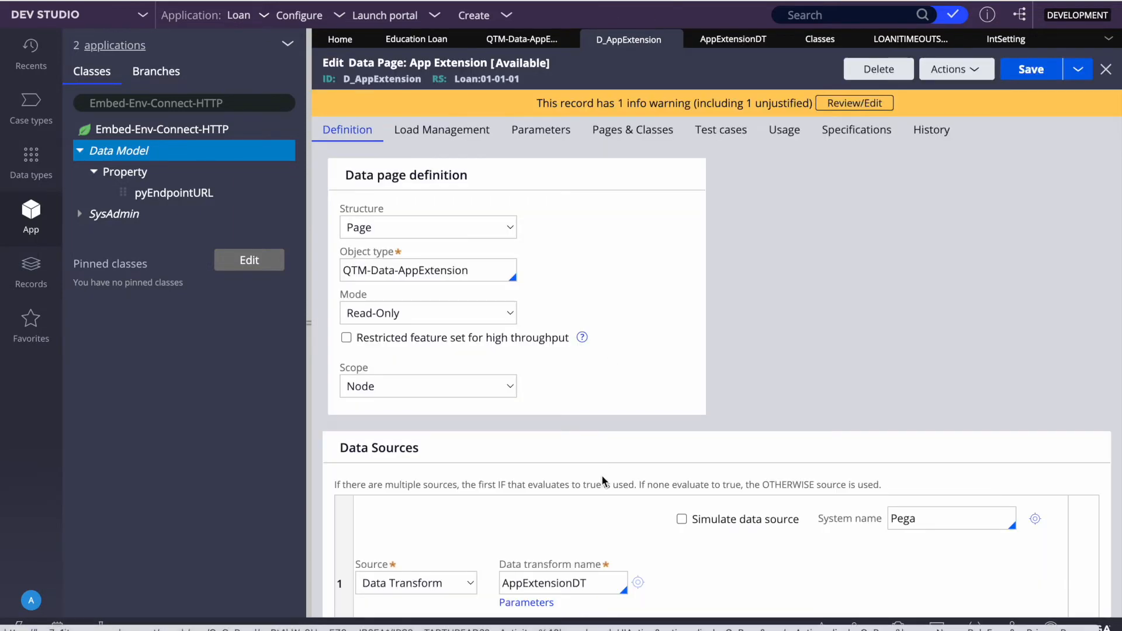
{"action": "left_click", "coordinate": [1031, 69]}
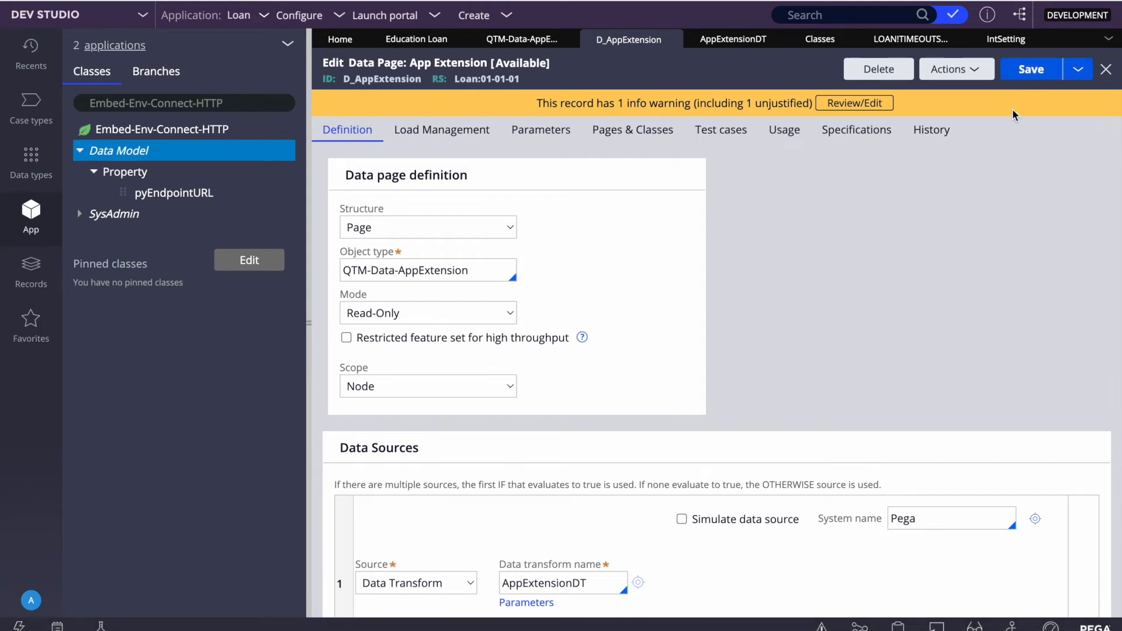
{"action": "left_click", "coordinate": [955, 69]}
{"action": "left_click", "coordinate": [902, 89]}
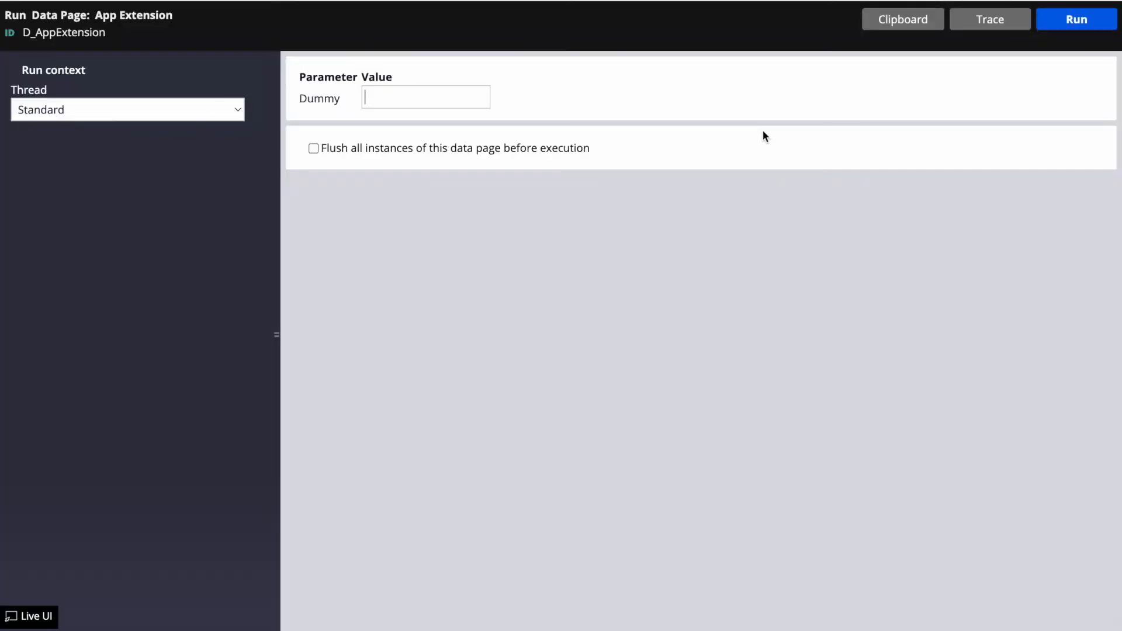
{"action": "left_click", "coordinate": [314, 148]}
{"action": "left_click", "coordinate": [1075, 19]}
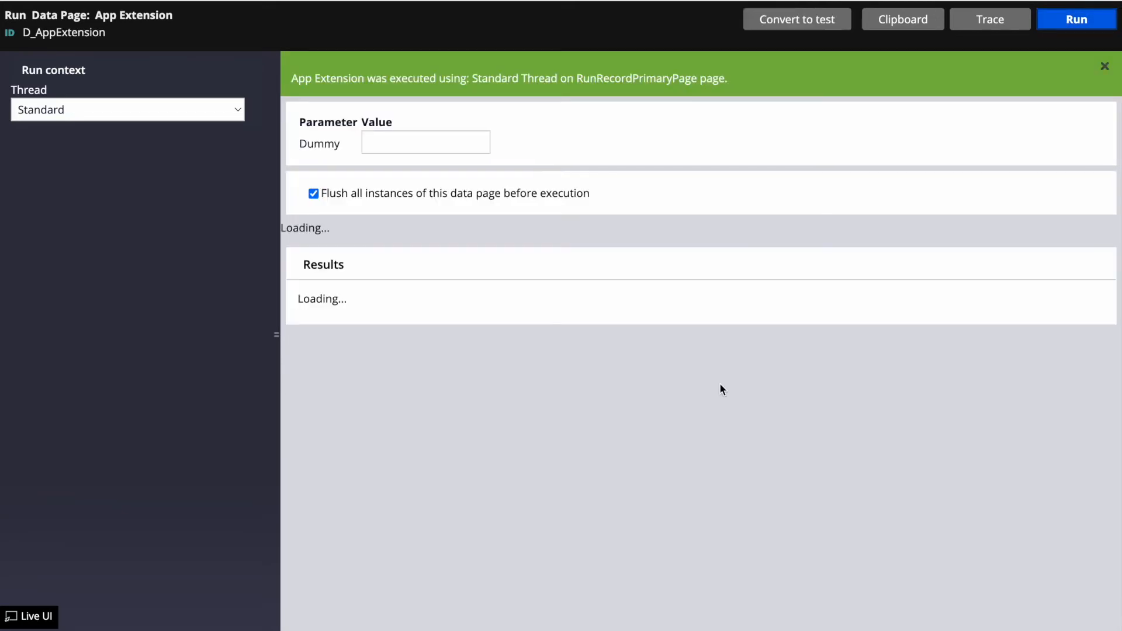
{"action": "left_click", "coordinate": [722, 390]}
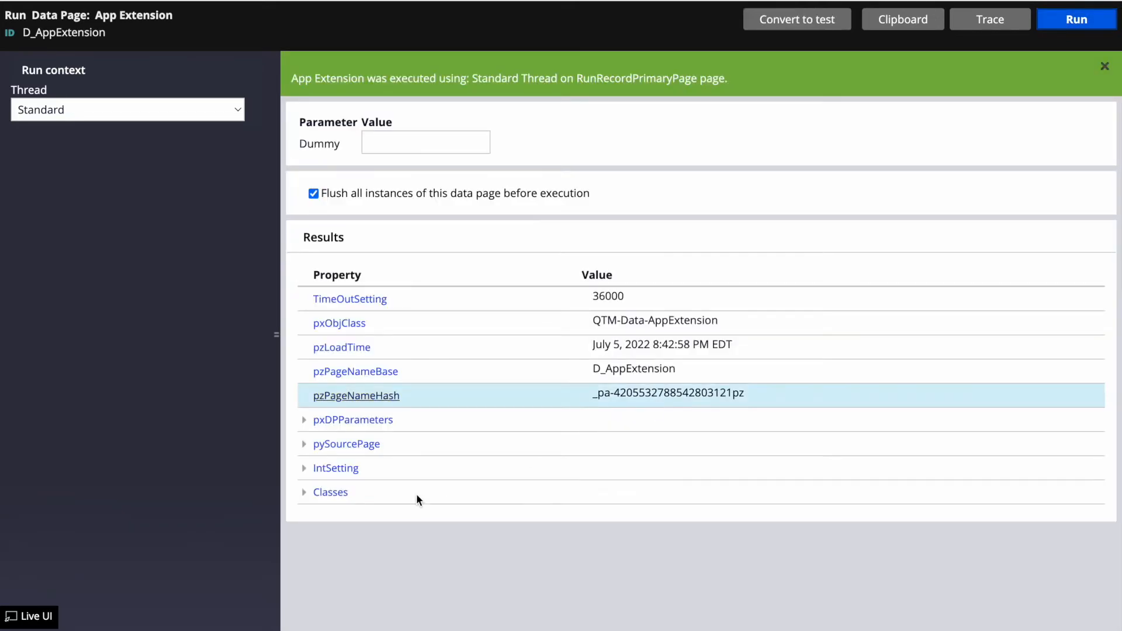
- Examine the Classes results of the data page run, expanding the EducationLoan and HomeLoan entries
{"action": "left_click", "coordinate": [304, 492]}
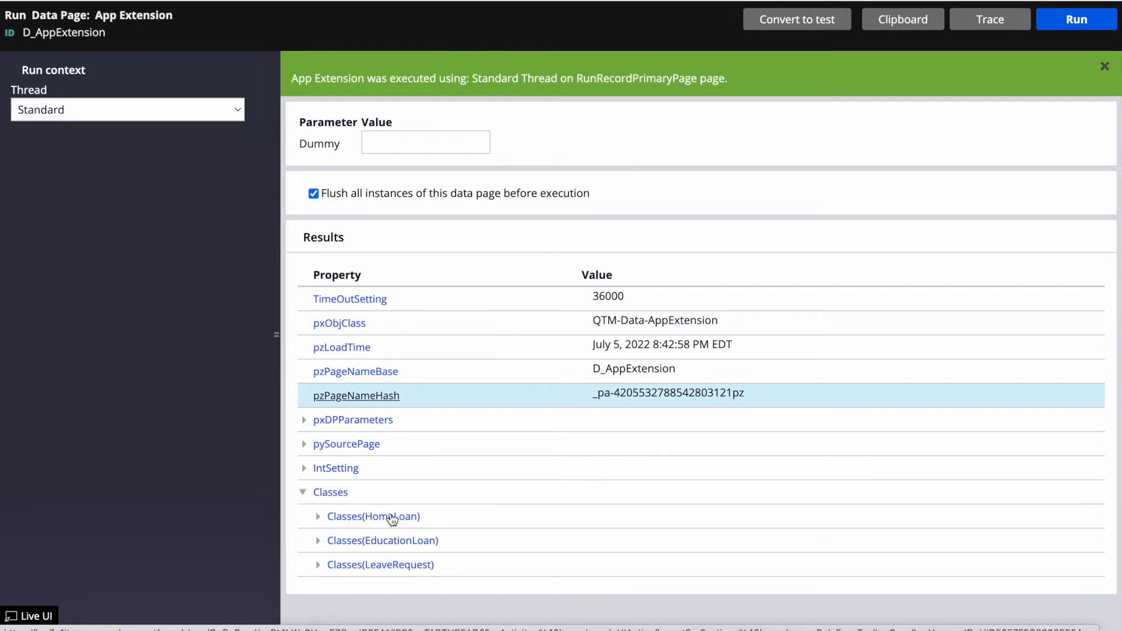
{"action": "left_click", "coordinate": [319, 541]}
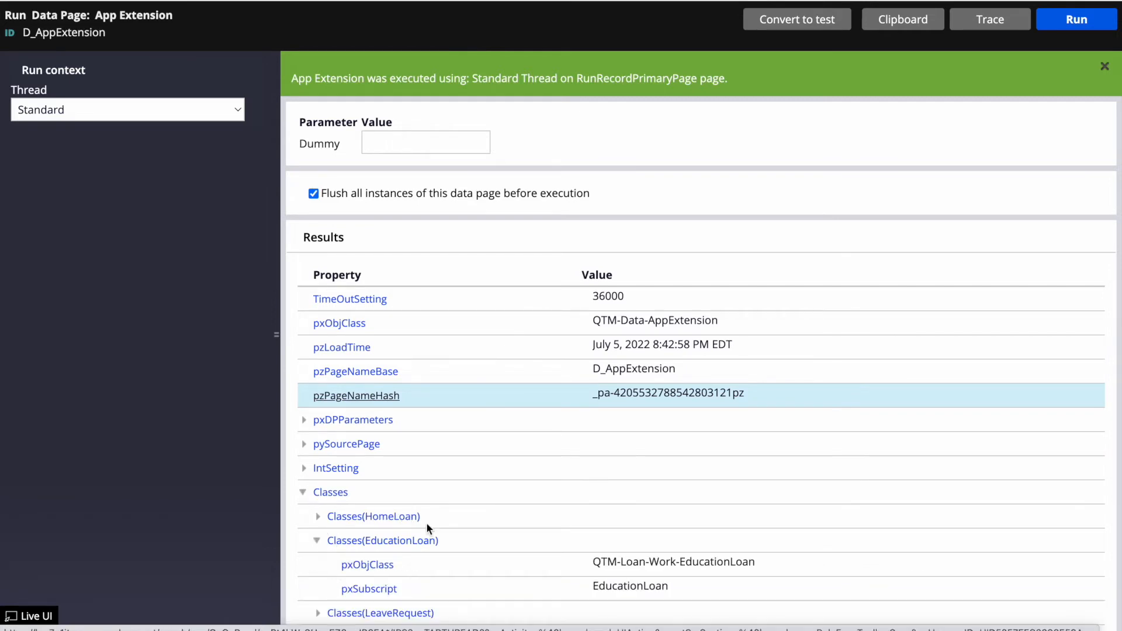
{"action": "left_click", "coordinate": [316, 517]}
{"action": "scroll", "coordinate": [492, 485], "scroll_direction": "down", "scroll_amount": 1}
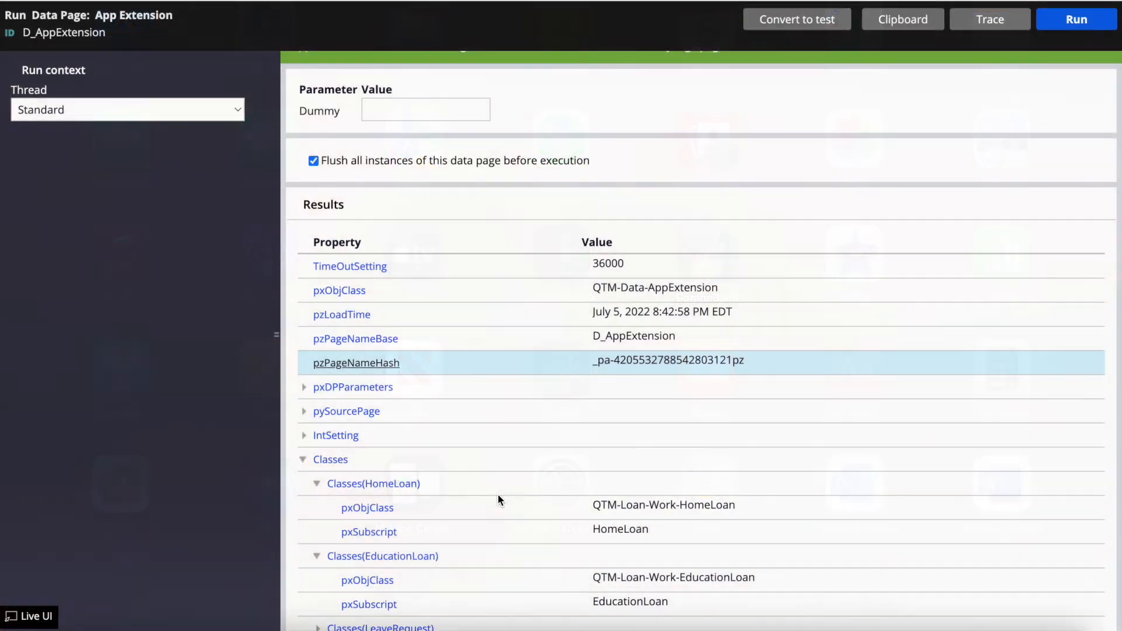
- Examine the class entries and the LoanDeatils integration setting in the D_AppExtension run results
{"action": "scroll", "coordinate": [528, 531], "scroll_direction": "down", "scroll_amount": 1}
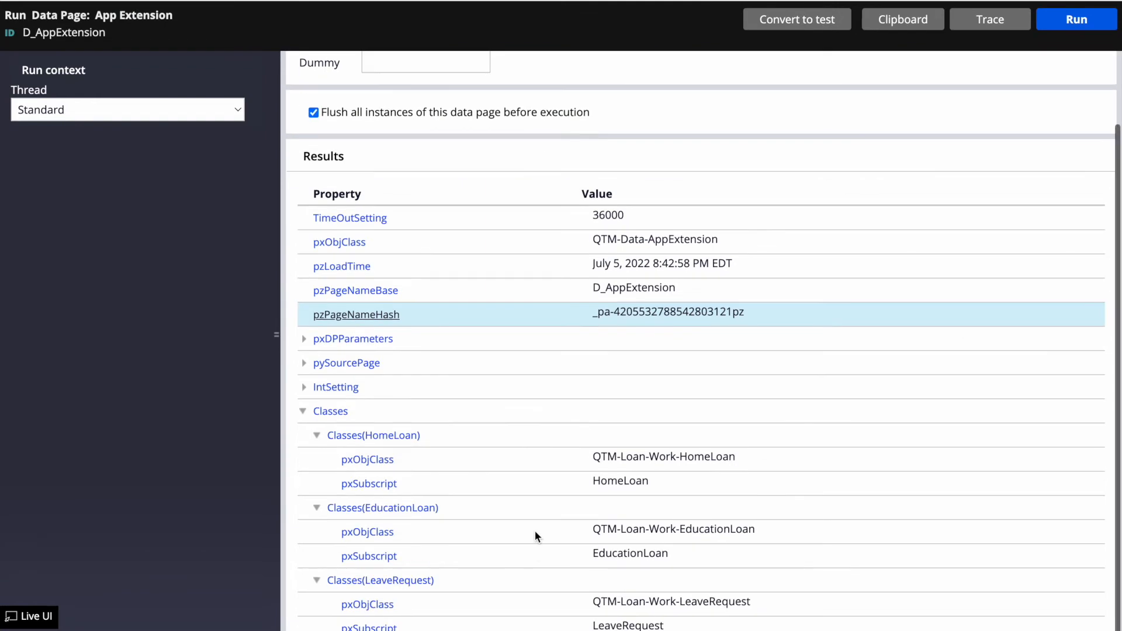
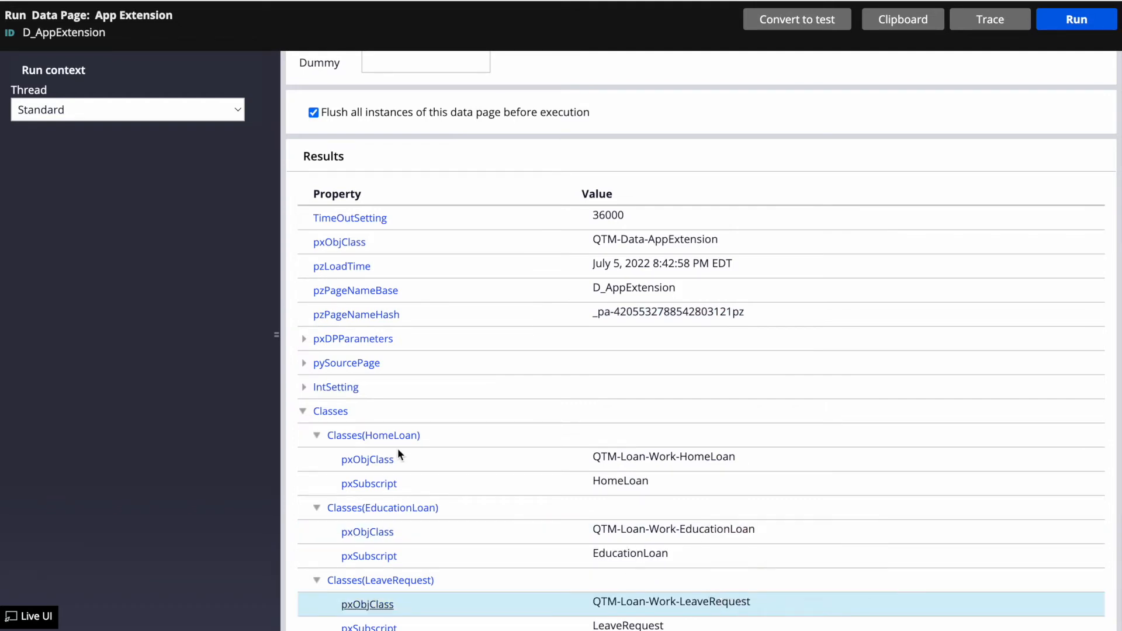
{"action": "left_click", "coordinate": [304, 386]}
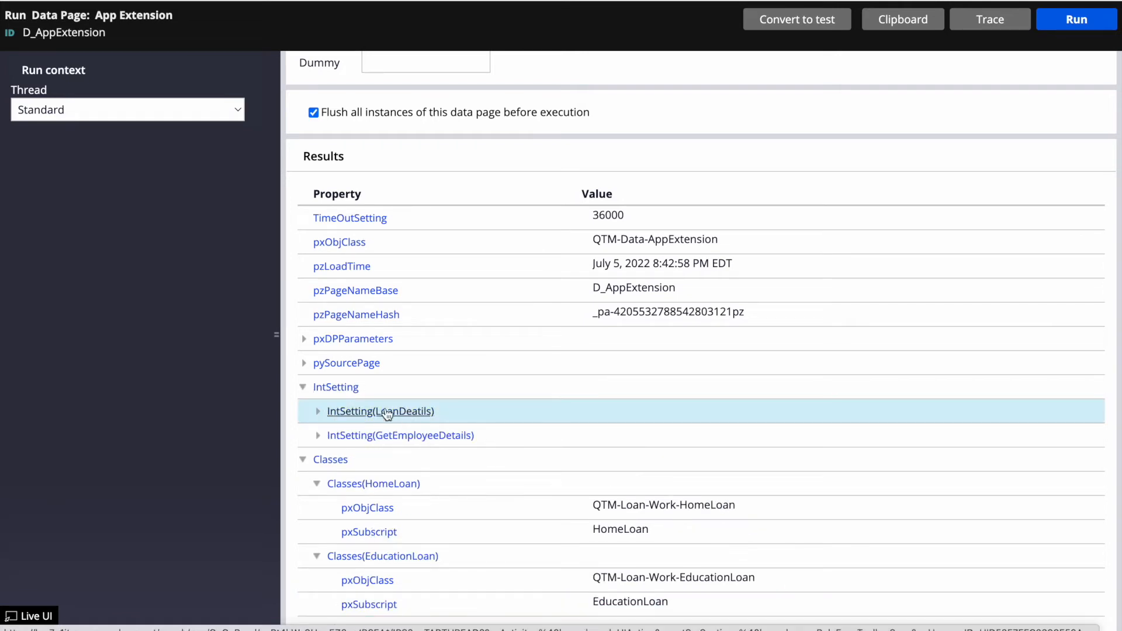
{"action": "left_click", "coordinate": [318, 412]}
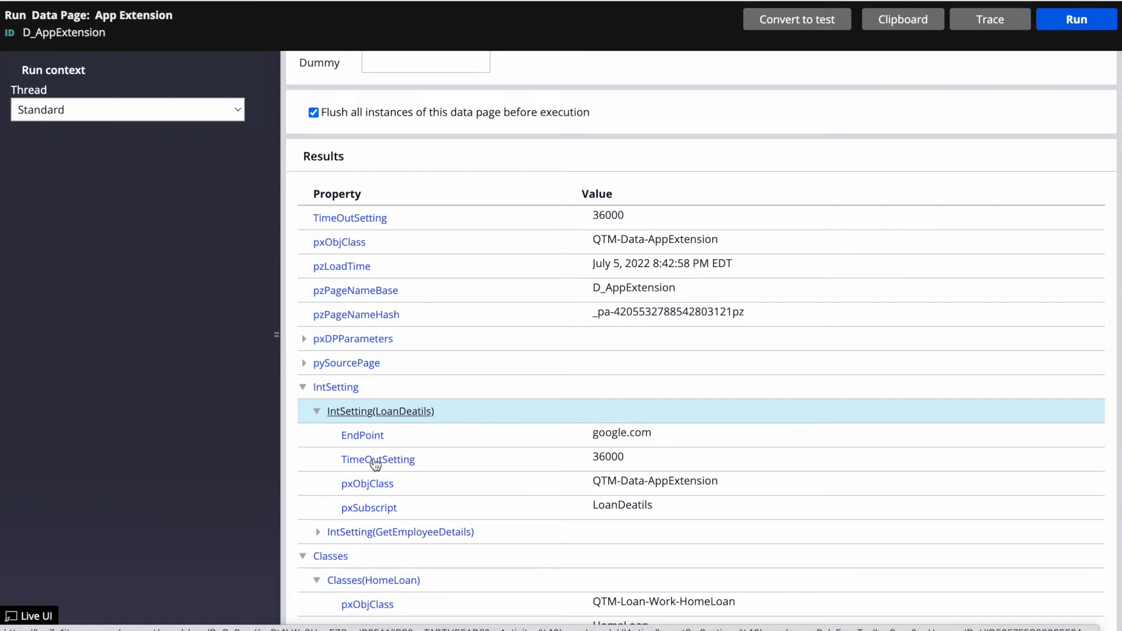
{"action": "scroll", "coordinate": [451, 490], "scroll_direction": "down", "scroll_amount": 2}
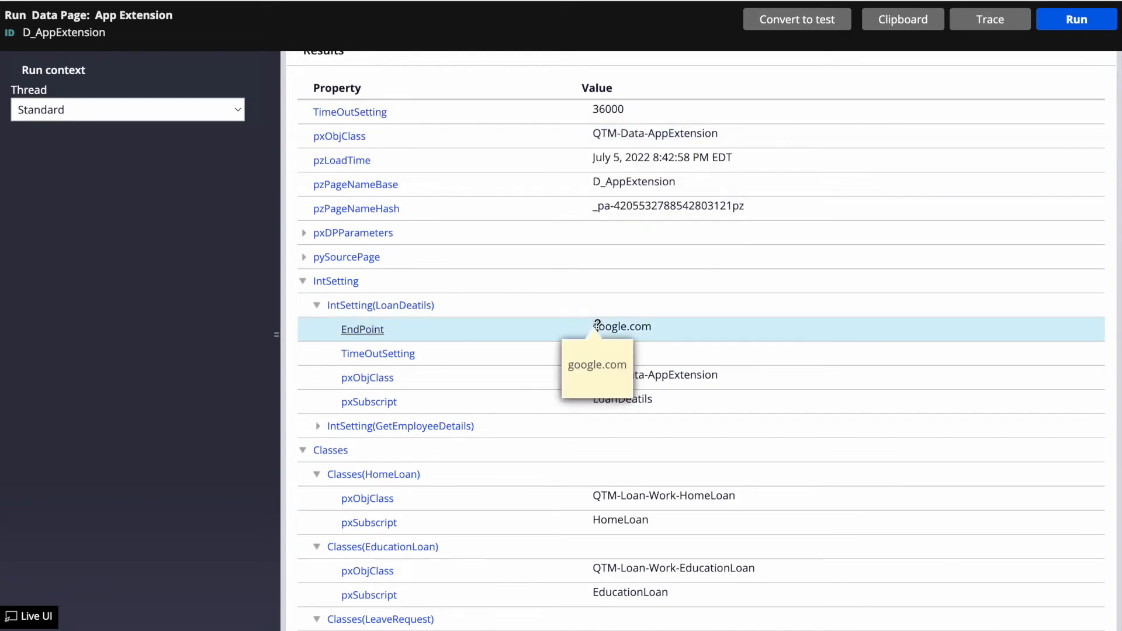
{"action": "scroll", "coordinate": [719, 454], "scroll_direction": "down", "scroll_amount": 1}
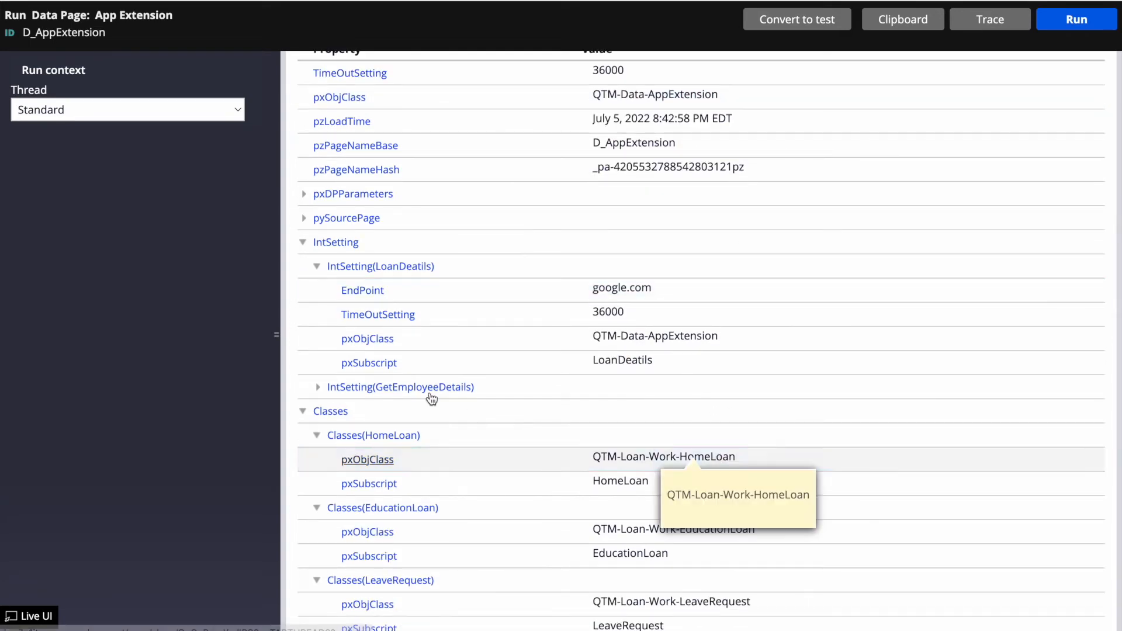
{"action": "scroll", "coordinate": [544, 524], "scroll_direction": "up", "scroll_amount": 5}
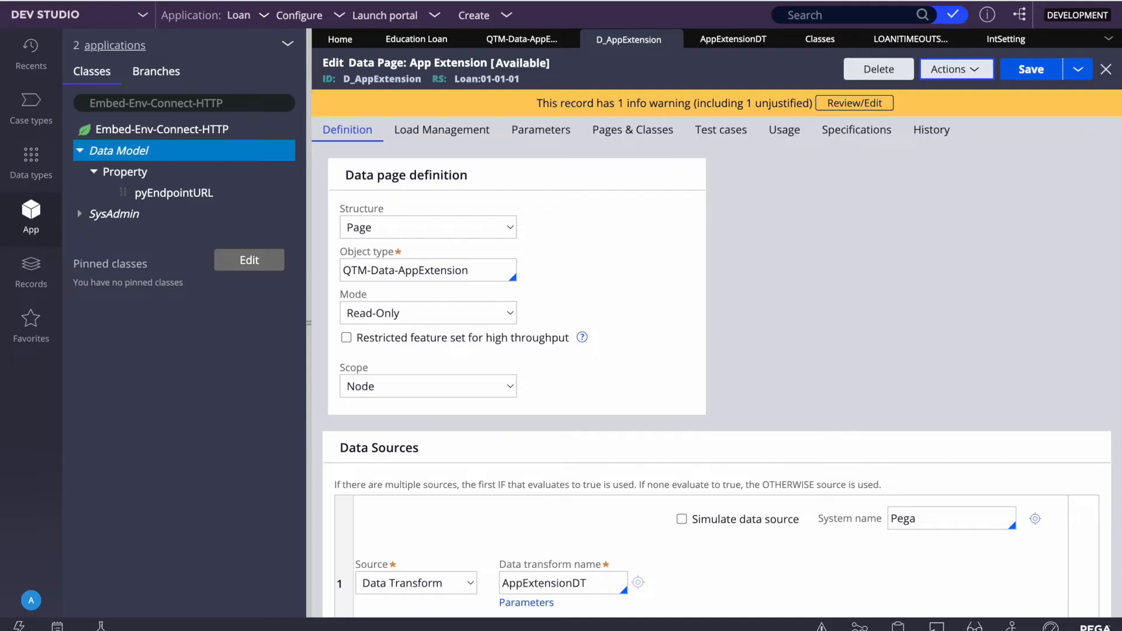
{"action": "left_click", "coordinate": [824, 39]}
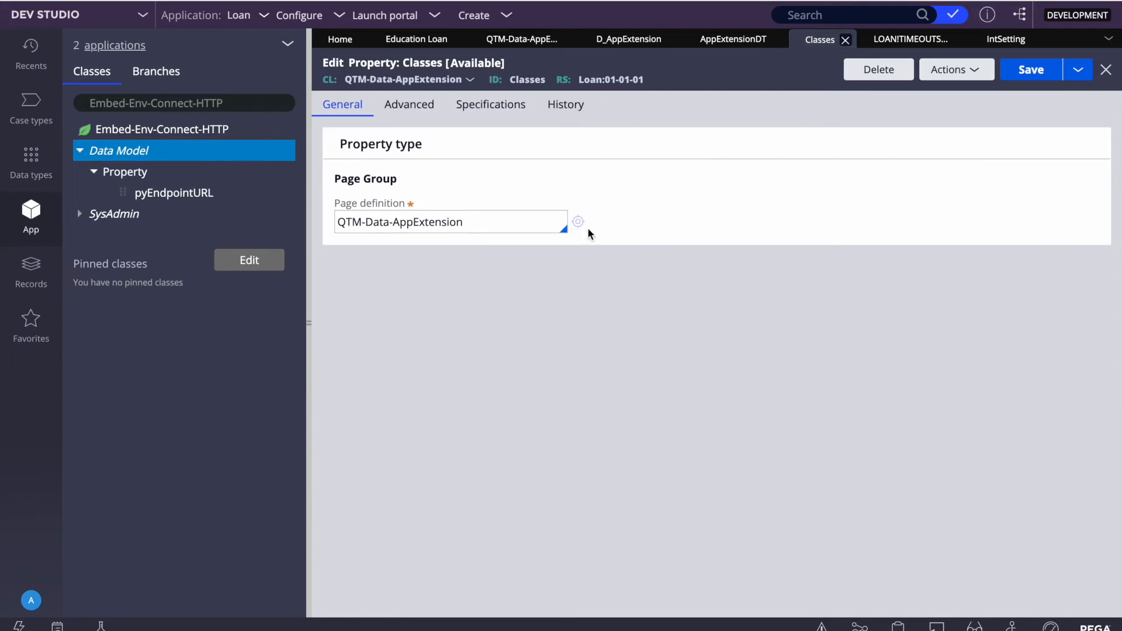
{"action": "left_click", "coordinate": [1076, 76]}
{"action": "left_click", "coordinate": [984, 91]}
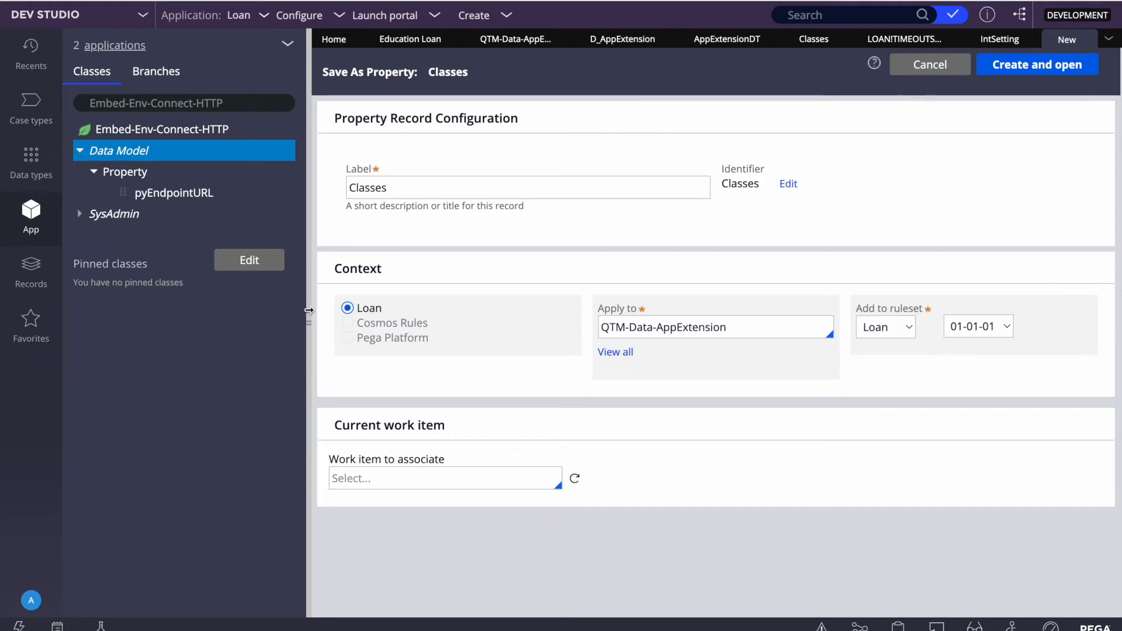
{"action": "left_click", "coordinate": [308, 311]}
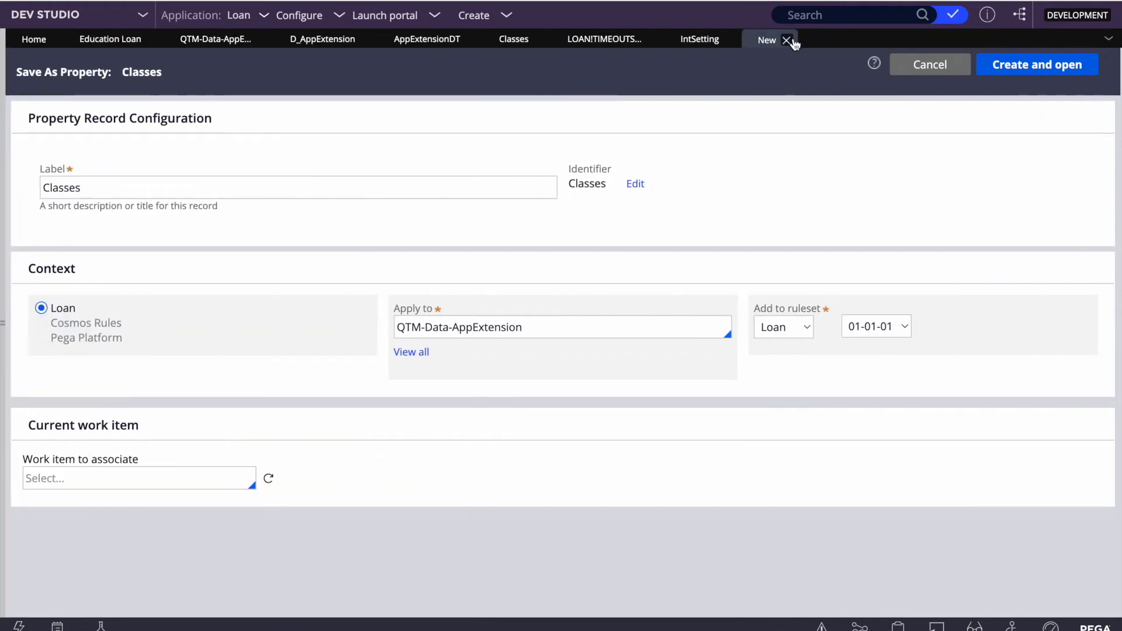
{"action": "left_click", "coordinate": [788, 40]}
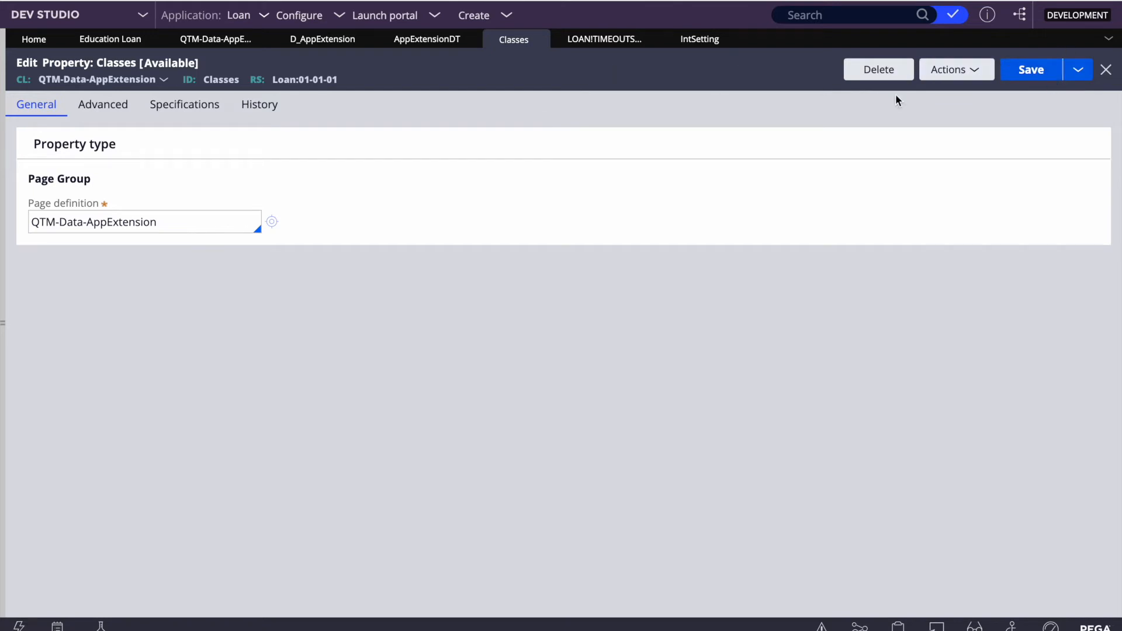
{"action": "left_click", "coordinate": [1078, 75]}
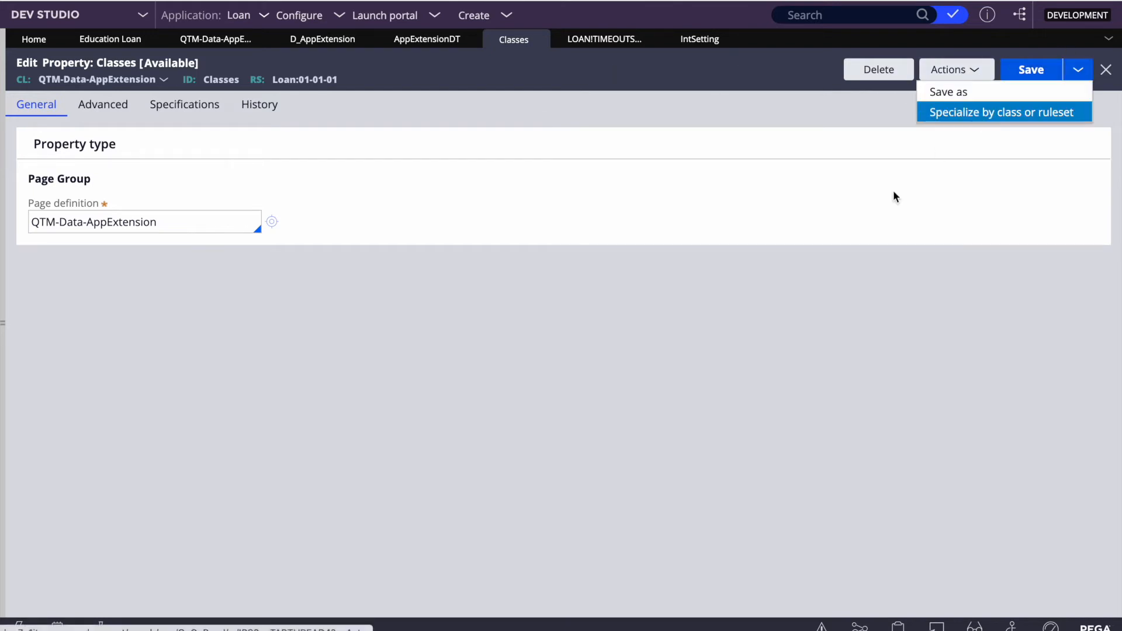
- Start a new Data Model property record and label it Classes1
{"action": "left_click", "coordinate": [478, 18]}
{"action": "mouse_move", "coordinate": [498, 235]}
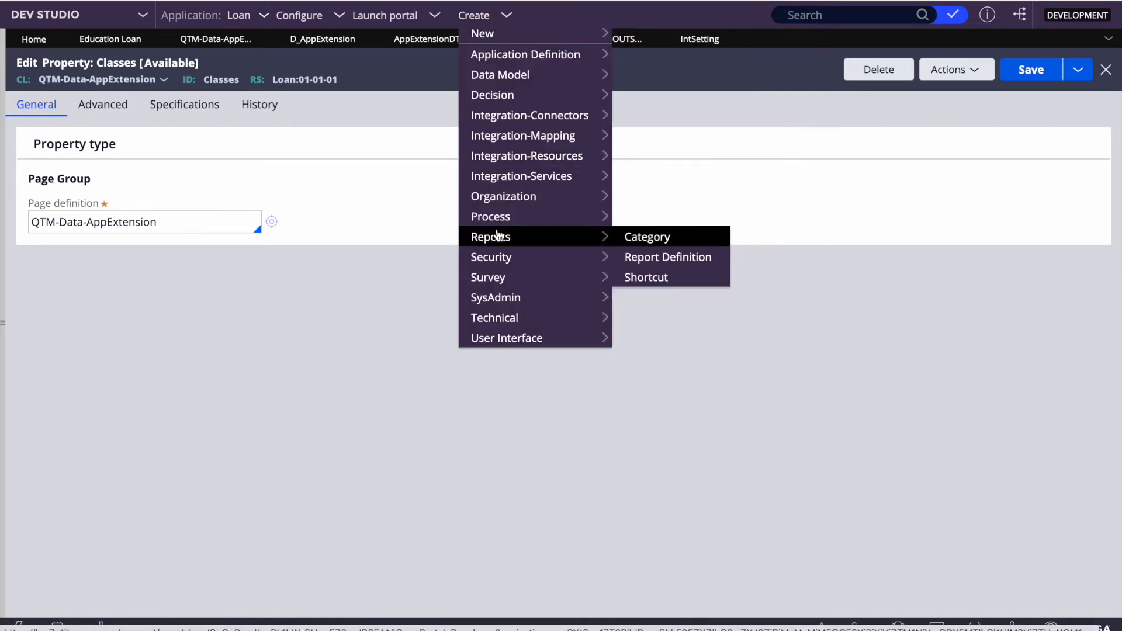
{"action": "mouse_move", "coordinate": [488, 64]}
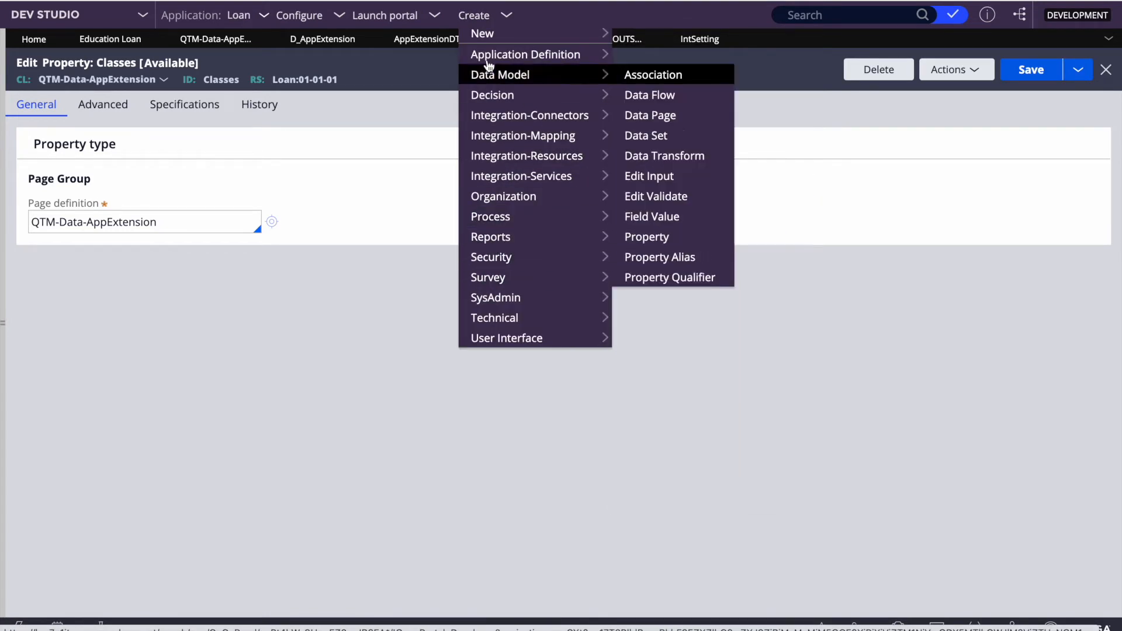
{"action": "left_click", "coordinate": [641, 238]}
{"action": "left_click", "coordinate": [156, 173]}
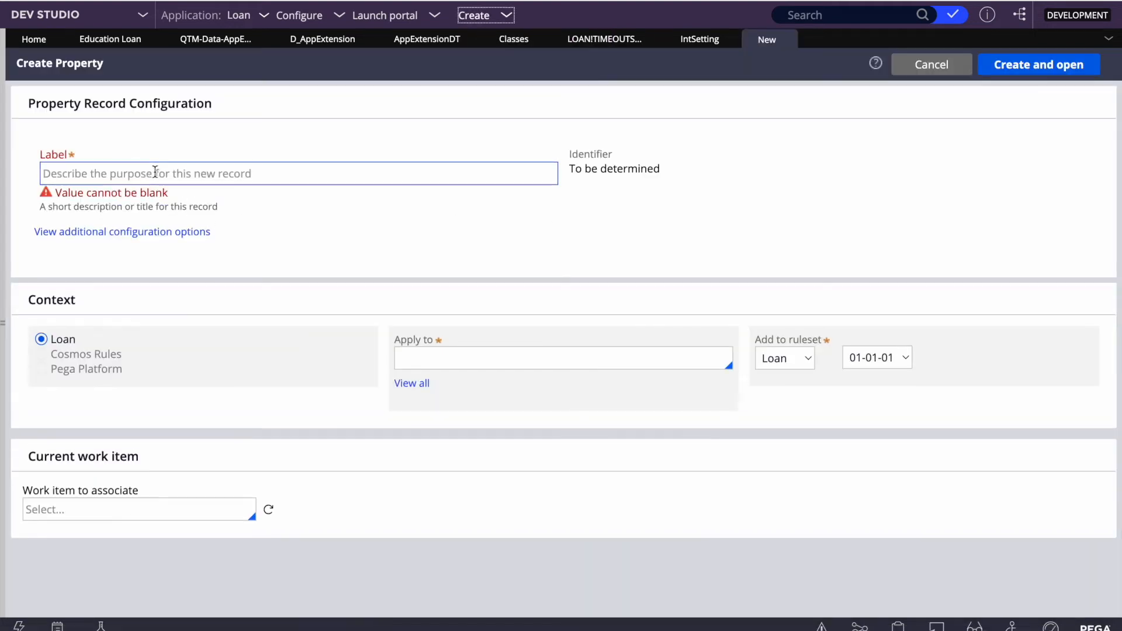
{"action": "left_click", "coordinate": [155, 172]}
{"action": "type", "text": "cl"}
{"action": "key", "text": "BackSpace"}
{"action": "key", "text": "BackSpace"}
{"action": "type", "text": "Classes"}
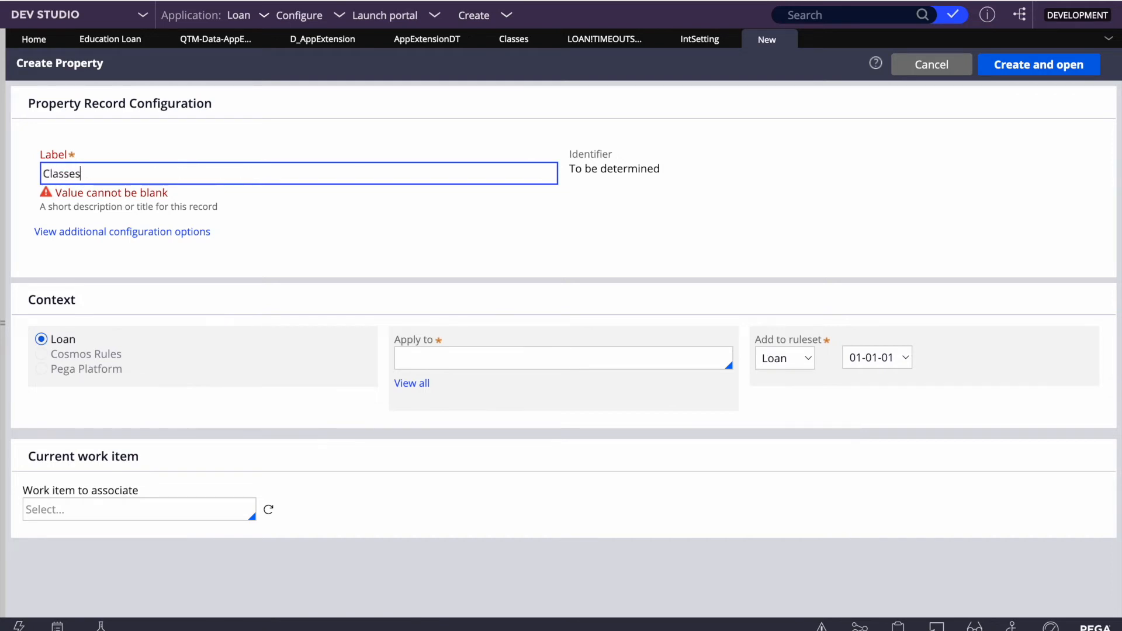
{"action": "left_click", "coordinate": [478, 257]}
- Apply the new property to the QTM-Data-AppExtension class, then create and open the record
{"action": "left_click", "coordinate": [516, 342]}
{"action": "key", "text": "Down"}
{"action": "key", "text": "Down"}
{"action": "key", "text": "Down"}
{"action": "key", "text": "Down"}
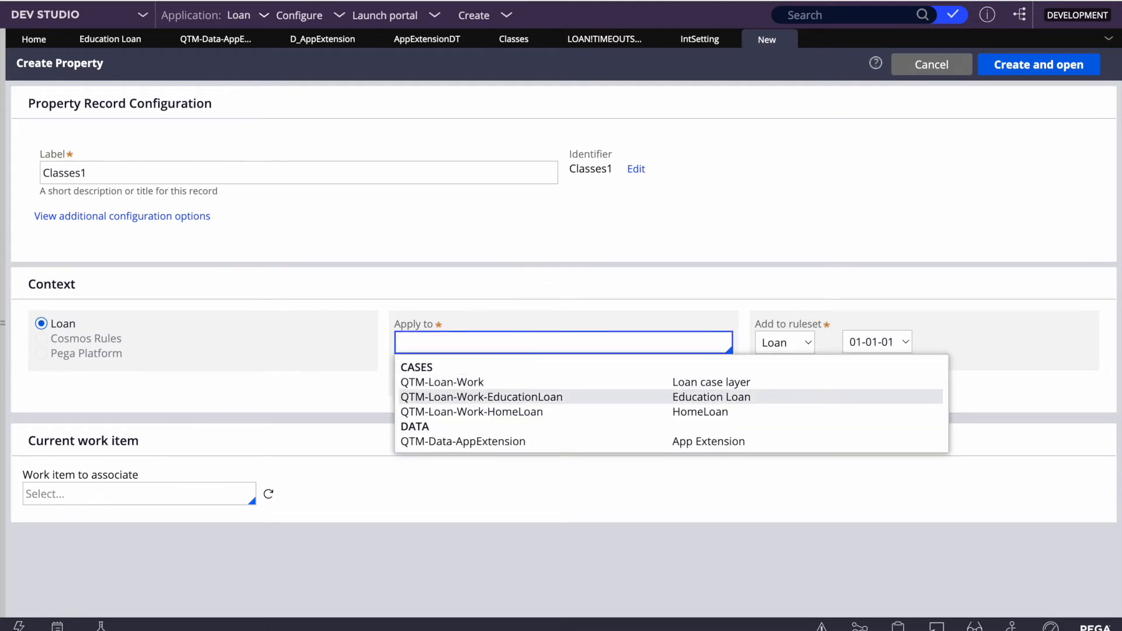
{"action": "key", "text": "Return"}
{"action": "left_click", "coordinate": [1027, 73]}
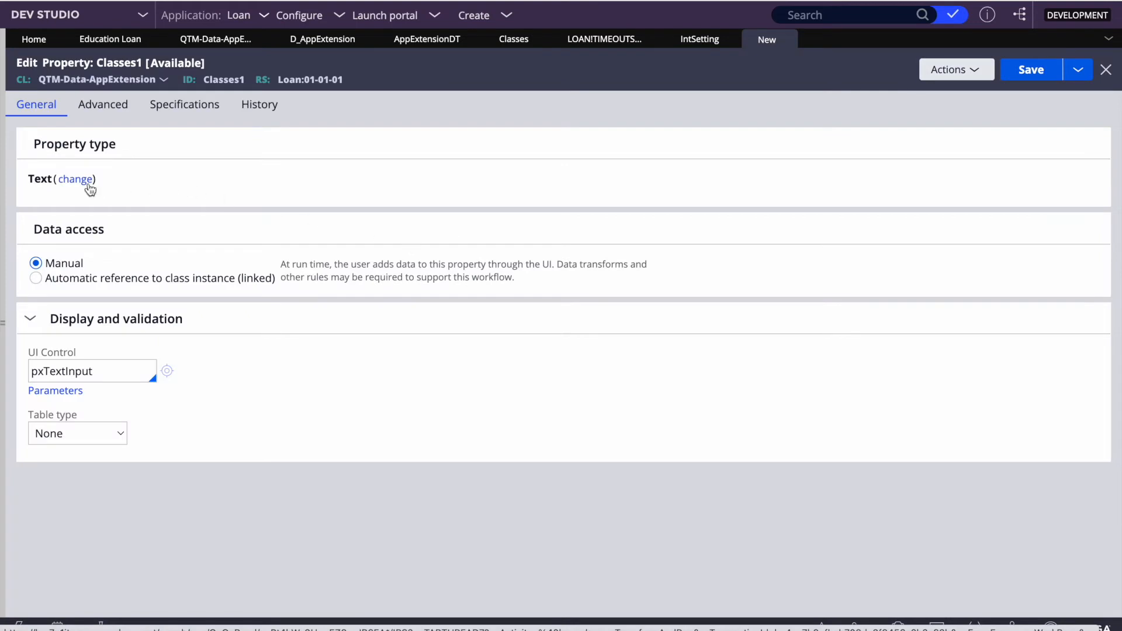
- Change the Classes1 property type to Value Group and save the record
{"action": "left_click", "coordinate": [75, 181]}
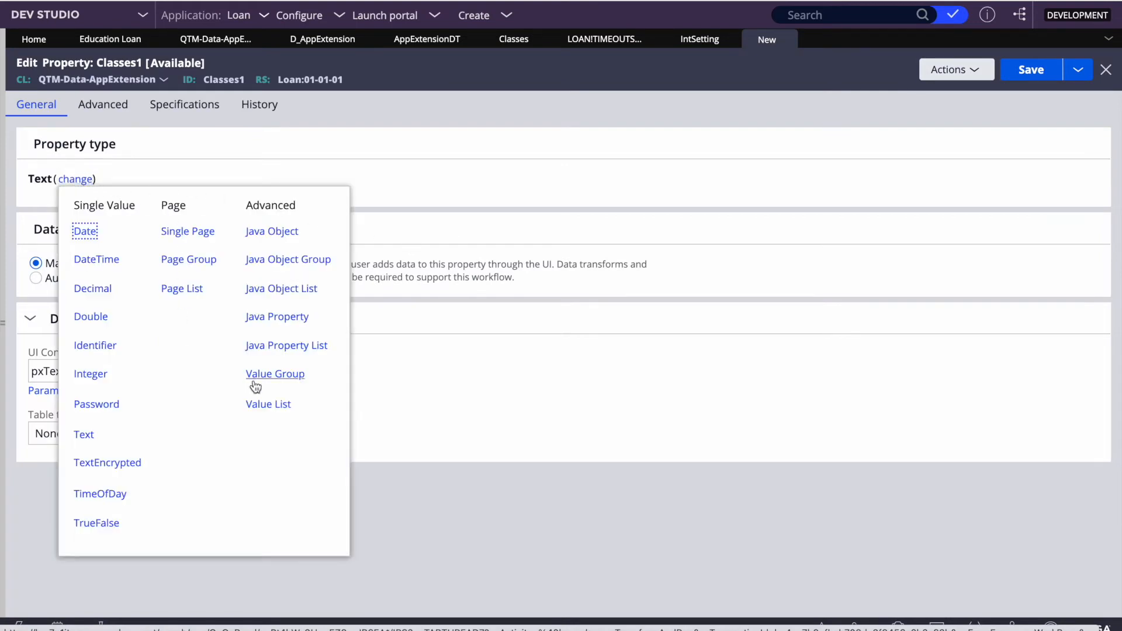
{"action": "left_click", "coordinate": [273, 377]}
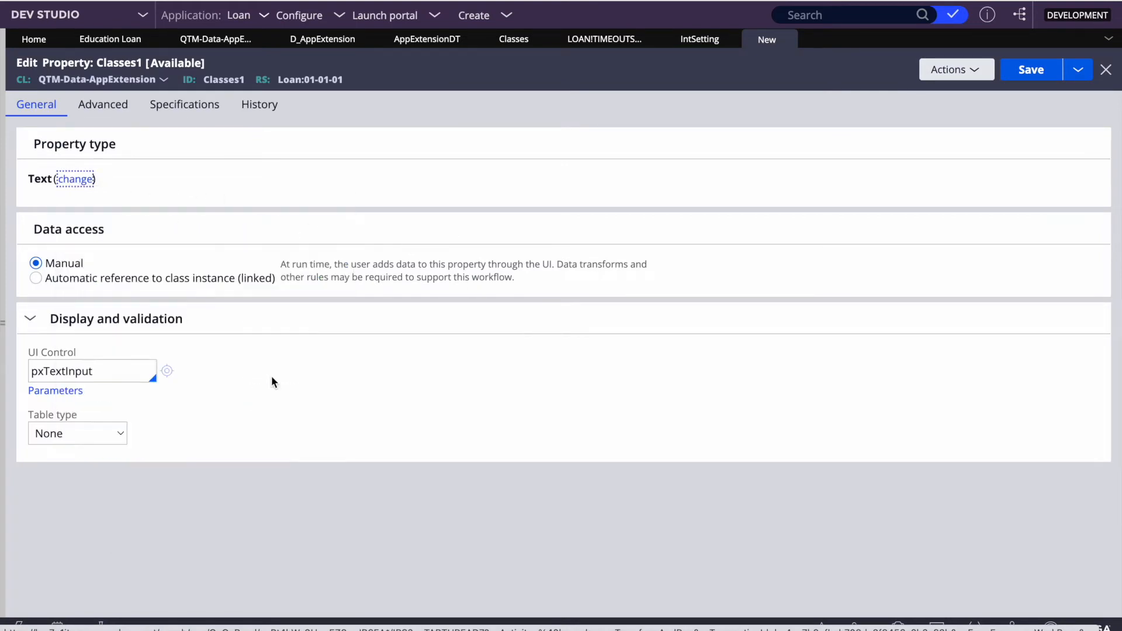
{"action": "left_click", "coordinate": [1028, 70]}
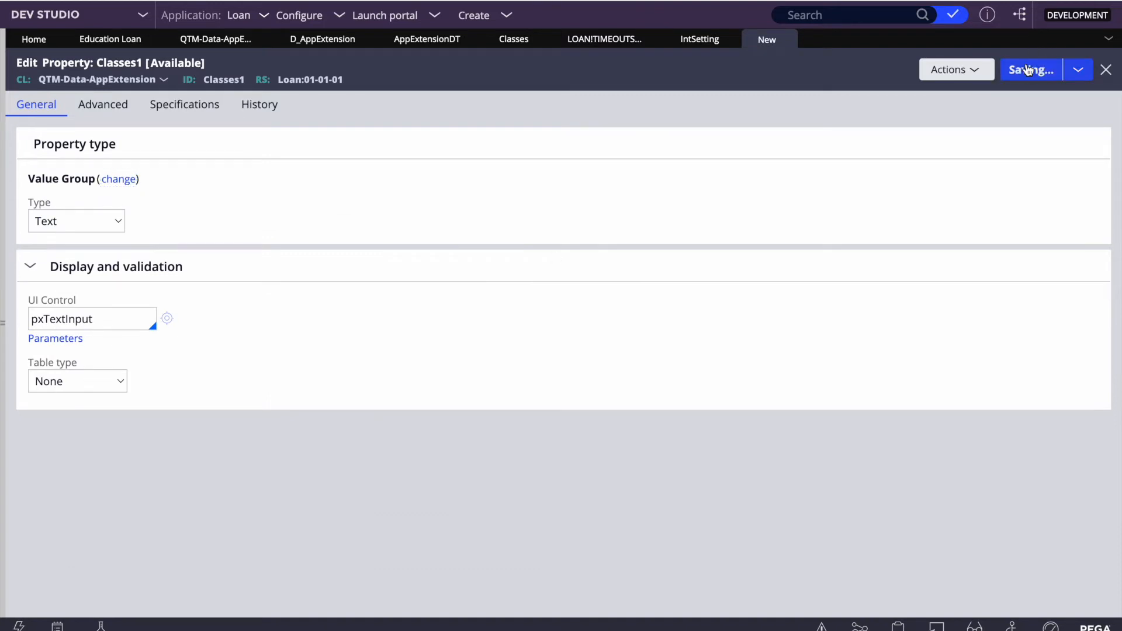
- In the AppExtensionDT data transform, insert a new Set step above the IntSetting(GetEmployeeDetails) step
{"action": "left_click", "coordinate": [319, 39]}
{"action": "left_click", "coordinate": [411, 40]}
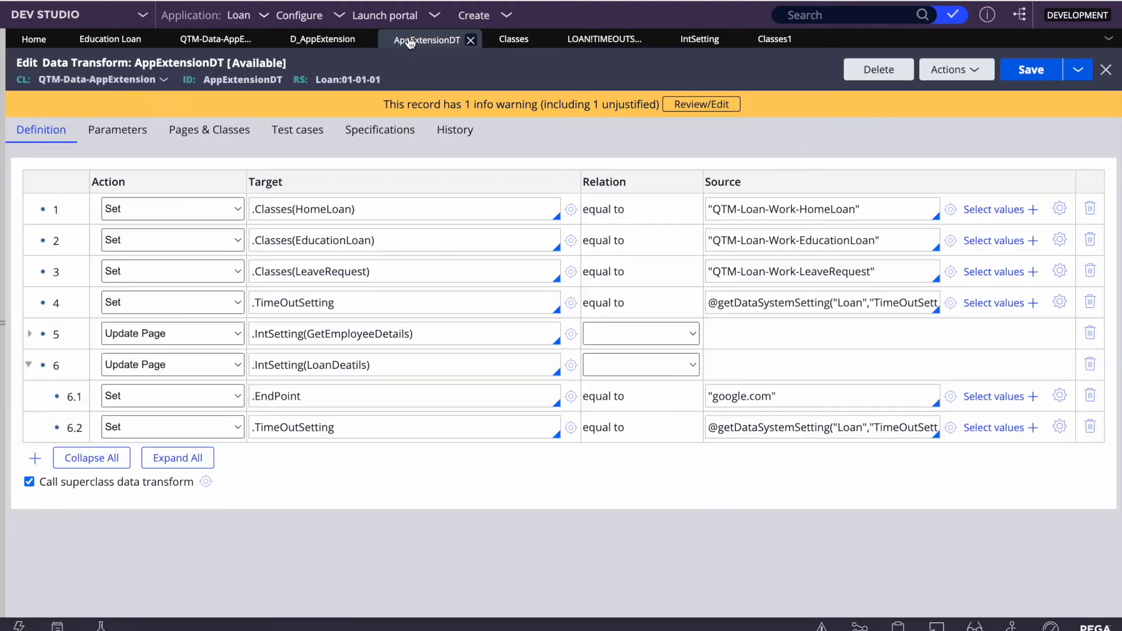
{"action": "left_click", "coordinate": [29, 365]}
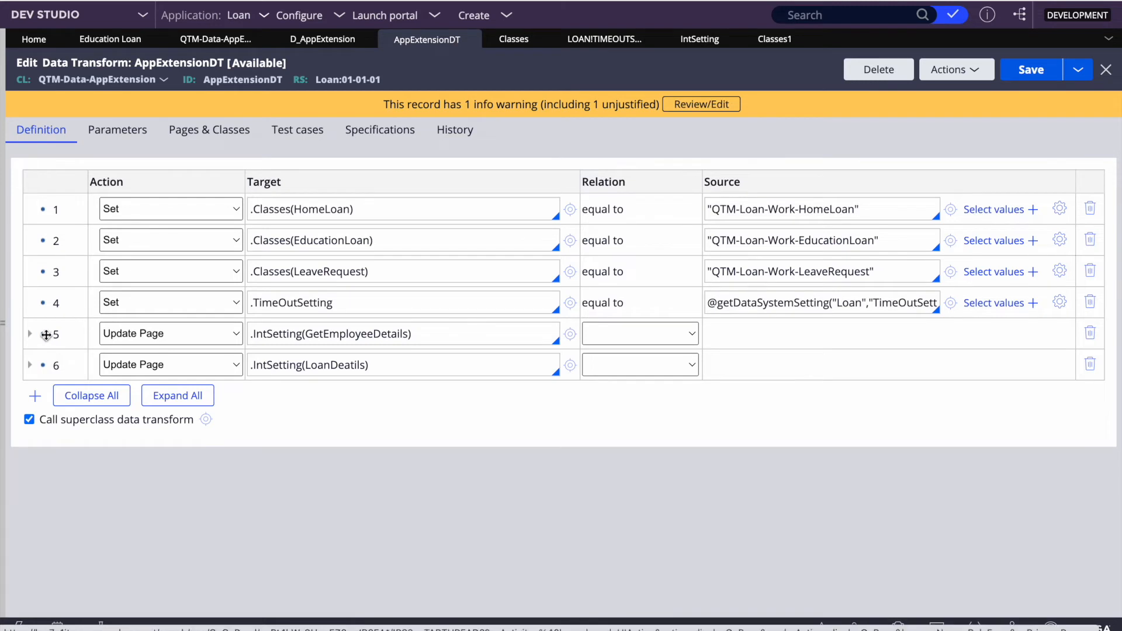
{"action": "right_click", "coordinate": [44, 334]}
{"action": "left_click", "coordinate": [93, 353]}
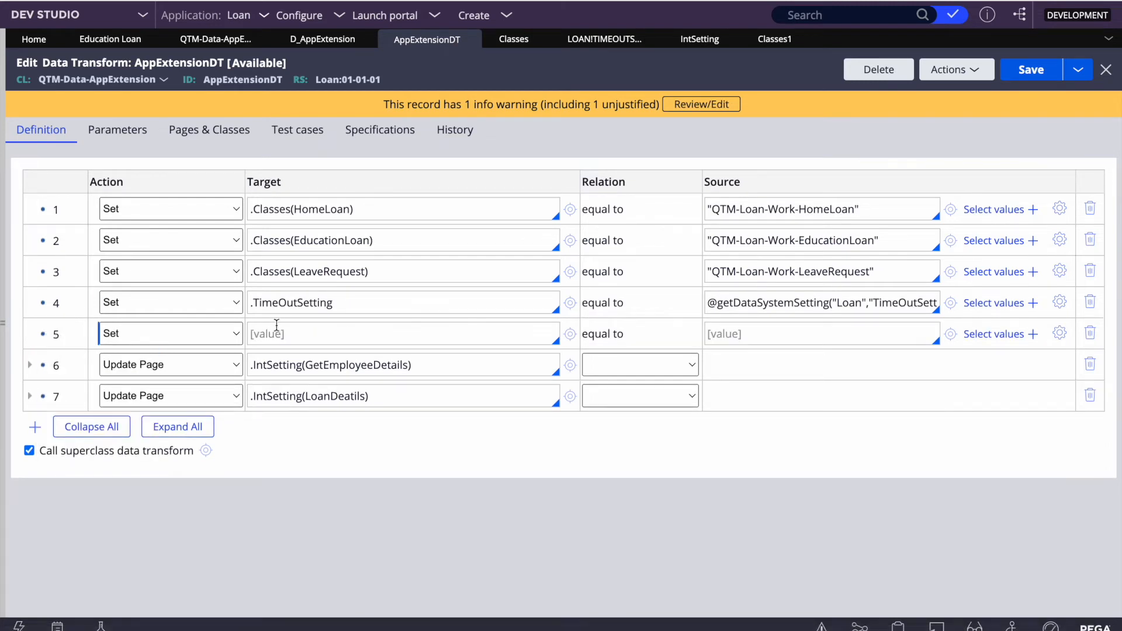
- Set the new step's target to .Classes1(HomeLoan), reusing the HomeLoan subscript from the first step
{"action": "type", "text": "."}
{"action": "key", "text": "Down"}
{"action": "key", "text": "Down"}
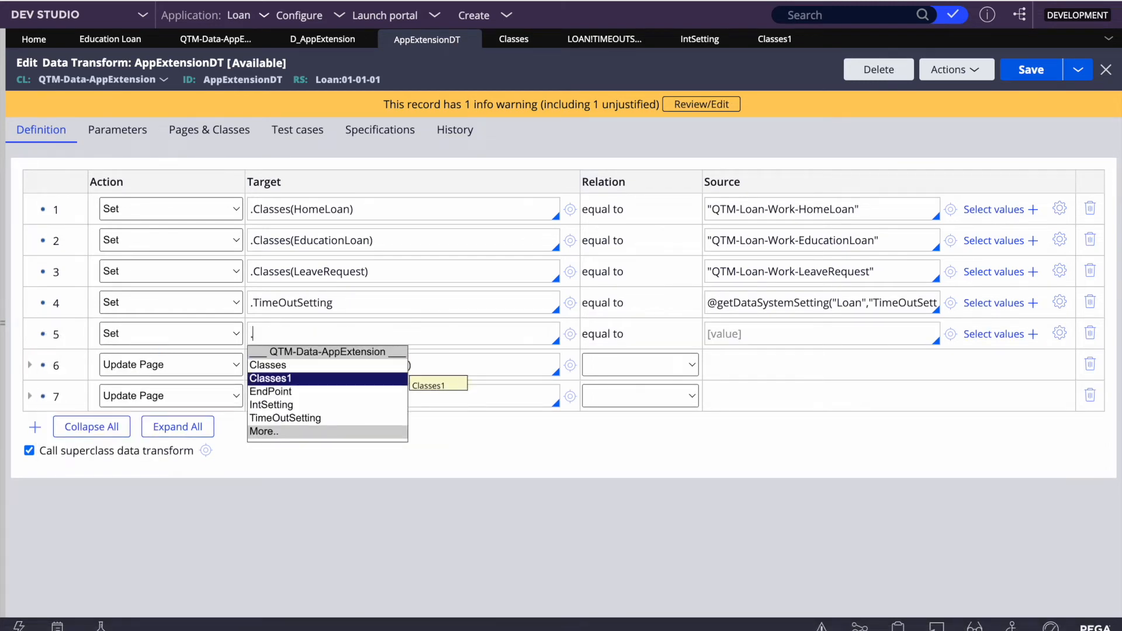
{"action": "key", "text": "Return"}
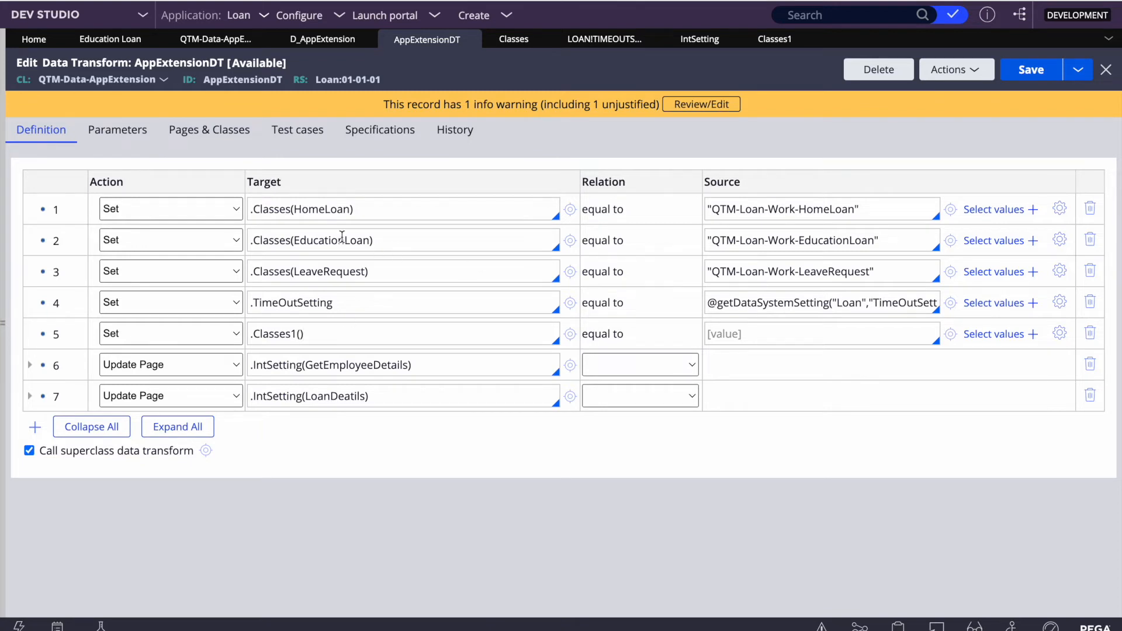
{"action": "double_click", "coordinate": [306, 206]}
{"action": "key", "text": "ctrl+c"}
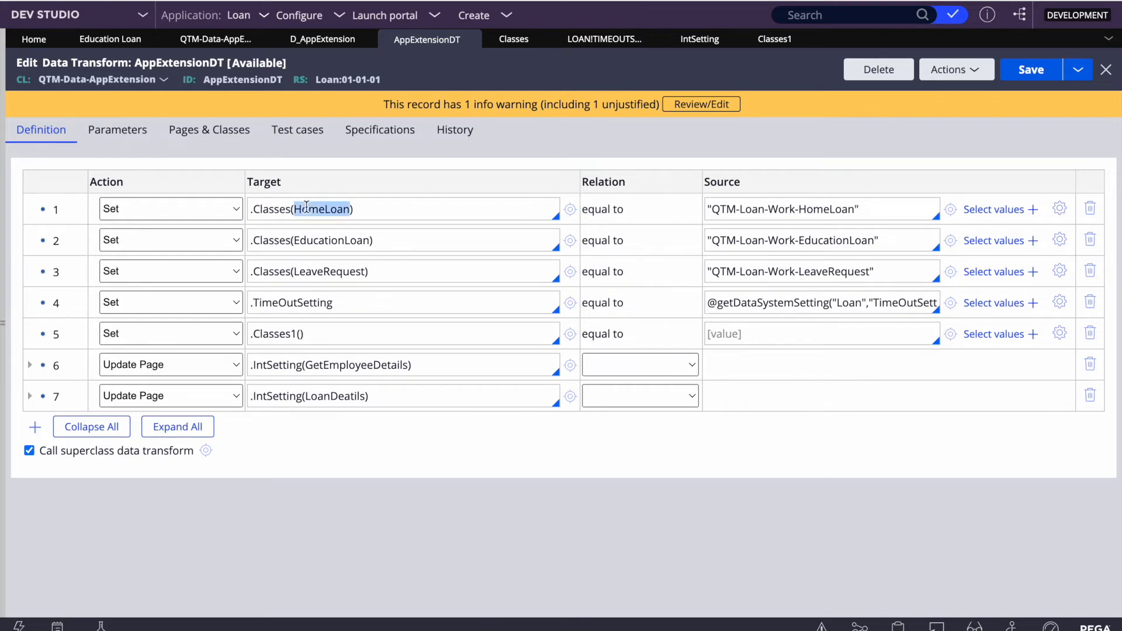
{"action": "left_click", "coordinate": [303, 333]}
{"action": "type", "text": "("}
{"action": "key", "text": "ctrl+v"}
{"action": "key", "text": "Left"}
{"action": "key", "text": "Left"}
{"action": "key", "text": "Left"}
{"action": "key", "text": "BackSpace"}
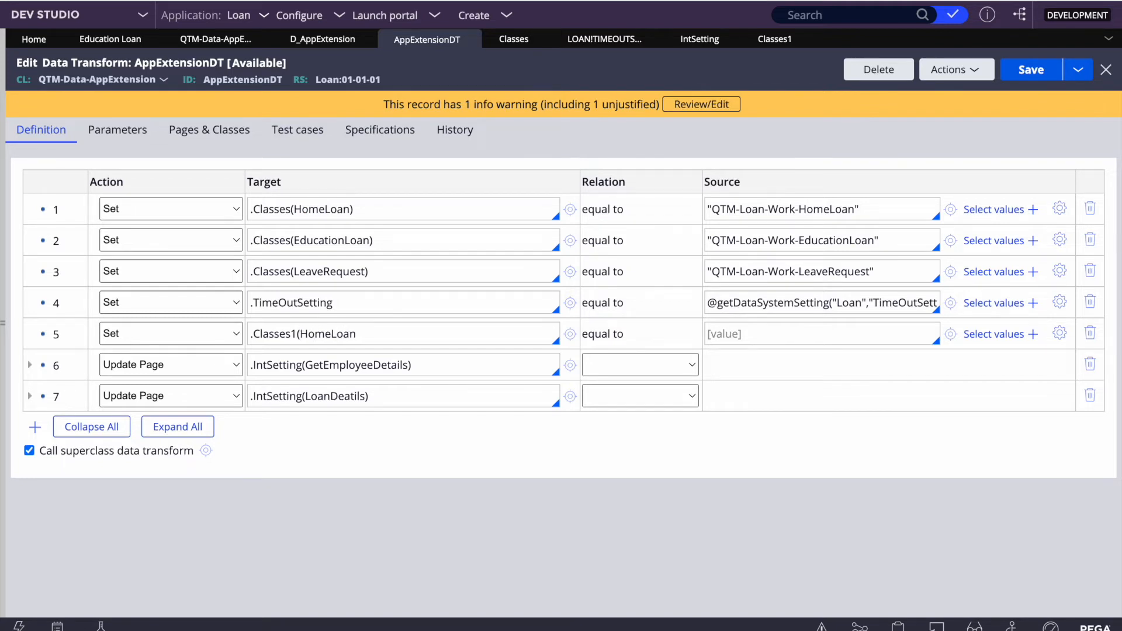
- Copy the first step's source "QTM-Loan-Work-HomeLoan" into the .Classes1(HomeLoan) step and save the data transform
{"action": "triple_click", "coordinate": [798, 206]}
{"action": "key", "text": "ctrl+c"}
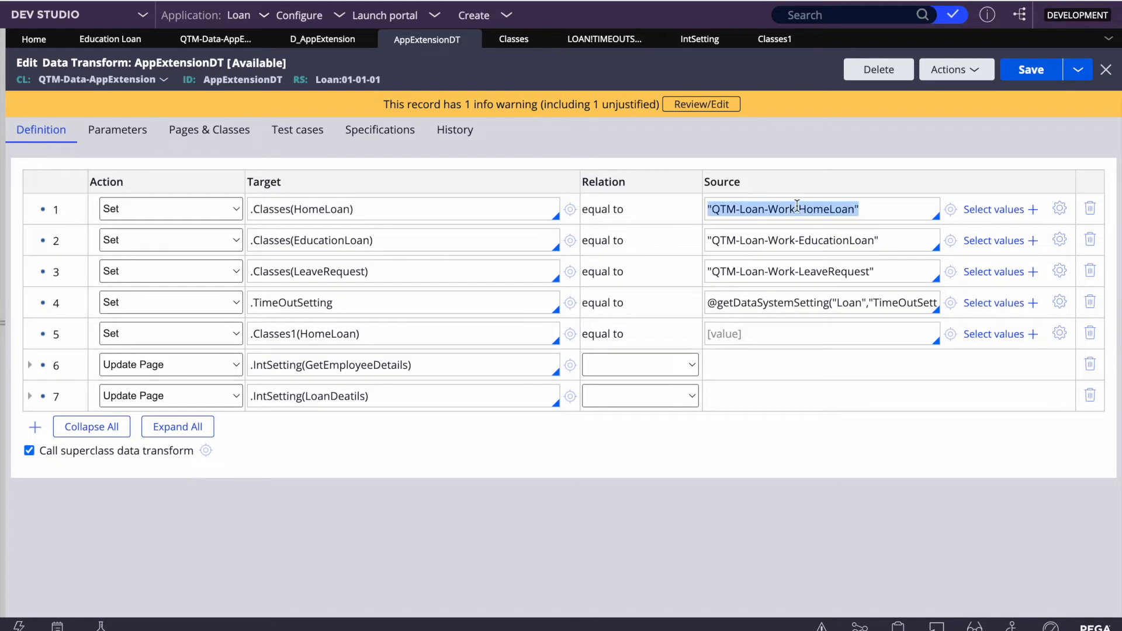
{"action": "left_click", "coordinate": [729, 334]}
{"action": "key", "text": "ctrl+v"}
{"action": "left_click", "coordinate": [1015, 84]}
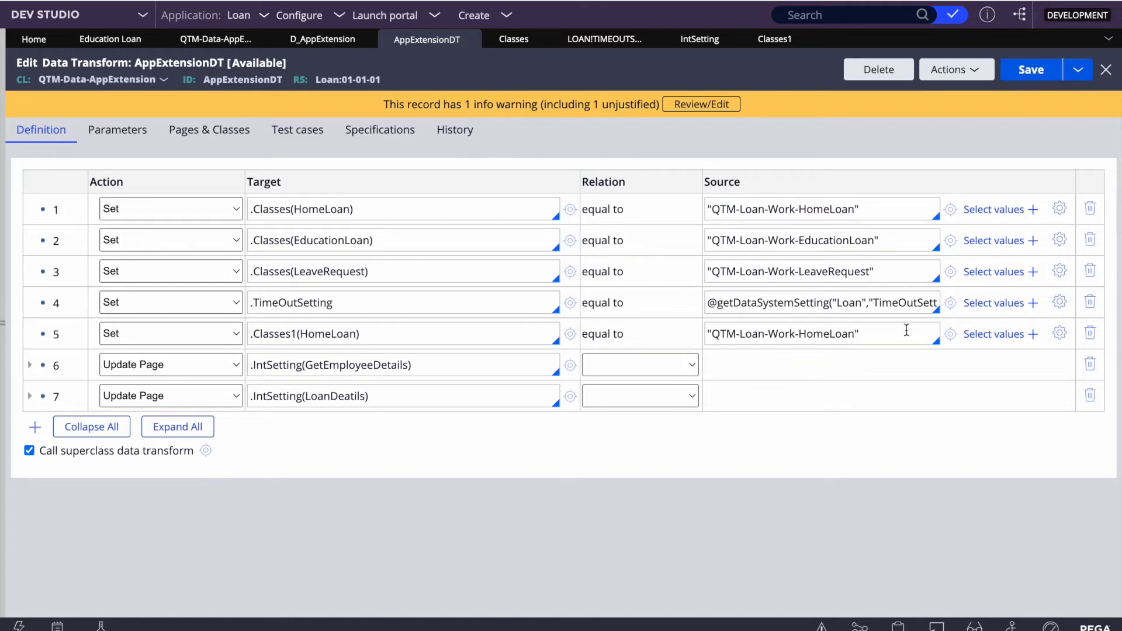
- Run the D_AppExtension data page with all its instances flushed before execution, and expand Classes1 in the results
{"action": "left_click", "coordinate": [318, 41]}
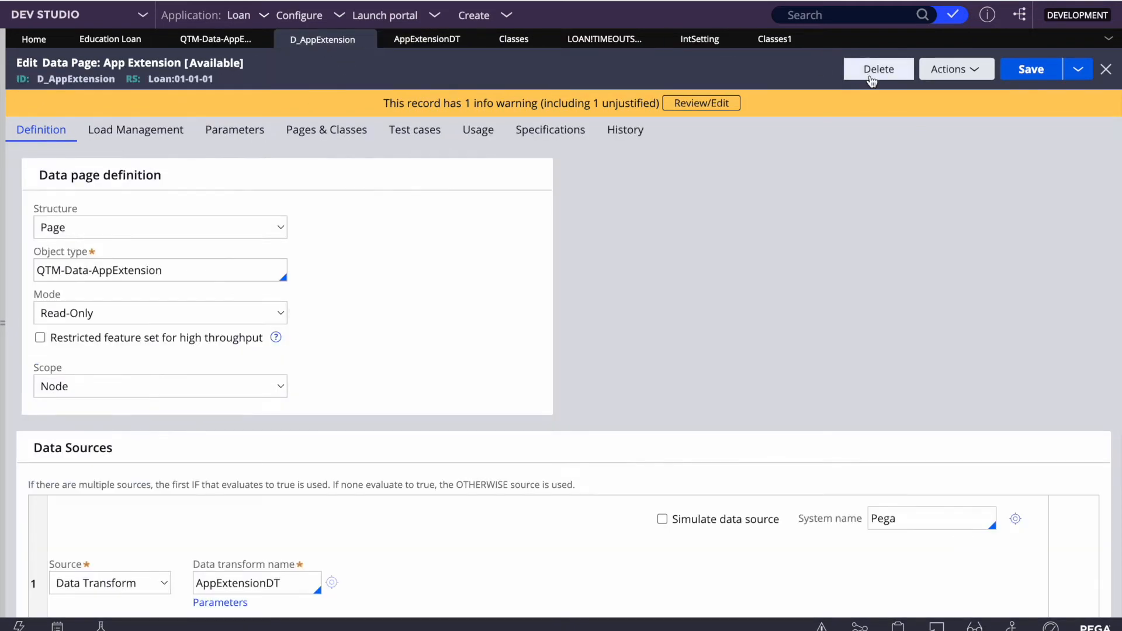
{"action": "left_click", "coordinate": [956, 75]}
{"action": "left_click", "coordinate": [935, 94]}
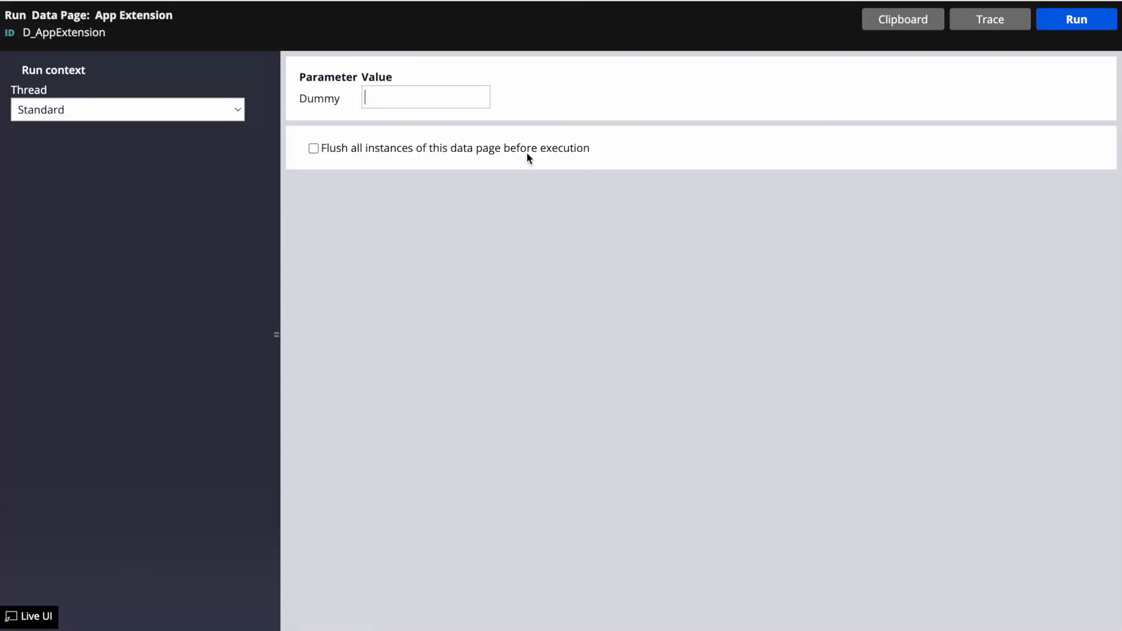
{"action": "left_click", "coordinate": [313, 148]}
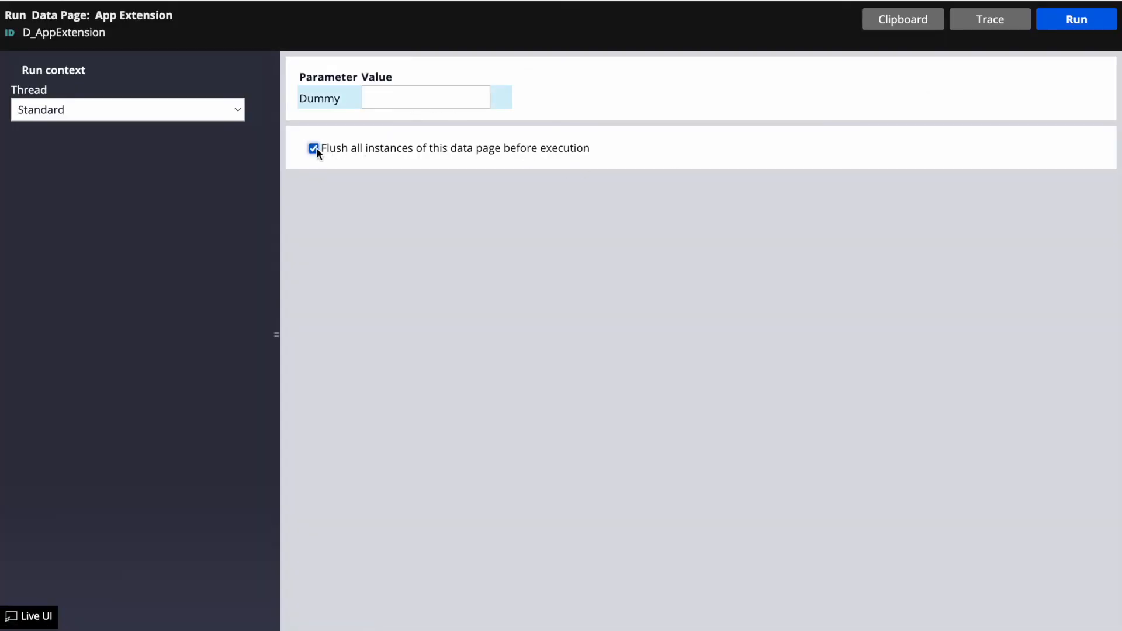
{"action": "left_click", "coordinate": [1076, 21]}
{"action": "left_click", "coordinate": [660, 395]}
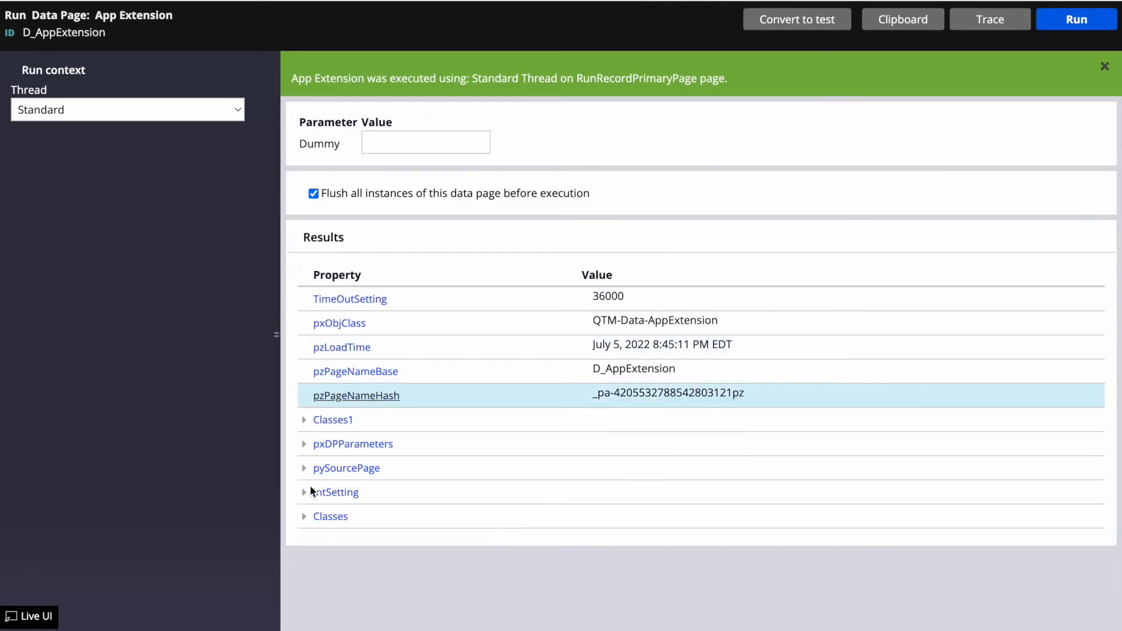
{"action": "left_click", "coordinate": [304, 420]}
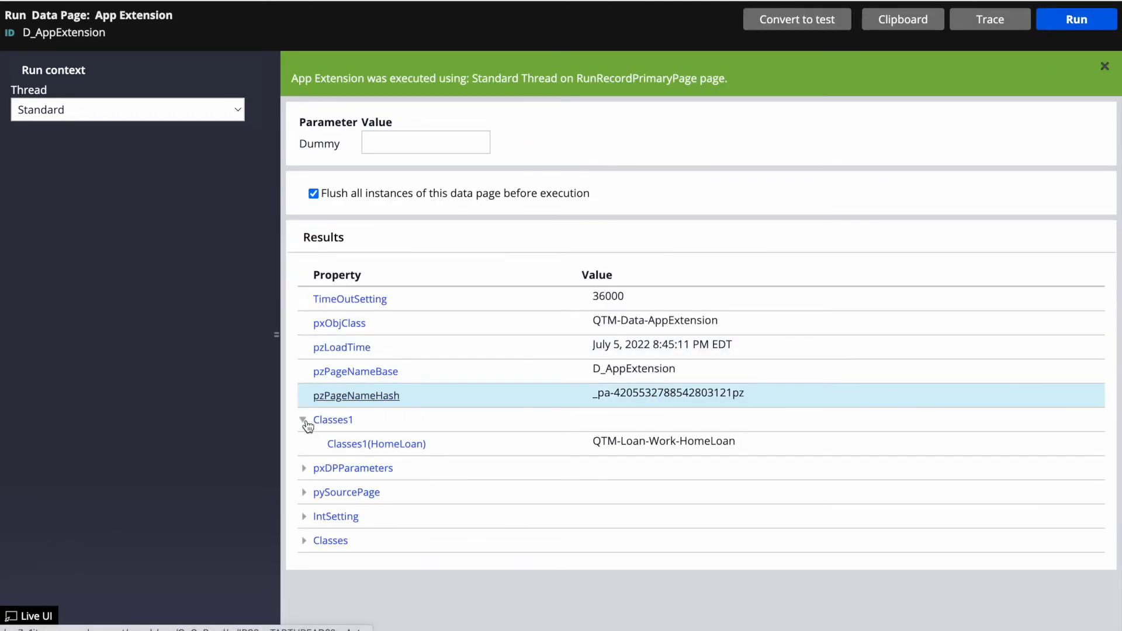
- Check the Classes1(HomeLoan) value in the results and delete the Page Group property Classes with the deletion reason "nr"
{"action": "left_click", "coordinate": [376, 452]}
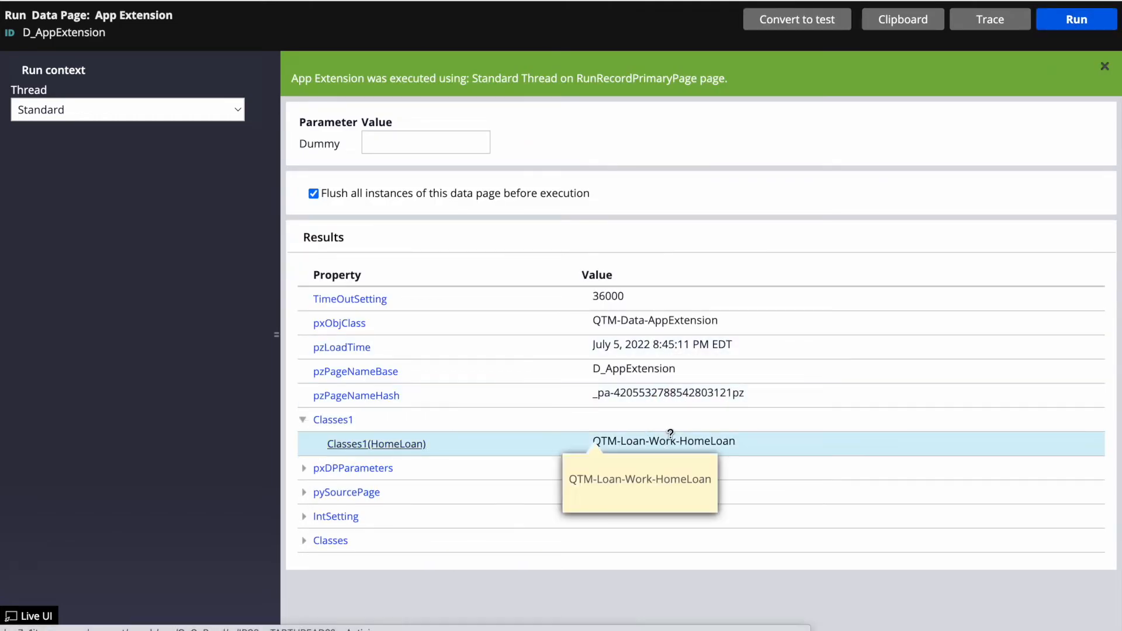
{"action": "left_click", "coordinate": [394, 377]}
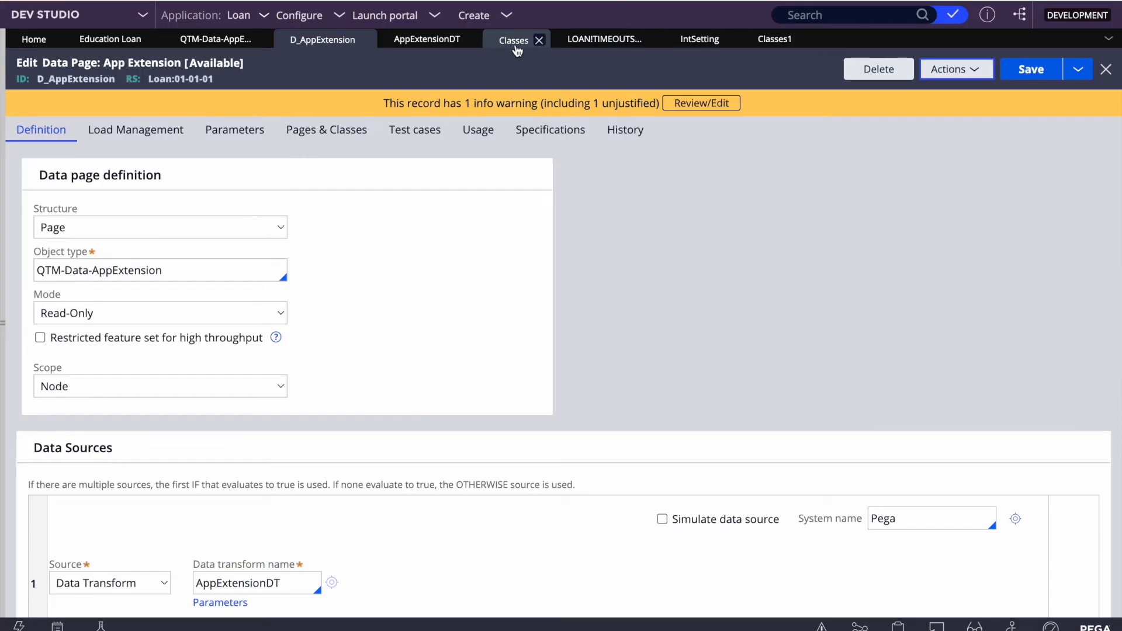
{"action": "left_click", "coordinate": [517, 51]}
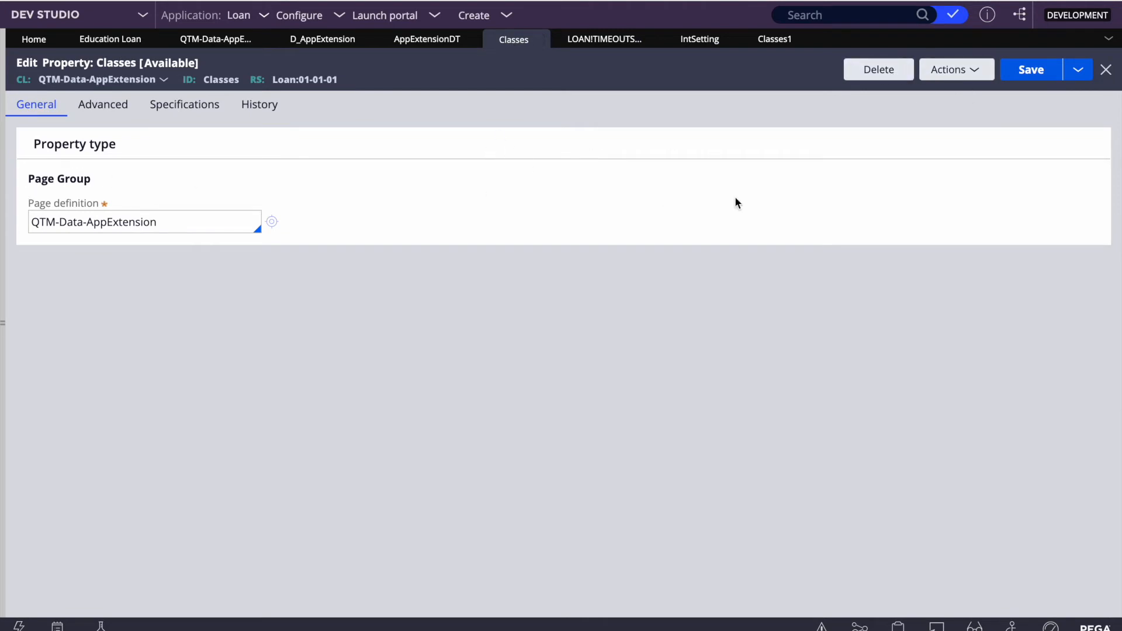
{"action": "left_click", "coordinate": [880, 71]}
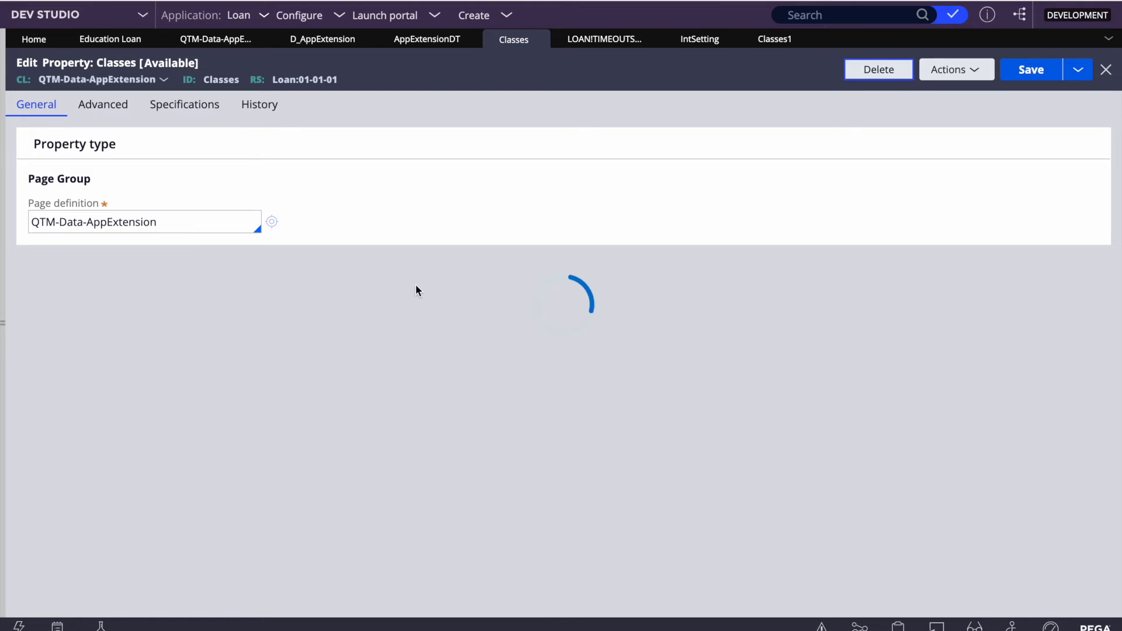
{"action": "type", "text": "nr"}
{"action": "key", "text": "Return"}
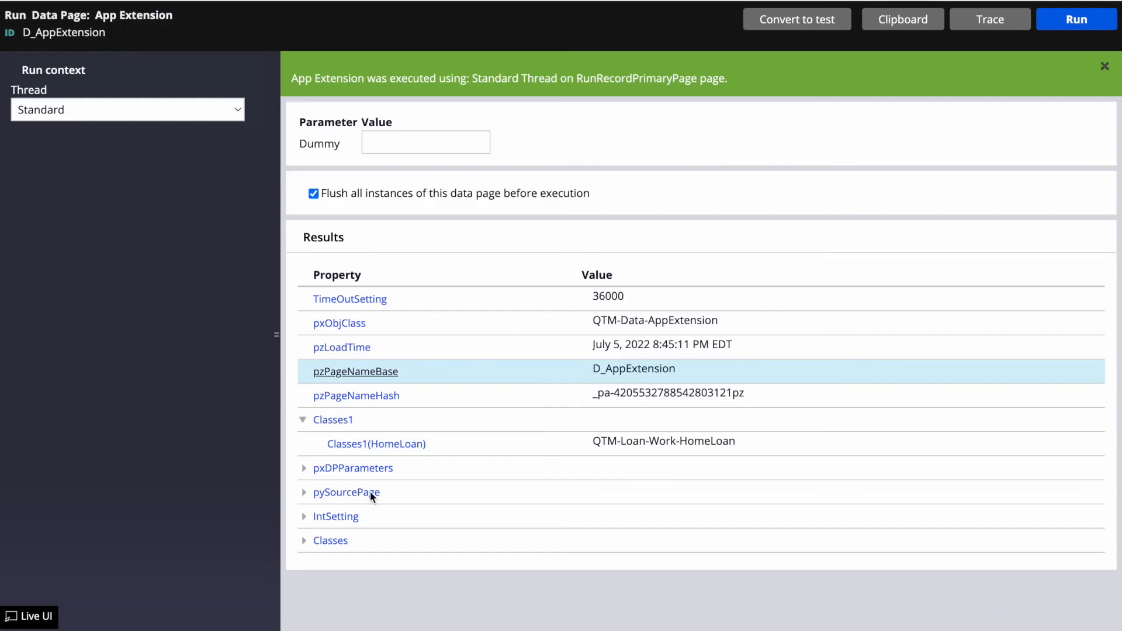
- Expand Classes and its HomeLoan entry in the run results and compare them with Classes1(HomeLoan)
{"action": "left_click", "coordinate": [304, 541]}
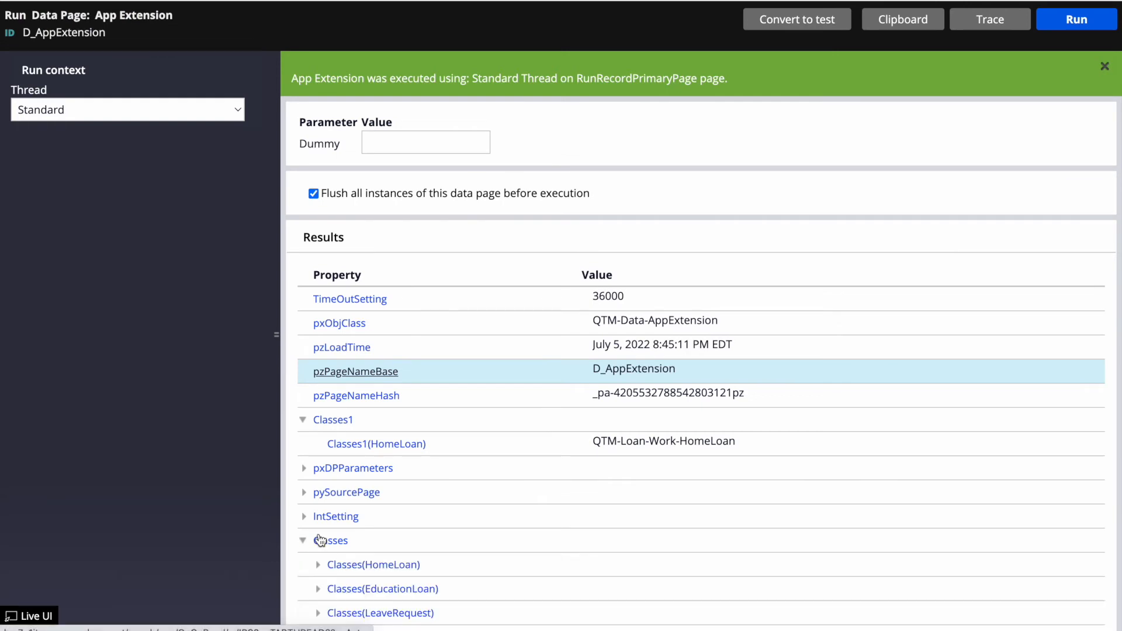
{"action": "left_click", "coordinate": [325, 565]}
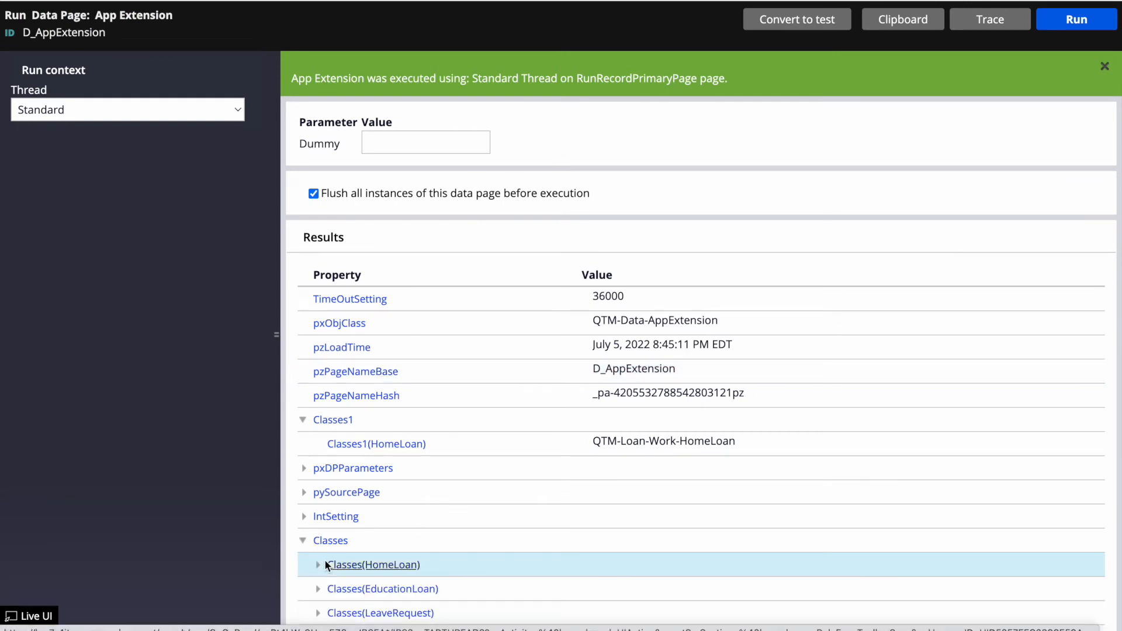
{"action": "left_click", "coordinate": [325, 563]}
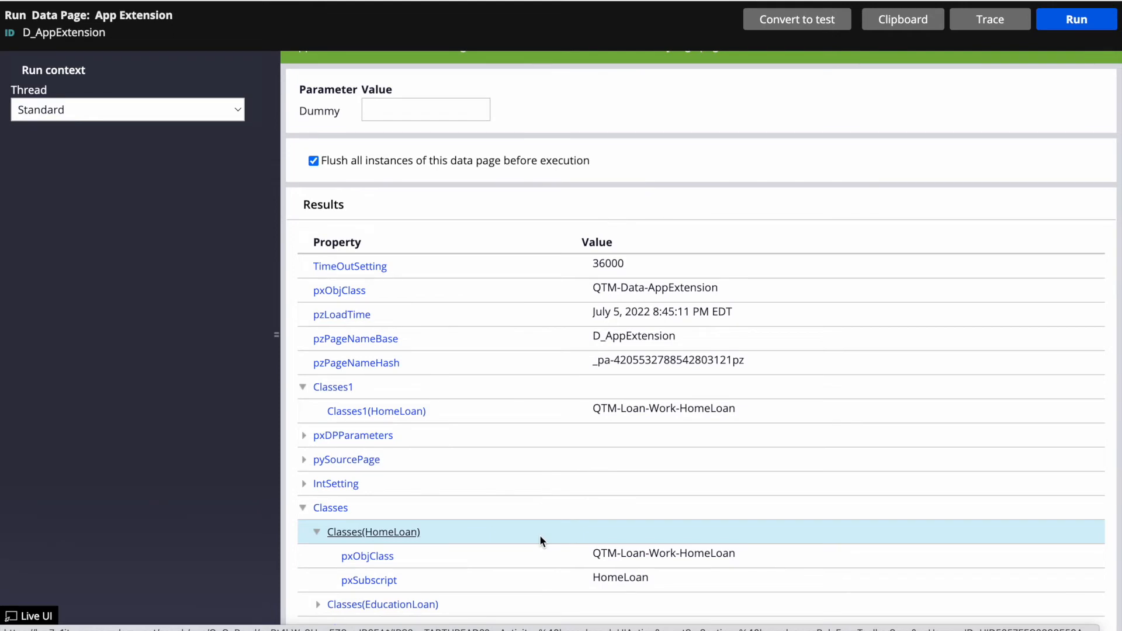
{"action": "left_click", "coordinate": [560, 408]}
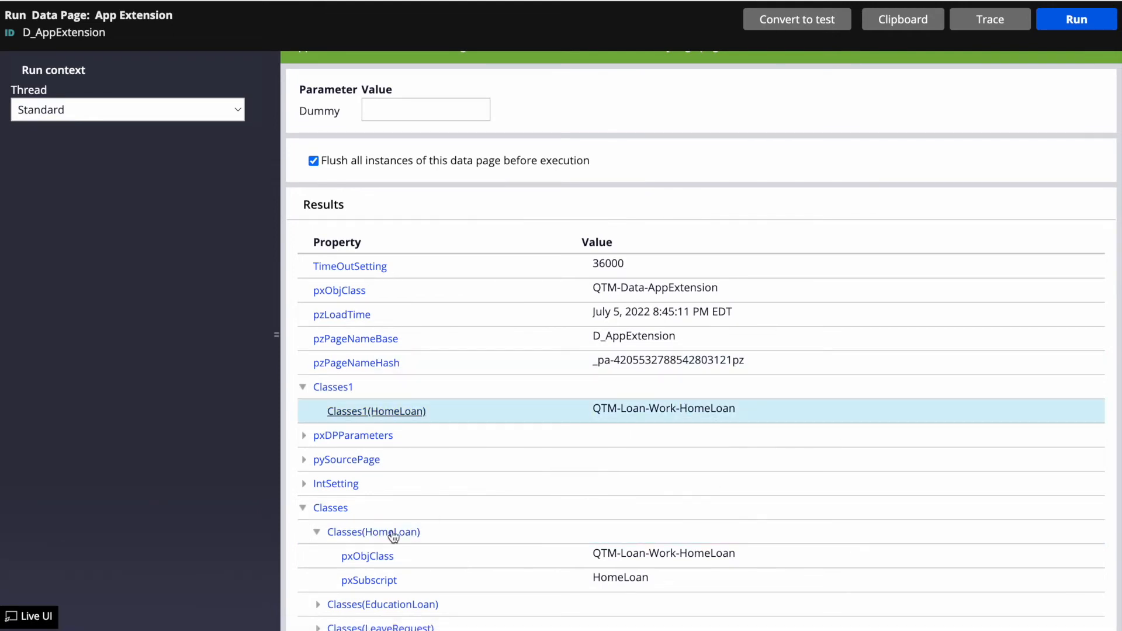
- Collapse Classes, examine the properties of IntSetting(LoanDeatils) in the run results, and collapse IntSetting again
{"action": "left_click", "coordinate": [303, 508]}
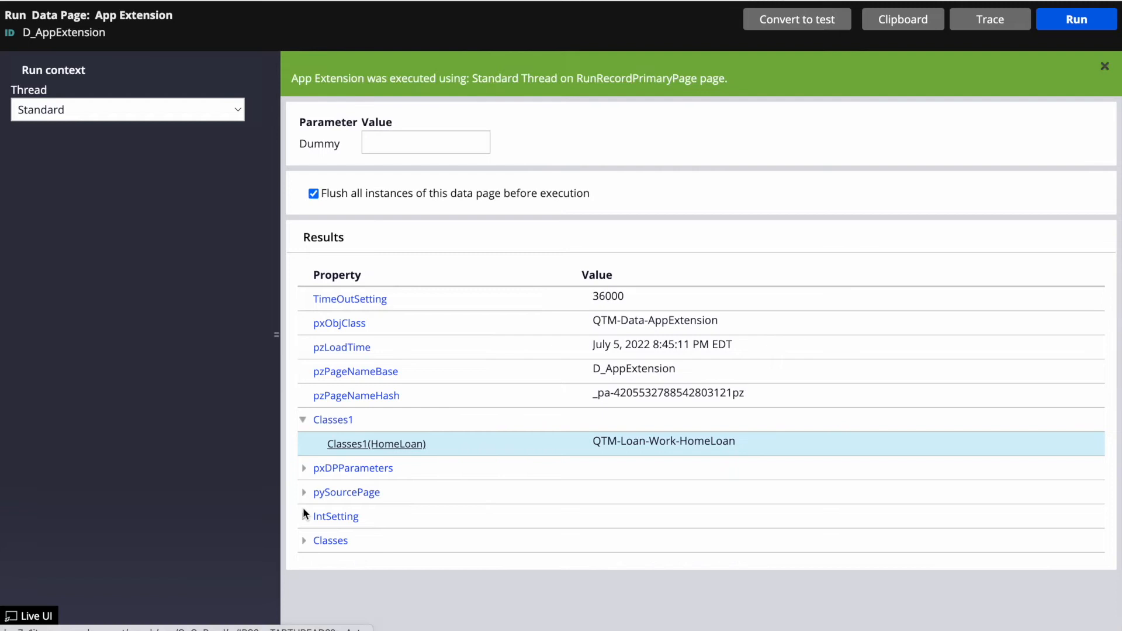
{"action": "left_click", "coordinate": [304, 517]}
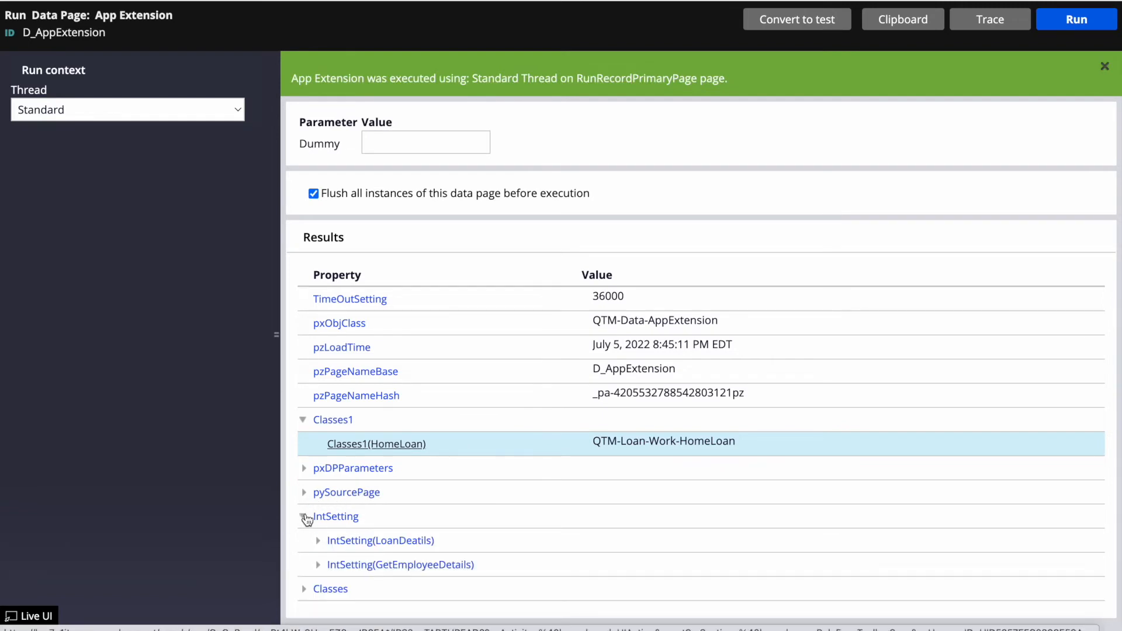
{"action": "left_click", "coordinate": [318, 540]}
{"action": "scroll", "coordinate": [489, 506], "scroll_direction": "down", "scroll_amount": 1}
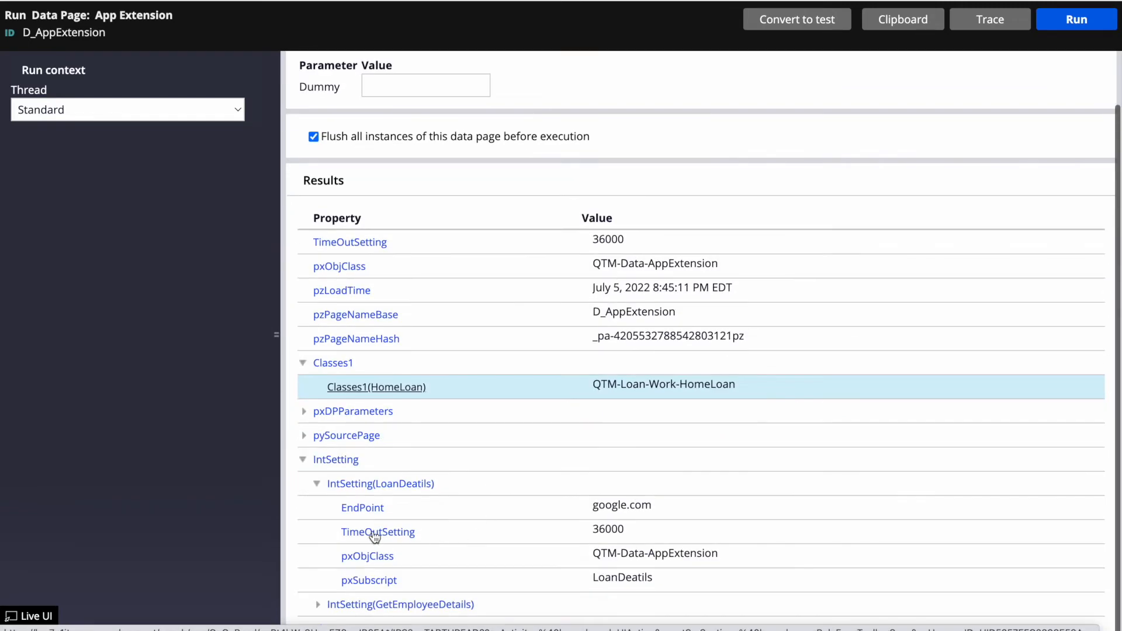
{"action": "left_click", "coordinate": [299, 458]}
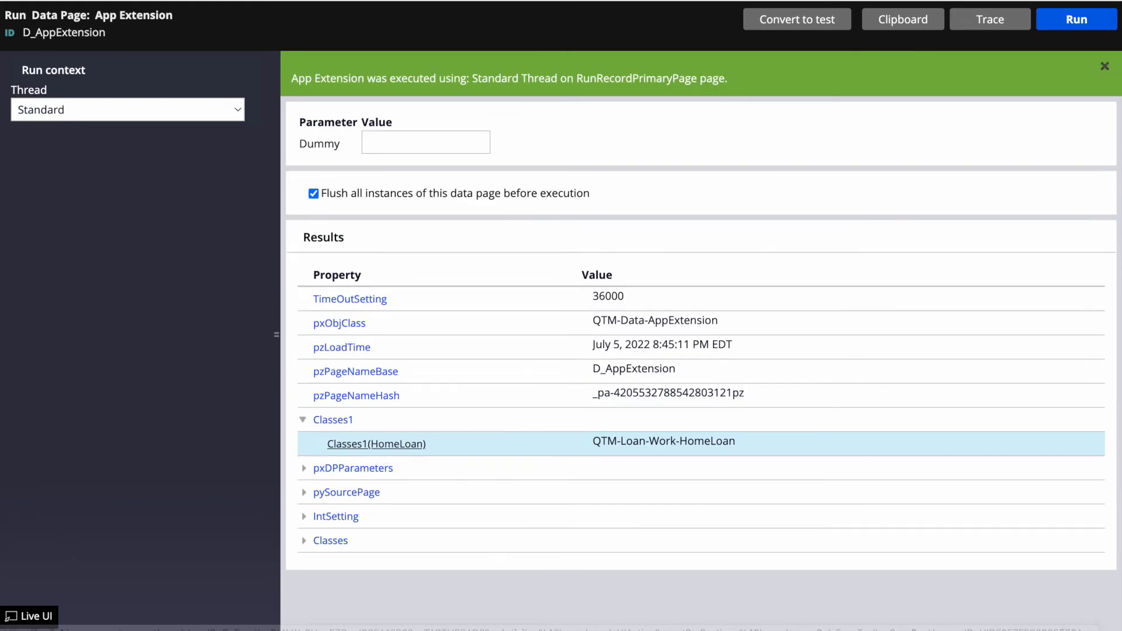
- Delete the Value Group property Classes1, giving "nr" as the reason for deletion
{"action": "left_click", "coordinate": [818, 1]}
{"action": "left_click", "coordinate": [775, 41]}
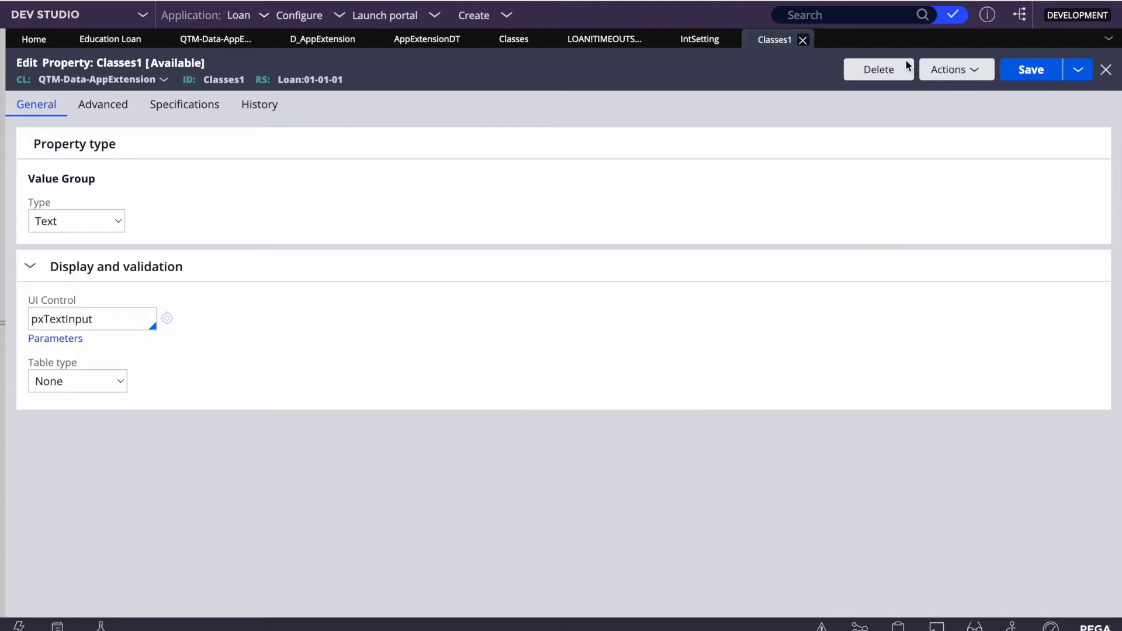
{"action": "left_click", "coordinate": [875, 73]}
{"action": "type", "text": "sd"}
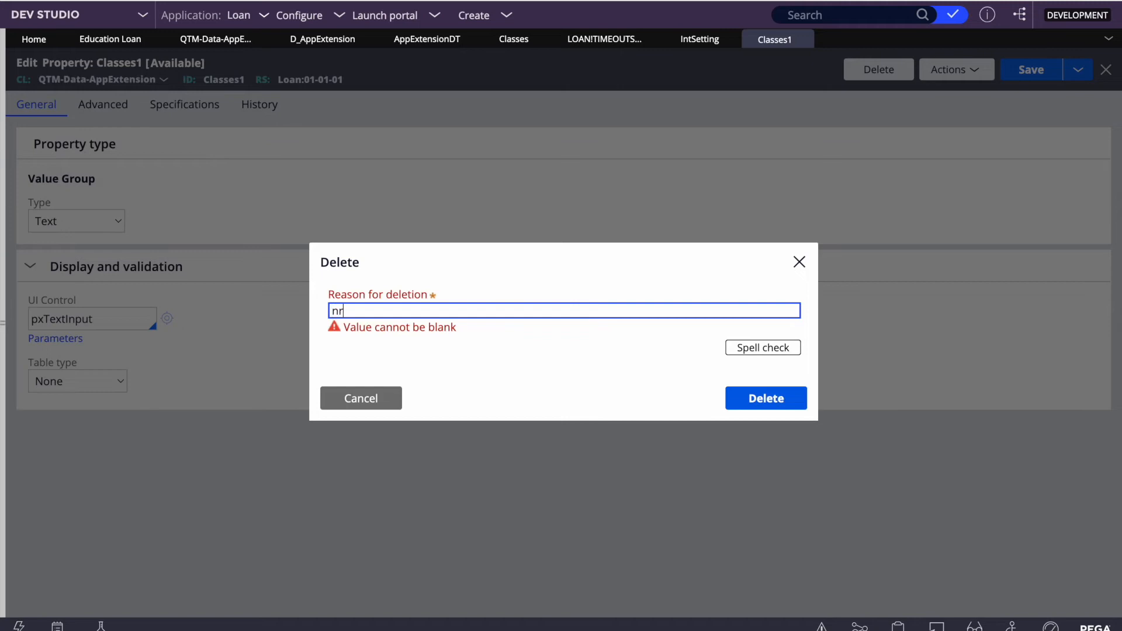
{"action": "key", "text": "Return"}
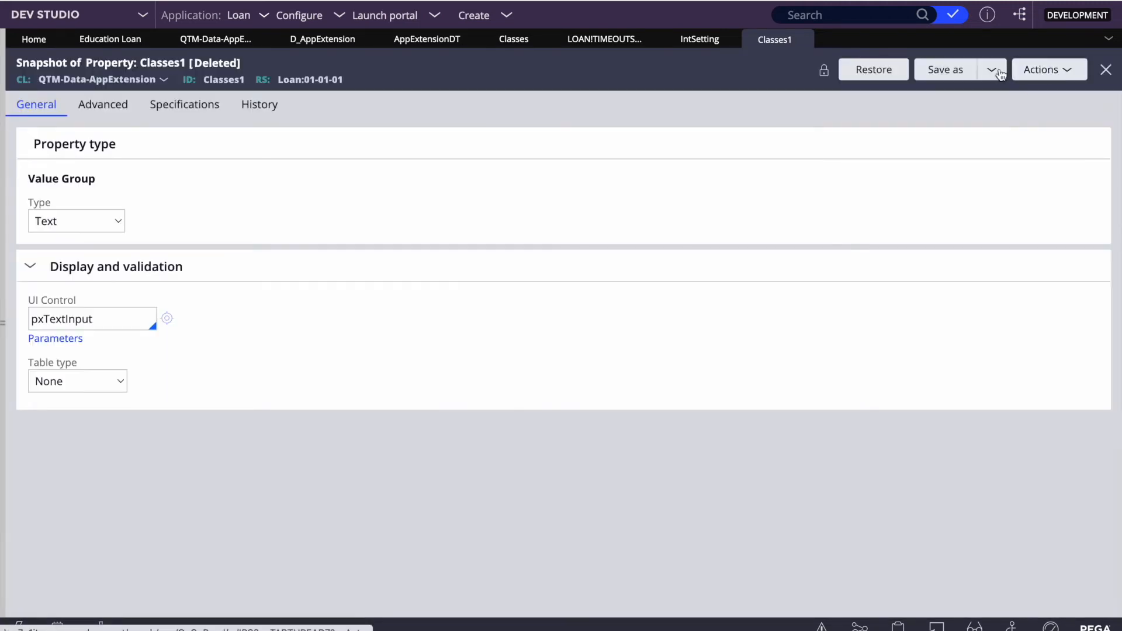
- Save the deleted Classes1 property as a new property labelled Classes in QTM-Data-AppExtension, ruleset Loan 01-01-01, save it and close its record
{"action": "left_click", "coordinate": [946, 70]}
{"action": "key", "text": "BackSpace"}
{"action": "left_click", "coordinate": [841, 169]}
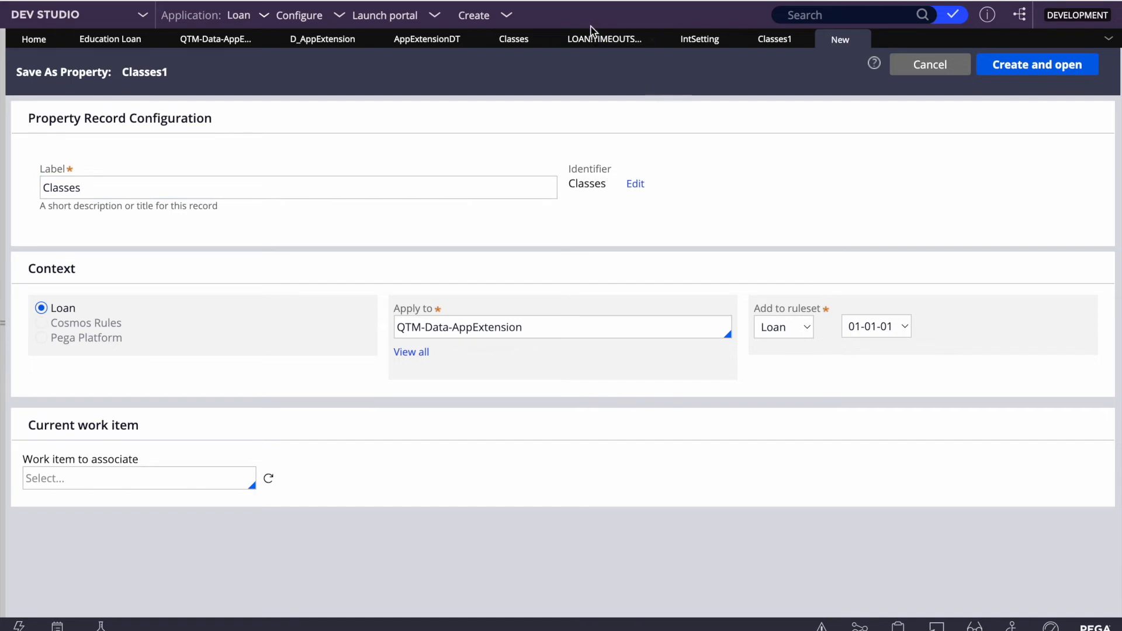
{"action": "left_click", "coordinate": [985, 66]}
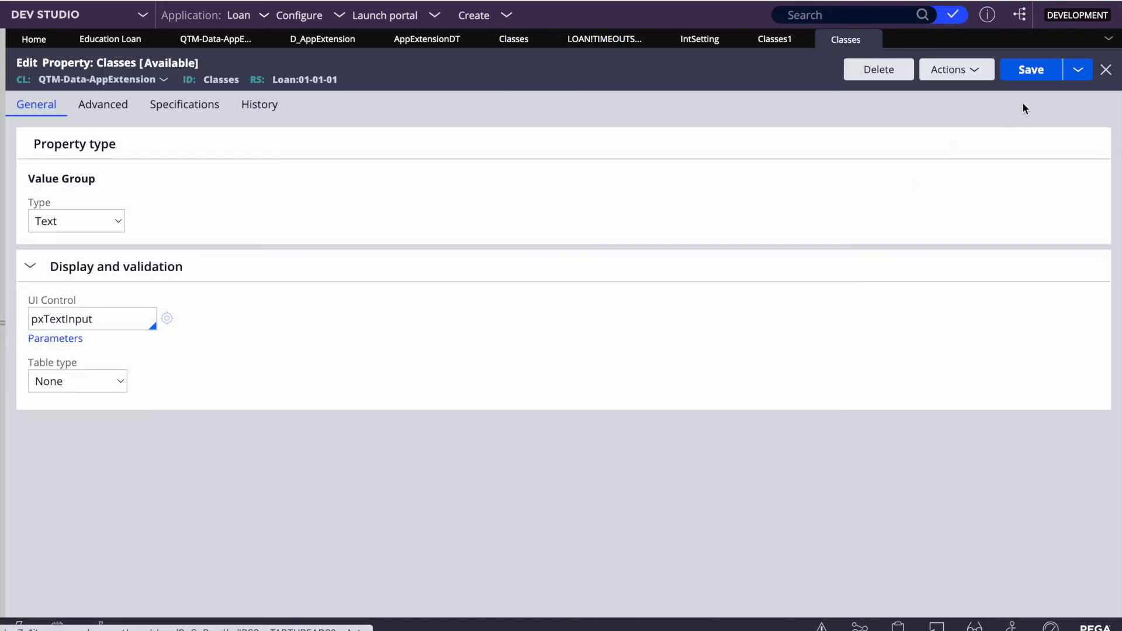
{"action": "left_click", "coordinate": [1028, 70]}
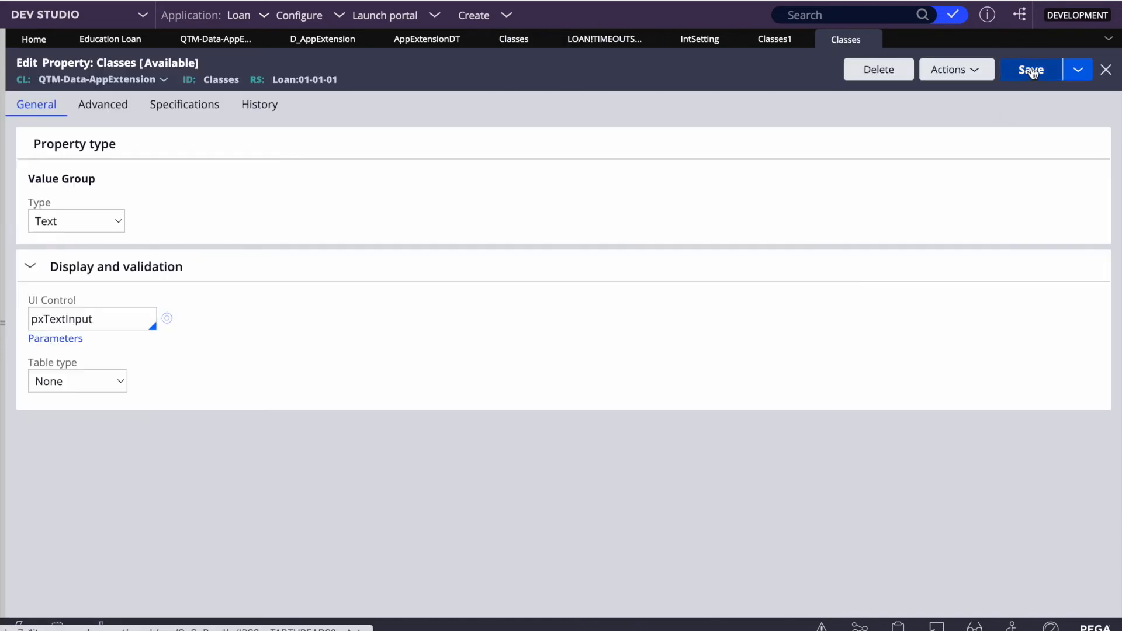
{"action": "left_click", "coordinate": [878, 42]}
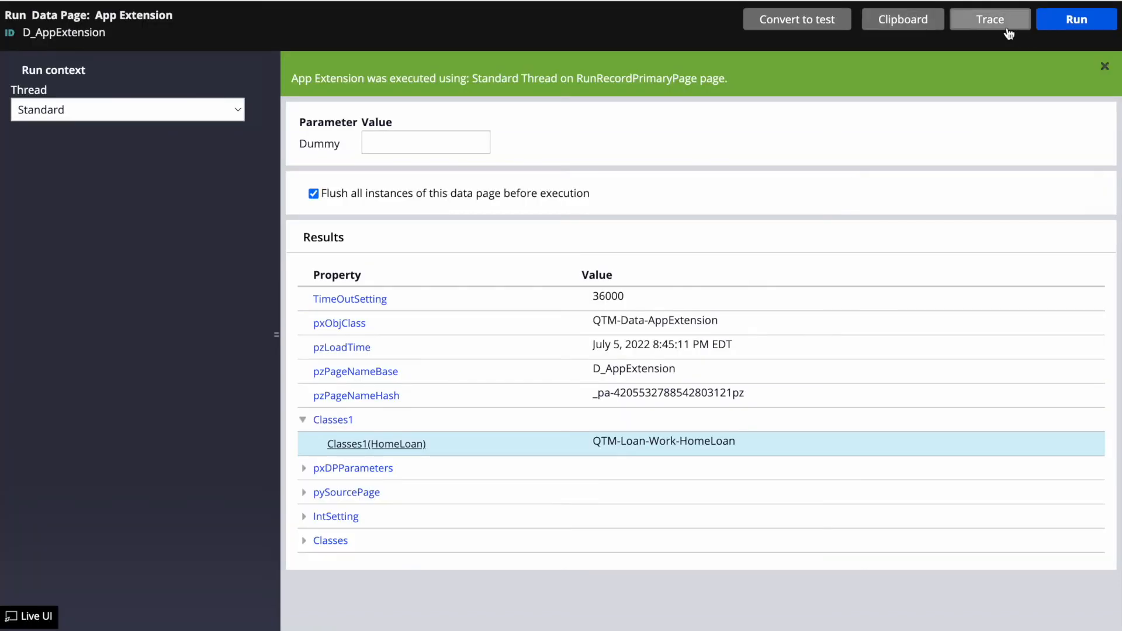
- Rerun the D_AppExtension data page and expand Classes and its first entry in the results
{"action": "left_click", "coordinate": [1077, 20]}
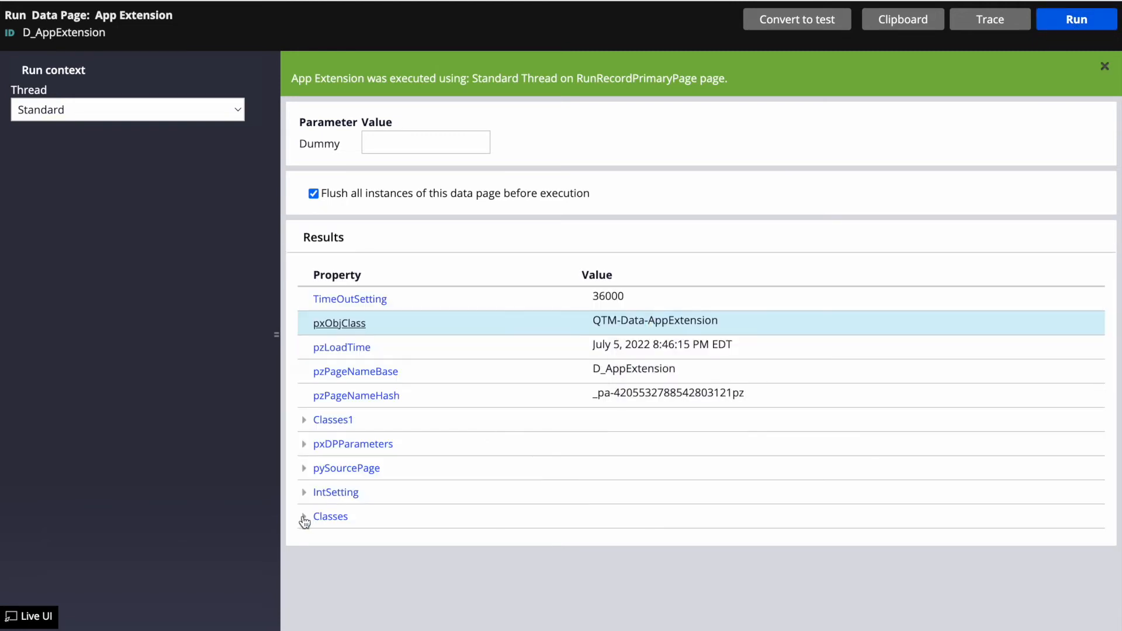
{"action": "left_click", "coordinate": [304, 517]}
{"action": "left_click", "coordinate": [318, 540]}
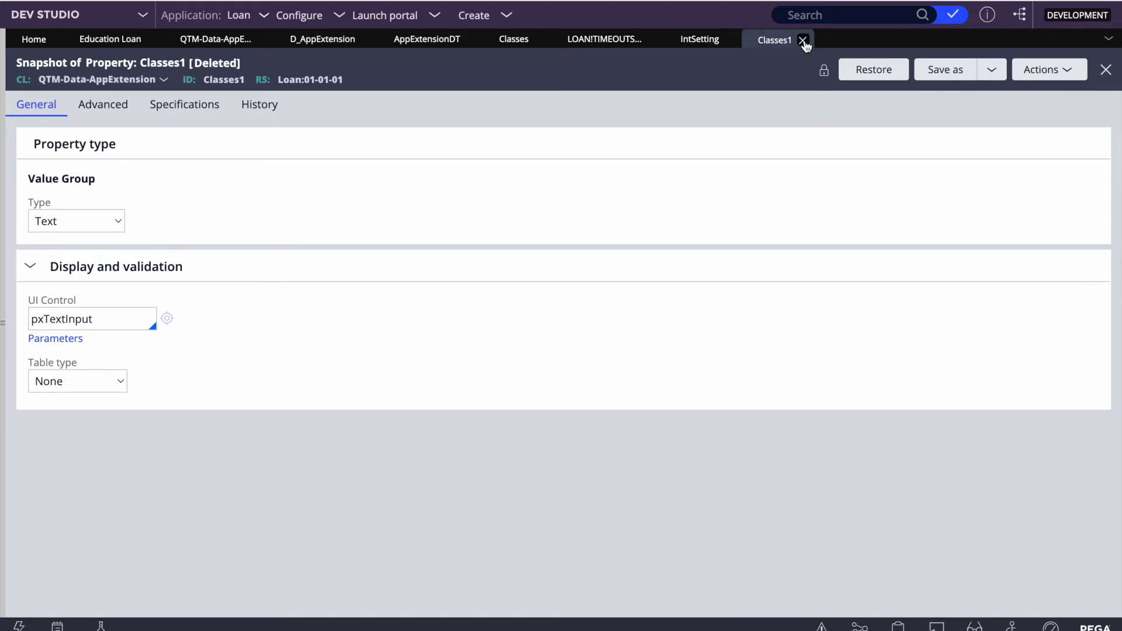
- Close the outdated Classes1 and Classes property records and bring up the AppExtensionDT data transform
{"action": "left_click", "coordinate": [804, 41]}
{"action": "left_click", "coordinate": [408, 38]}
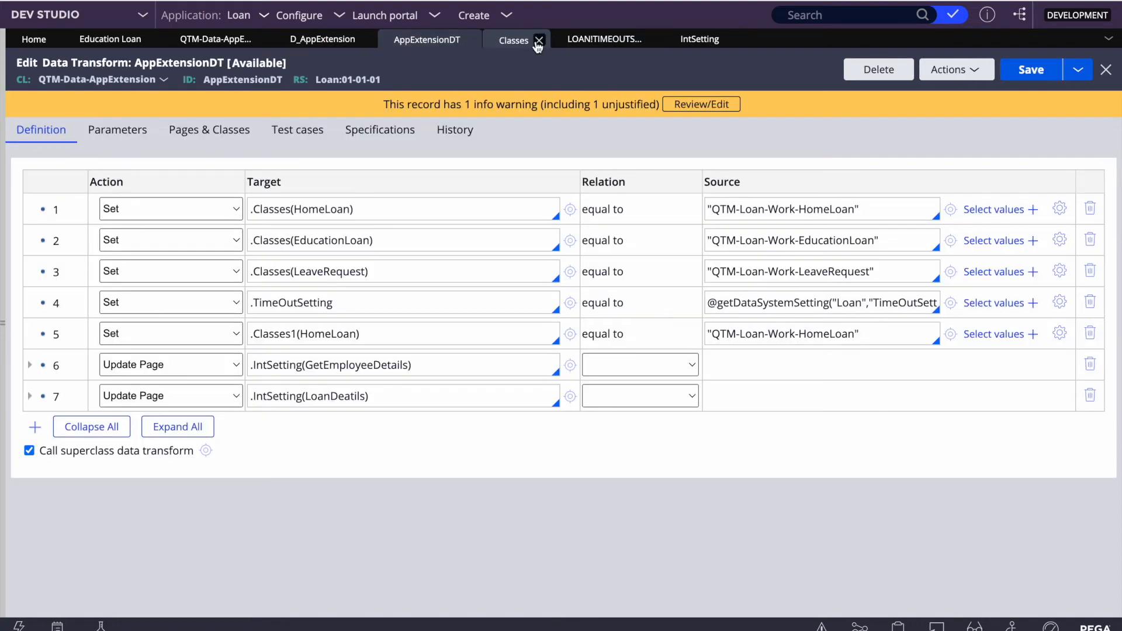
{"action": "left_click", "coordinate": [536, 42]}
{"action": "left_click", "coordinate": [539, 40]}
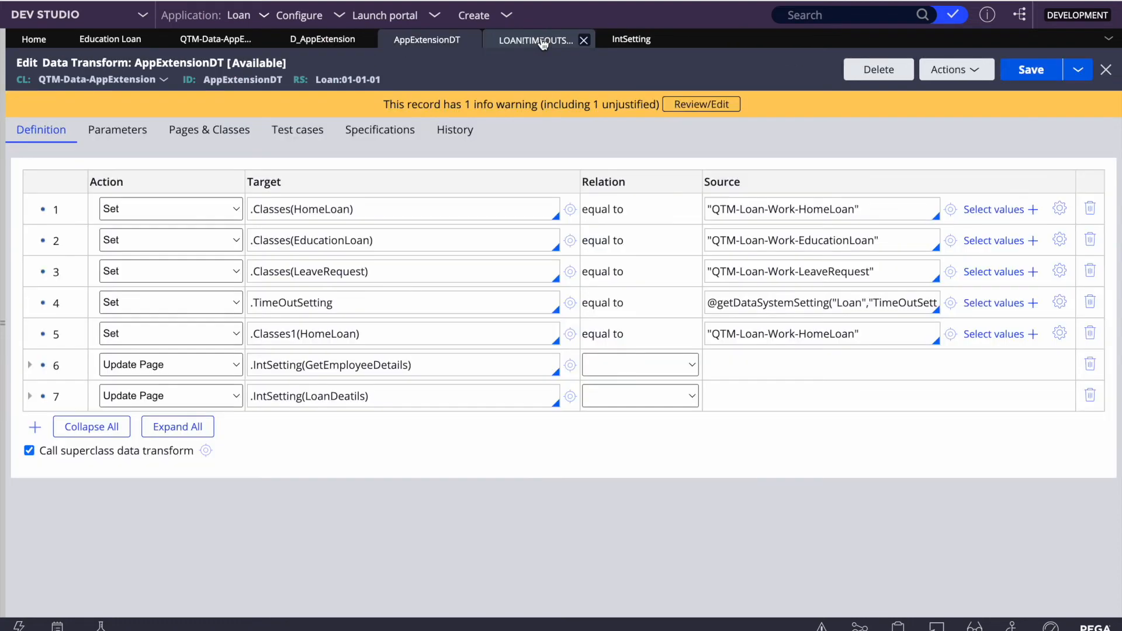
- Search the application's classes for "QTM-data" and load the QTM-Data-AppExtension class in the explorer
{"action": "double_click", "coordinate": [262, 213]}
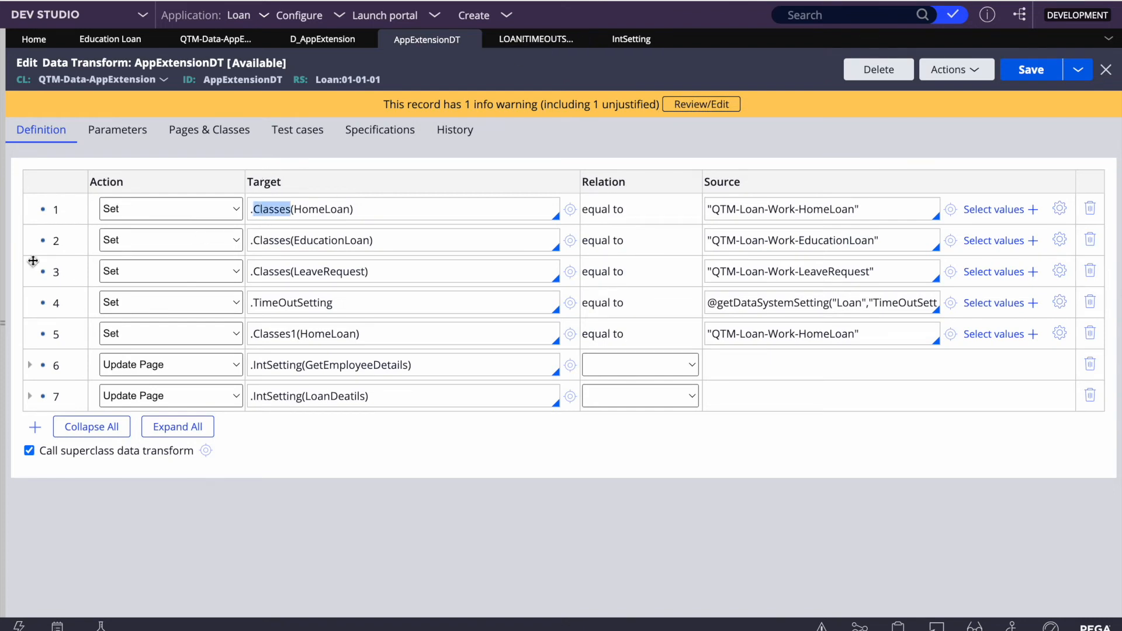
{"action": "left_click", "coordinate": [3, 268]}
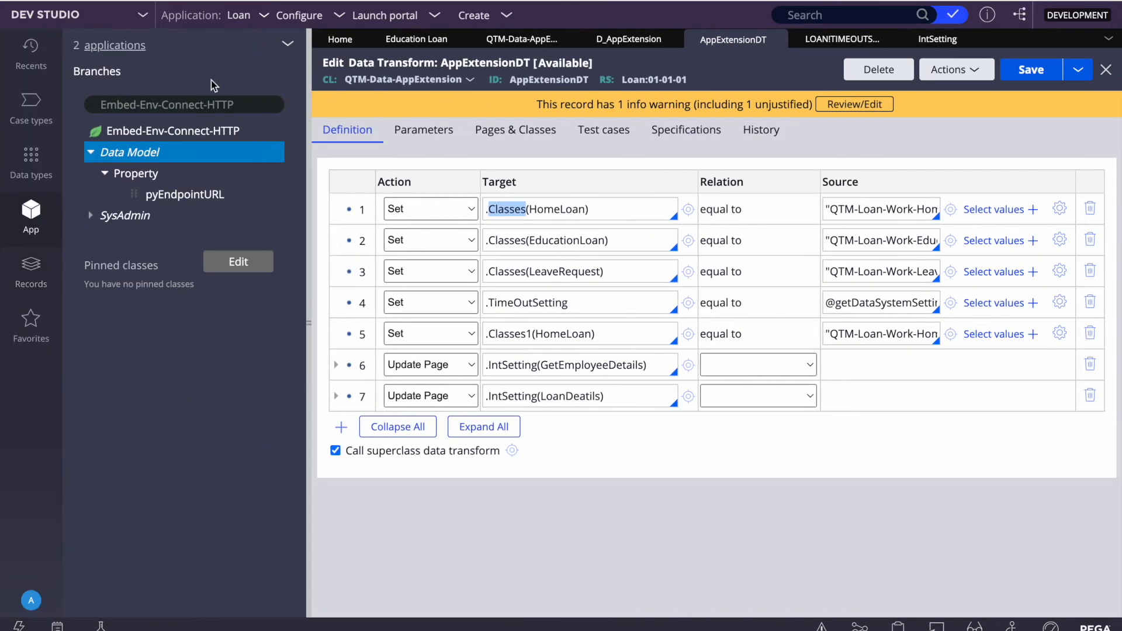
{"action": "left_click", "coordinate": [210, 105]}
{"action": "key", "text": "ctrl+a"}
{"action": "type", "text": "qt"}
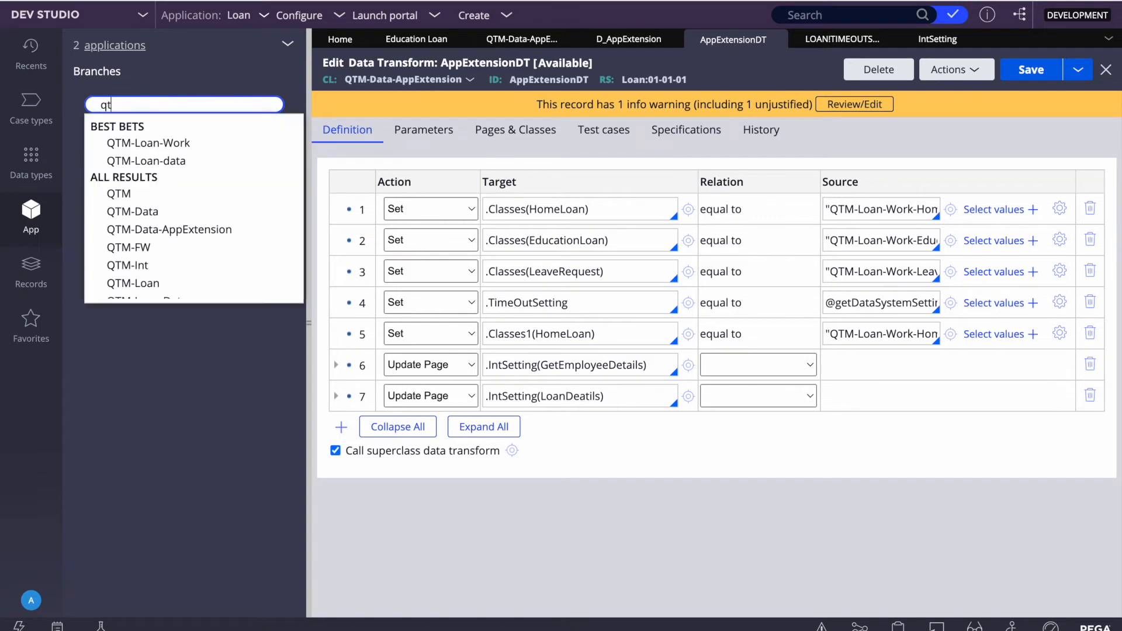
{"action": "left_click", "coordinate": [170, 164]}
{"action": "double_click", "coordinate": [187, 99]}
{"action": "key", "text": "BackSpace"}
{"action": "key", "text": "BackSpace"}
{"action": "key", "text": "BackSpace"}
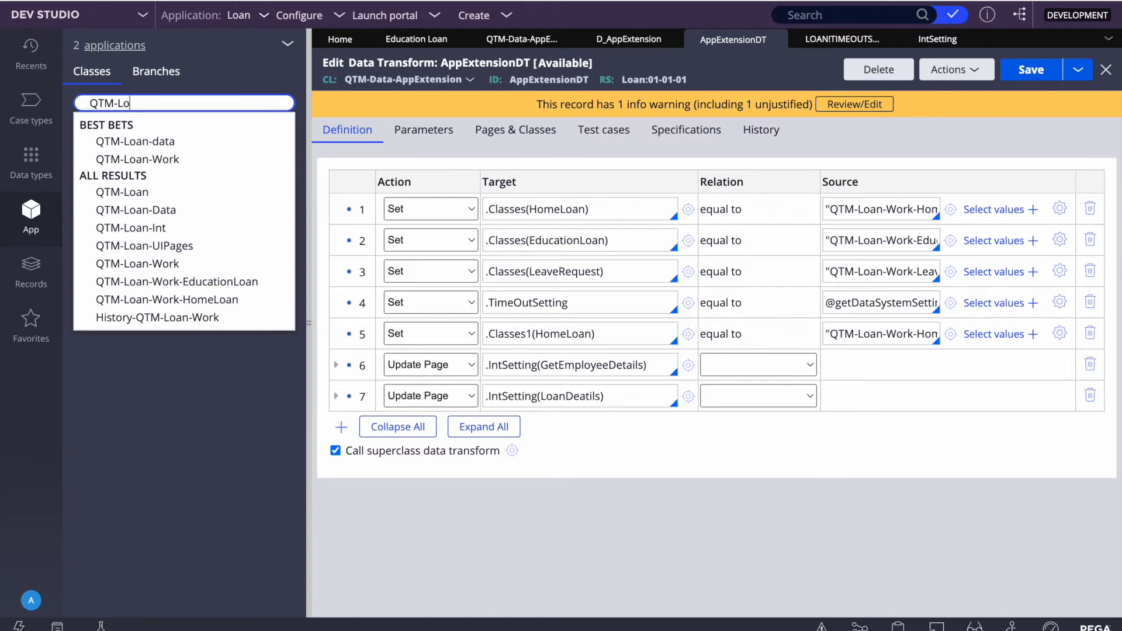
{"action": "type", "text": "data"}
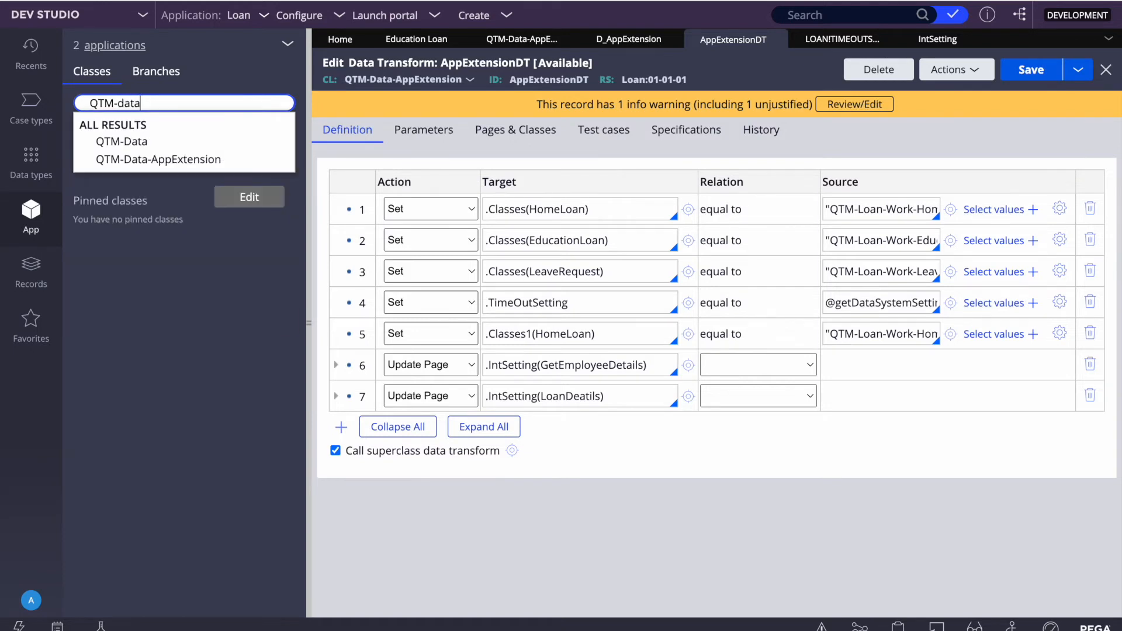
{"action": "left_click", "coordinate": [146, 156]}
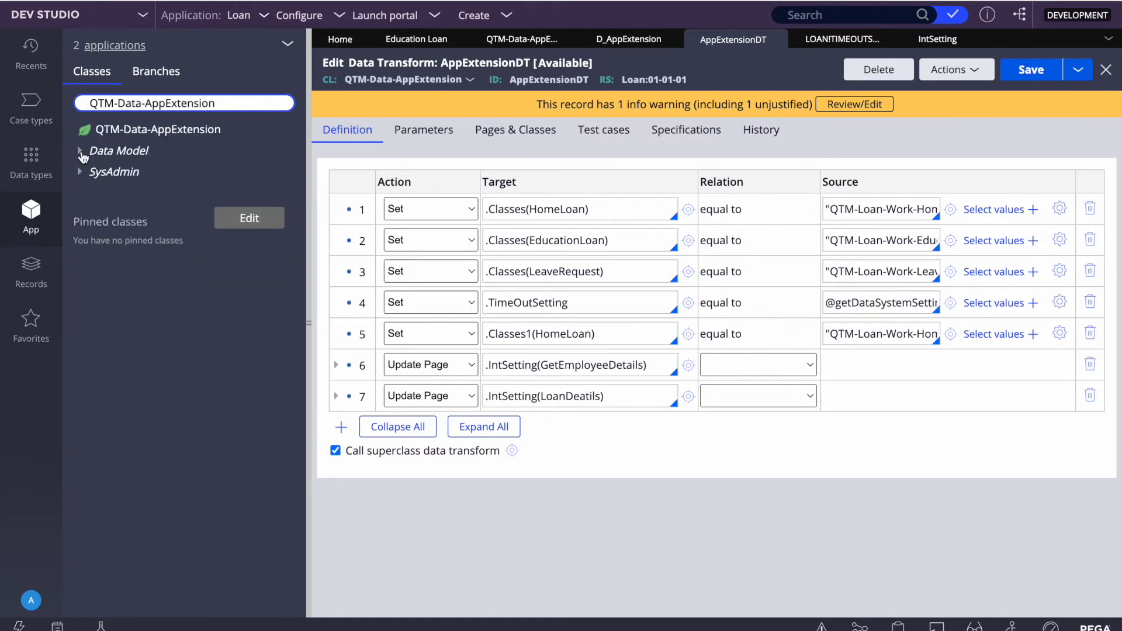
- Open the Classes property from the Data Model of QTM-Data-AppExtension
{"action": "left_click", "coordinate": [82, 152]}
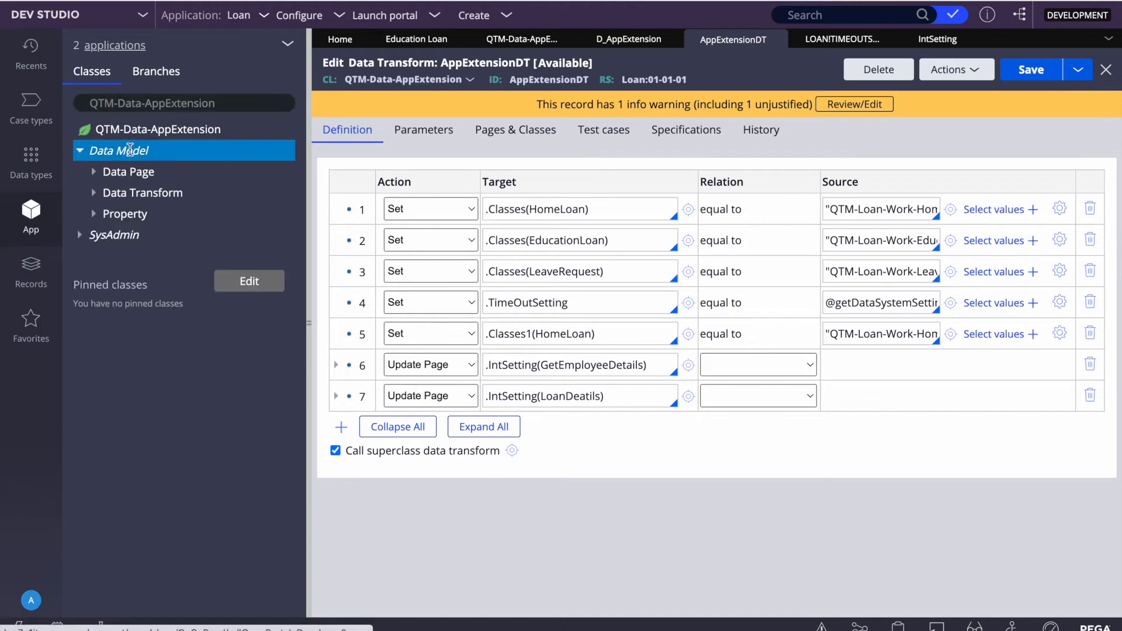
{"action": "left_click", "coordinate": [93, 214]}
{"action": "left_click", "coordinate": [154, 237]}
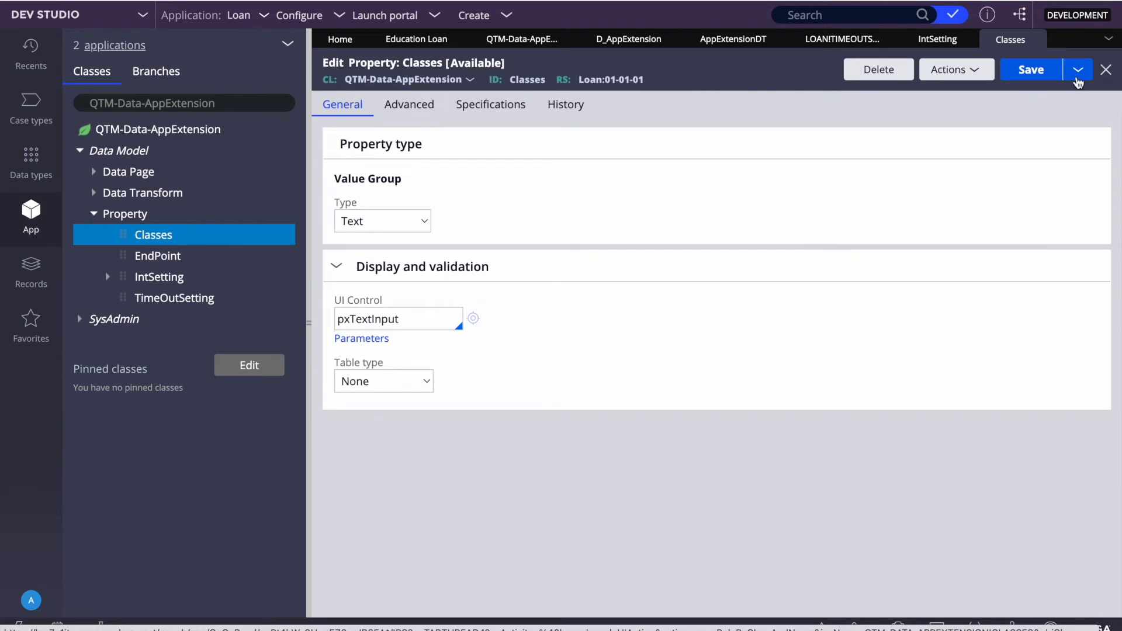
- Run the D_AppExtension data page with all of its instances flushed before execution
{"action": "left_click", "coordinate": [759, 39]}
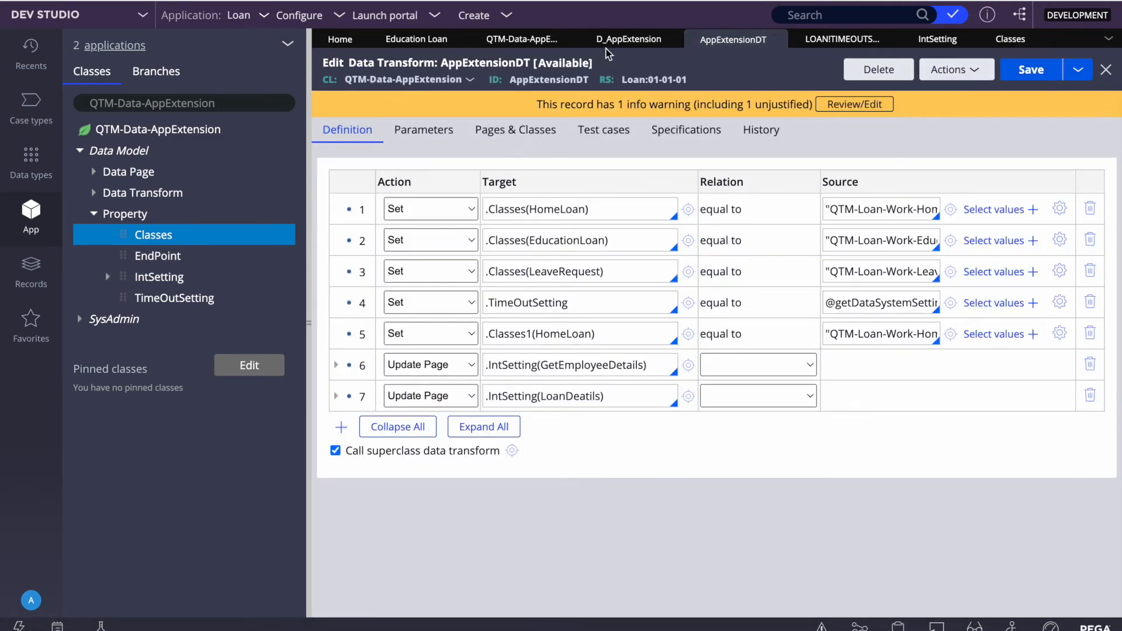
{"action": "left_click", "coordinate": [620, 39]}
{"action": "left_click", "coordinate": [964, 69]}
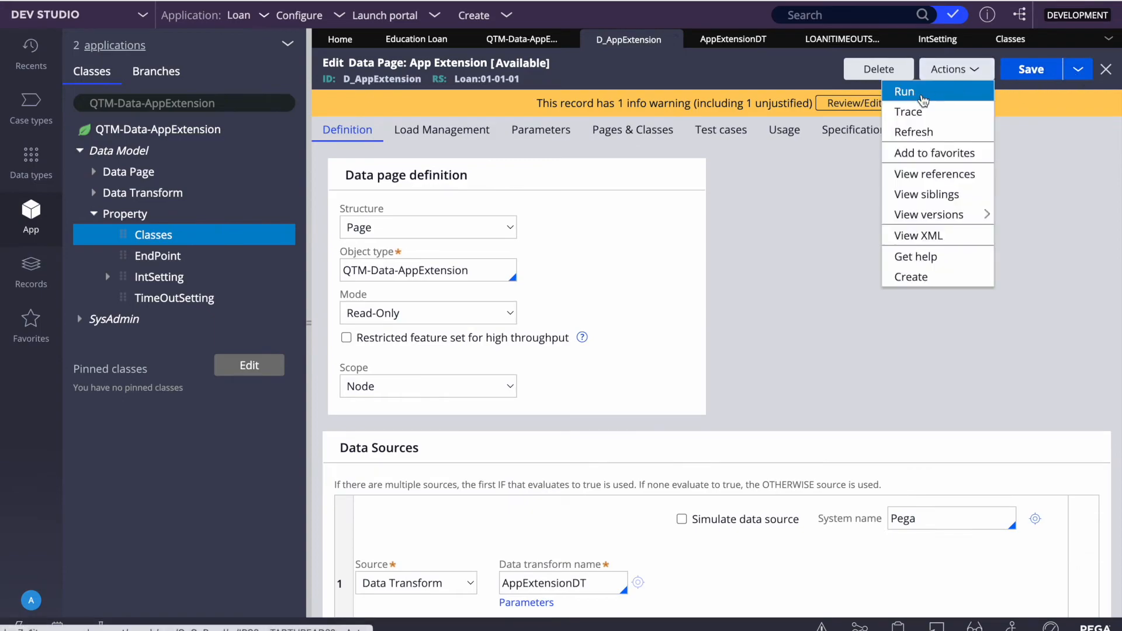
{"action": "left_click", "coordinate": [925, 99]}
{"action": "left_click", "coordinate": [313, 148]}
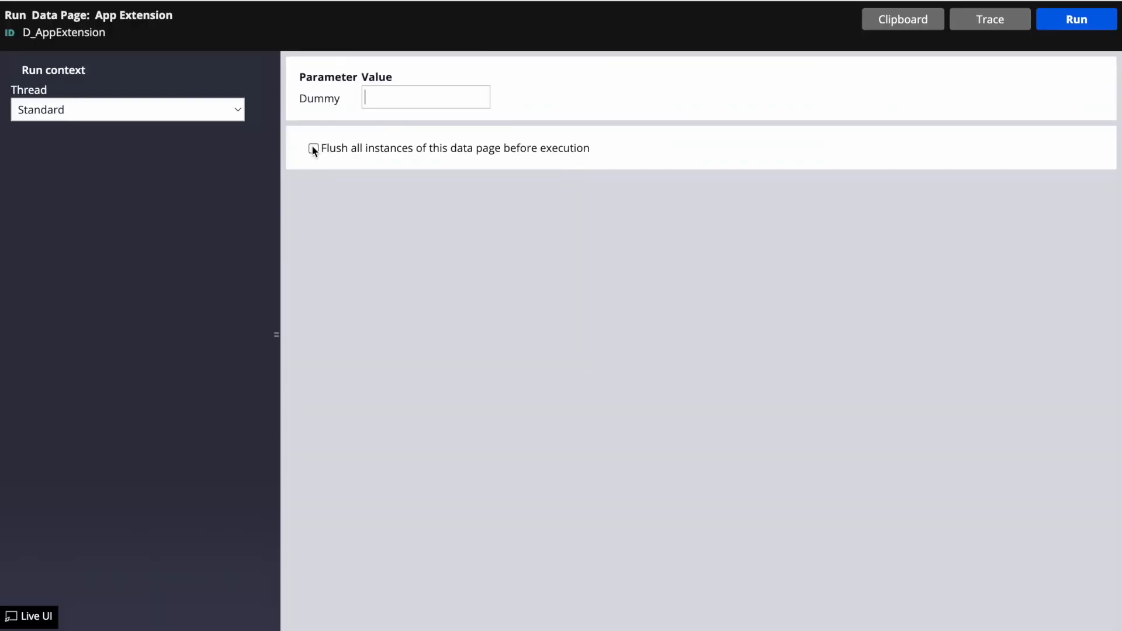
{"action": "left_click", "coordinate": [1056, 18]}
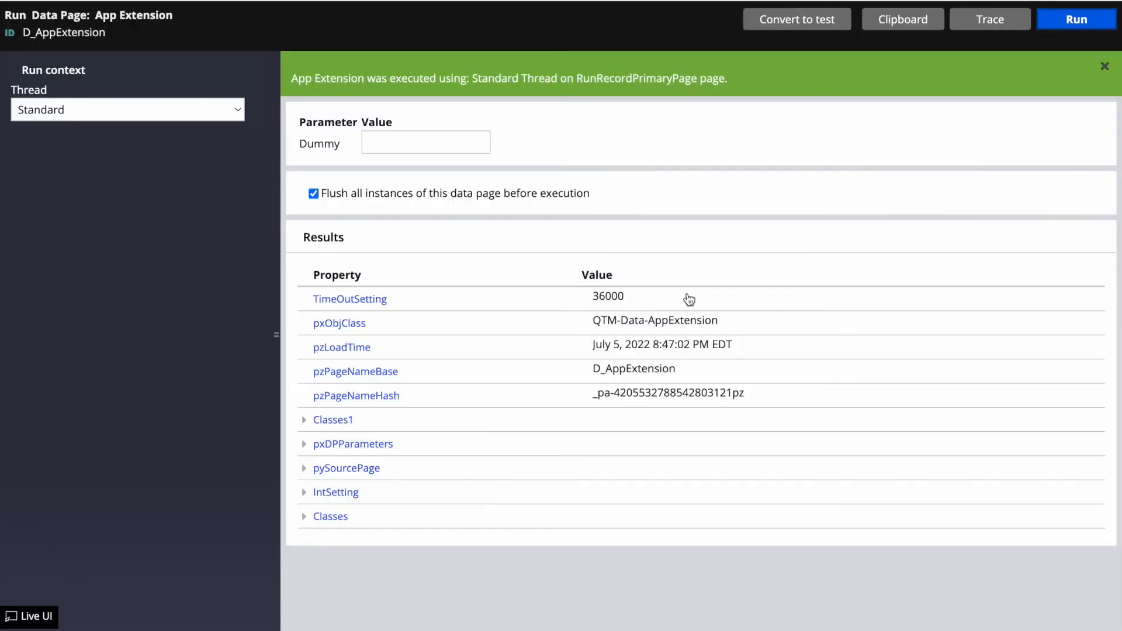
- Expand Classes and its HomeLoan and EducationLoan entries in the run results, and return to the data page record
{"action": "left_click", "coordinate": [657, 319]}
{"action": "left_click", "coordinate": [304, 518]}
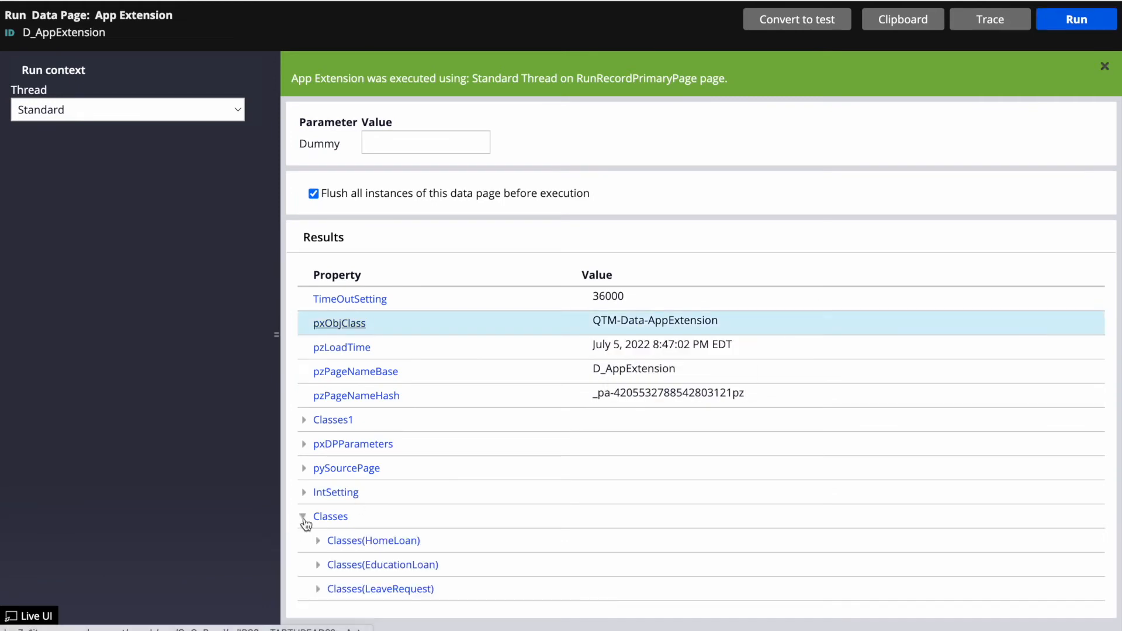
{"action": "left_click", "coordinate": [318, 542]}
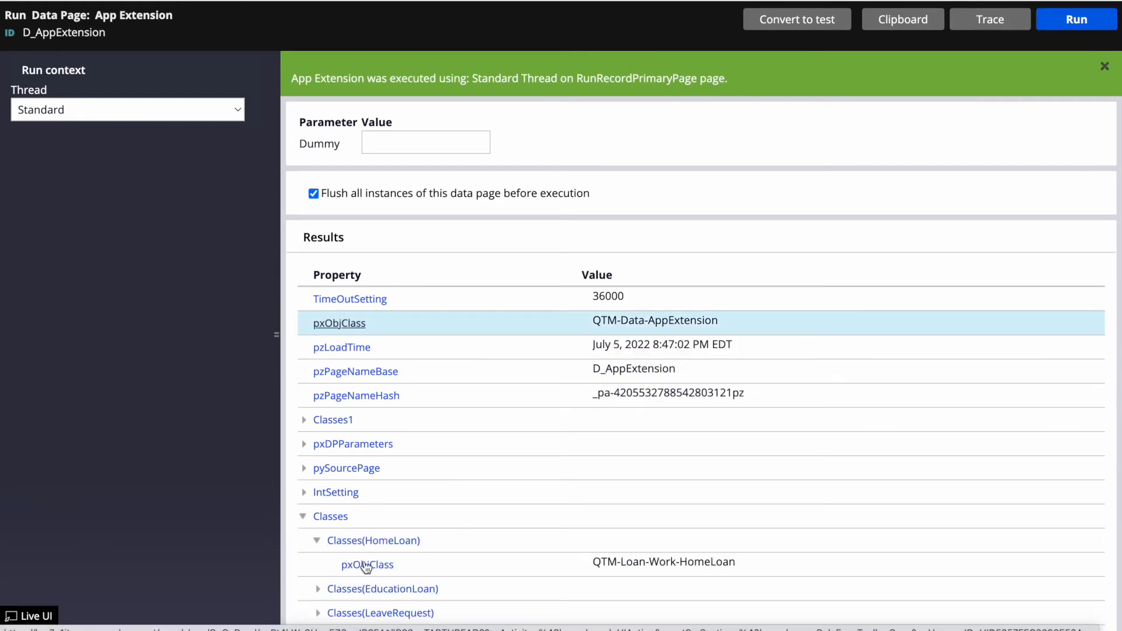
{"action": "left_click", "coordinate": [319, 590]}
{"action": "left_click", "coordinate": [713, 383]}
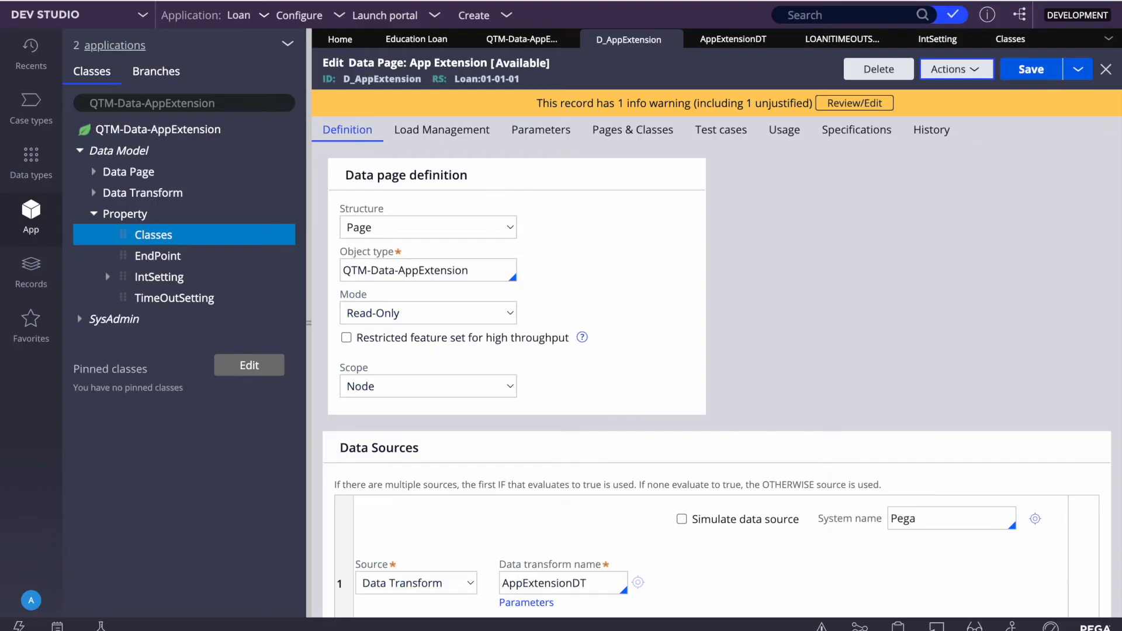
- Delete the Classes property record, giving "nr" as the reason for deletion
{"action": "left_click", "coordinate": [1006, 39]}
{"action": "left_click", "coordinate": [879, 69]}
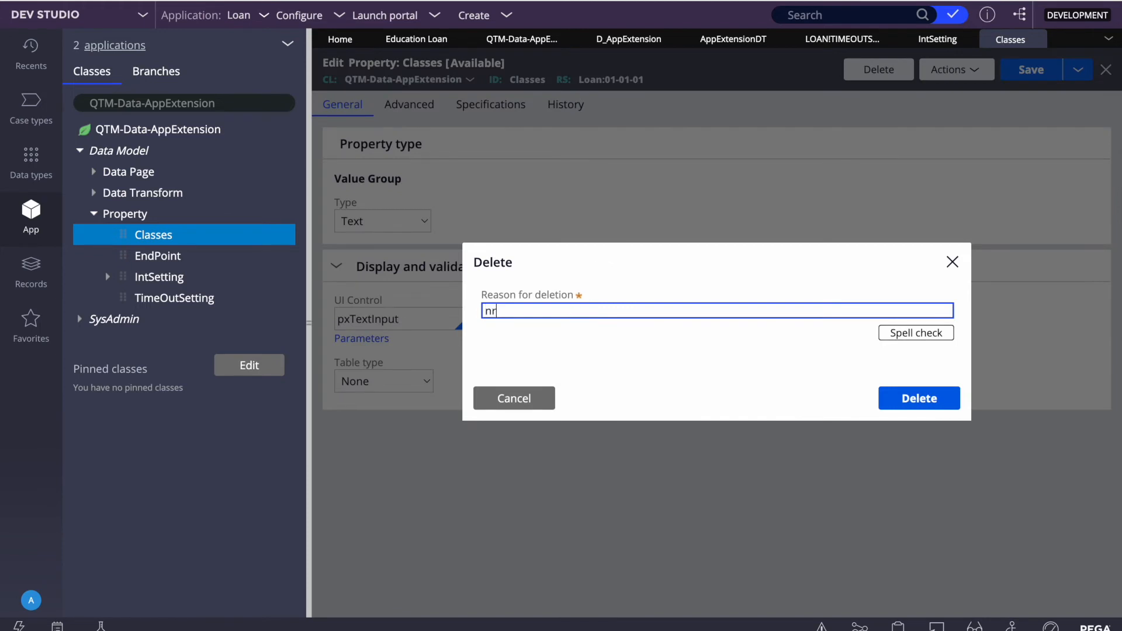
{"action": "left_click", "coordinate": [919, 398]}
- Save a copy of the Classes property as Class in QTM-Data-AppExtension, ruleset Loan 01-01-01, and close both property records
{"action": "left_click", "coordinate": [926, 73]}
{"action": "left_click", "coordinate": [469, 191]}
{"action": "key", "text": "BackSpace"}
{"action": "key", "text": "BackSpace"}
{"action": "left_click", "coordinate": [892, 228]}
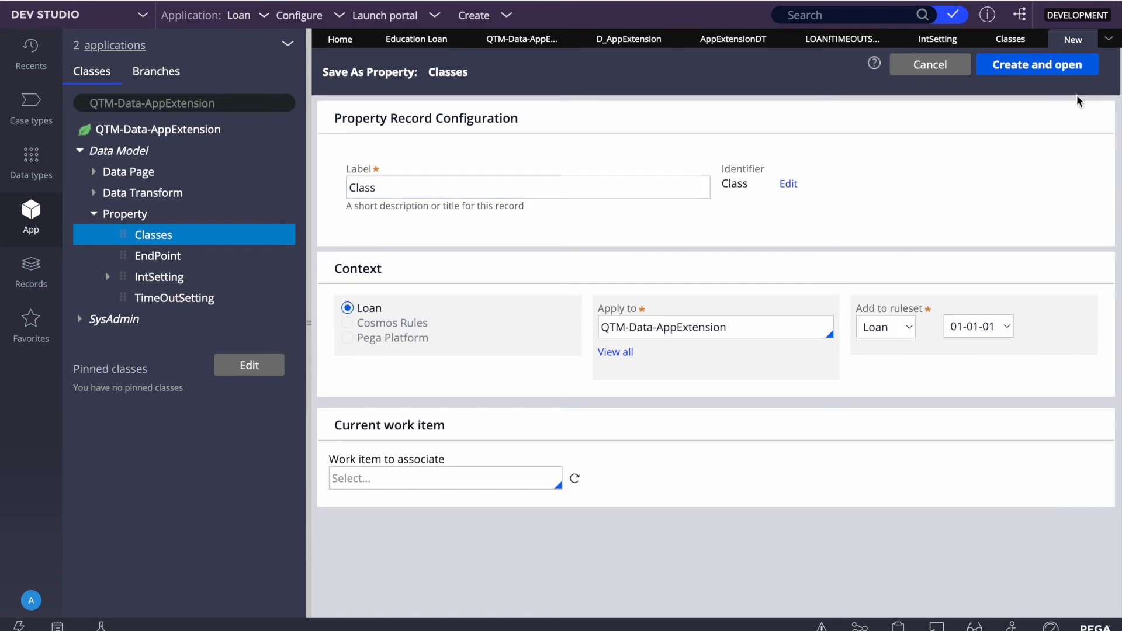
{"action": "left_click", "coordinate": [1044, 69]}
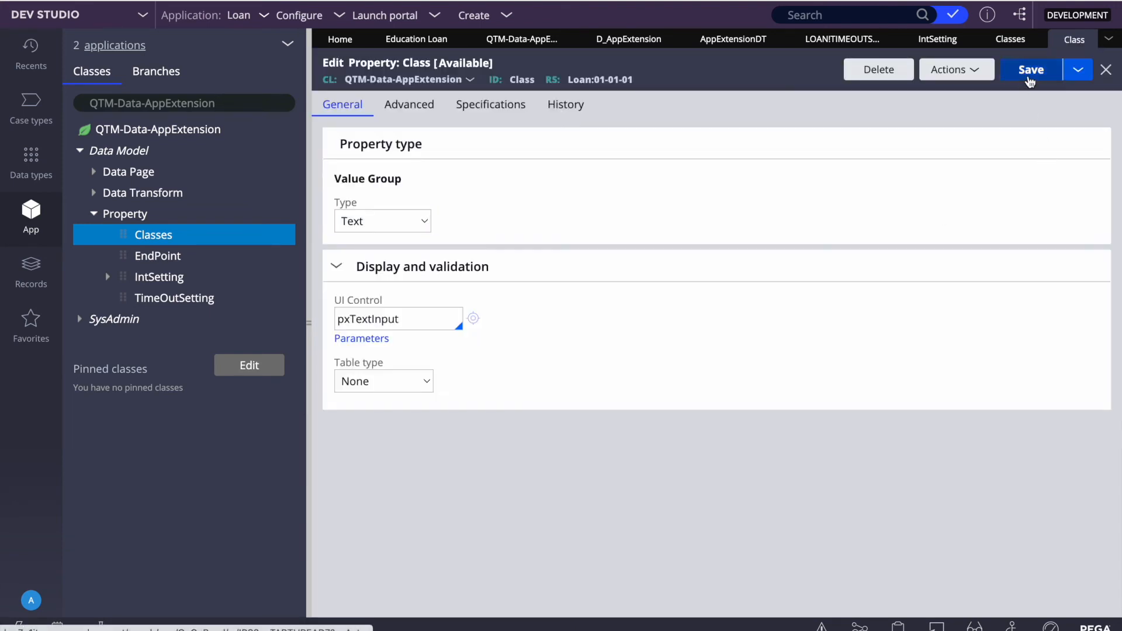
{"action": "left_click", "coordinate": [1030, 80]}
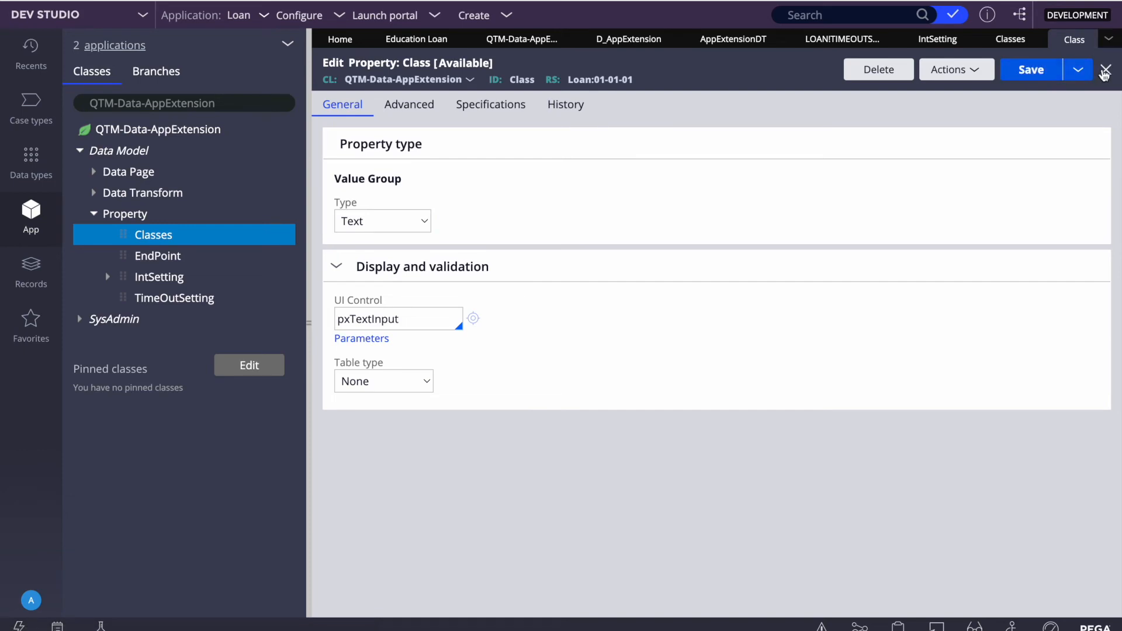
{"action": "left_click", "coordinate": [1106, 71]}
{"action": "left_click", "coordinate": [1043, 40]}
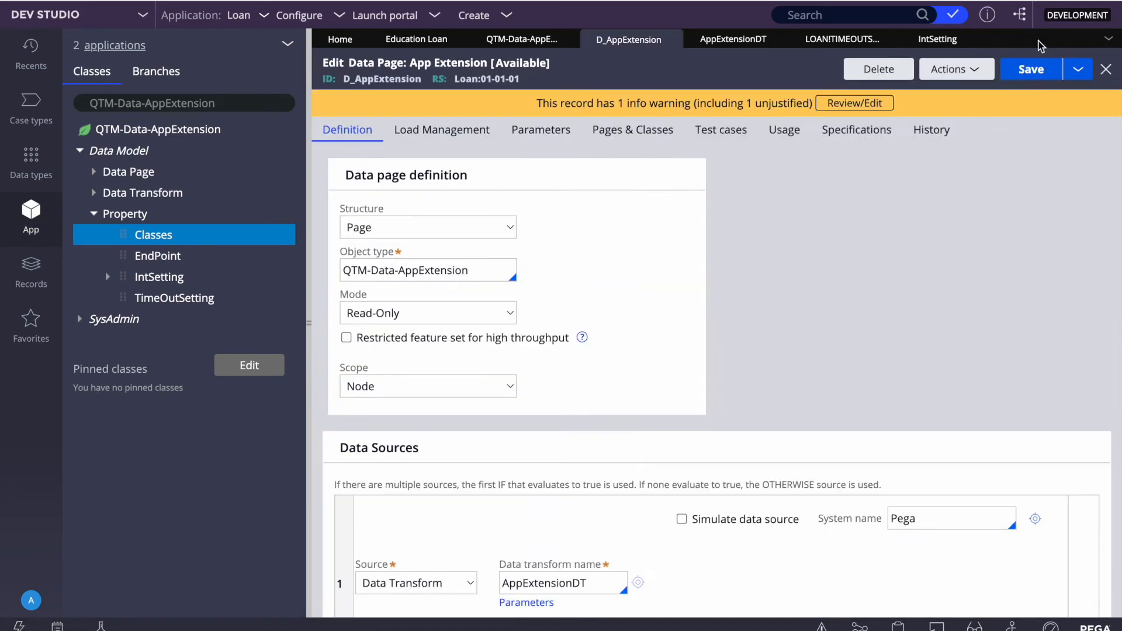
- Rename Classes to Class in the HomeLoan, EducationLoan and LeaveRequest targets of the AppExtensionDT data transform
{"action": "left_click", "coordinate": [725, 40]}
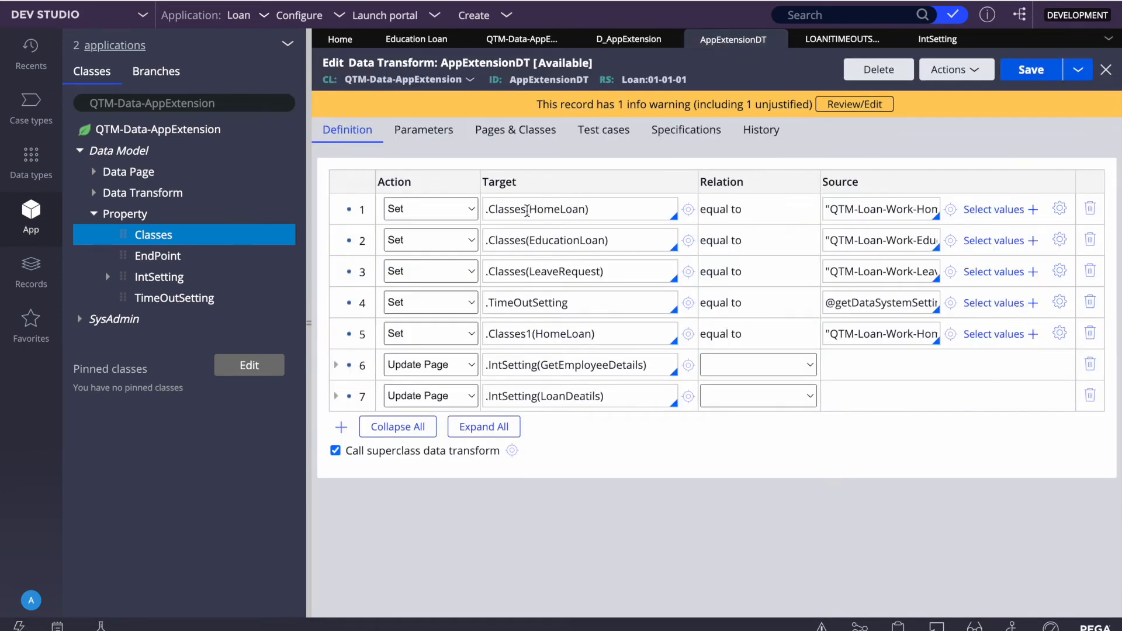
{"action": "left_click", "coordinate": [527, 210]}
{"action": "key", "text": "BackSpace"}
{"action": "key", "text": "BackSpace"}
{"action": "left_click", "coordinate": [528, 240]}
{"action": "key", "text": "BackSpace"}
{"action": "key", "text": "BackSpace"}
{"action": "key", "text": "BackSpace"}
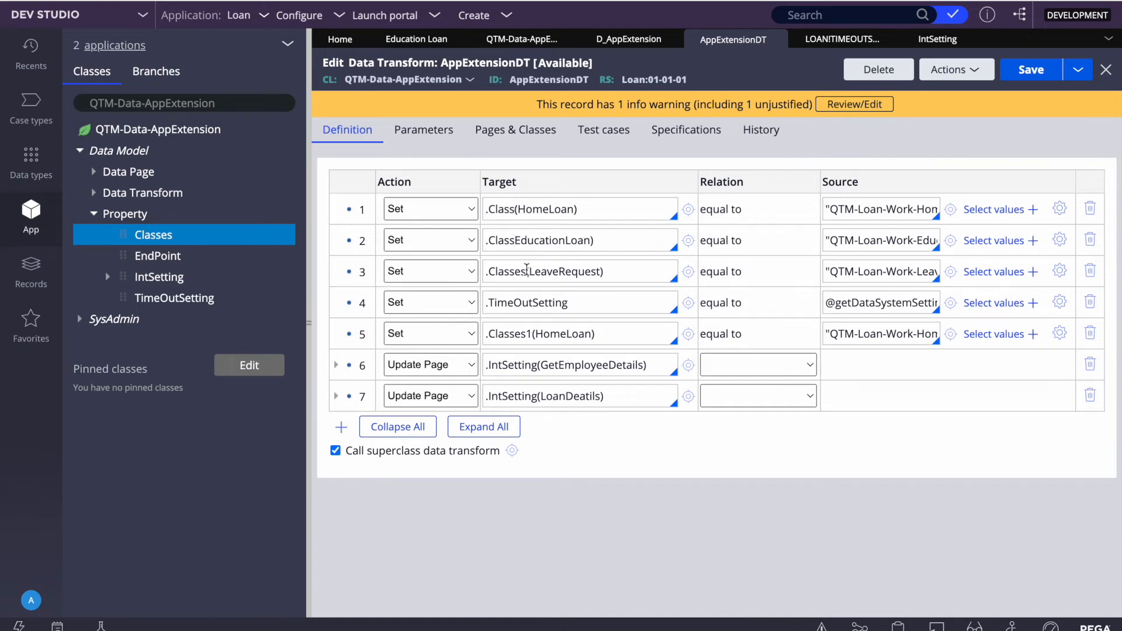
{"action": "left_click", "coordinate": [527, 272]}
{"action": "key", "text": "BackSpace"}
{"action": "key", "text": "BackSpace"}
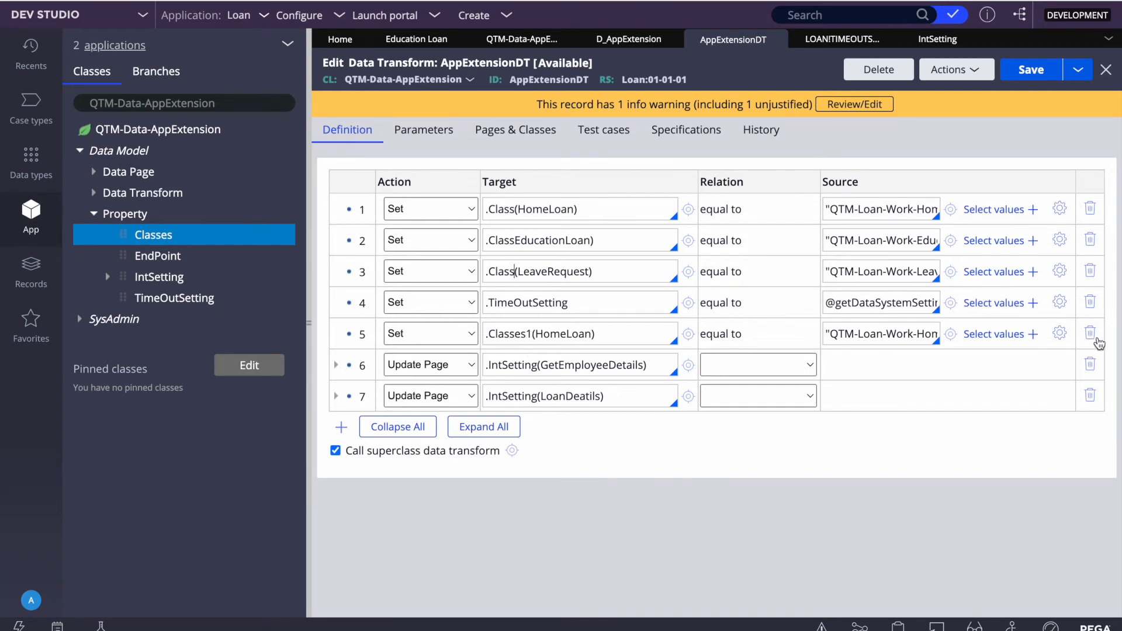
- Remove the .Classes1(HomeLoan) row, correct the second target to .Class(EducationLoan), and save the data transform
{"action": "left_click", "coordinate": [1090, 333]}
{"action": "left_click", "coordinate": [1031, 70]}
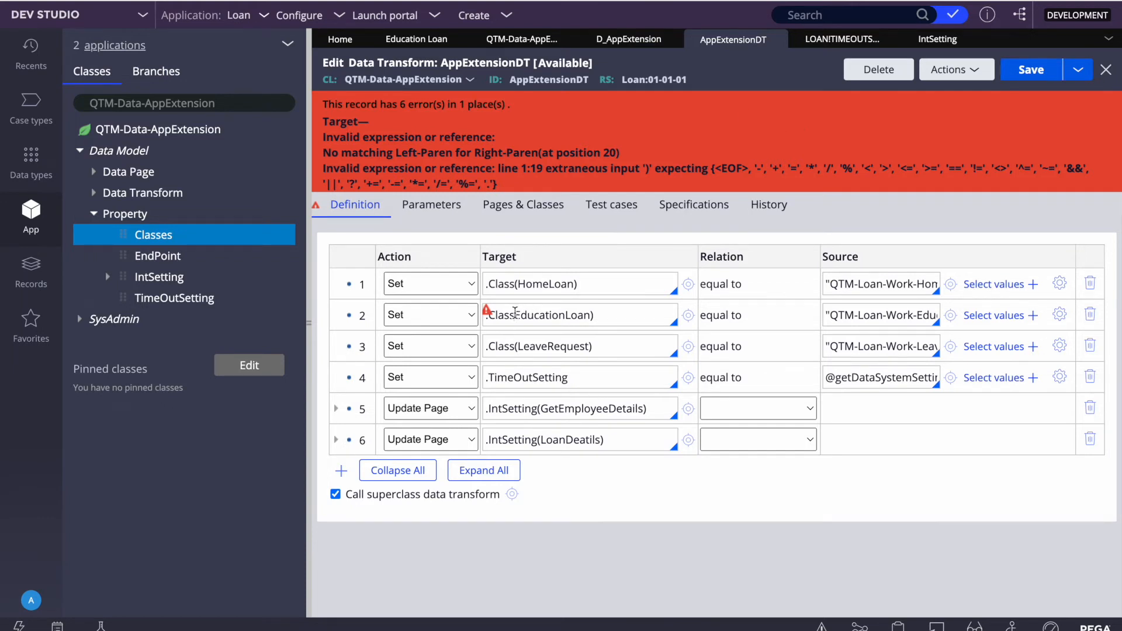
{"action": "left_click", "coordinate": [1032, 69]}
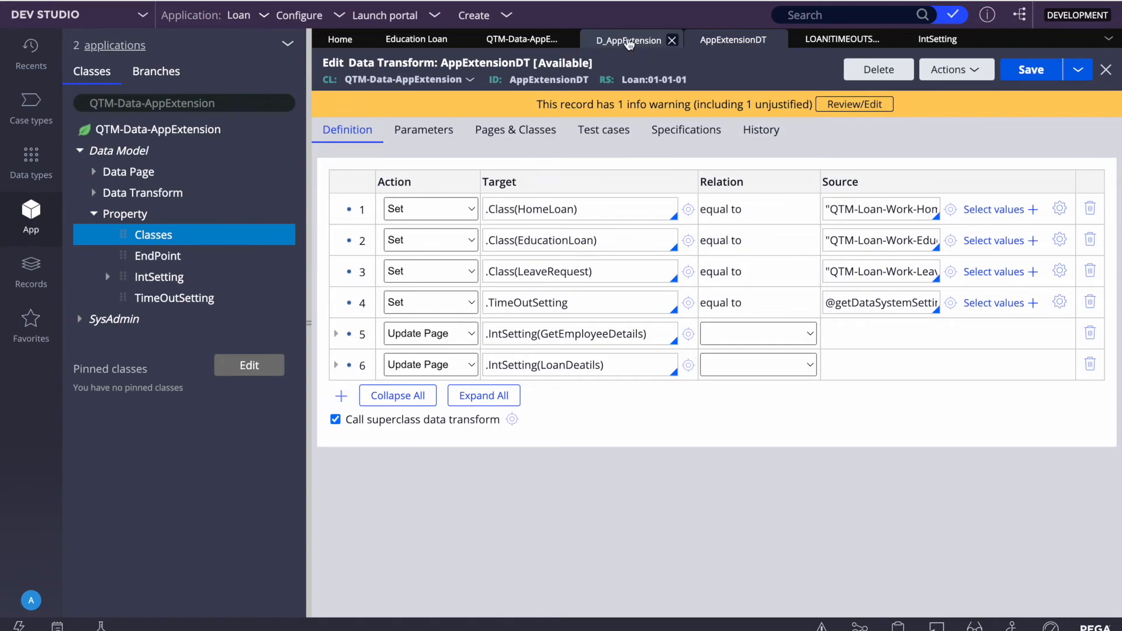
- Rerun the D_AppExtension data page with its instances flushed and expand Class in the results
{"action": "left_click", "coordinate": [652, 41]}
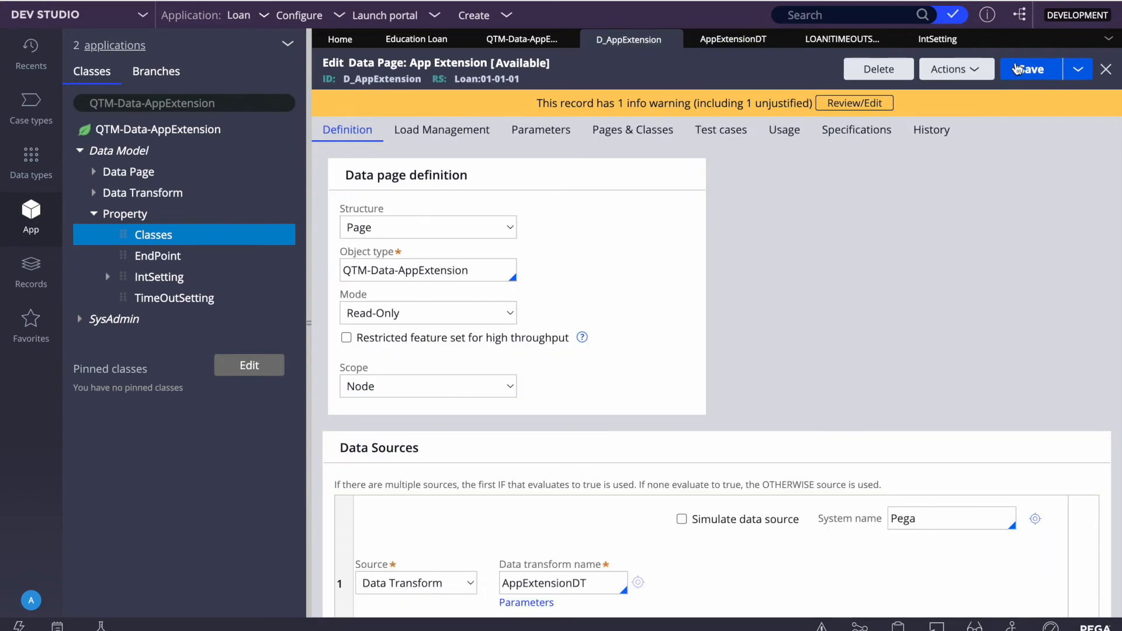
{"action": "left_click", "coordinate": [956, 69]}
{"action": "left_click", "coordinate": [934, 93]}
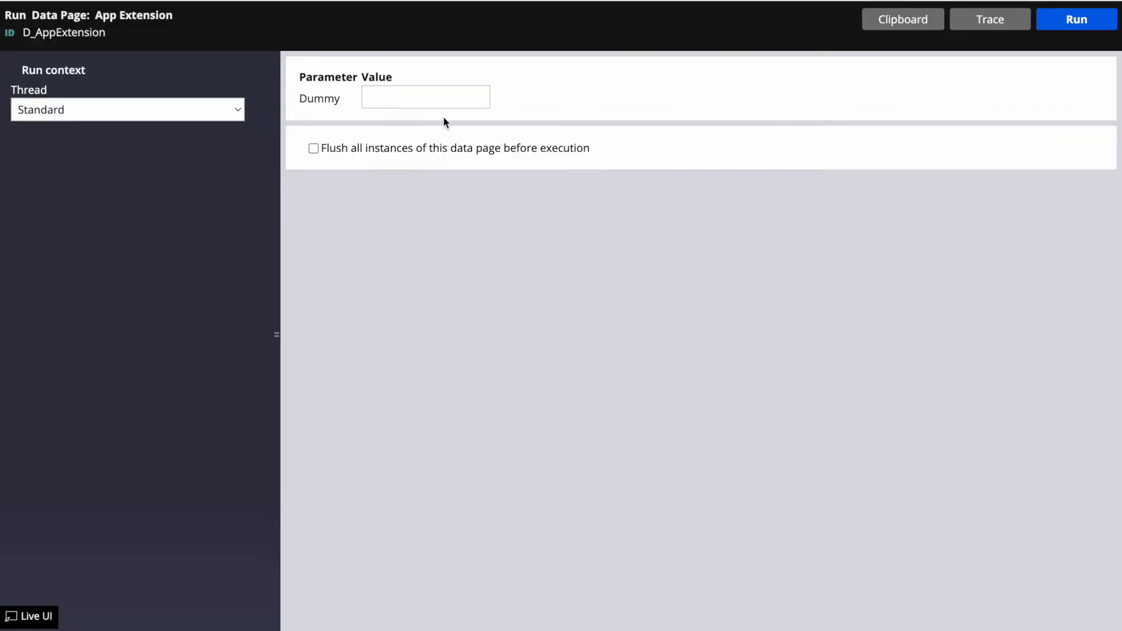
{"action": "left_click", "coordinate": [313, 148]}
{"action": "left_click", "coordinate": [1058, 20]}
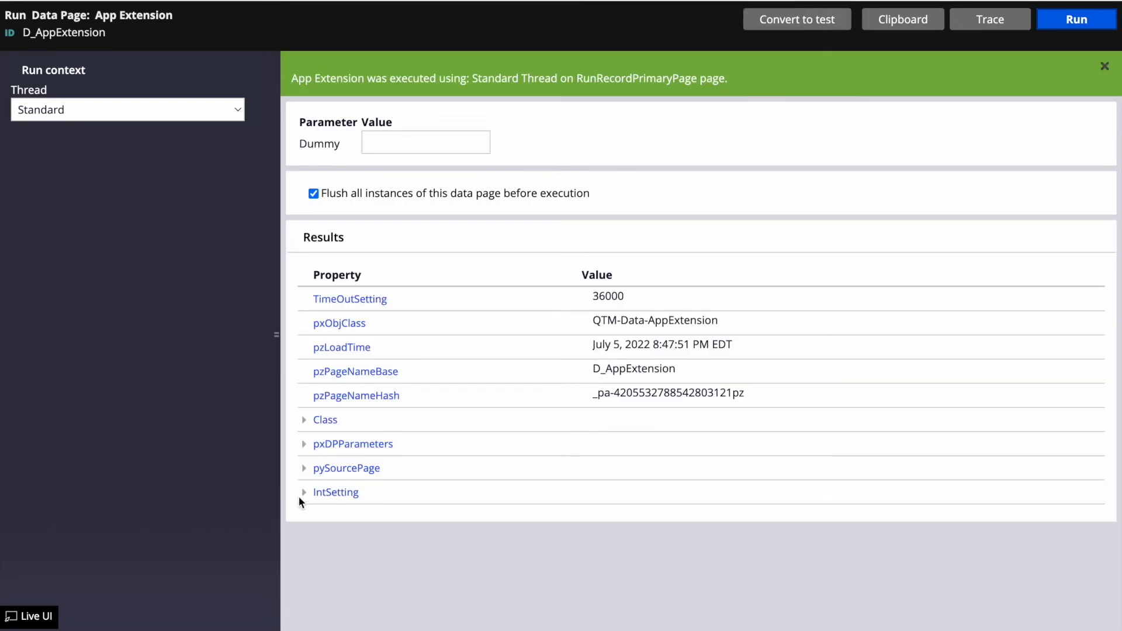
{"action": "left_click", "coordinate": [304, 420]}
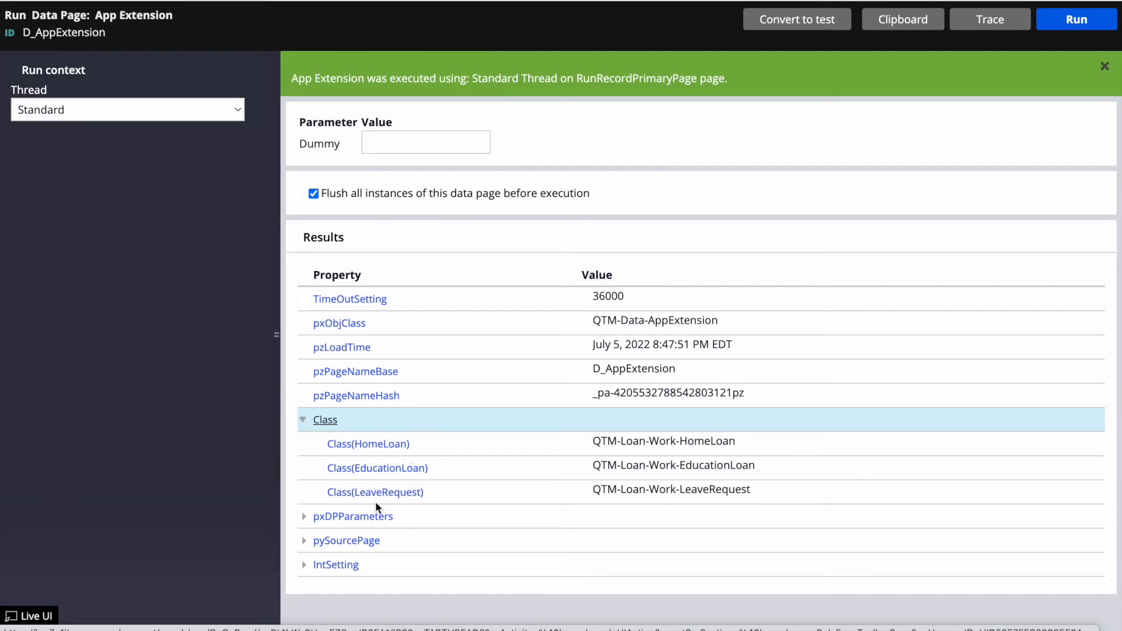
- Expand IntSetting and its LoanDeatils entry in the run results, and return to the data page record
{"action": "left_click", "coordinate": [440, 398]}
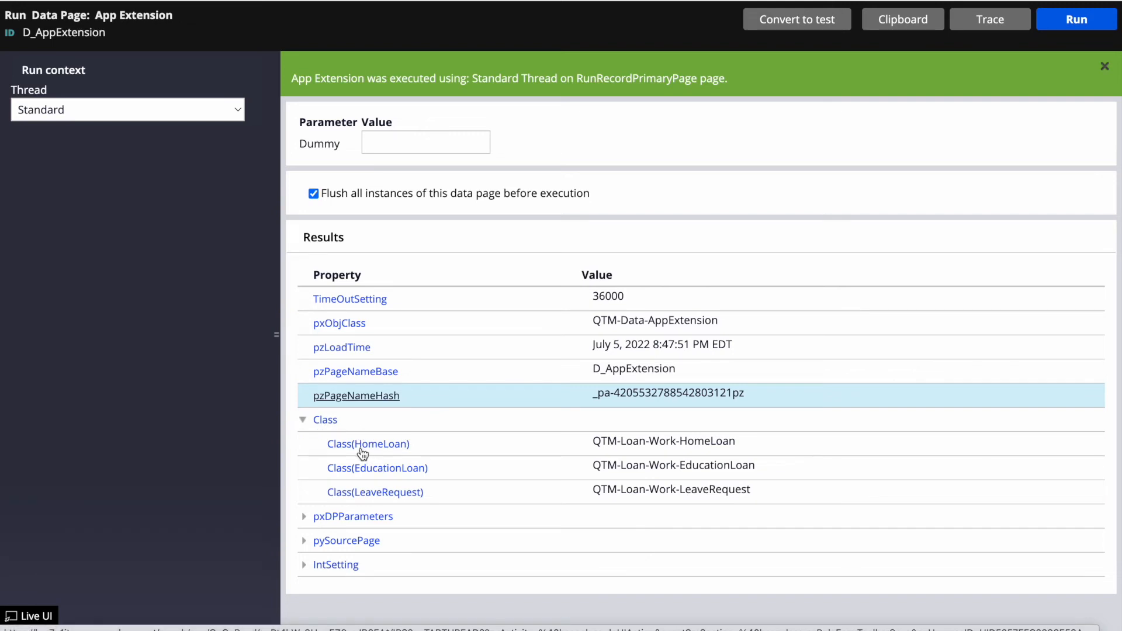
{"action": "left_click", "coordinate": [304, 564]}
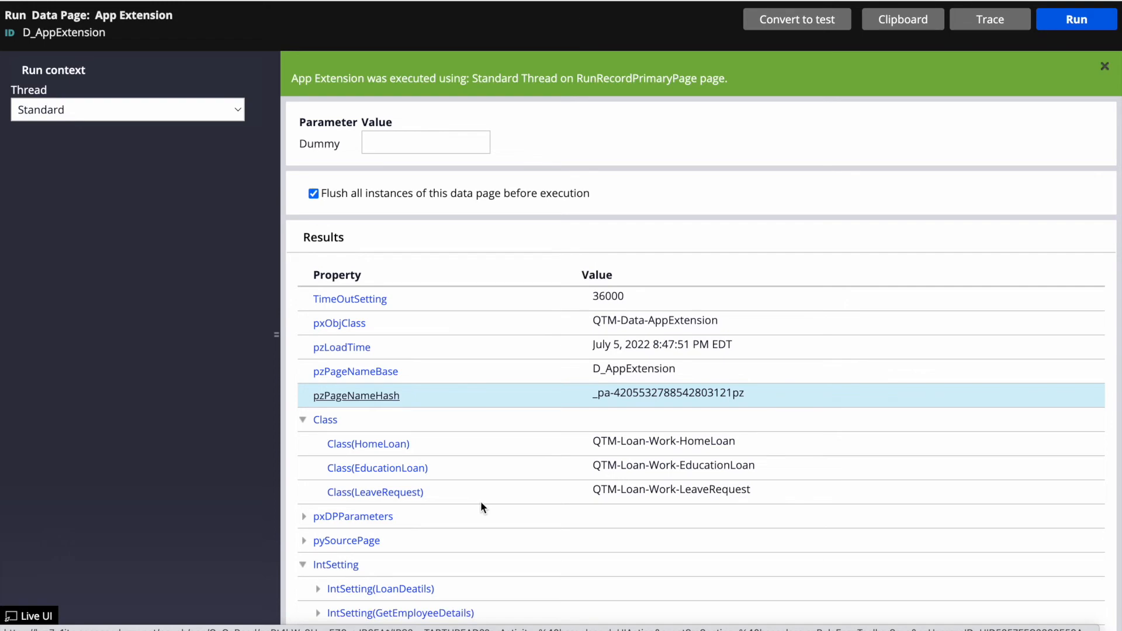
{"action": "left_click", "coordinate": [319, 589]}
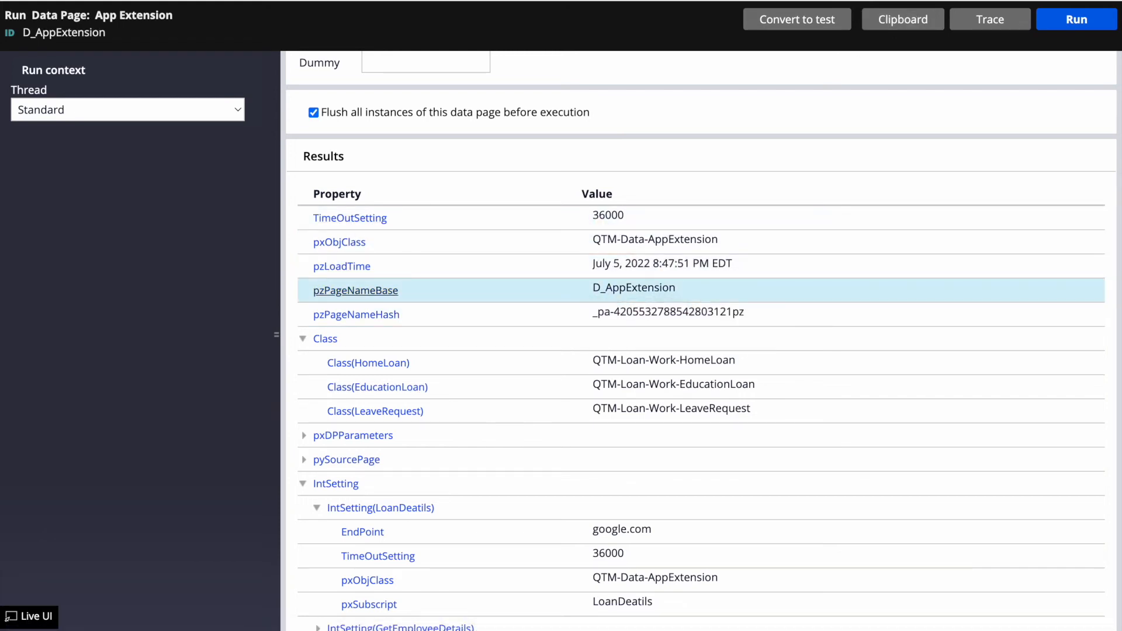
{"action": "left_click", "coordinate": [786, 1]}
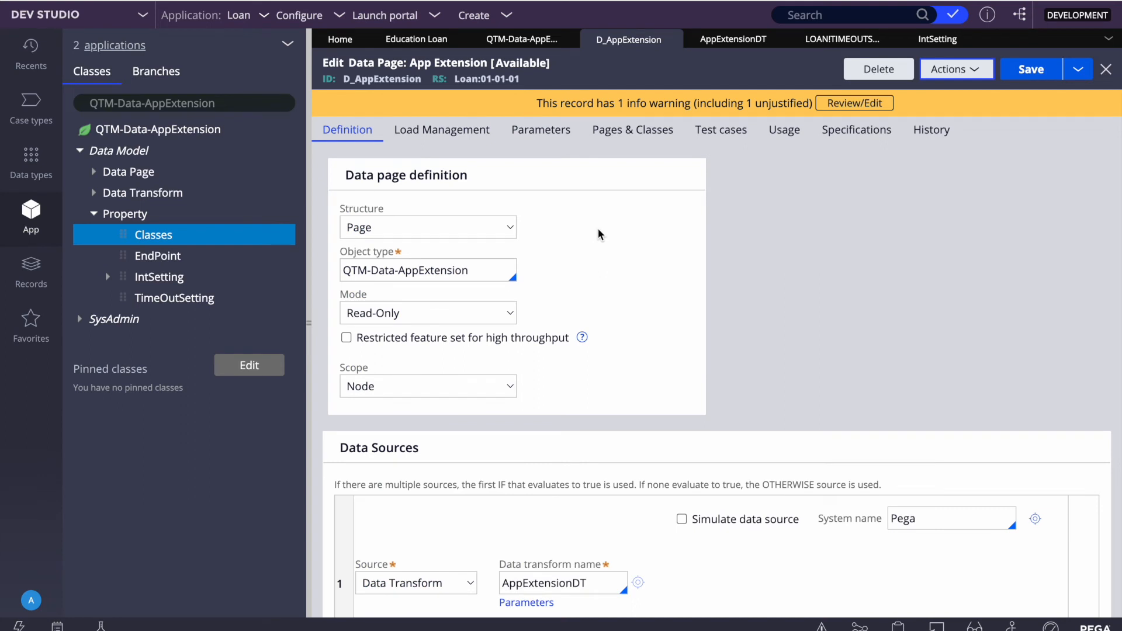
- Bring up AppExtensionDT, close the time-out setting and IntSetting records, and collapse the application explorer
{"action": "left_click", "coordinate": [732, 41]}
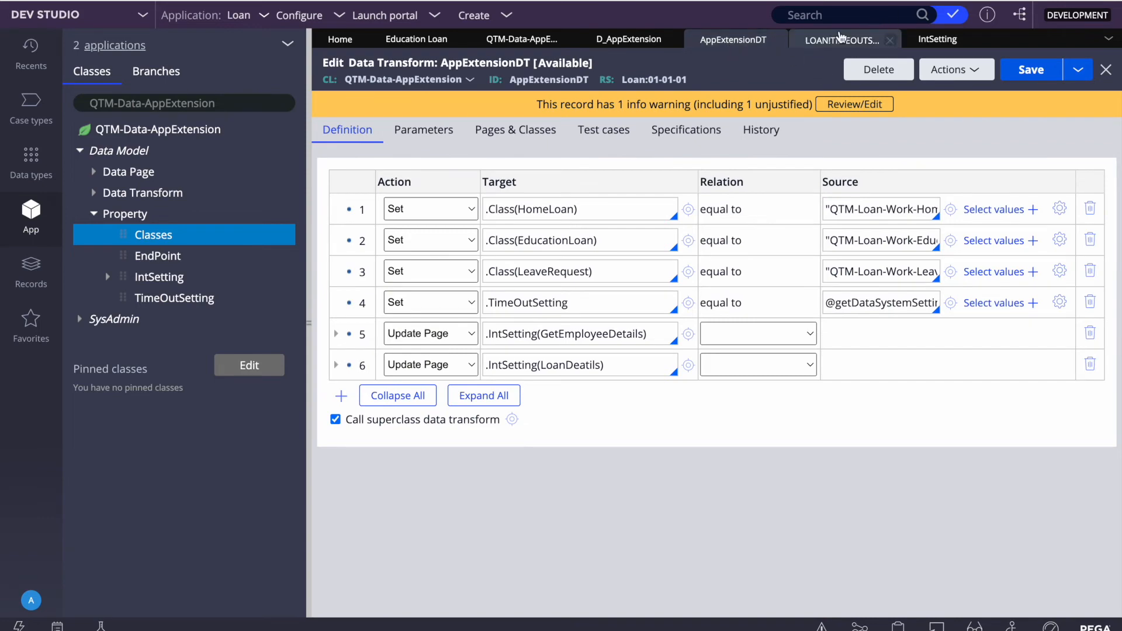
{"action": "left_click", "coordinate": [870, 40]}
{"action": "left_click", "coordinate": [890, 40]}
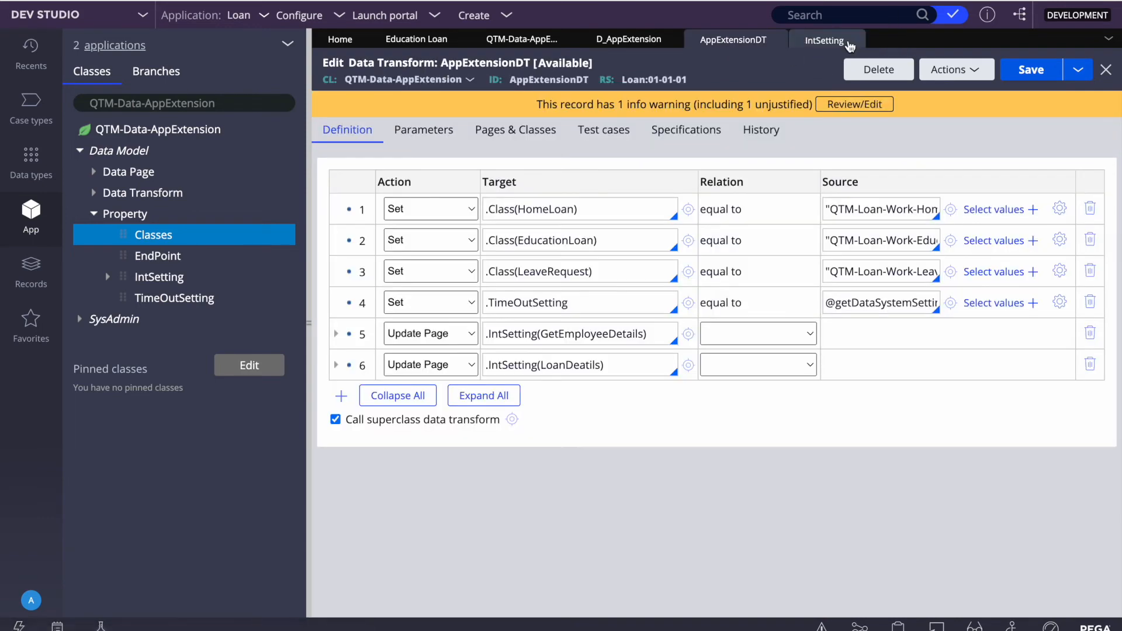
{"action": "left_click", "coordinate": [841, 41]}
{"action": "left_click", "coordinate": [853, 39]}
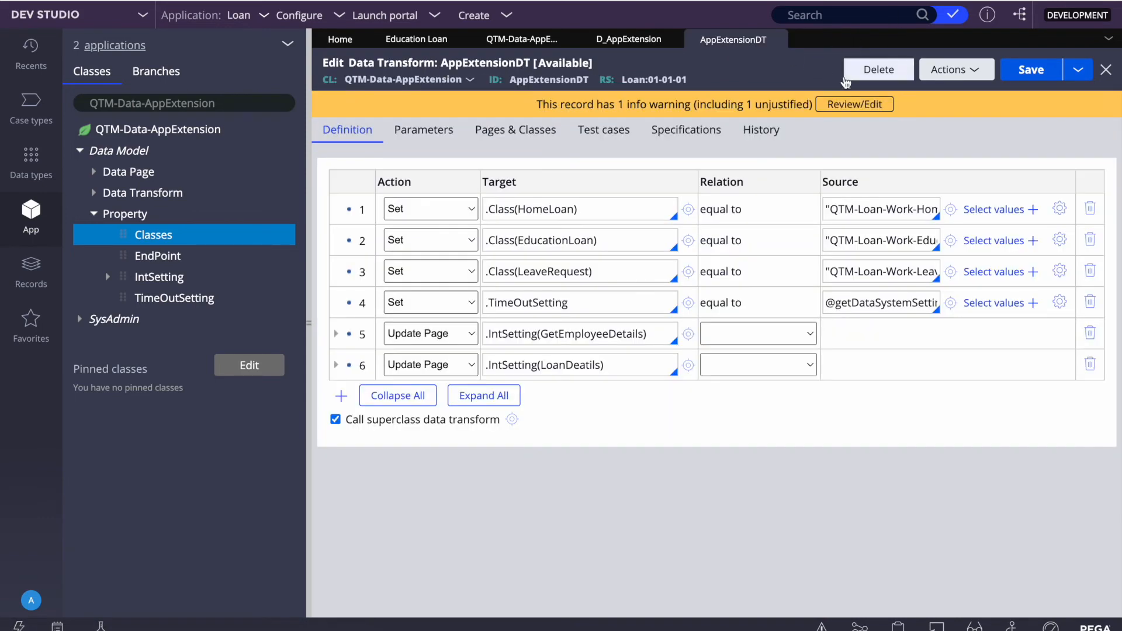
{"action": "left_click", "coordinate": [309, 337]}
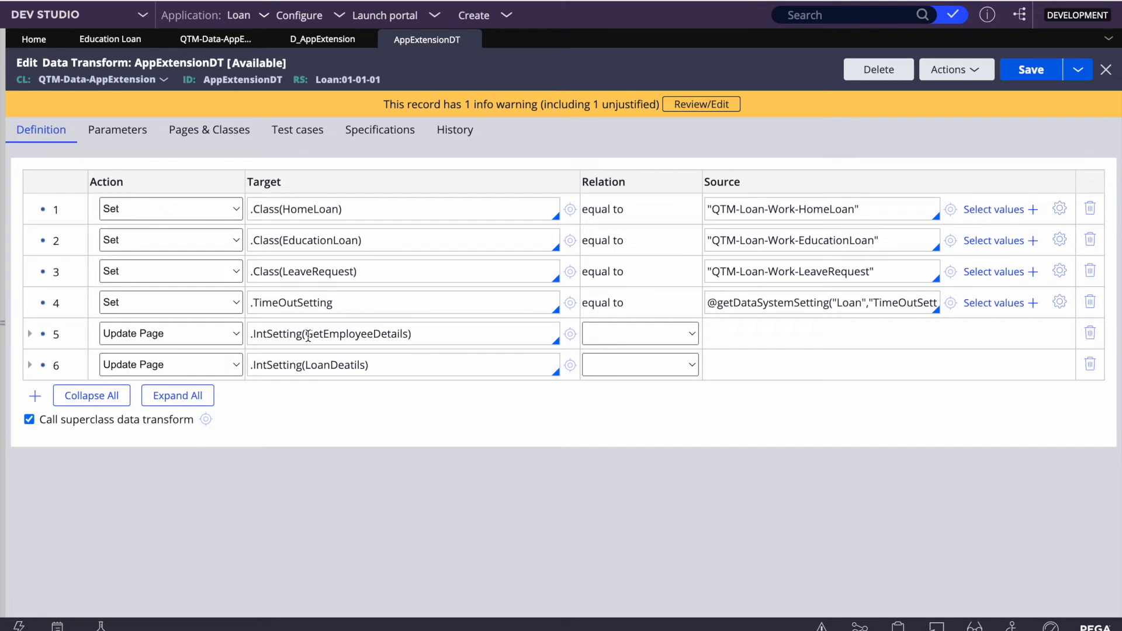
- Start a new data transform record labelled "Fetch dynamic Value"
{"action": "left_click", "coordinate": [475, 16]}
{"action": "mouse_move", "coordinate": [537, 35]}
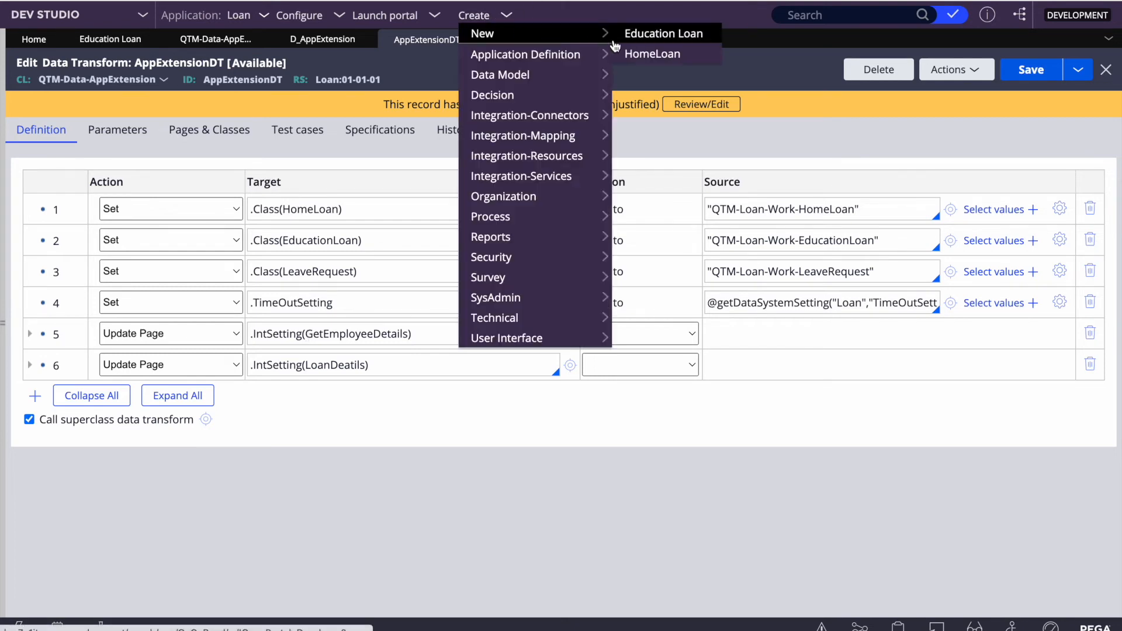
{"action": "mouse_move", "coordinate": [591, 75]}
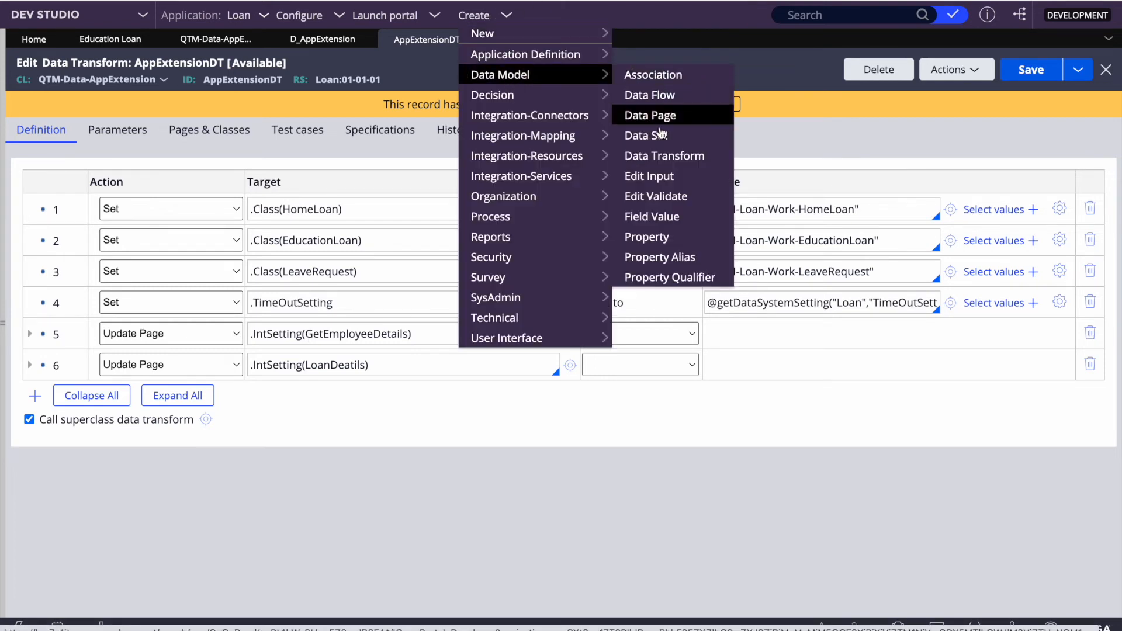
{"action": "left_click", "coordinate": [656, 154]}
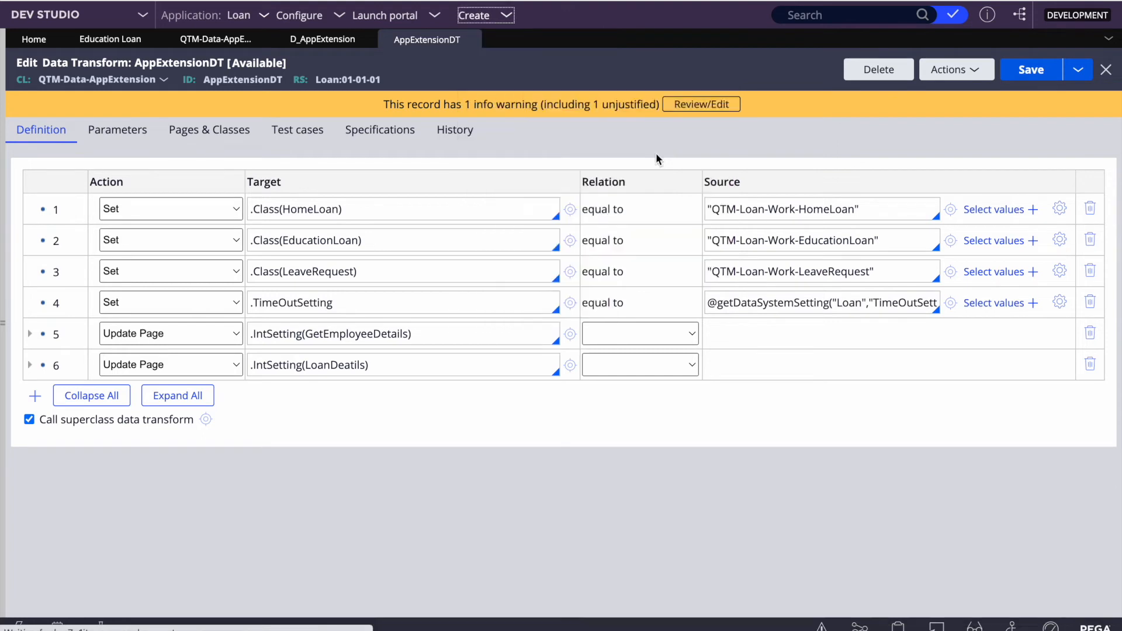
{"action": "left_click", "coordinate": [234, 171]}
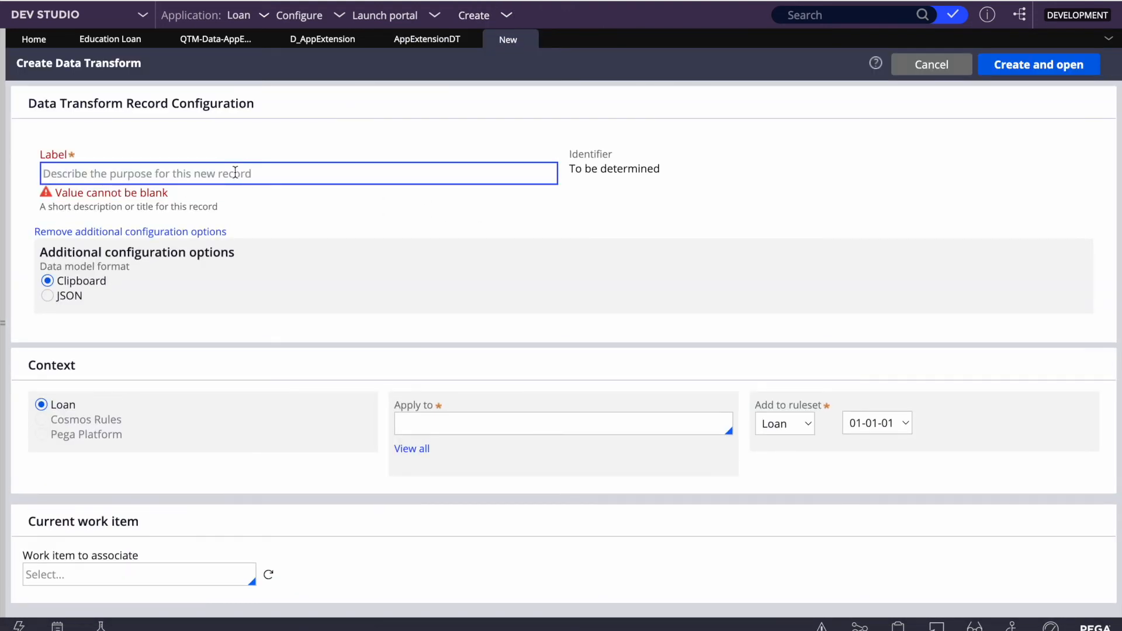
{"action": "type", "text": "Fetch dy"}
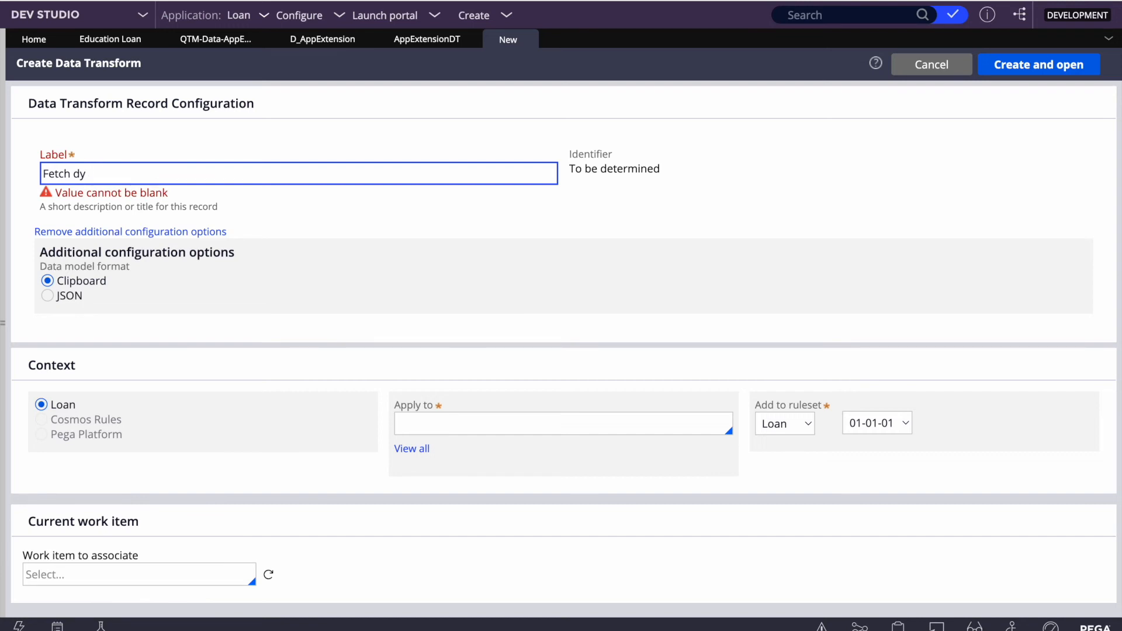
{"action": "type", "text": "mic Vlaue"}
{"action": "left_click", "coordinate": [132, 174]}
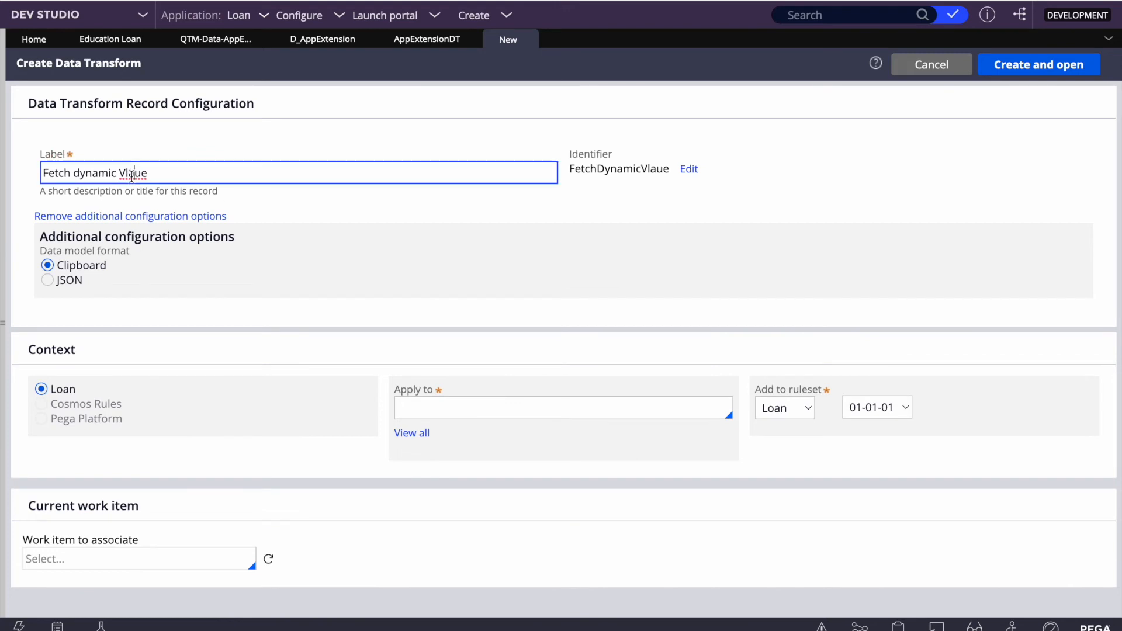
{"action": "key", "text": "BackSpace"}
{"action": "type", "text": "l"}
{"action": "left_click", "coordinate": [535, 272]}
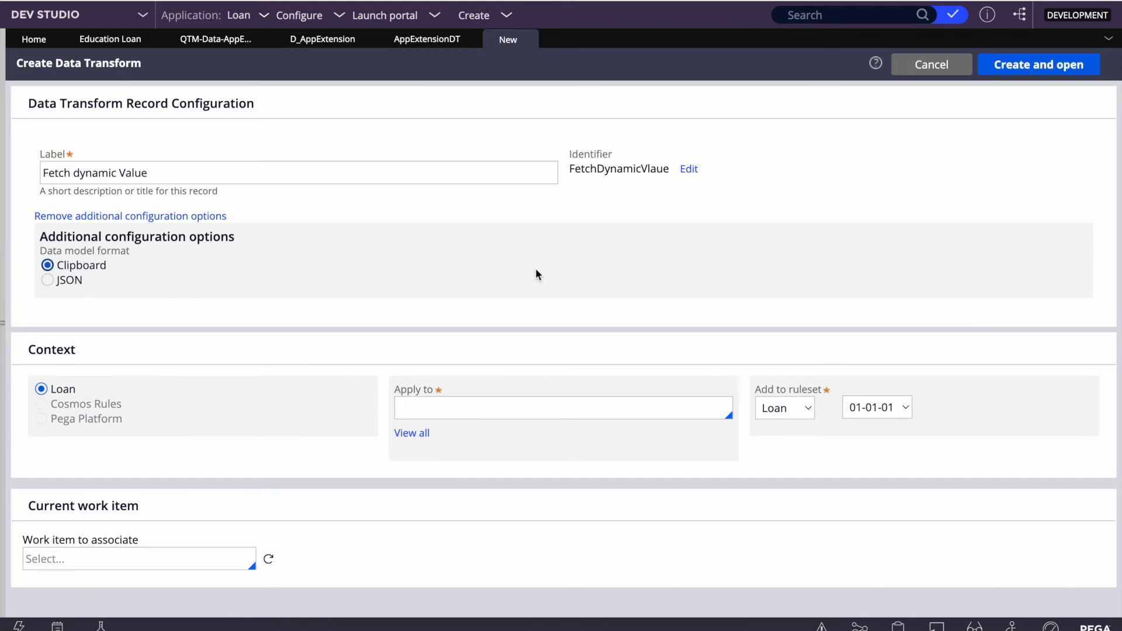
- Apply the new data transform to the QTM-Loan-Work class, then create and open it
{"action": "left_click", "coordinate": [524, 409]}
{"action": "key", "text": "Down"}
{"action": "key", "text": "Down"}
{"action": "key", "text": "Down"}
{"action": "key", "text": "Down"}
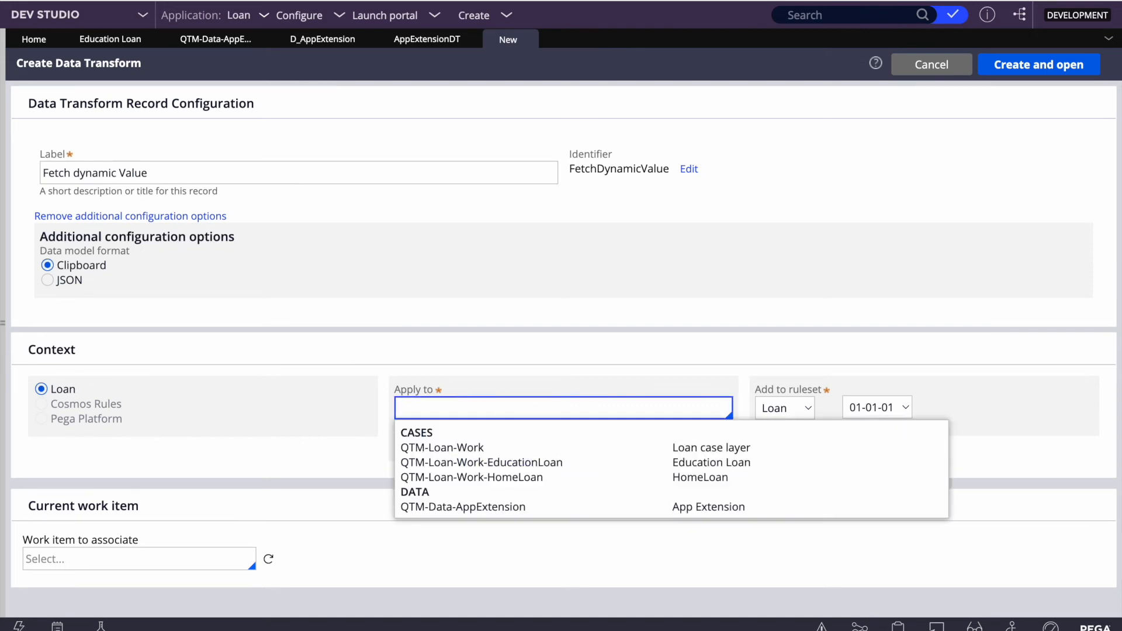
{"action": "key", "text": "Return"}
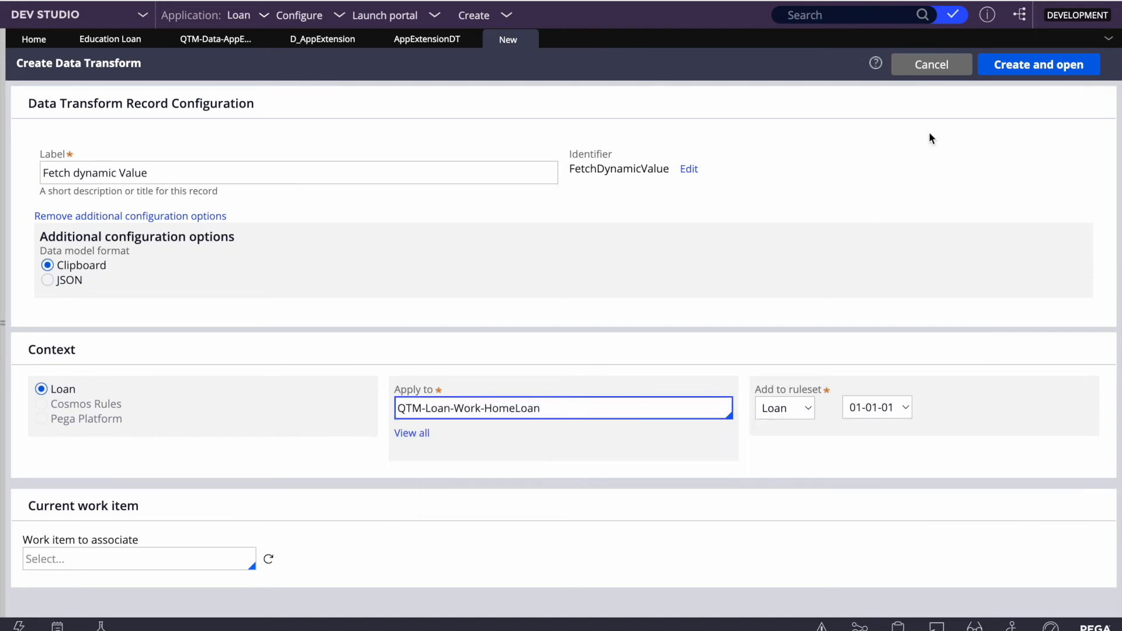
{"action": "double_click", "coordinate": [503, 405]}
{"action": "key", "text": "BackSpace"}
{"action": "key", "text": "BackSpace"}
{"action": "left_click", "coordinate": [979, 174]}
{"action": "left_click", "coordinate": [1031, 66]}
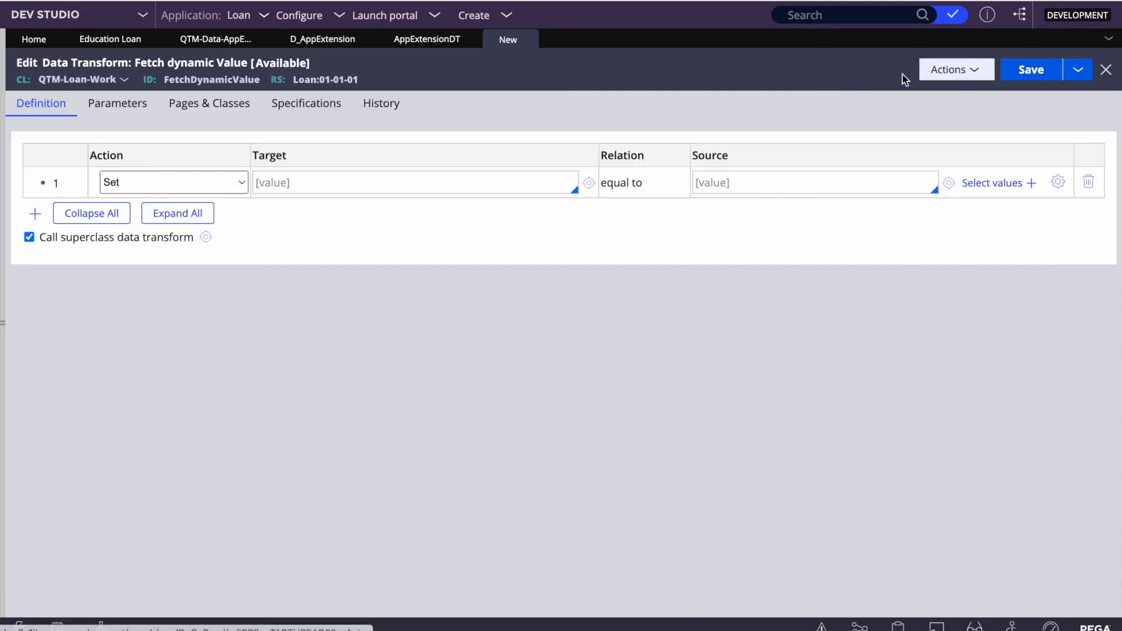
- Set the first row's target to .pyLabel and save the data transform
{"action": "type", "text": ".p"}
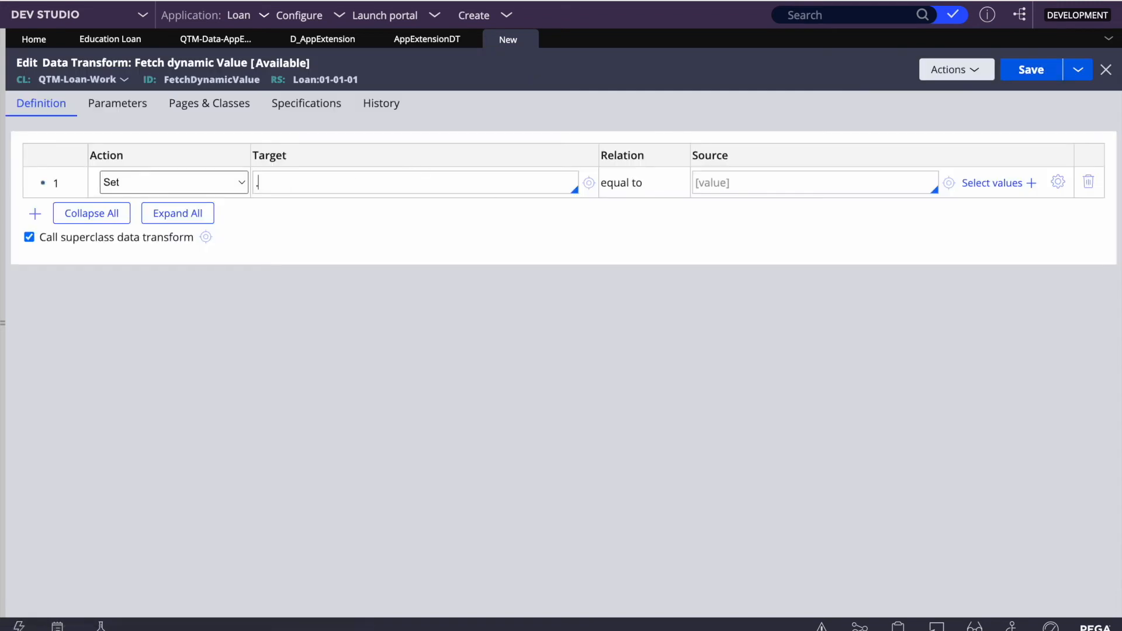
{"action": "key", "text": "Down"}
{"action": "type", "text": "yla"}
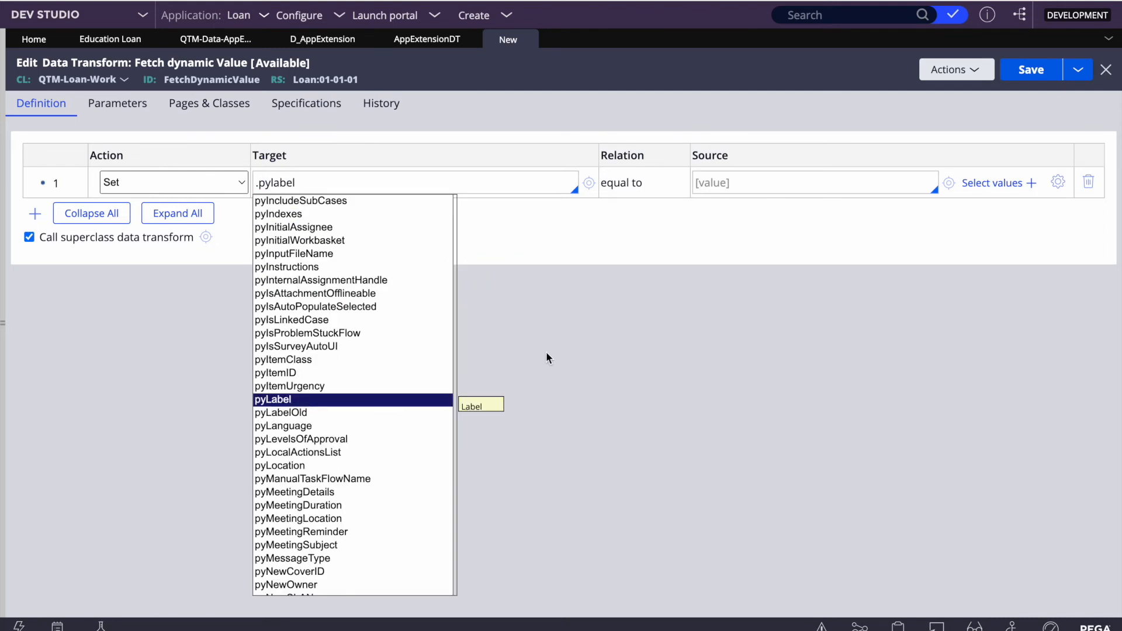
{"action": "left_click", "coordinate": [285, 402]}
{"action": "left_click", "coordinate": [1020, 78]}
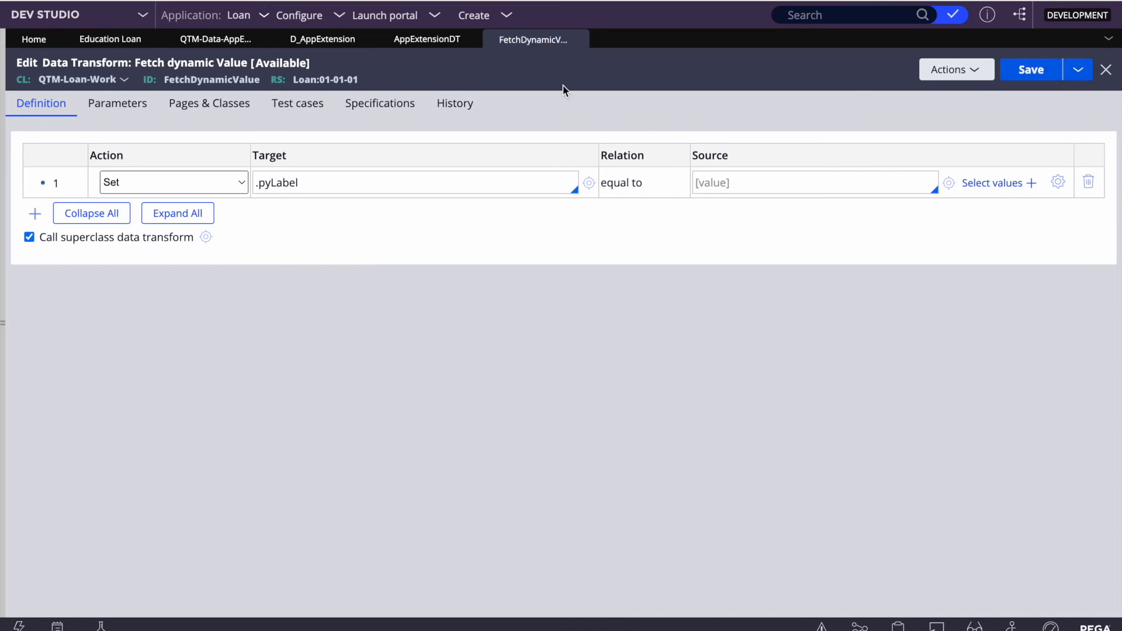
- Copy the data page ID D_AppExtension from its record into the source of the .pyLabel row
{"action": "left_click", "coordinate": [325, 41]}
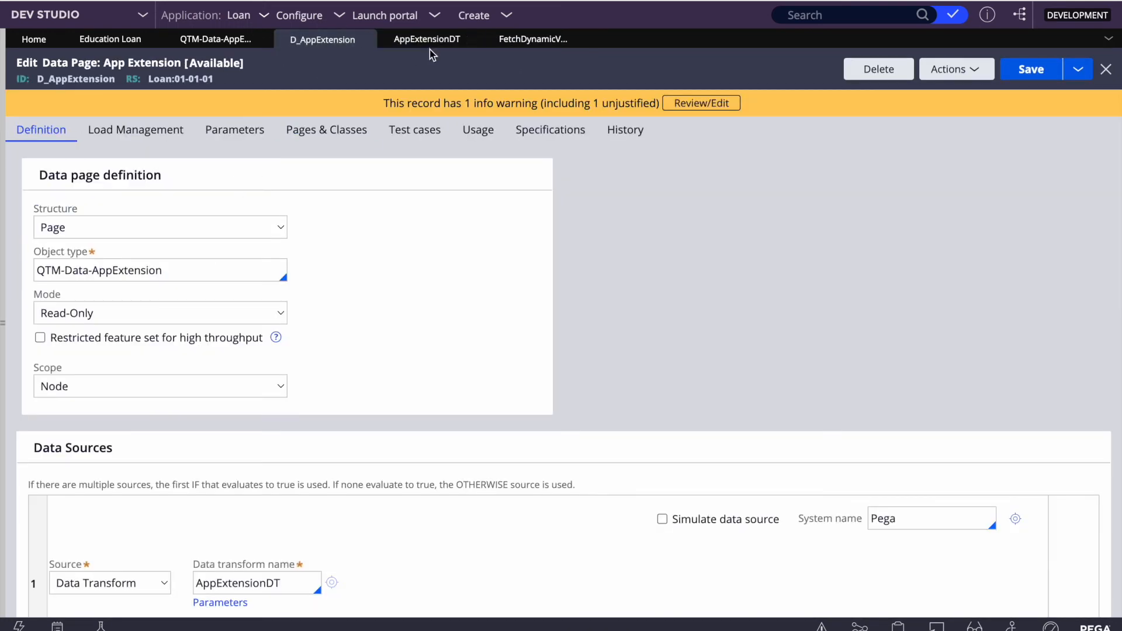
{"action": "double_click", "coordinate": [85, 82]}
{"action": "key", "text": "ctrl+c"}
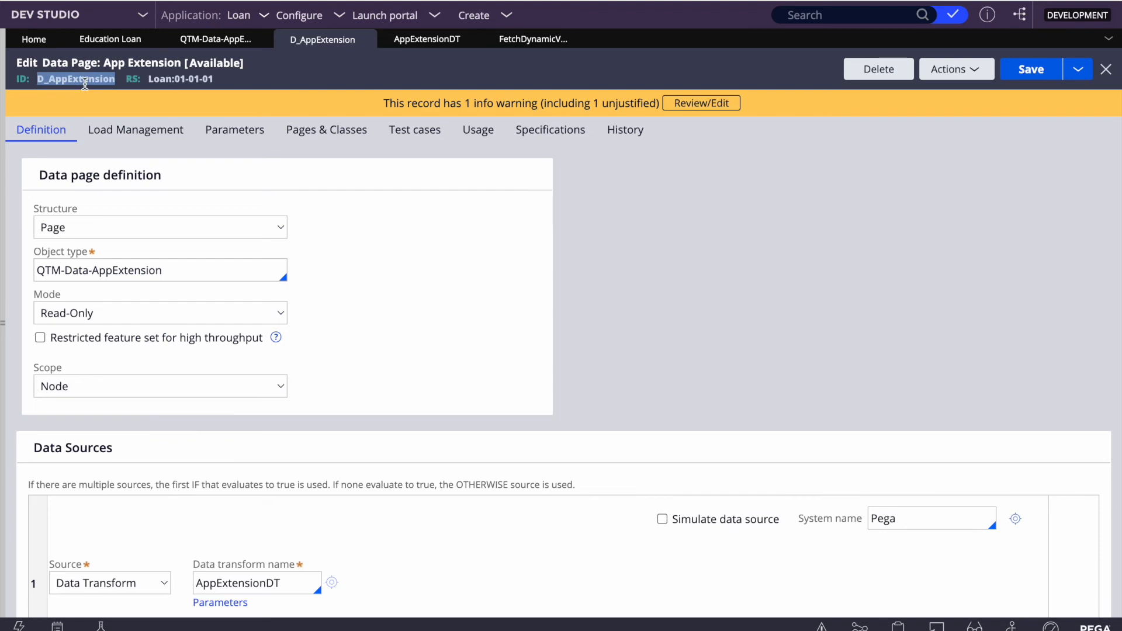
{"action": "left_click", "coordinate": [518, 39]}
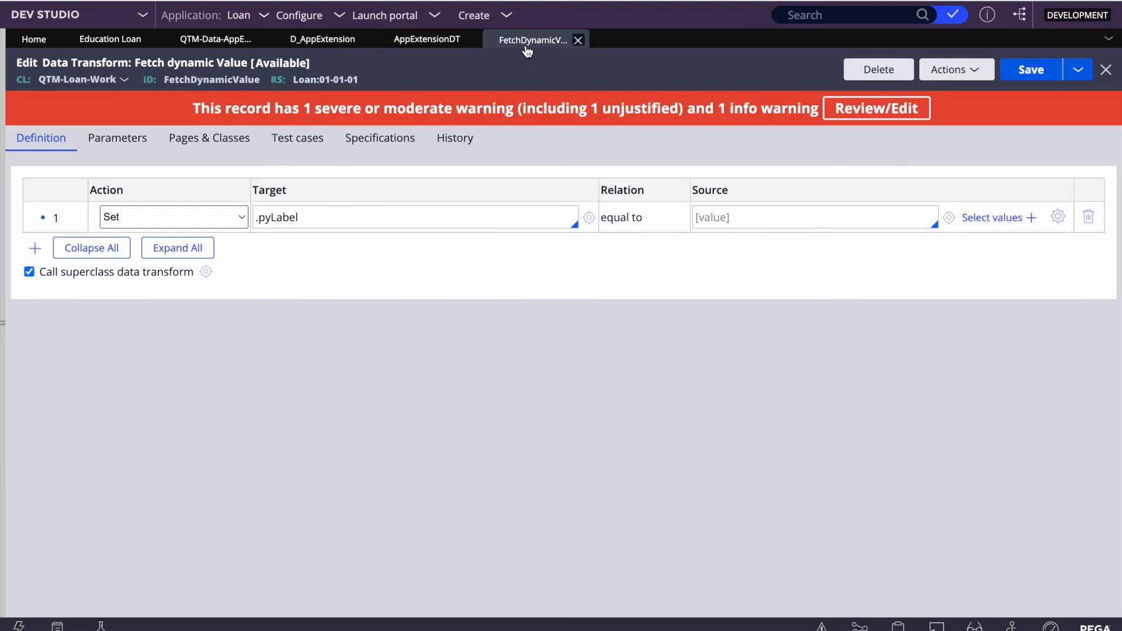
{"action": "left_click", "coordinate": [721, 222]}
{"action": "key", "text": "ctrl+v"}
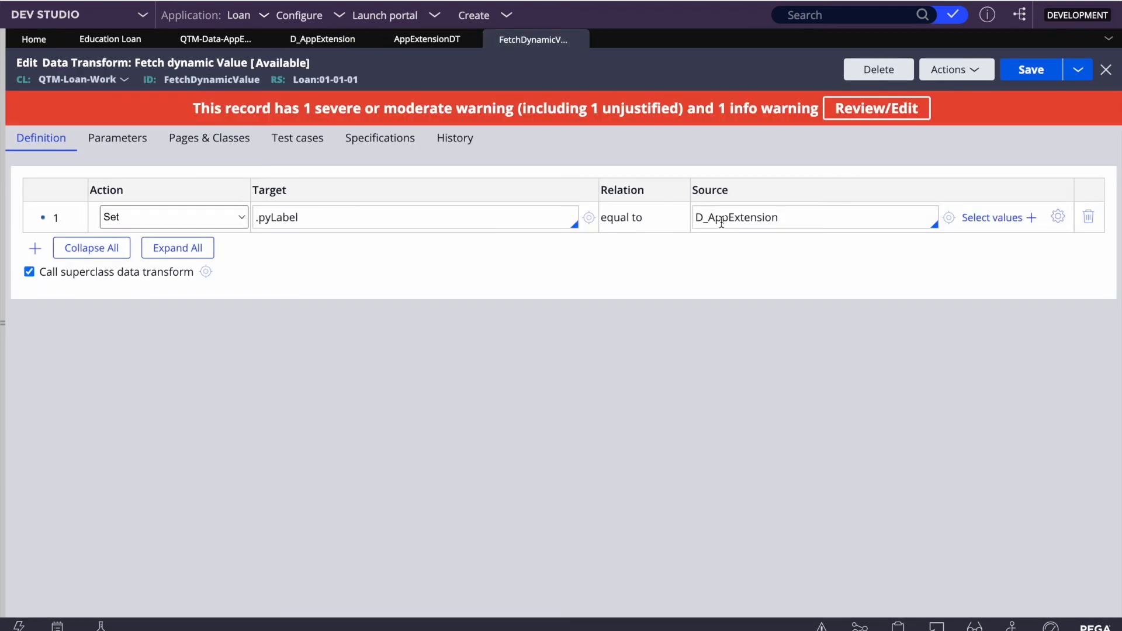
- Append the .Class(HomeLoan) reference copied from AppExtensionDT to the D_AppExtension source and save the data transform
{"action": "left_click", "coordinate": [426, 40]}
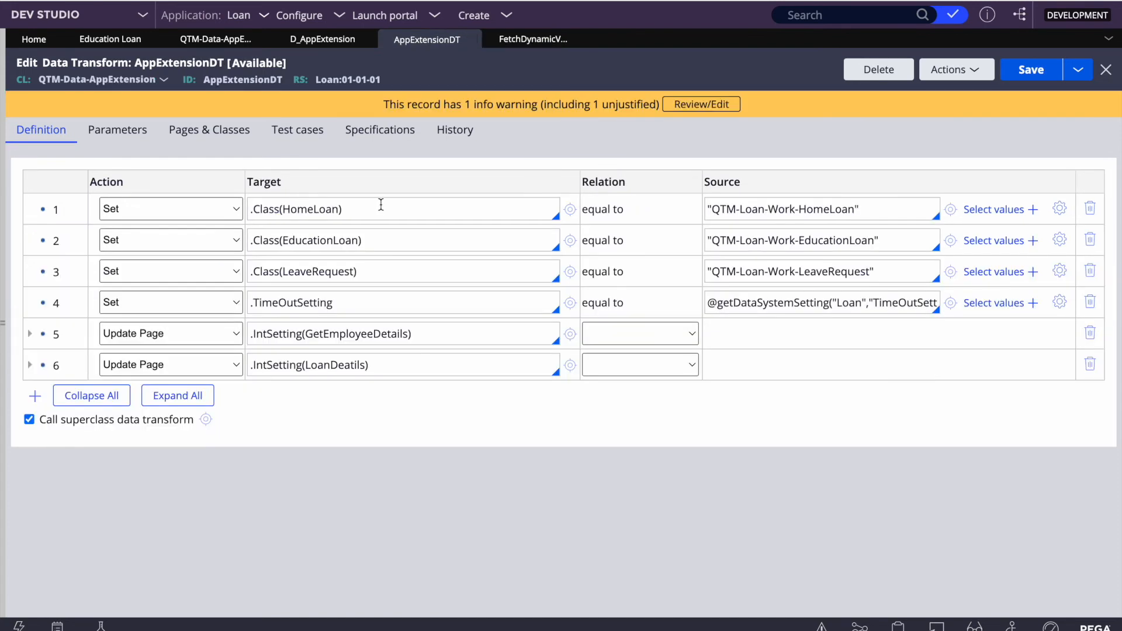
{"action": "triple_click", "coordinate": [375, 208]}
{"action": "key", "text": "ctrl+c"}
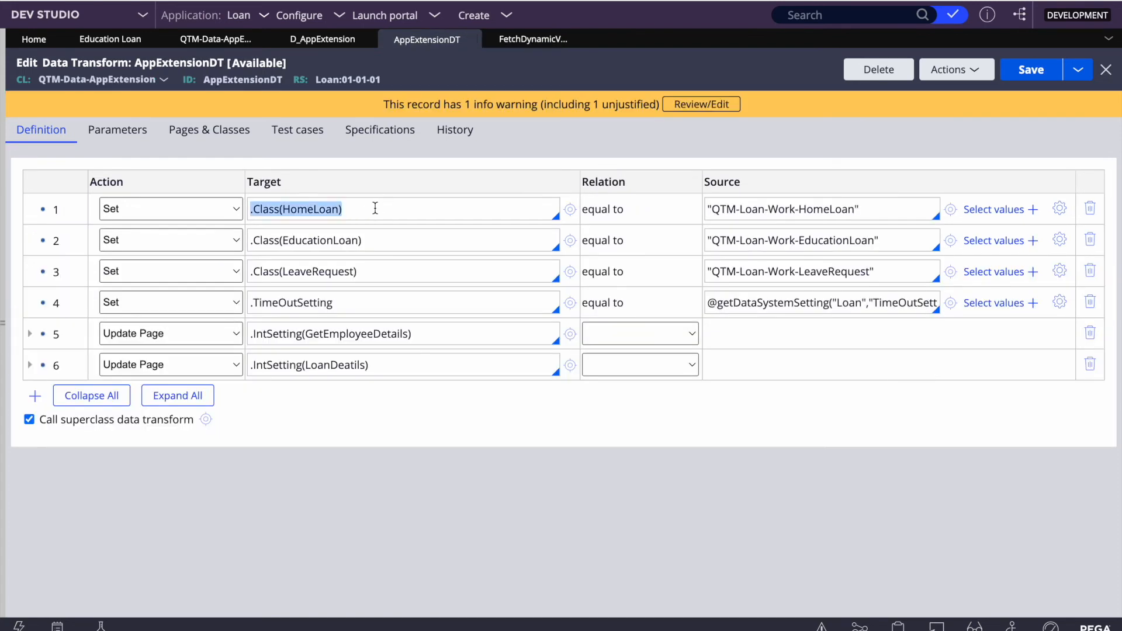
{"action": "left_click", "coordinate": [532, 38]}
{"action": "left_click", "coordinate": [809, 217]}
{"action": "key", "text": "ctrl+v"}
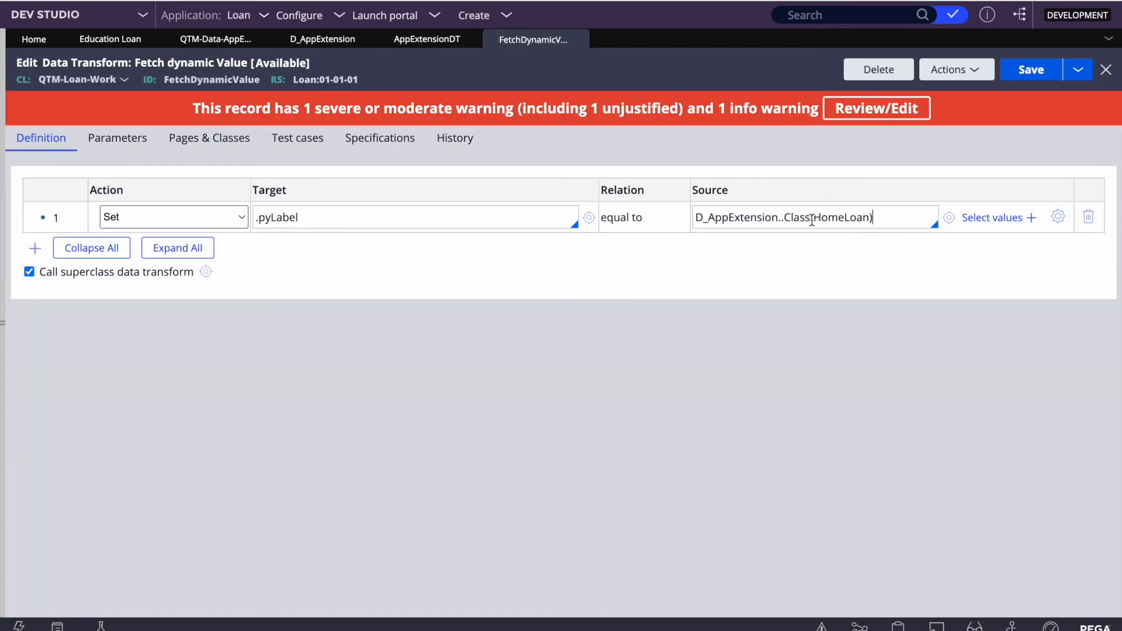
{"action": "left_click", "coordinate": [1033, 71]}
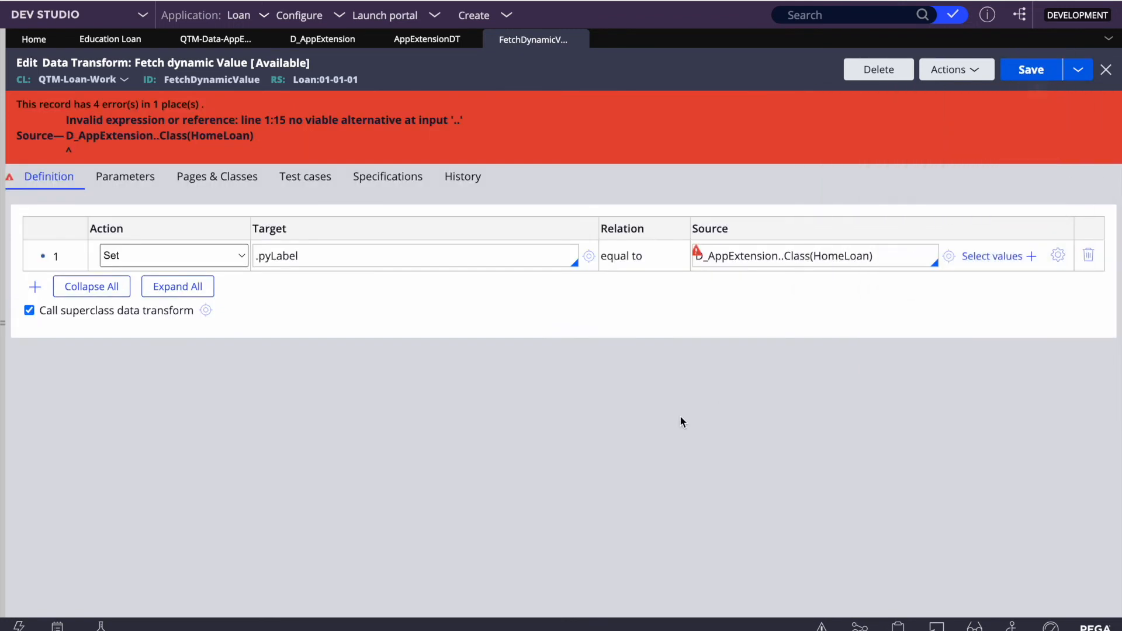
- Remove the duplicate dot so the source reads D_AppExtension.Class(HomeLoan), and save the data transform
{"action": "left_click", "coordinate": [1029, 69]}
{"action": "left_click", "coordinate": [786, 263]}
{"action": "key", "text": "BackSpace"}
{"action": "left_click", "coordinate": [1023, 77]}
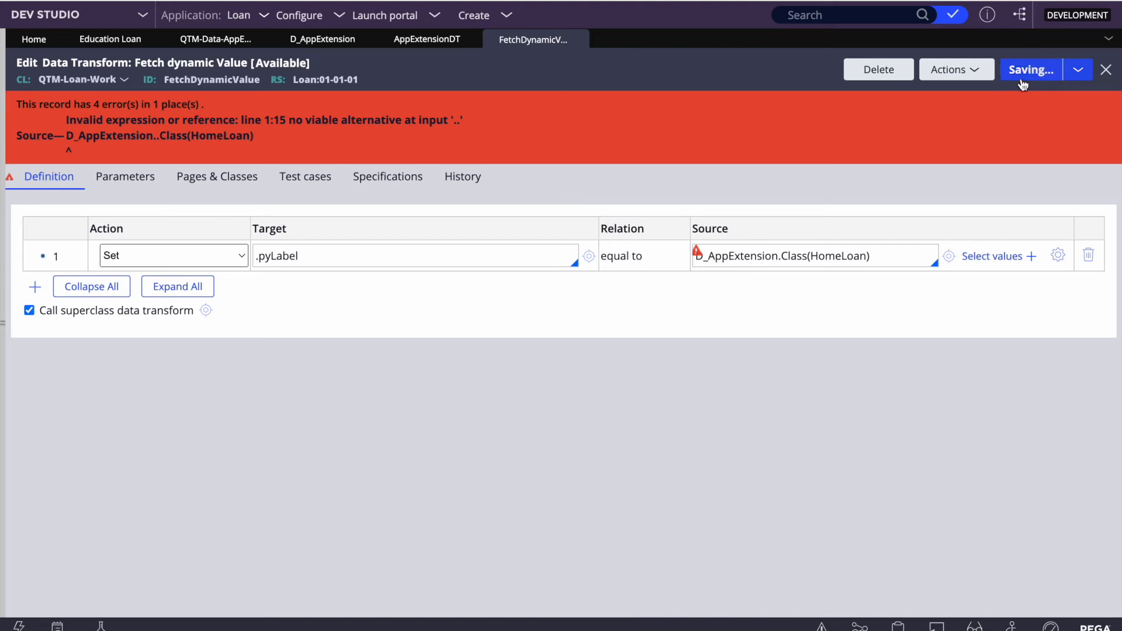
- Run the data transform on an empty test page, check the pyLabel value in the output, and close the run windows
{"action": "left_click", "coordinate": [971, 71]}
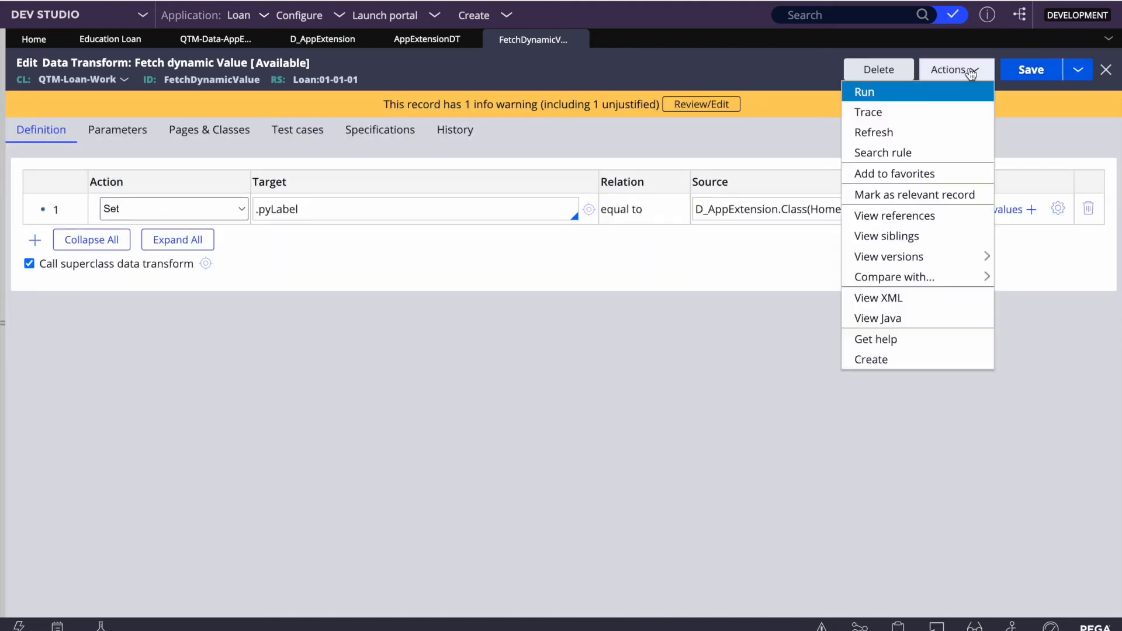
{"action": "left_click", "coordinate": [904, 89]}
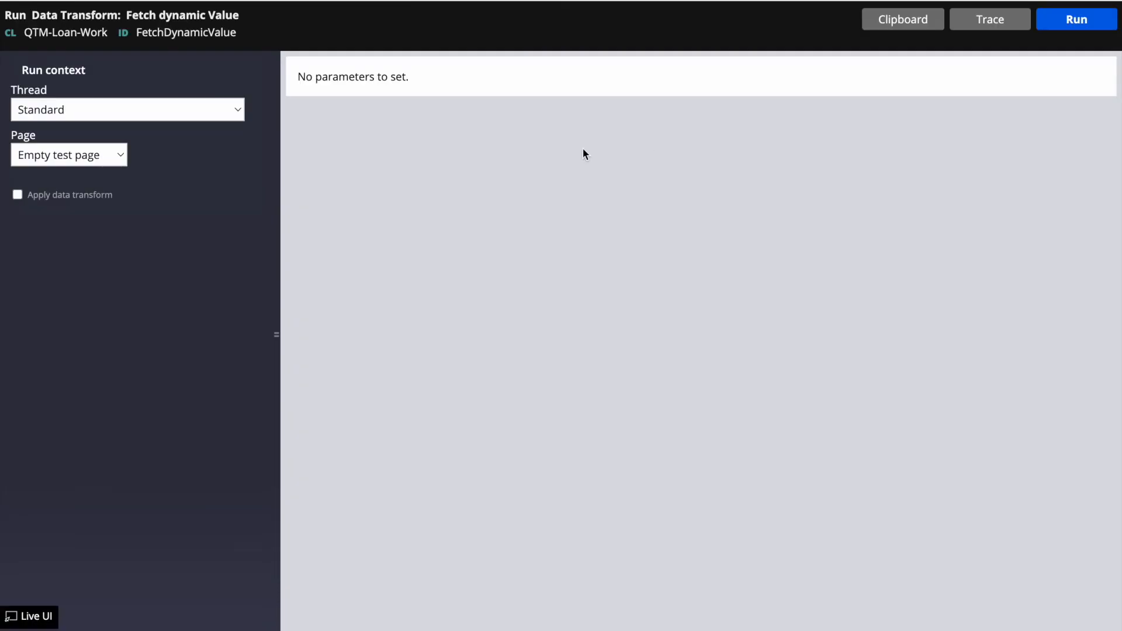
{"action": "left_click", "coordinate": [1077, 19]}
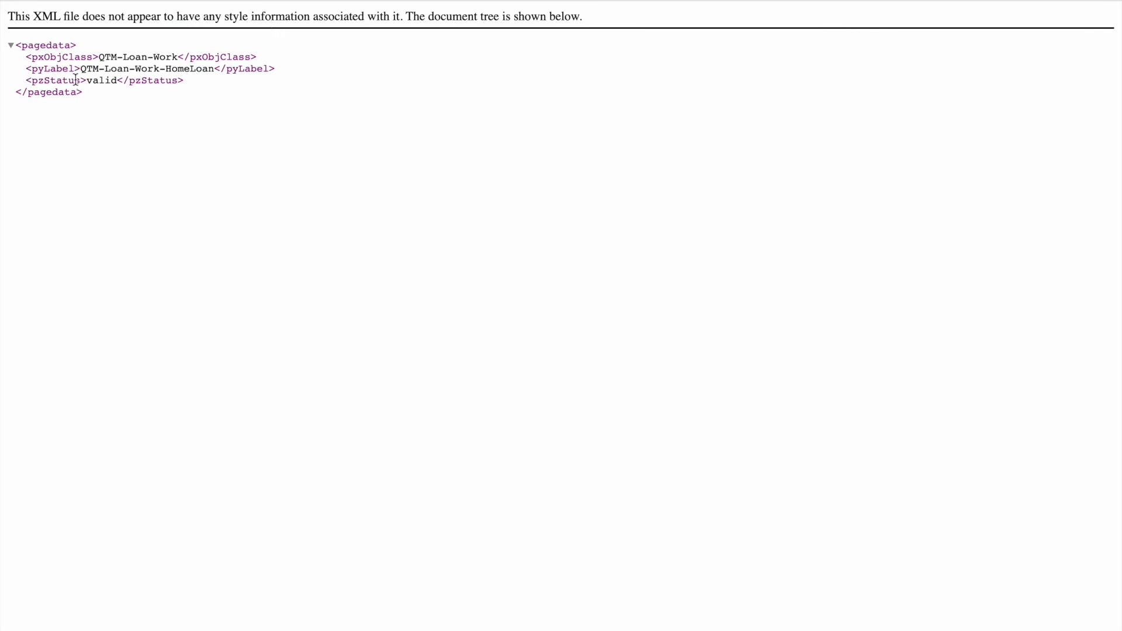
{"action": "double_click", "coordinate": [41, 69]}
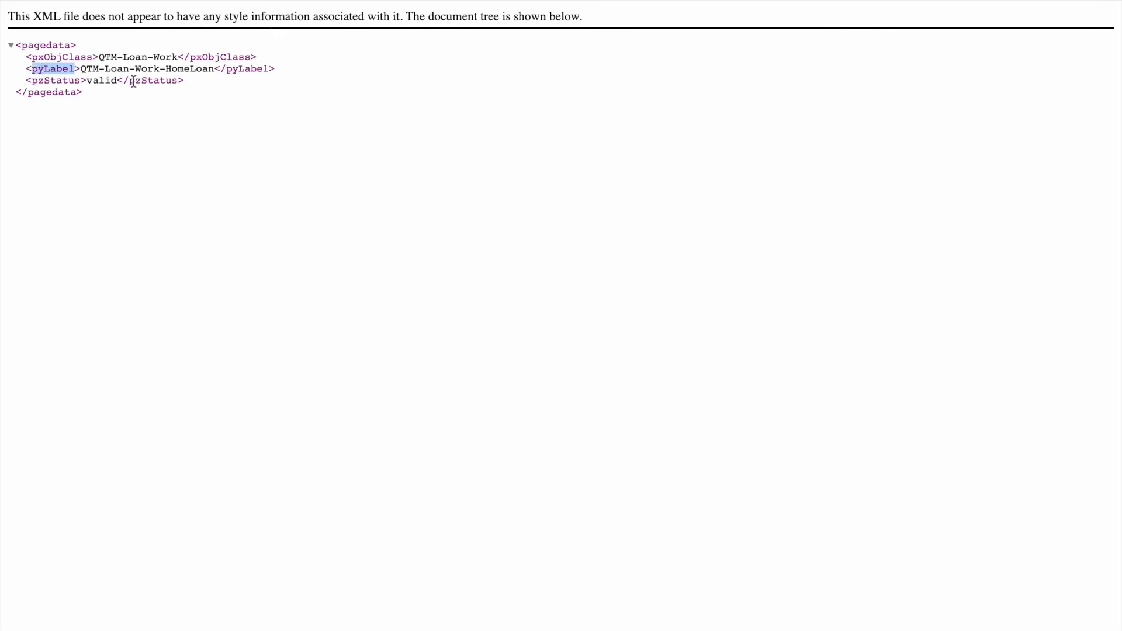
{"action": "double_click", "coordinate": [190, 69]}
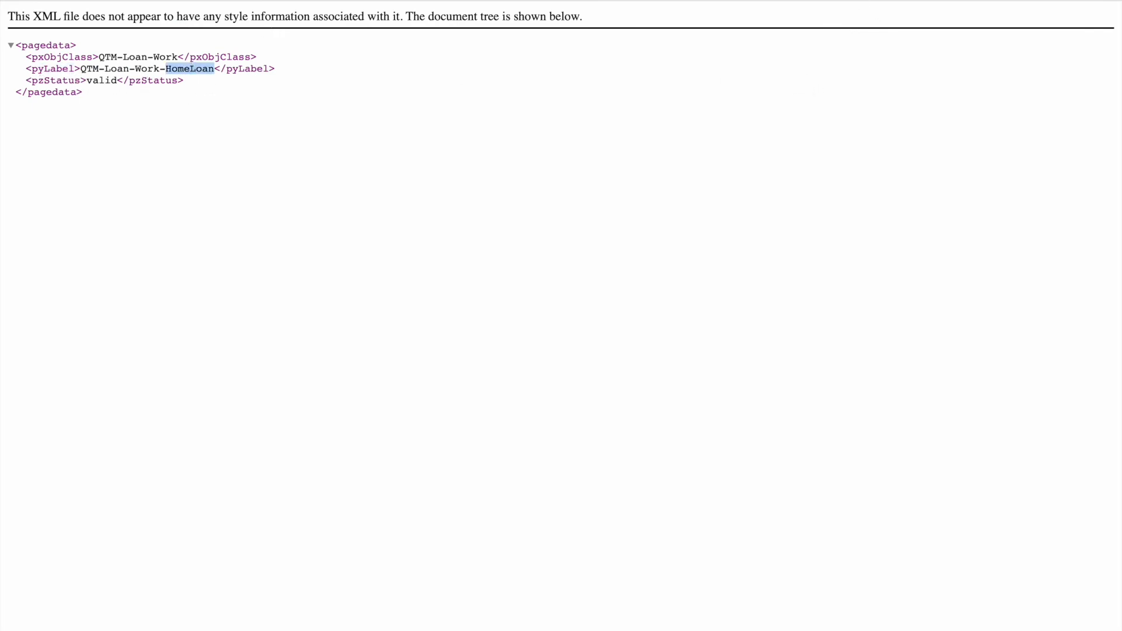
{"action": "key", "text": "super+w"}
{"action": "key", "text": "super+w"}
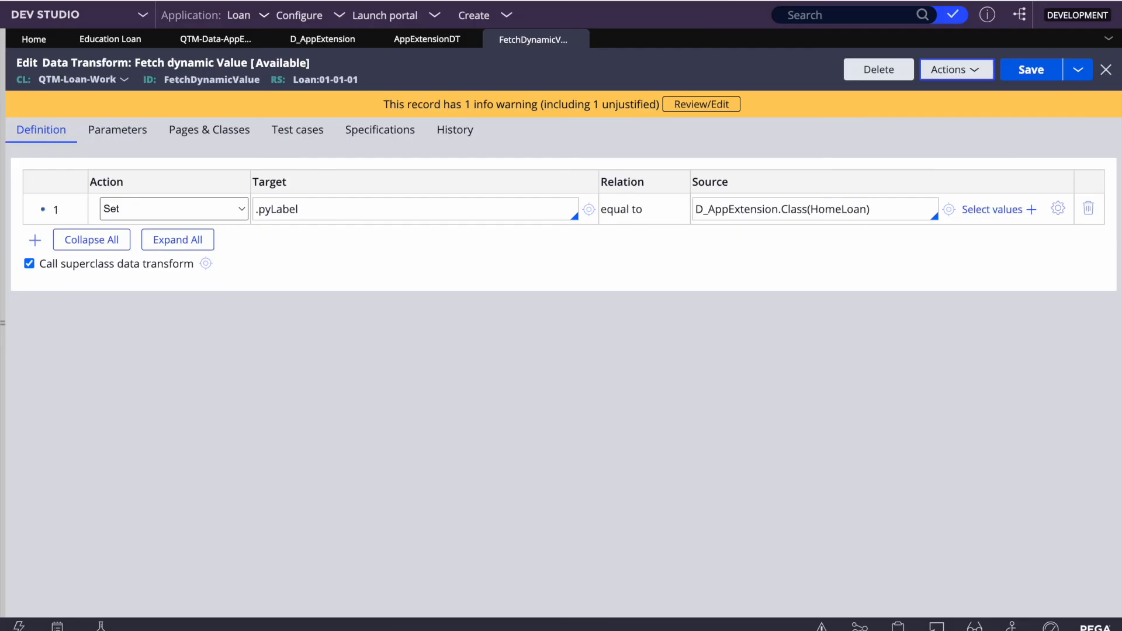
{"action": "double_click", "coordinate": [283, 209]}
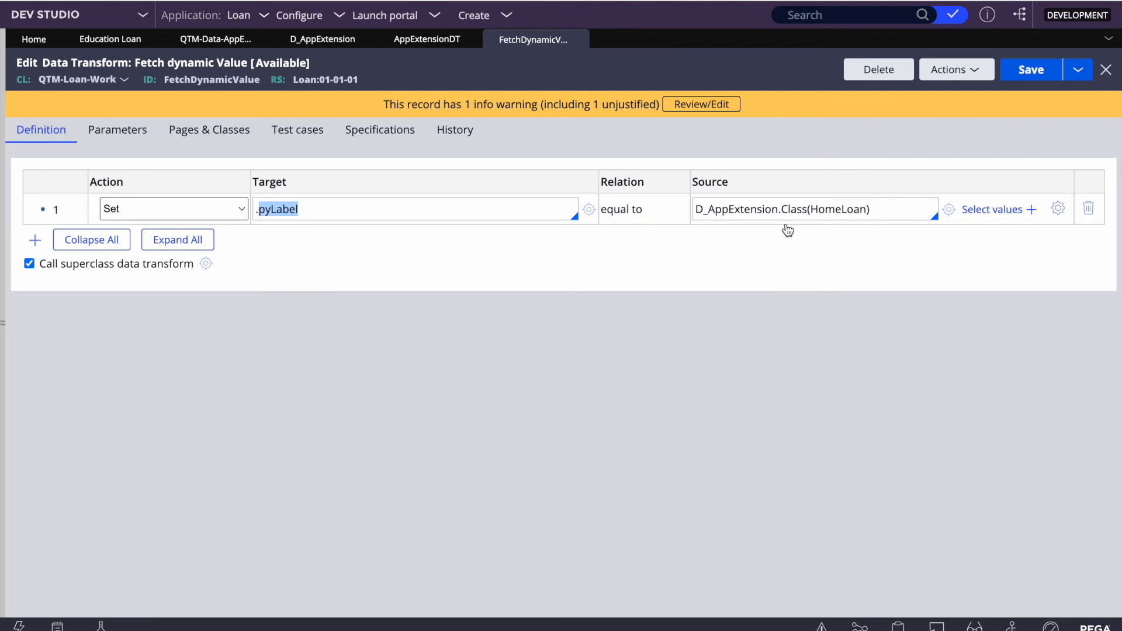
{"action": "double_click", "coordinate": [817, 209]}
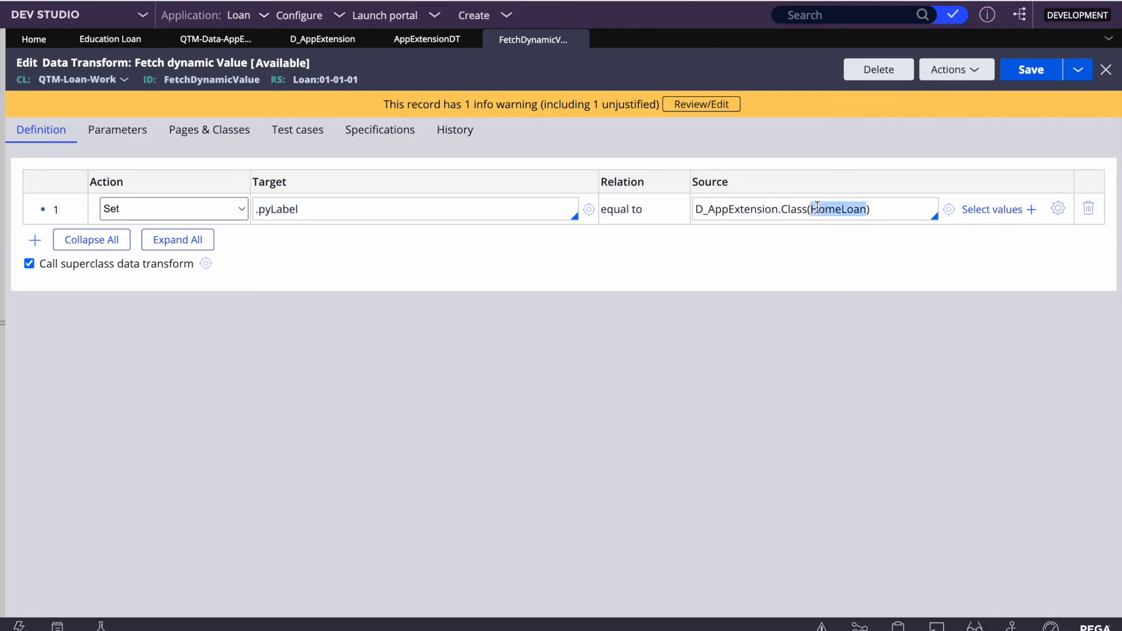
{"action": "triple_click", "coordinate": [751, 211]}
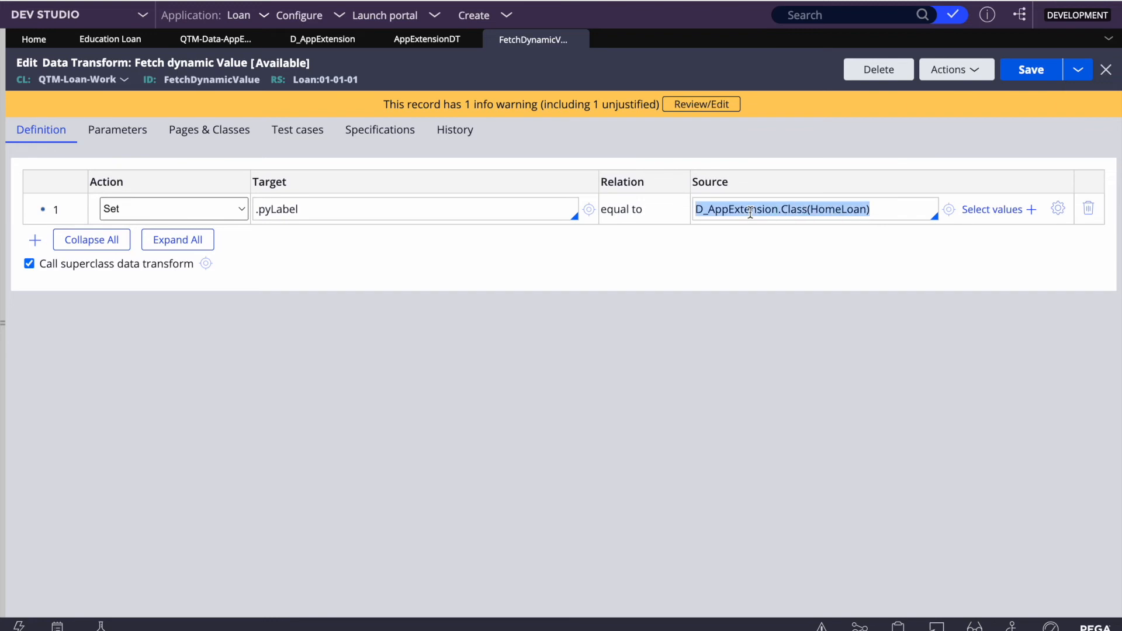
{"action": "left_click", "coordinate": [778, 210]}
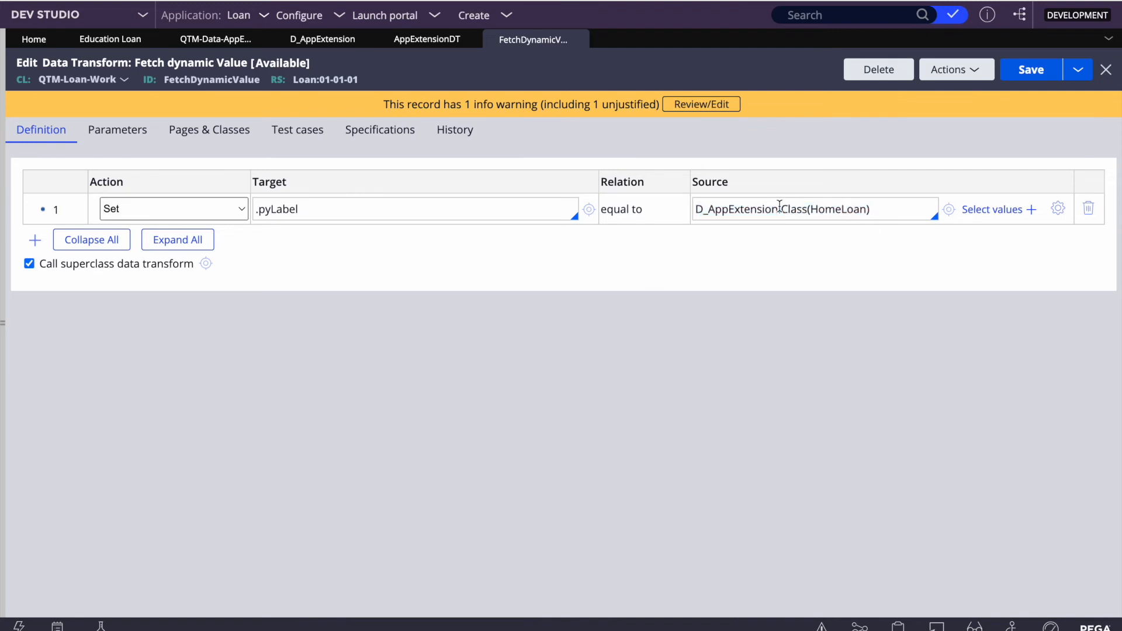
- Copy the D_AppExtension.Class(HomeLoan) source of the .pyLabel row and add a second Set row with the target .pyNote
{"action": "triple_click", "coordinate": [780, 207]}
{"action": "left_click", "coordinate": [797, 214]}
{"action": "triple_click", "coordinate": [797, 213]}
{"action": "key", "text": "super+c"}
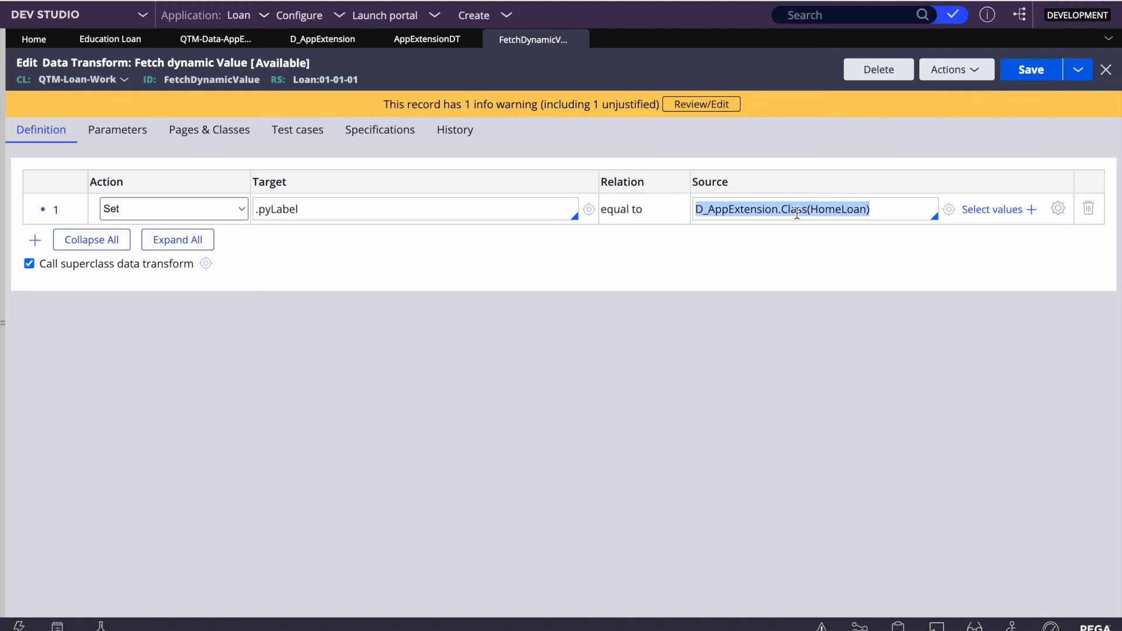
{"action": "left_click", "coordinate": [34, 240]}
{"action": "left_click", "coordinate": [268, 241]}
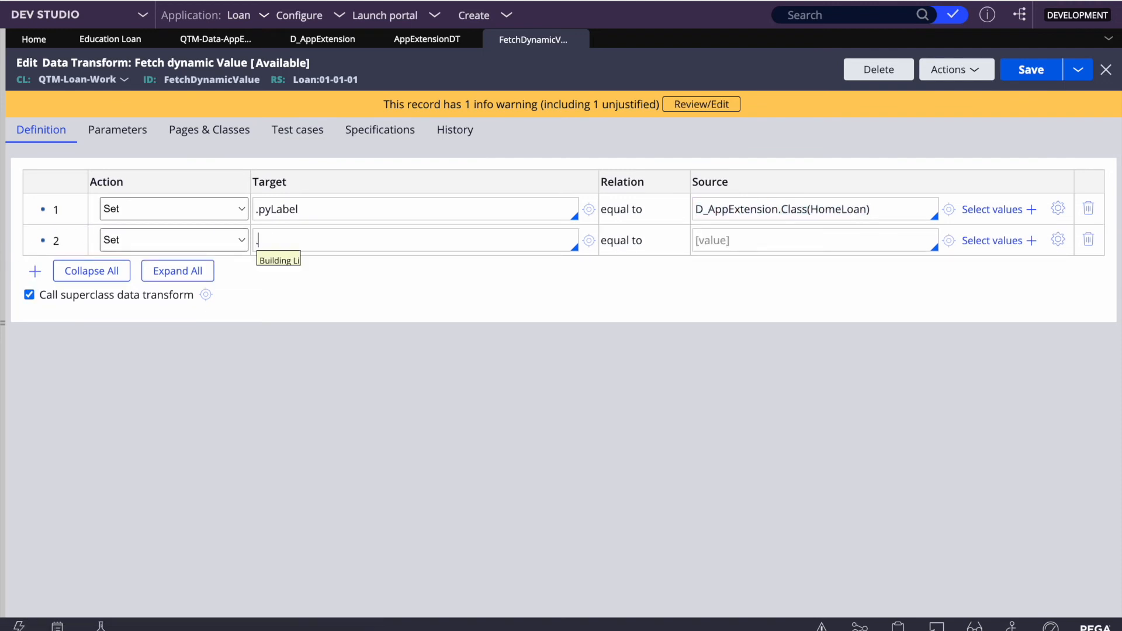
{"action": "type", "text": ".pyN"}
{"action": "type", "text": "opte"}
{"action": "key", "text": "BackSpace"}
{"action": "key", "text": "BackSpace"}
{"action": "key", "text": "BackSpace"}
{"action": "type", "text": "ote"}
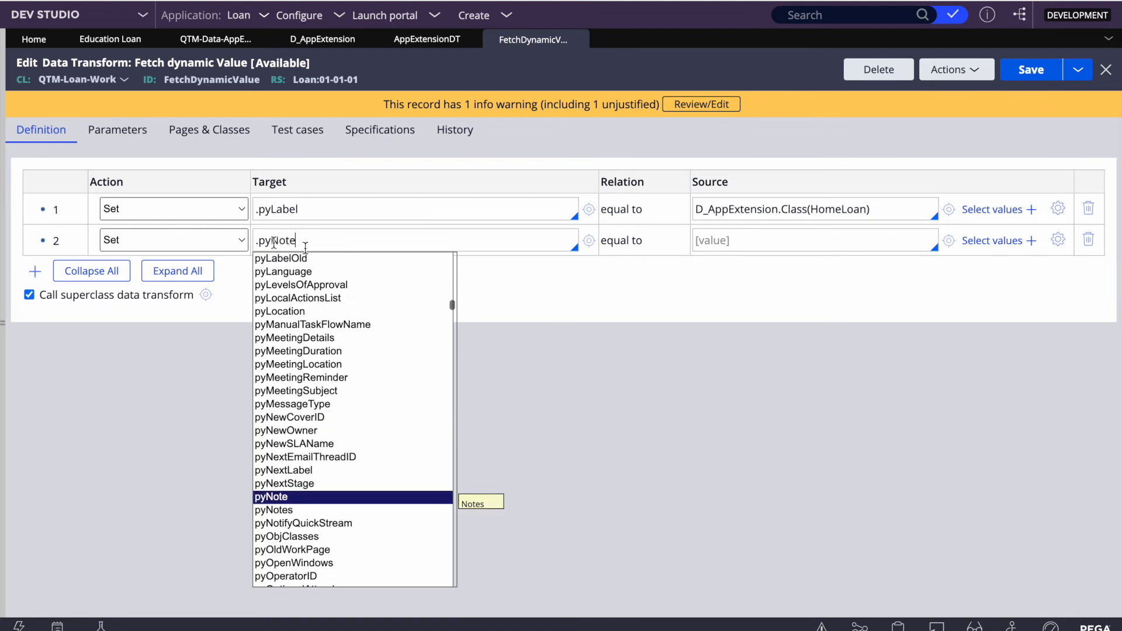
{"action": "left_click", "coordinate": [771, 404]}
- Paste the copied reference as the .pyNote row's source and trim it to "D_AppExtension."
{"action": "left_click", "coordinate": [705, 242]}
{"action": "key", "text": "super+v"}
{"action": "key", "text": "BackSpace"}
{"action": "key", "text": "BackSpace"}
{"action": "key", "text": "BackSpace"}
{"action": "key", "text": "BackSpace"}
{"action": "key", "text": "BackSpace"}
{"action": "key", "text": "BackSpace"}
{"action": "key", "text": "BackSpace"}
{"action": "key", "text": "BackSpace"}
{"action": "key", "text": "BackSpace"}
{"action": "key", "text": "BackSpace"}
{"action": "key", "text": "BackSpace"}
{"action": "key", "text": "BackSpace"}
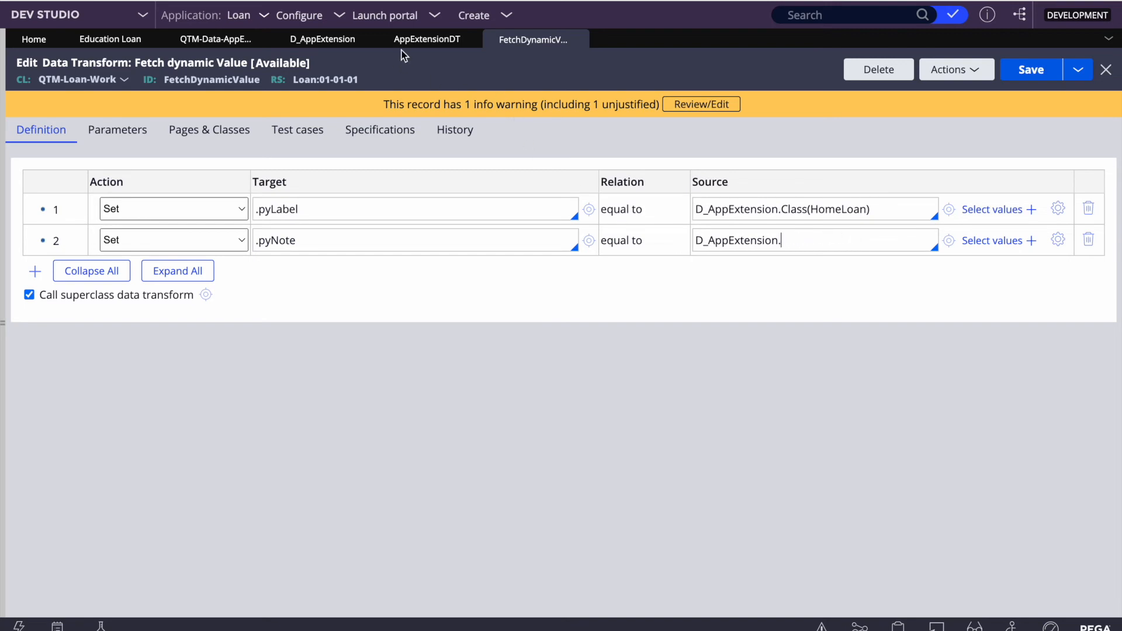
- Append the TimeOutSetting property name copied from AppExtensionDT to the .pyNote source and save the data transform
{"action": "left_click", "coordinate": [427, 39]}
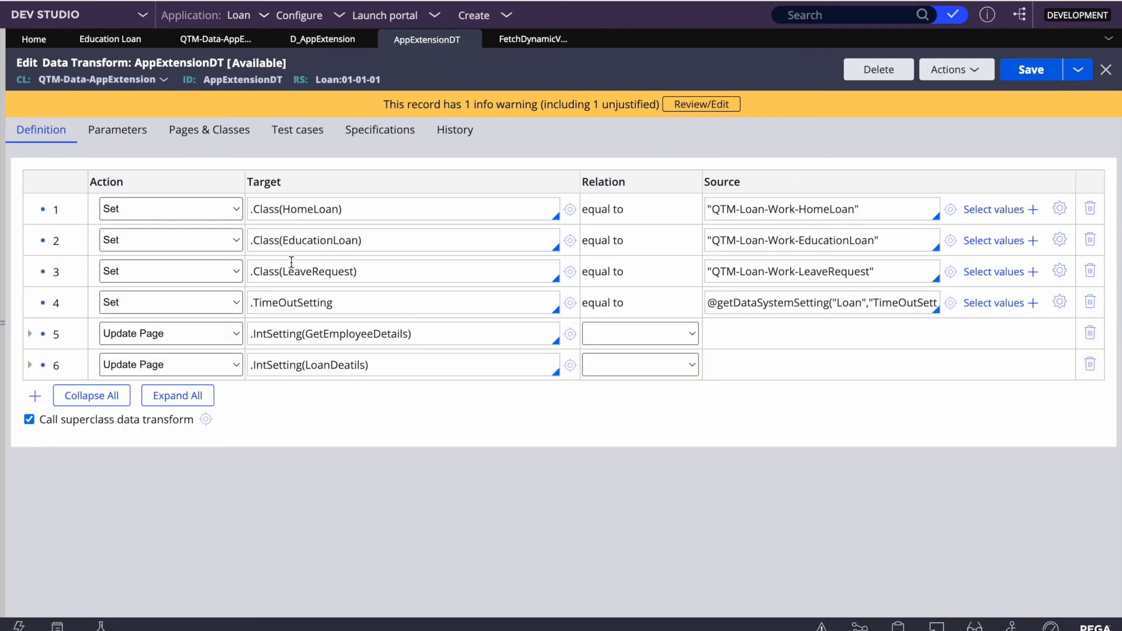
{"action": "double_click", "coordinate": [283, 302]}
{"action": "key", "text": "ctrl+c"}
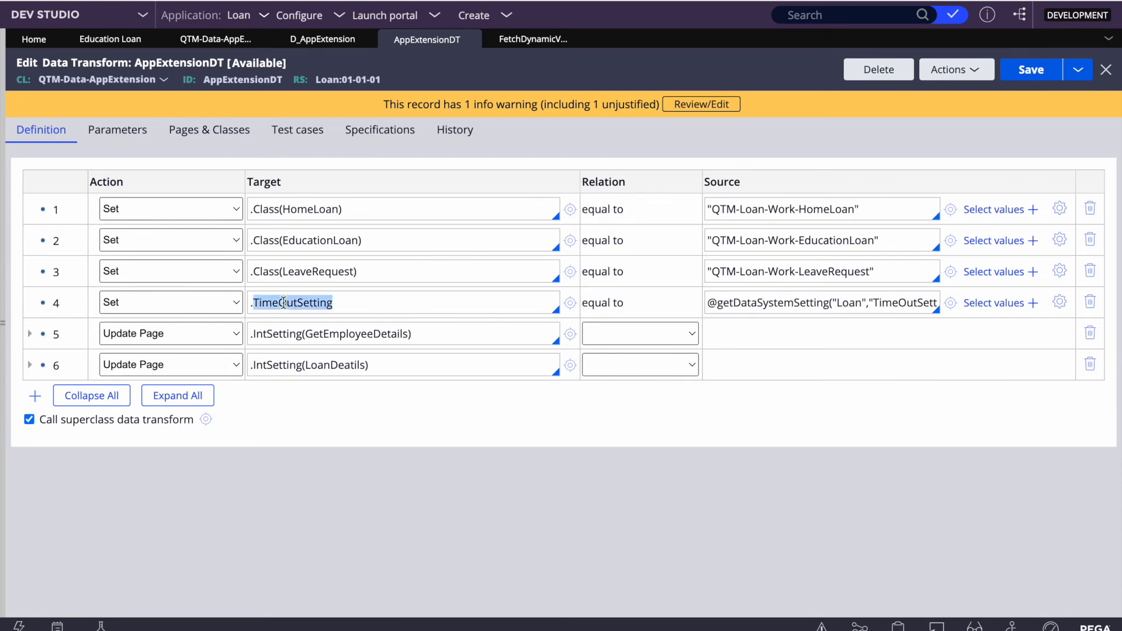
{"action": "left_click", "coordinate": [535, 39]}
{"action": "key", "text": "ctrl+v"}
{"action": "left_click", "coordinate": [1031, 70]}
- Run the FetchDynamicValue data transform, check the pyNote value in the output, and return to its record
{"action": "left_click", "coordinate": [969, 76]}
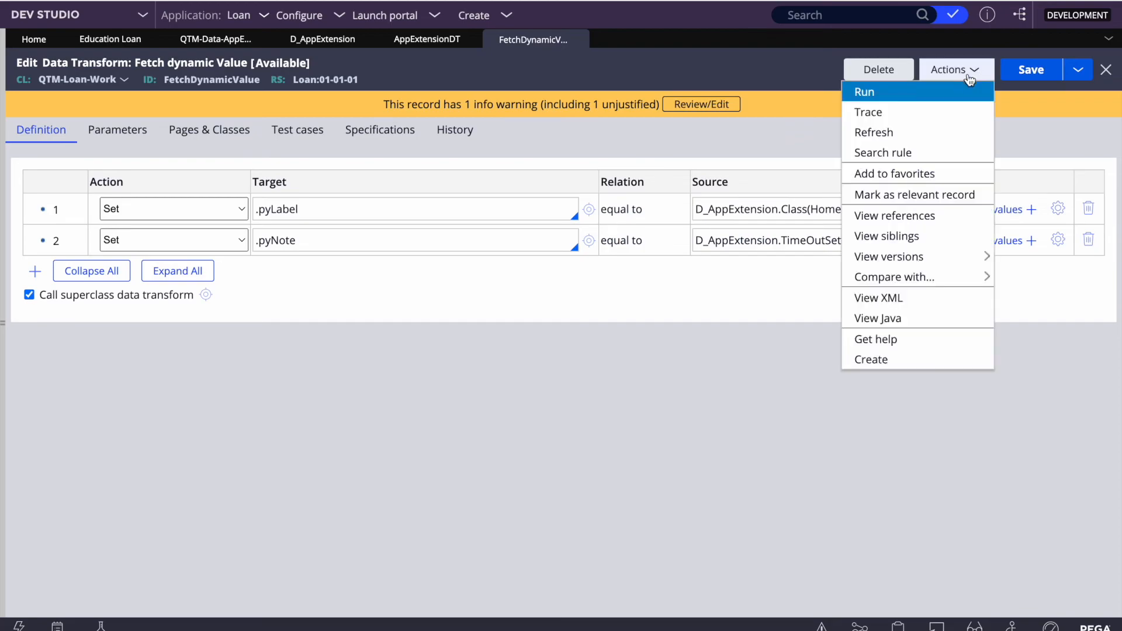
{"action": "left_click", "coordinate": [903, 91]}
{"action": "left_click", "coordinate": [1045, 29]}
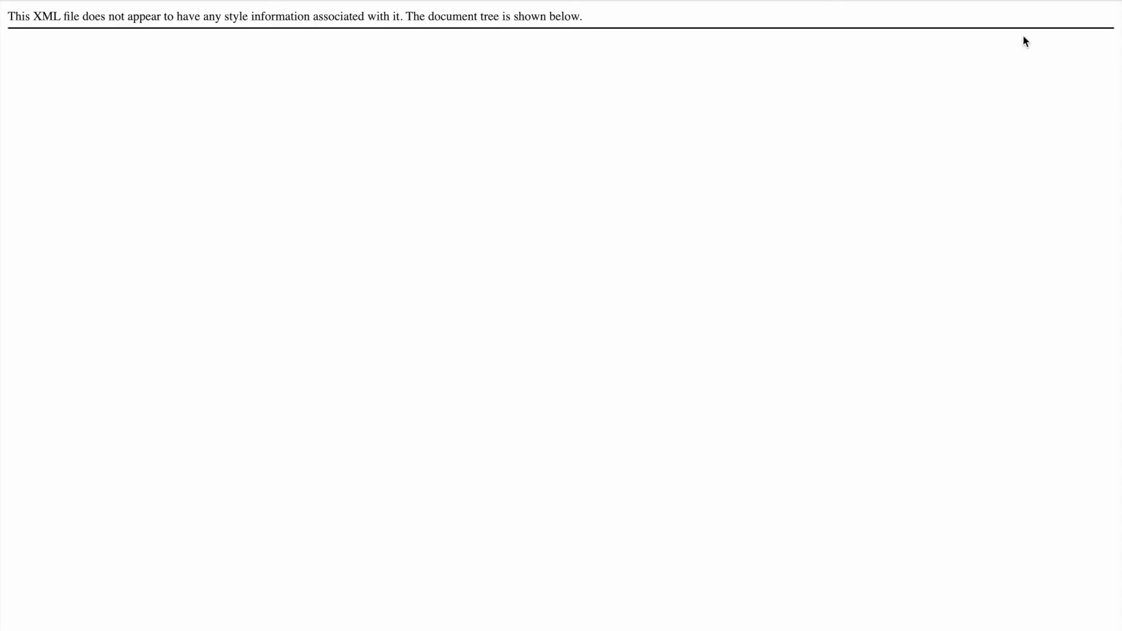
{"action": "triple_click", "coordinate": [96, 69]}
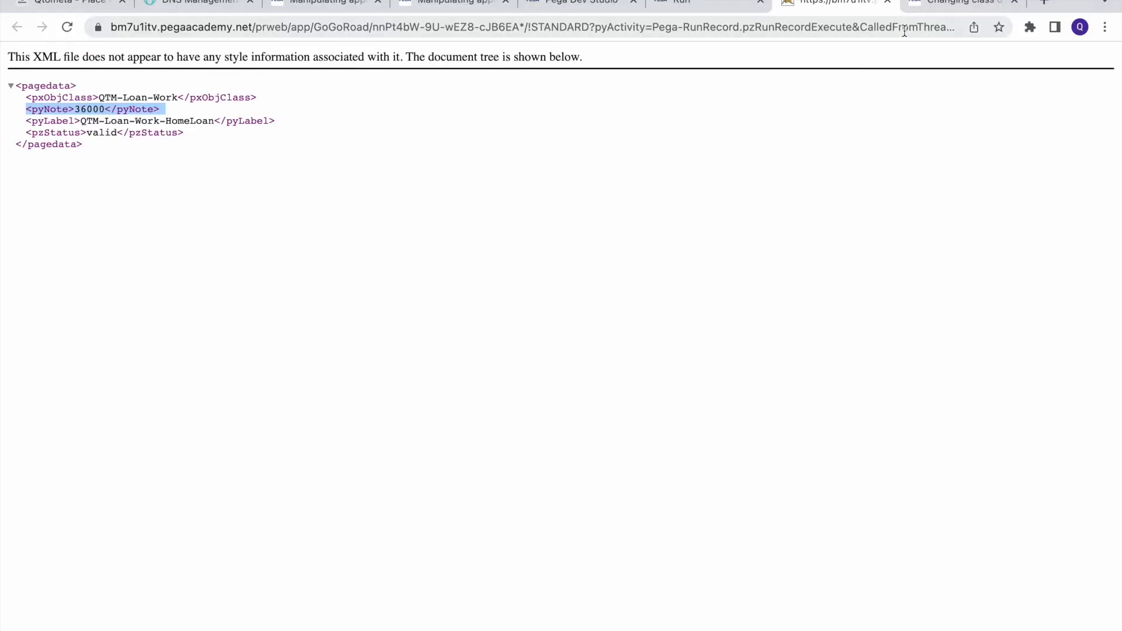
{"action": "left_click", "coordinate": [889, 5]}
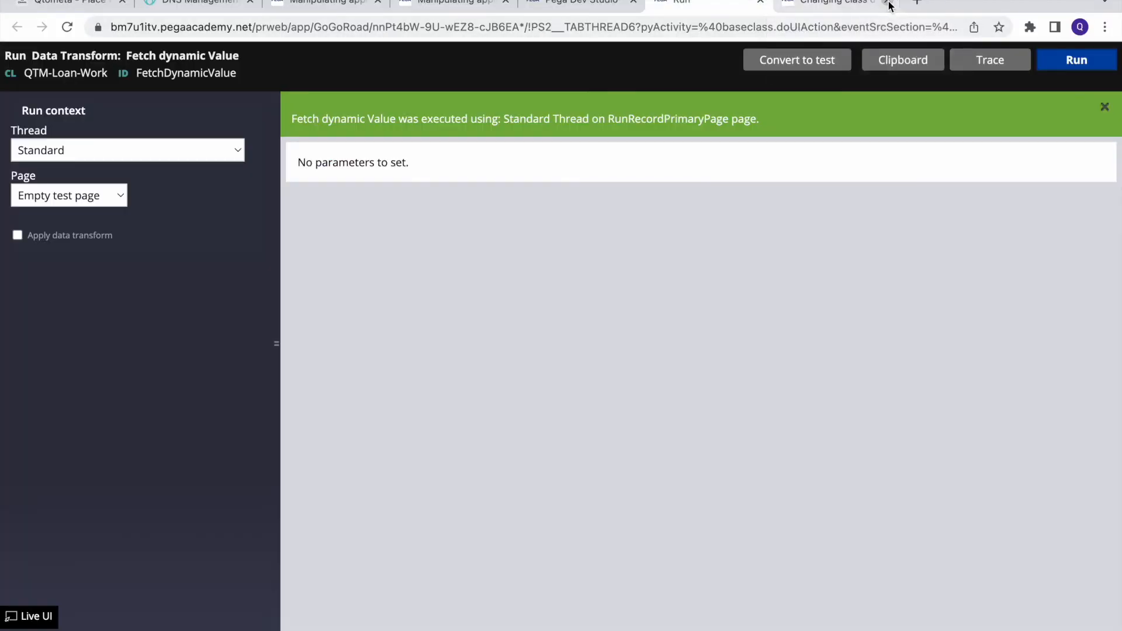
{"action": "left_click", "coordinate": [576, 4]}
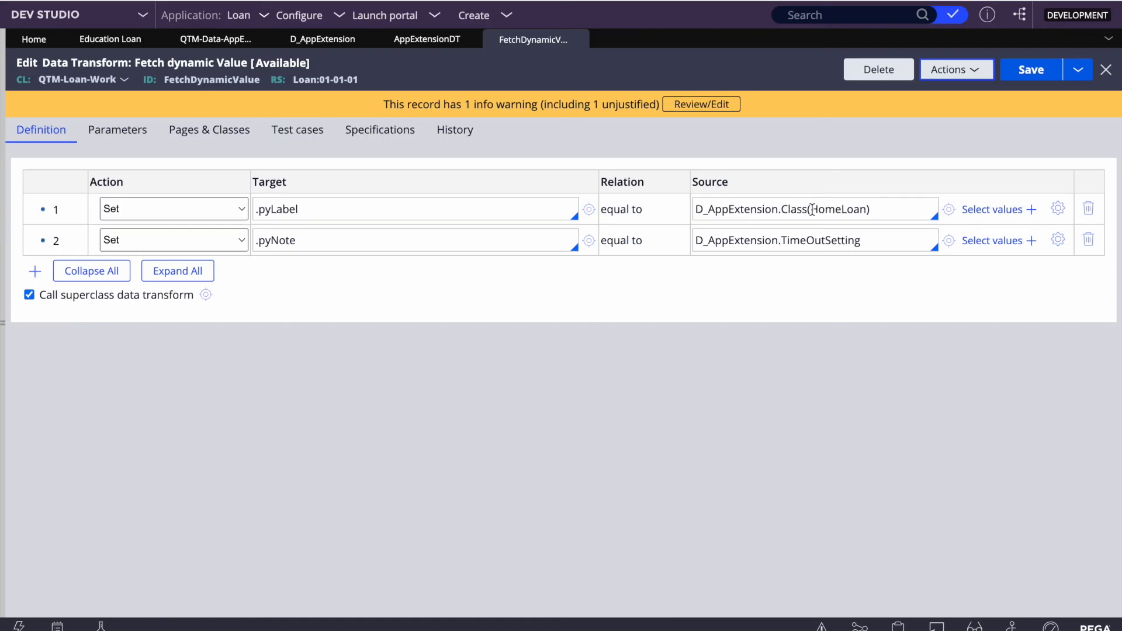
- Add a third Set row to the data transform with the target .pyLabelOld
{"action": "left_click", "coordinate": [35, 271]}
{"action": "left_click", "coordinate": [337, 280]}
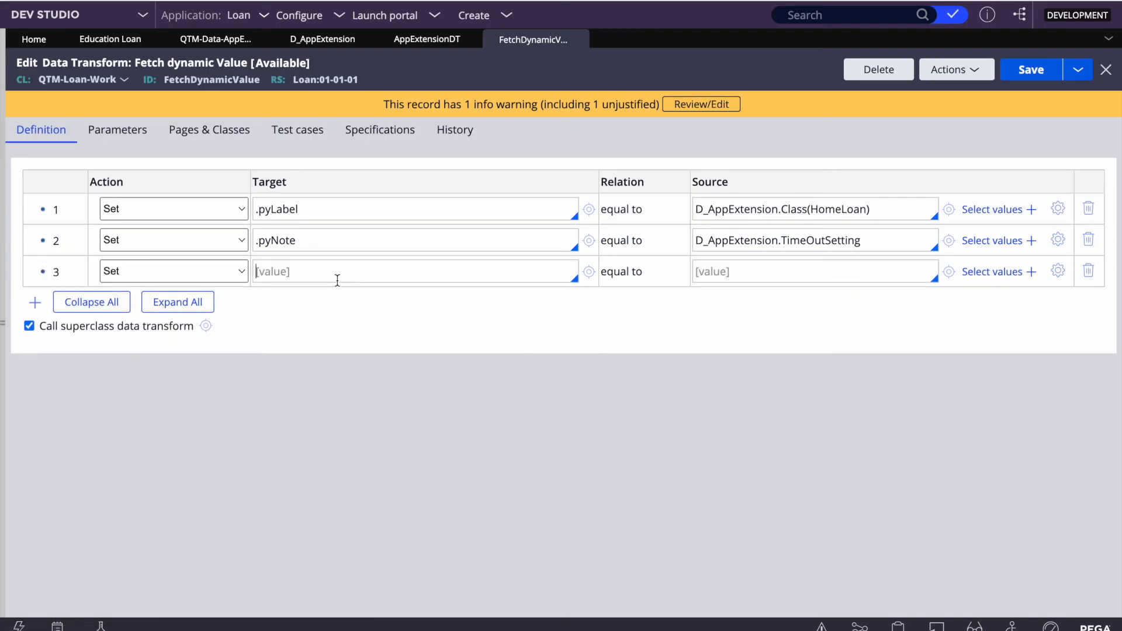
{"action": "type", "text": ".p"}
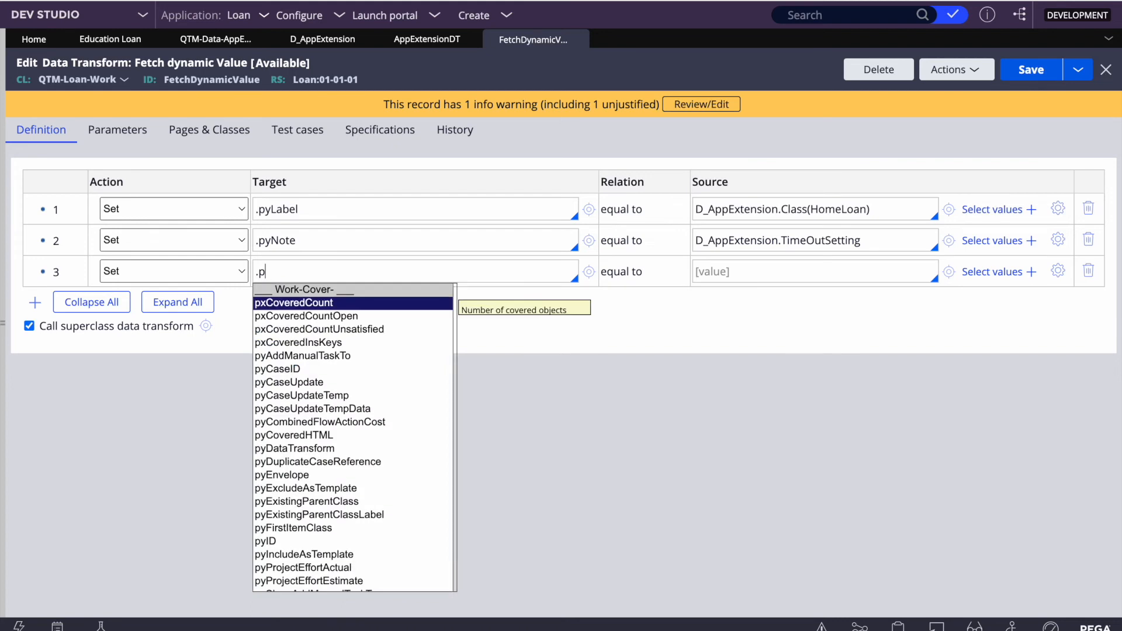
{"action": "type", "text": "yLoad"}
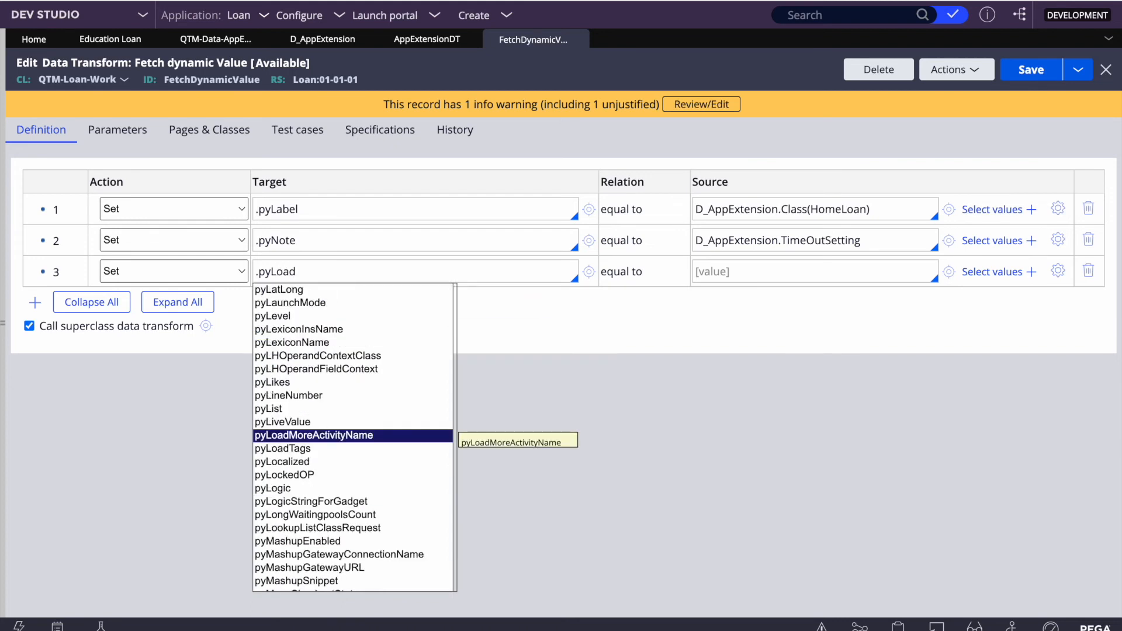
{"action": "key", "text": "BackSpace"}
{"action": "key", "text": "BackSpace"}
{"action": "key", "text": "BackSpace"}
{"action": "type", "text": "a"}
{"action": "key", "text": "Down"}
{"action": "key", "text": "Return"}
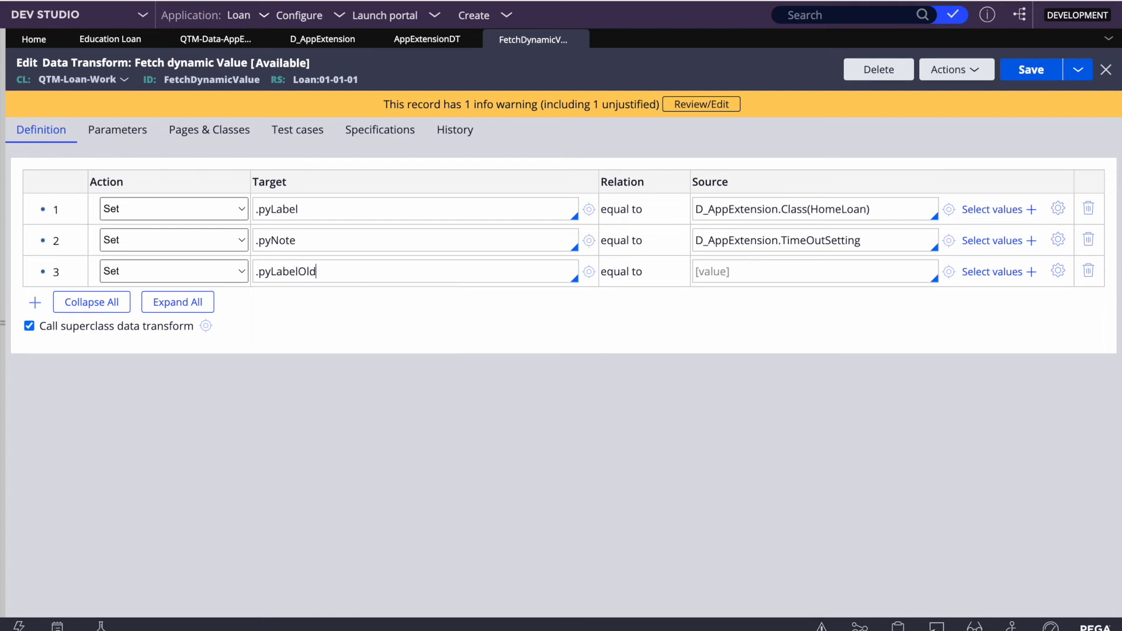
- Copy the .pyLabel row's source D_AppExtension.Class(HomeLoan) into the source of the .pyLabelOld row
{"action": "triple_click", "coordinate": [815, 218]}
{"action": "key", "text": "ctrl+c"}
{"action": "left_click", "coordinate": [716, 278]}
{"action": "key", "text": "ctrl+v"}
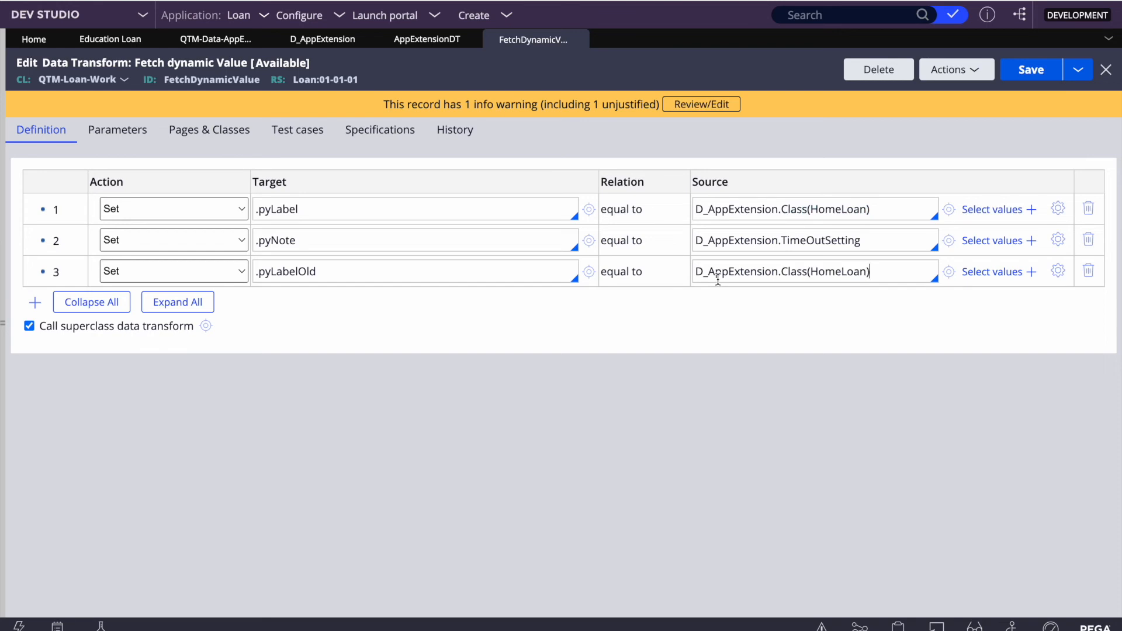
- Copy the .IntSetting(GetEmployeeDetails) reference from AppExtensionDT and trim the .pyLabelOld source to "D_AppExtension."
{"action": "left_click", "coordinate": [321, 40]}
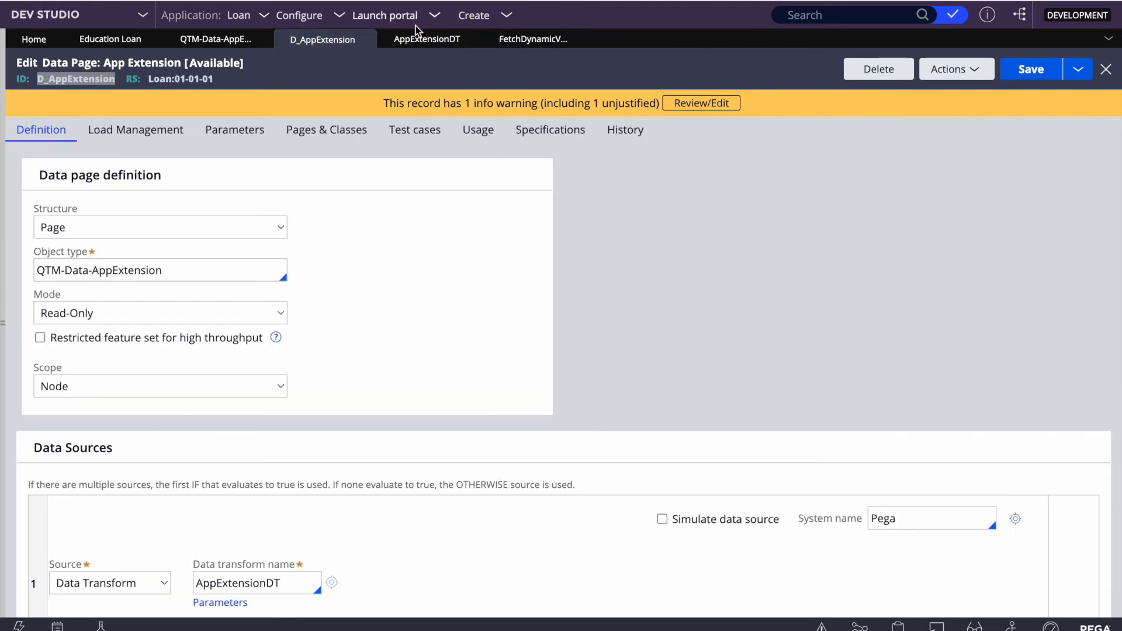
{"action": "left_click", "coordinate": [416, 41]}
{"action": "triple_click", "coordinate": [311, 332]}
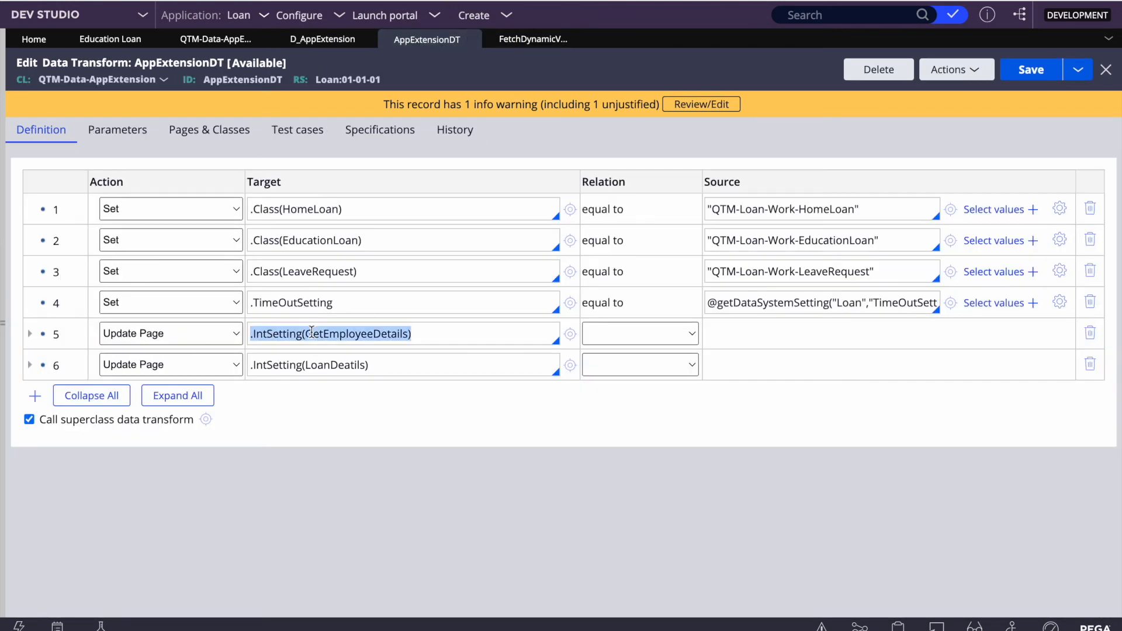
{"action": "left_click", "coordinate": [564, 36]}
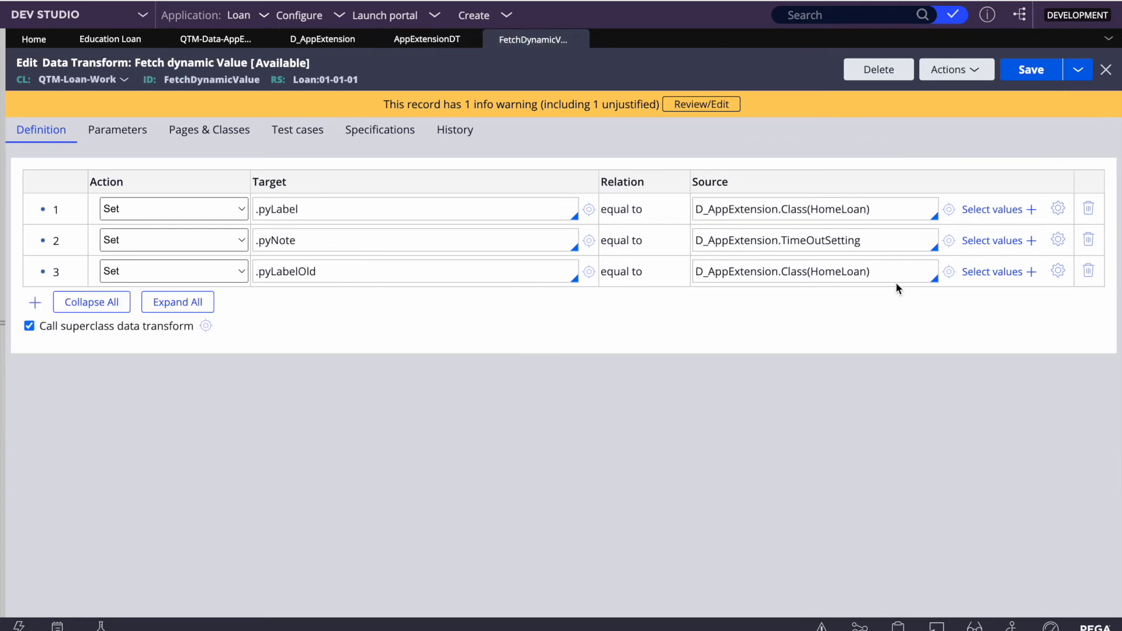
{"action": "key", "text": "BackSpace"}
{"action": "key", "text": "BackSpace"}
{"action": "key", "text": "BackSpace"}
{"action": "key", "text": "BackSpace"}
{"action": "key", "text": "BackSpace"}
{"action": "key", "text": "BackSpace"}
{"action": "key", "text": "BackSpace"}
{"action": "key", "text": "BackSpace"}
{"action": "key", "text": "BackSpace"}
{"action": "key", "text": "BackSpace"}
{"action": "key", "text": "BackSpace"}
{"action": "key", "text": "BackSpace"}
{"action": "key", "text": "BackSpace"}
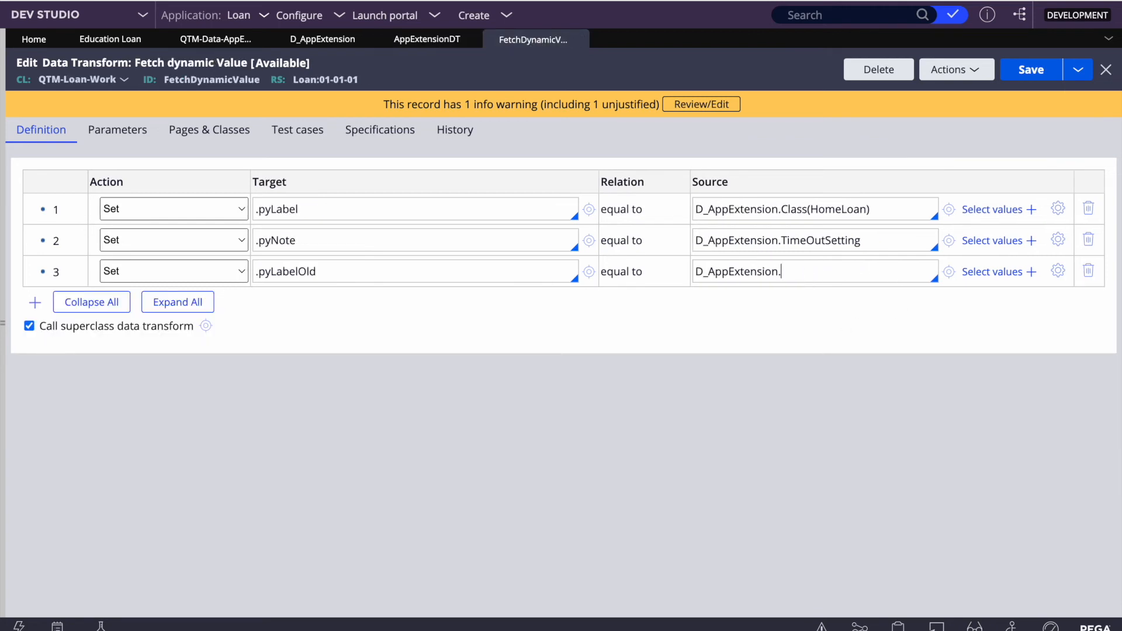
- Paste the copied reference and remove the duplicate dot so the .pyLabelOld source reads D_AppExtension.IntSetting(GetEmployeeDetails)
{"action": "key", "text": "ctrl+v"}
{"action": "key", "text": "Left"}
{"action": "key", "text": "Left"}
{"action": "key", "text": "Left"}
{"action": "key", "text": "Left"}
{"action": "key", "text": "Left"}
{"action": "key", "text": "Left"}
{"action": "key", "text": "Left"}
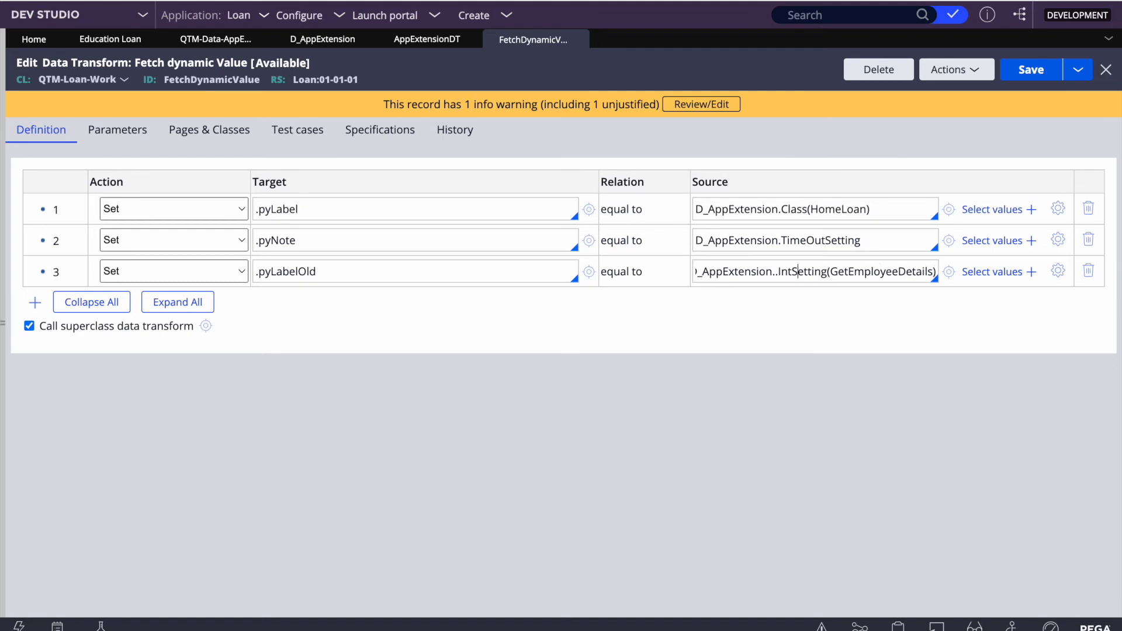
{"action": "key", "text": "BackSpace"}
{"action": "key", "text": "BackSpace"}
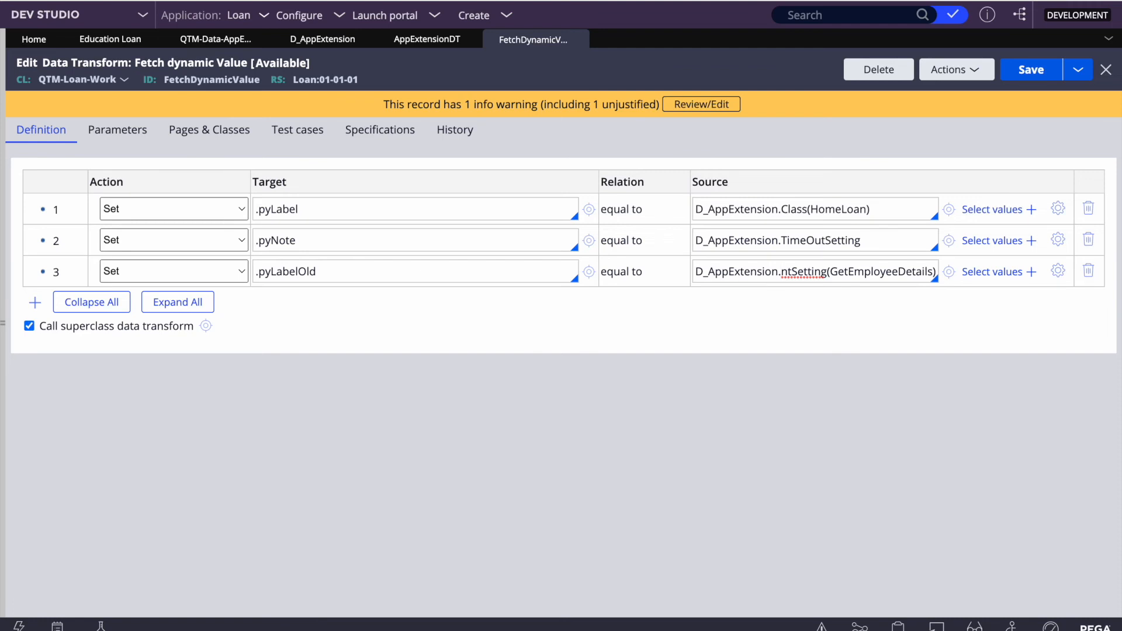
{"action": "type", "text": "I"}
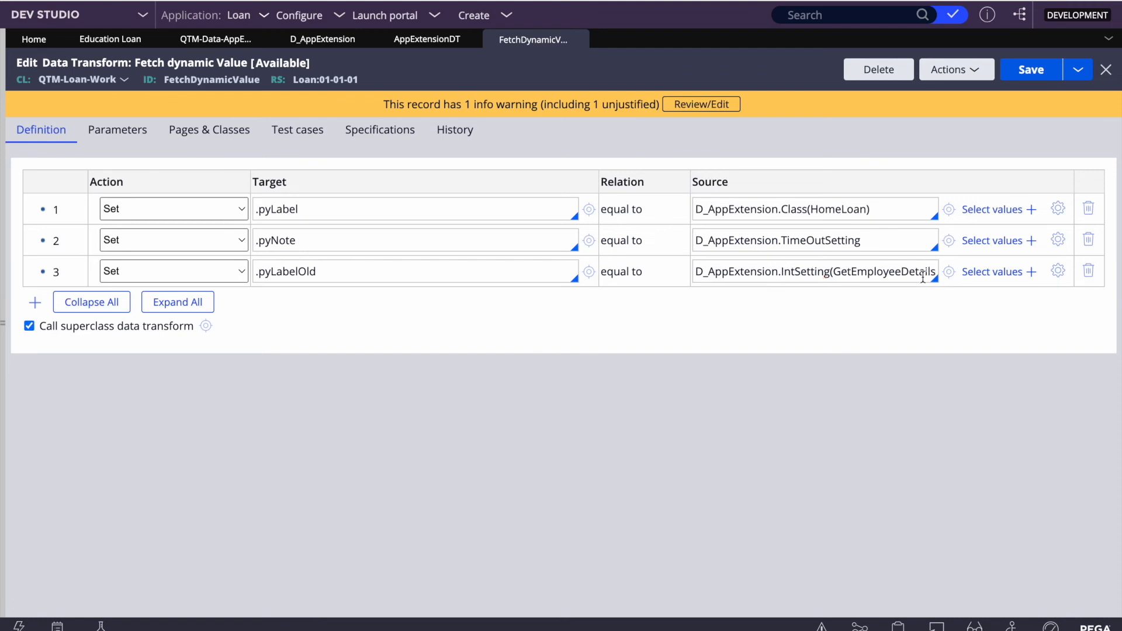
- Append .EndPoint to the end of the .pyLabelOld row's IntSetting(GetEmployeeDetails) source
{"action": "key", "text": "Right"}
{"action": "key", "text": "Right"}
{"action": "key", "text": "Right"}
{"action": "key", "text": "Right"}
{"action": "key", "text": "Right"}
{"action": "key", "text": "Right"}
{"action": "key", "text": "Right"}
{"action": "key", "text": "Right"}
{"action": "key", "text": "Right"}
{"action": "key", "text": "Right"}
{"action": "key", "text": "Right"}
{"action": "key", "text": "Right"}
{"action": "key", "text": "Right"}
{"action": "type", "text": ".eND"}
{"action": "key", "text": "BackSpace"}
{"action": "key", "text": "BackSpace"}
{"action": "key", "text": "BackSpace"}
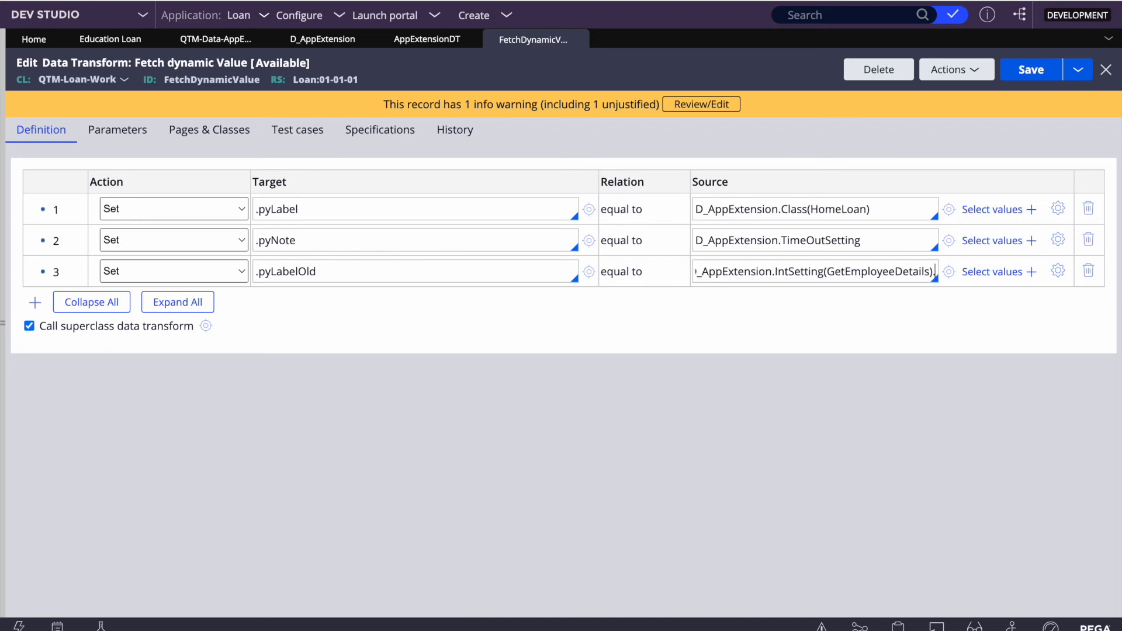
{"action": "type", "text": "EndPoint"}
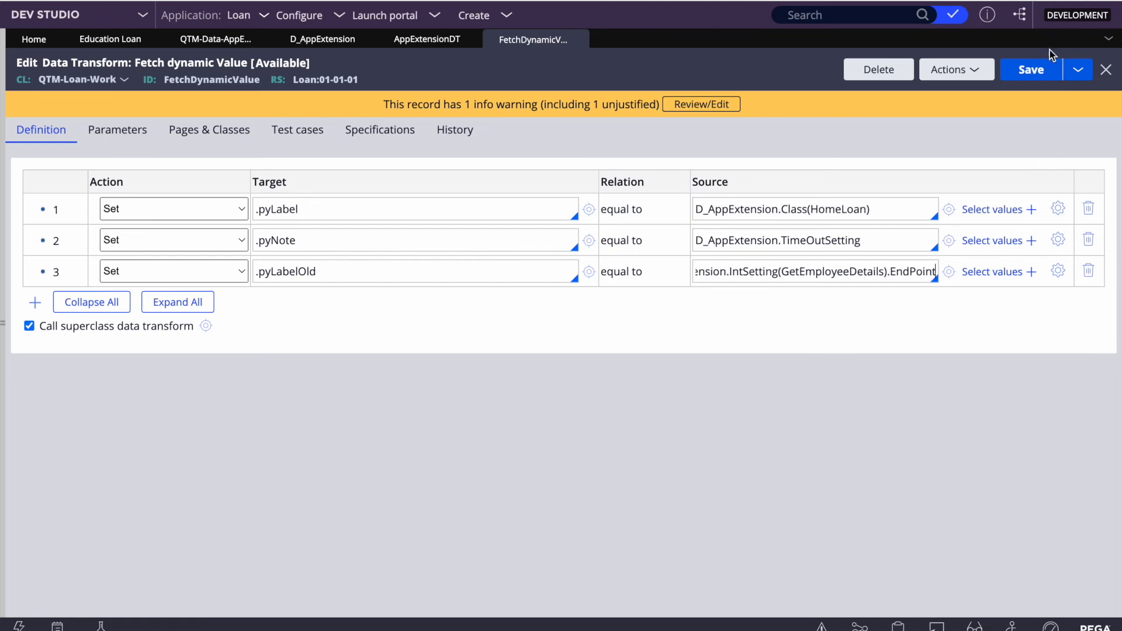
- Run the data transform with its three rows, check the pyLabelOld value in the output, and return to the record
{"action": "left_click", "coordinate": [953, 70]}
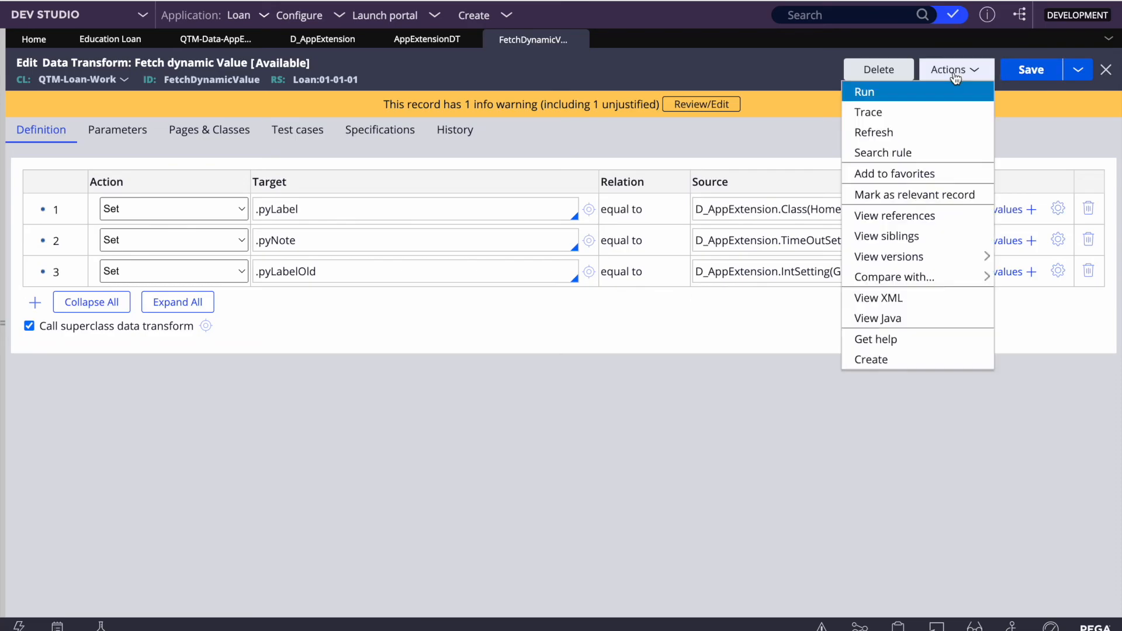
{"action": "left_click", "coordinate": [883, 91]}
{"action": "left_click", "coordinate": [1065, 20]}
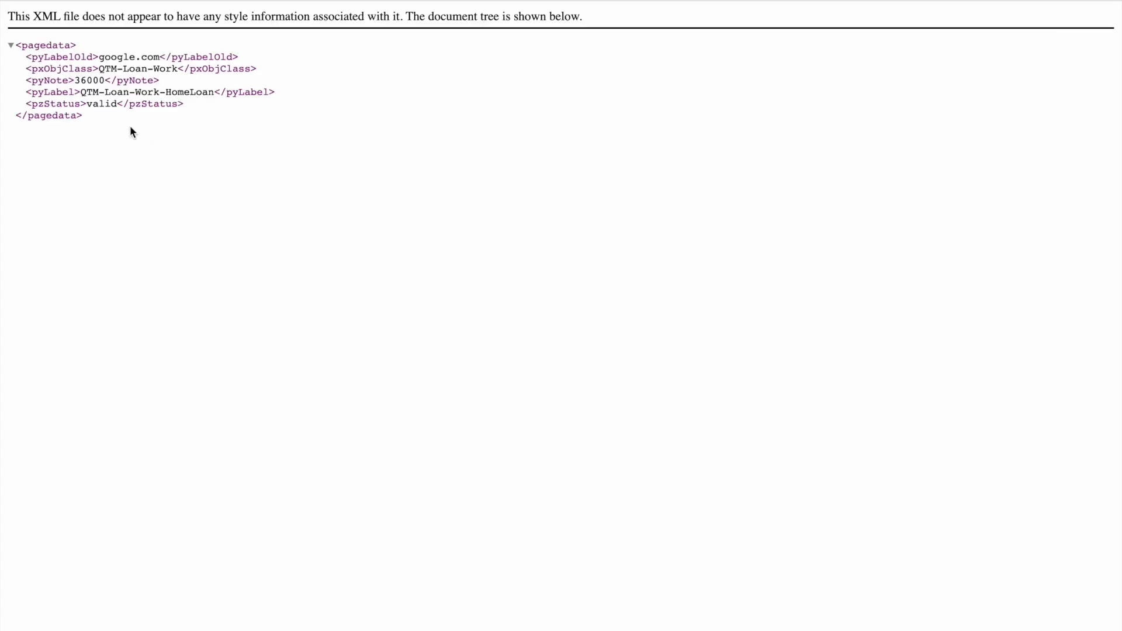
{"action": "double_click", "coordinate": [42, 54]}
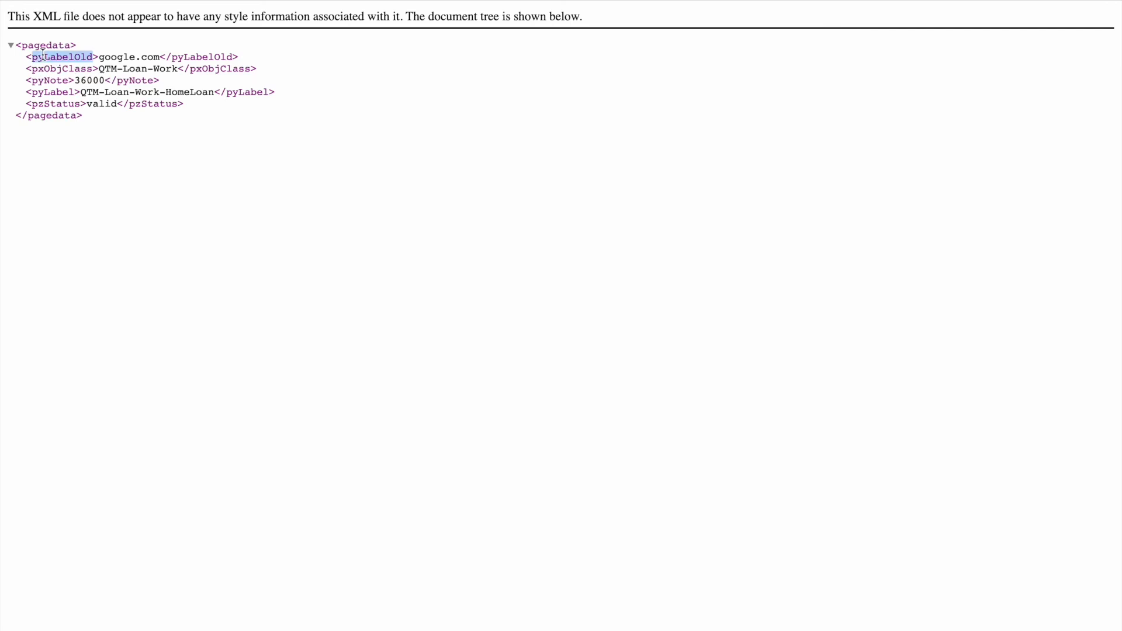
{"action": "left_click", "coordinate": [118, 56]}
{"action": "double_click", "coordinate": [118, 57]}
{"action": "left_click", "coordinate": [539, 199]}
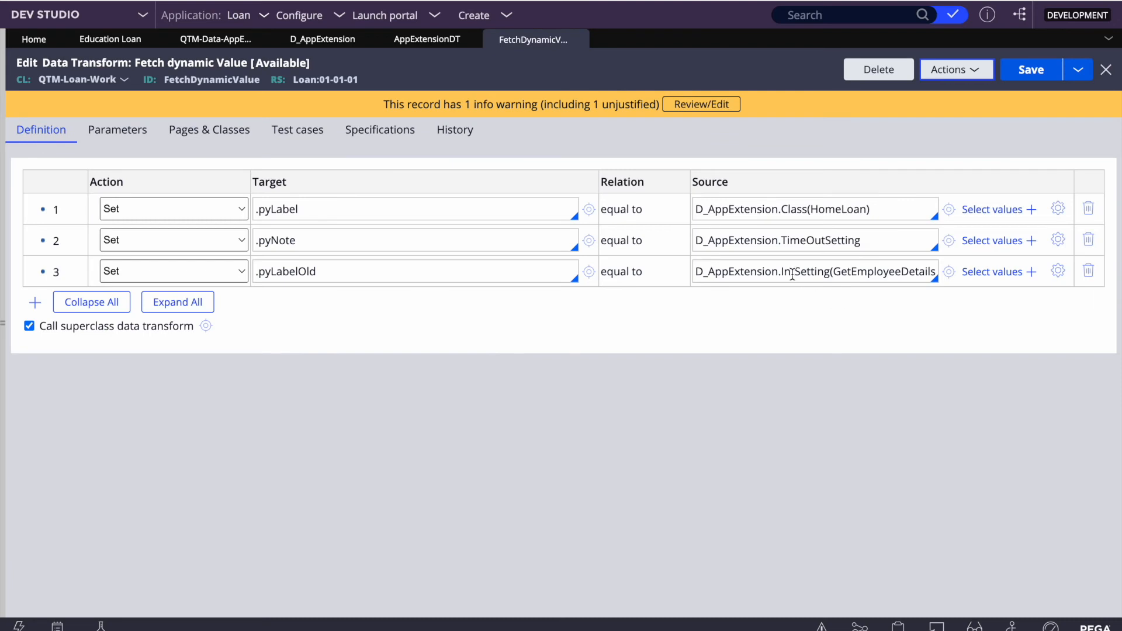
{"action": "triple_click", "coordinate": [792, 272]}
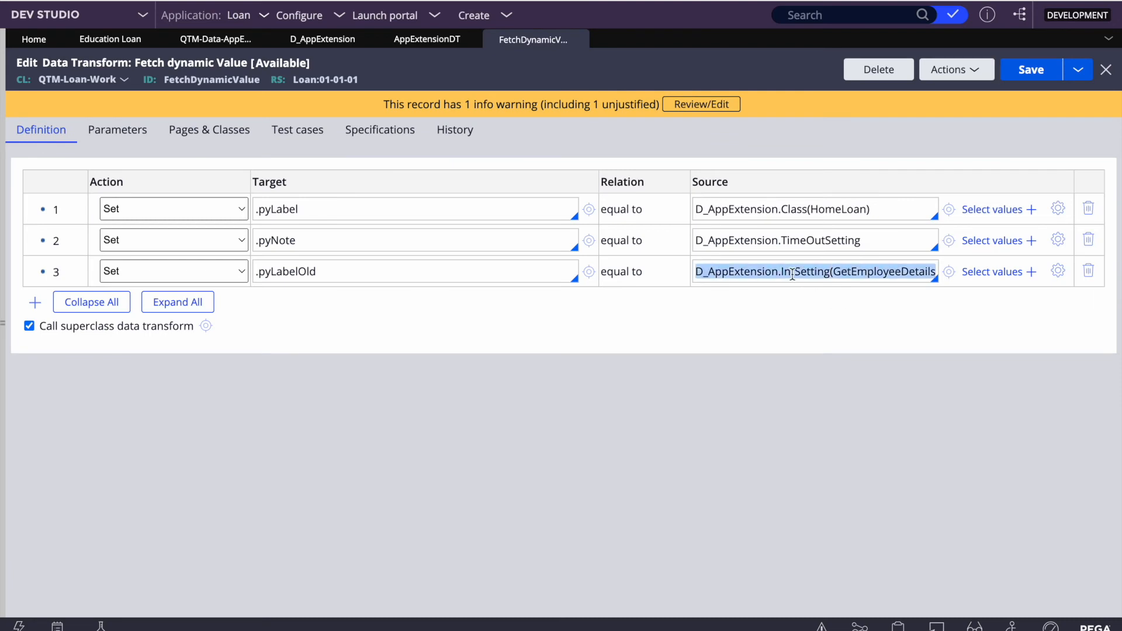
{"action": "left_click", "coordinate": [35, 302]}
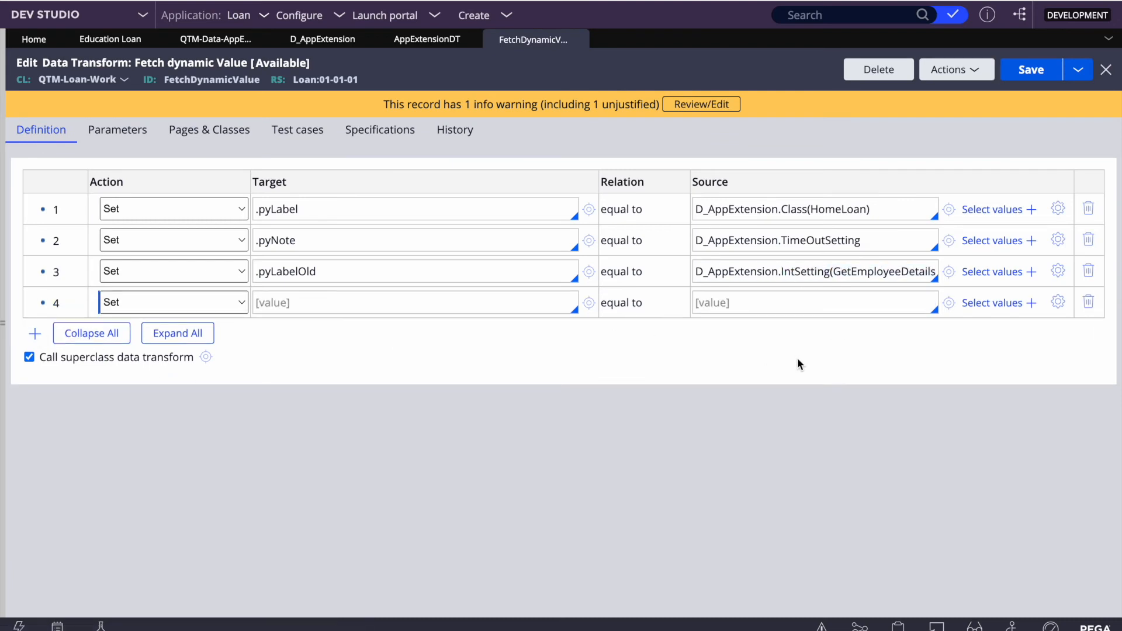
{"action": "left_click", "coordinate": [727, 304]}
{"action": "type", "text": "D_AppExtension.IntSetting(GetEmployeeDetails).EndPoint"}
{"action": "double_click", "coordinate": [815, 302]}
{"action": "type", "text": "LoadnD"}
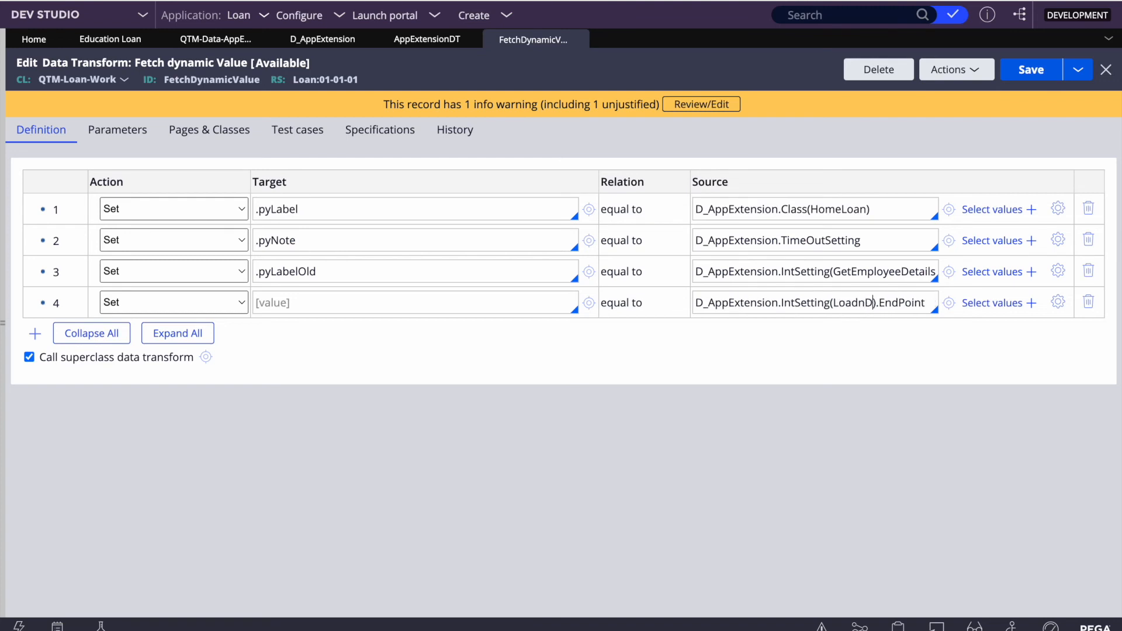
{"action": "type", "text": "e"}
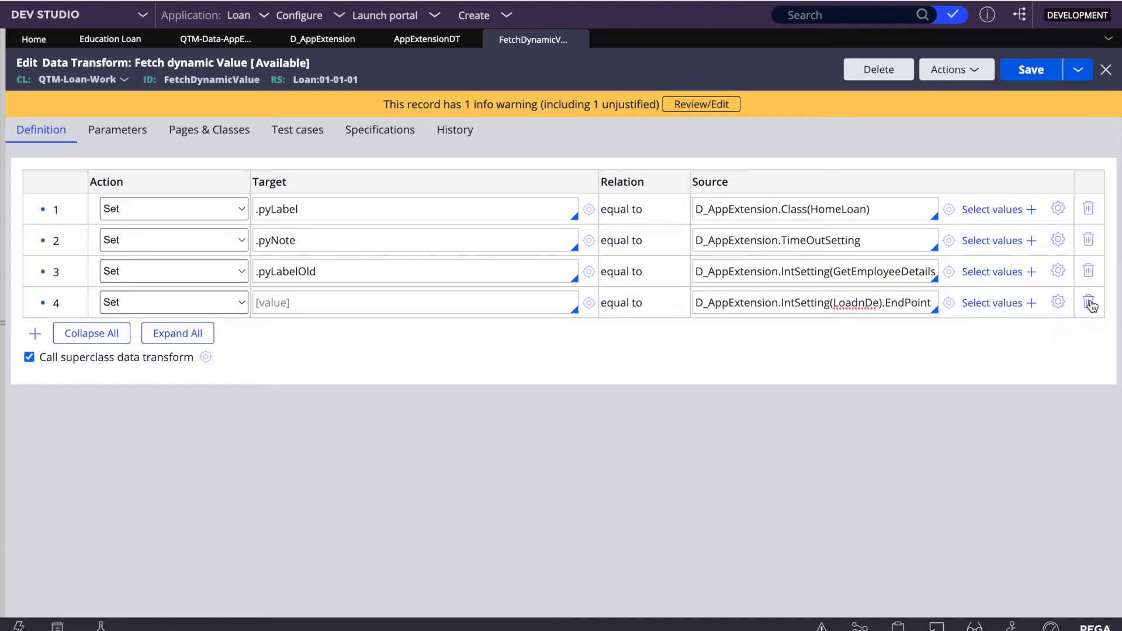
{"action": "left_click", "coordinate": [1088, 302]}
- Find the Connect SOAP records under Integration-Connectors in the records explorer and open pyTestConnectivityToPDC
{"action": "double_click", "coordinate": [734, 272]}
{"action": "left_click", "coordinate": [3, 250]}
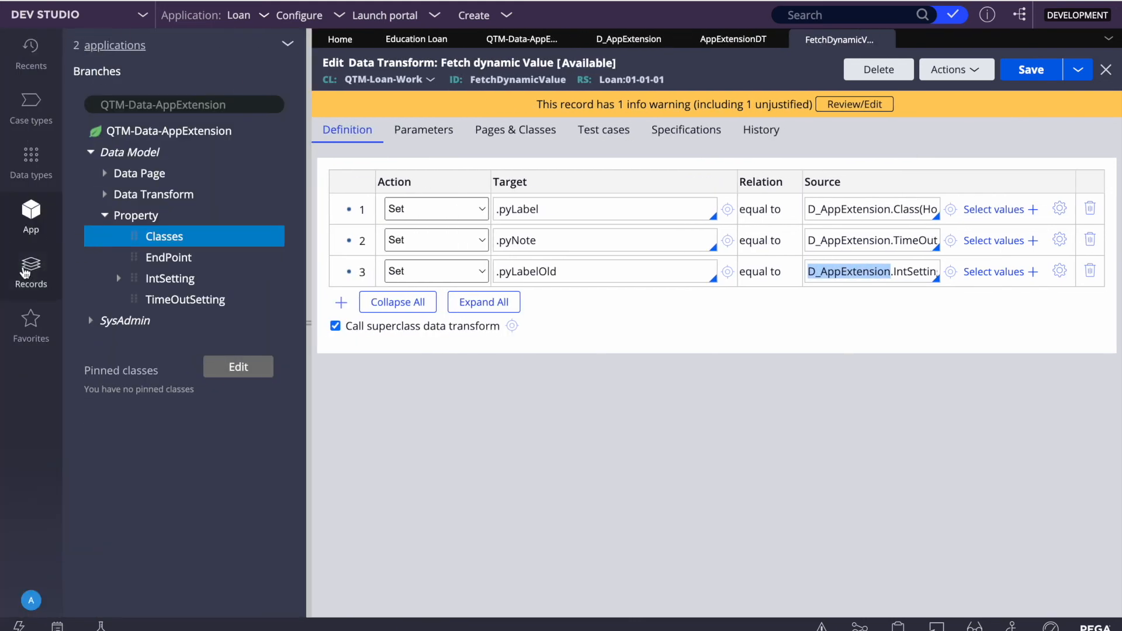
{"action": "left_click", "coordinate": [31, 267]}
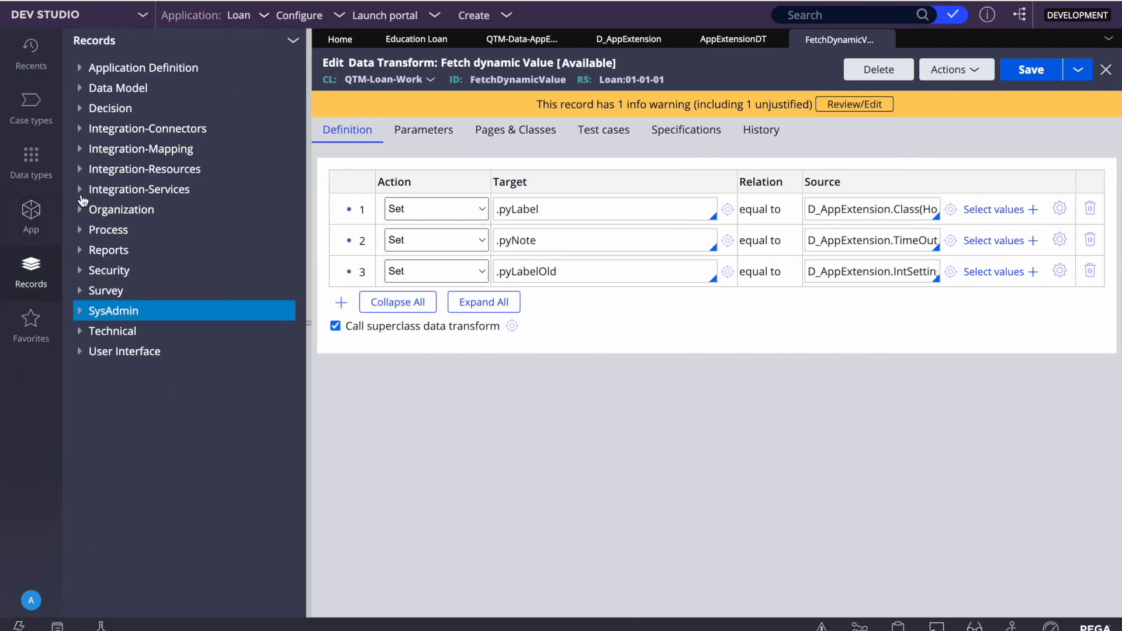
{"action": "left_click", "coordinate": [80, 129]}
{"action": "left_click", "coordinate": [80, 129]}
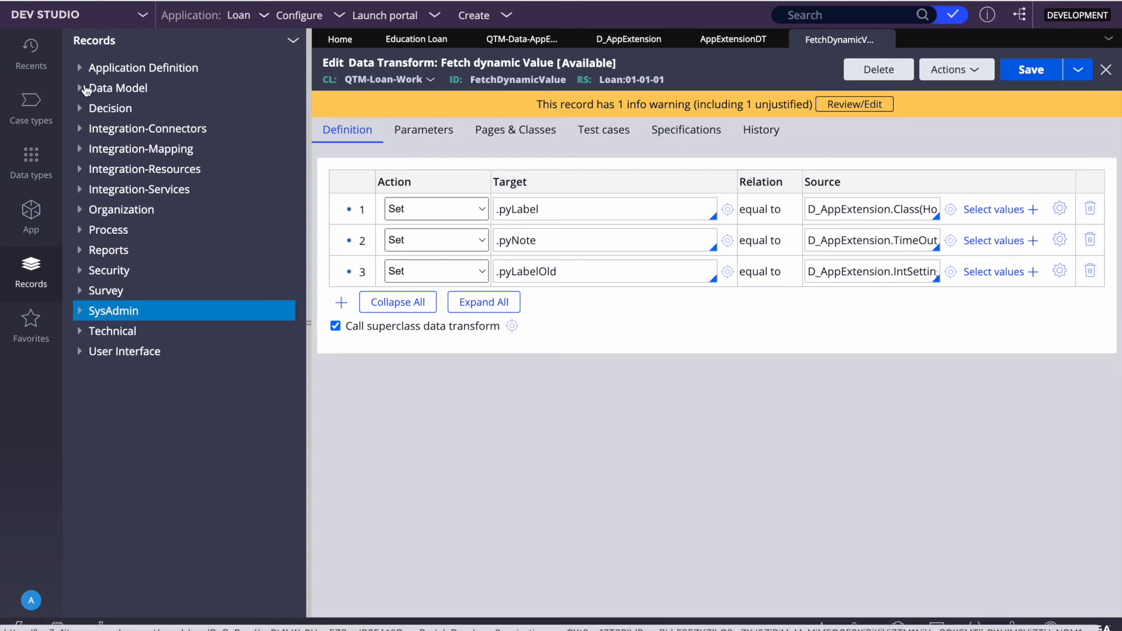
{"action": "left_click", "coordinate": [80, 88]}
{"action": "left_click", "coordinate": [82, 89]}
{"action": "left_click", "coordinate": [79, 129]}
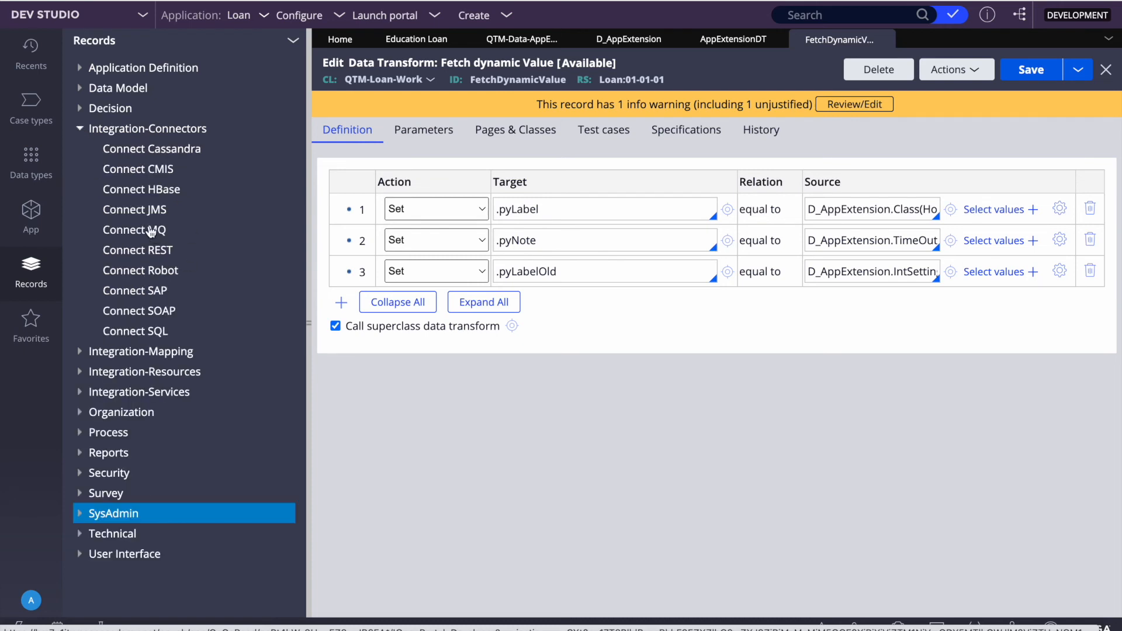
{"action": "left_click", "coordinate": [139, 311]}
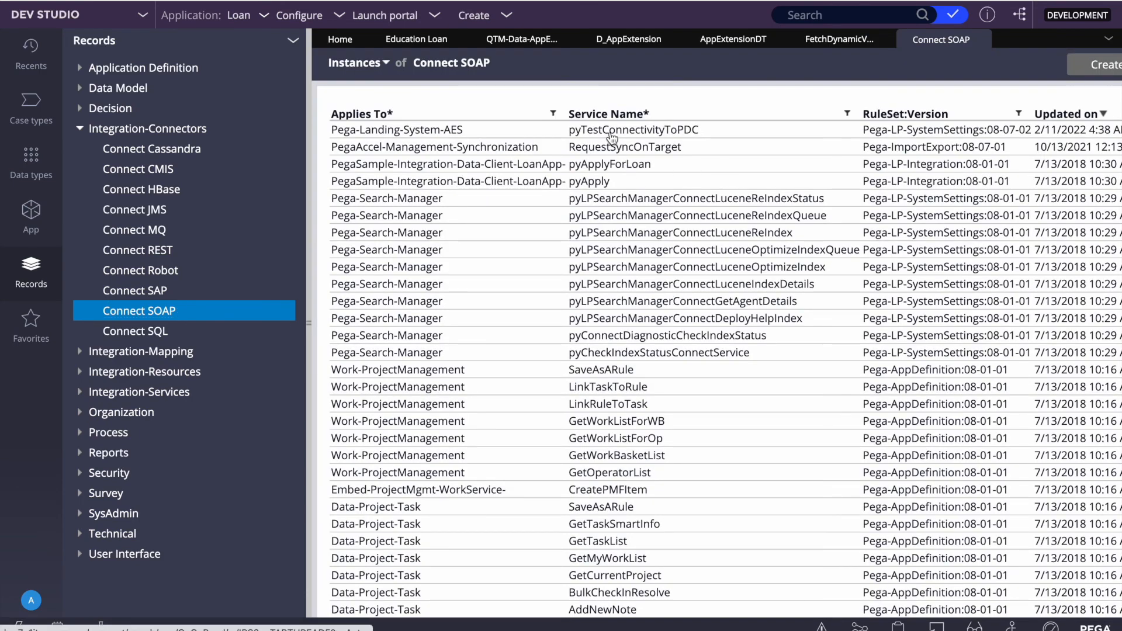
{"action": "left_click", "coordinate": [609, 133]}
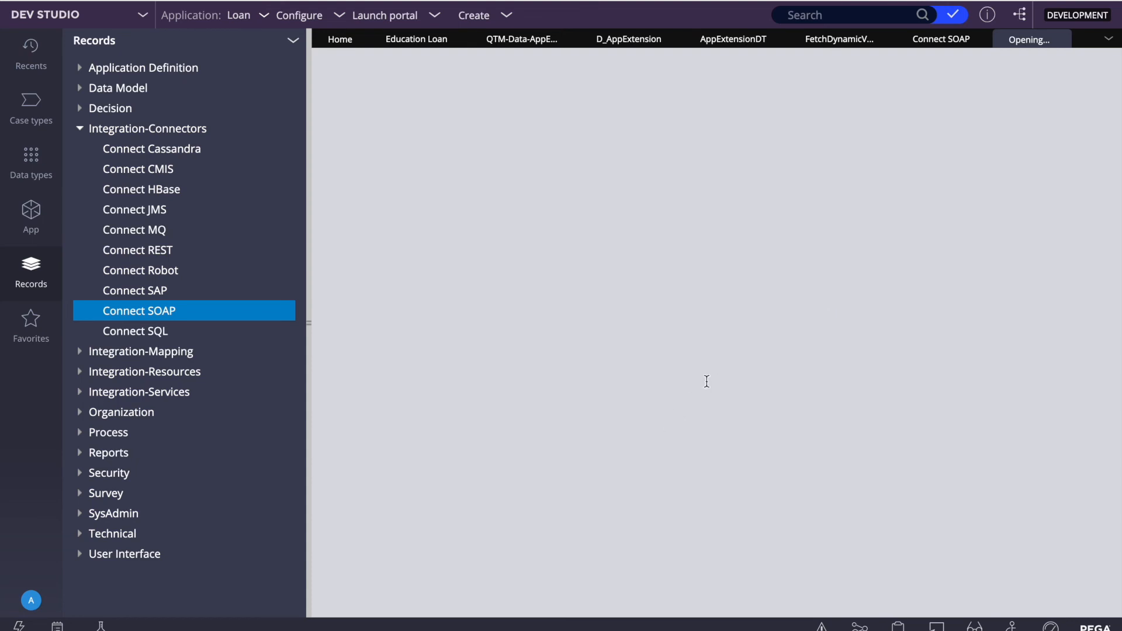
- Replace the connector's Service endpoint URL with D_AppExtension.IntSetting(GetEmployeeDetails).EndPoint
{"action": "scroll", "coordinate": [706, 383], "scroll_direction": "down", "scroll_amount": 7}
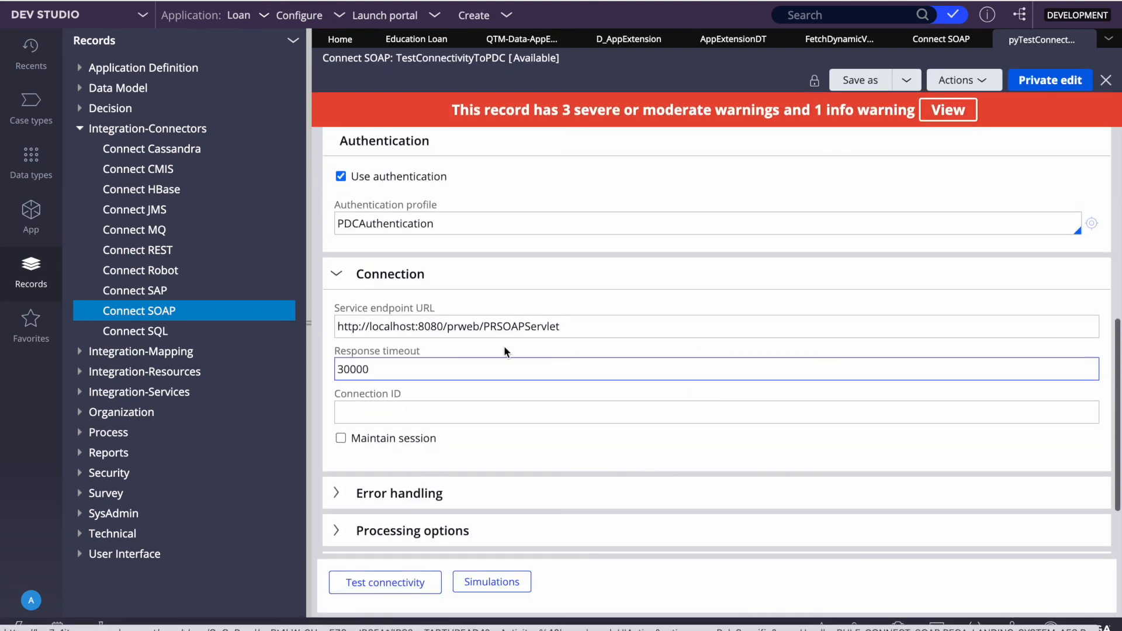
{"action": "triple_click", "coordinate": [421, 325]}
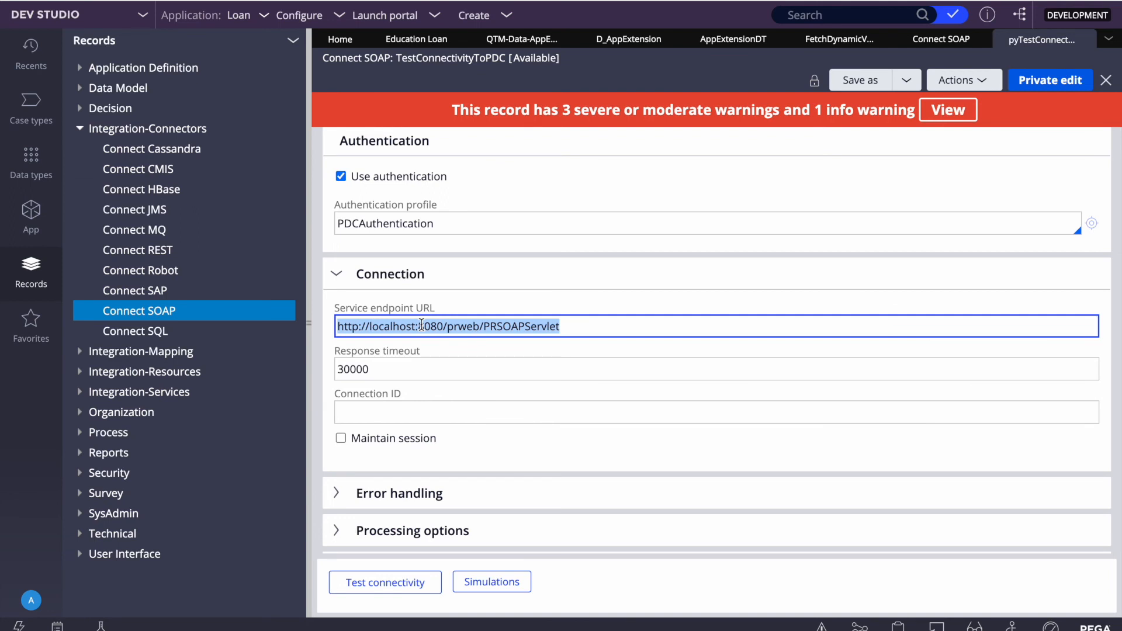
{"action": "key", "text": "BackSpace"}
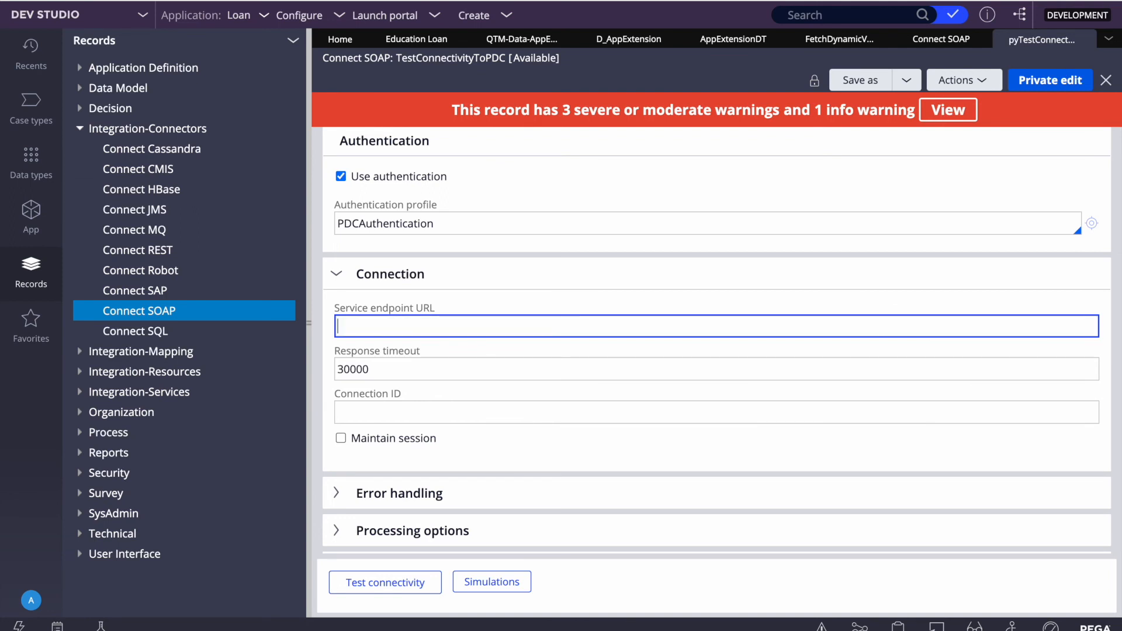
{"action": "type", "text": "D_AppExtension.IntSetting(GetEmployeeDetails).EndPoint"}
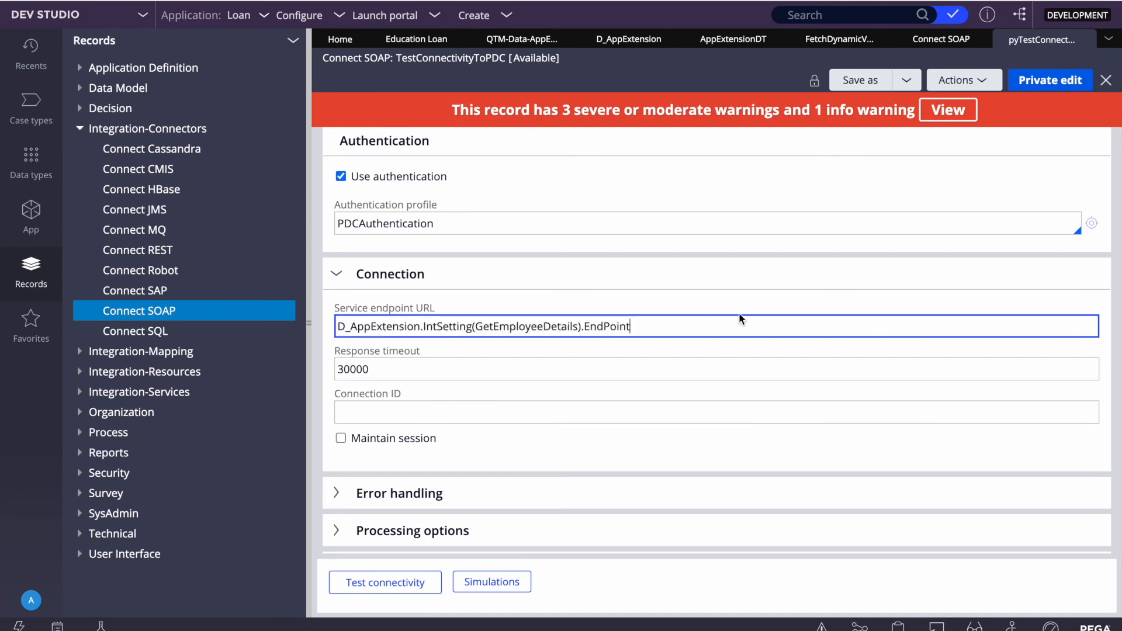
- Make a private edit of the locked pyTestConnectivityToPDC connector rule and save it
{"action": "left_click", "coordinate": [1030, 79]}
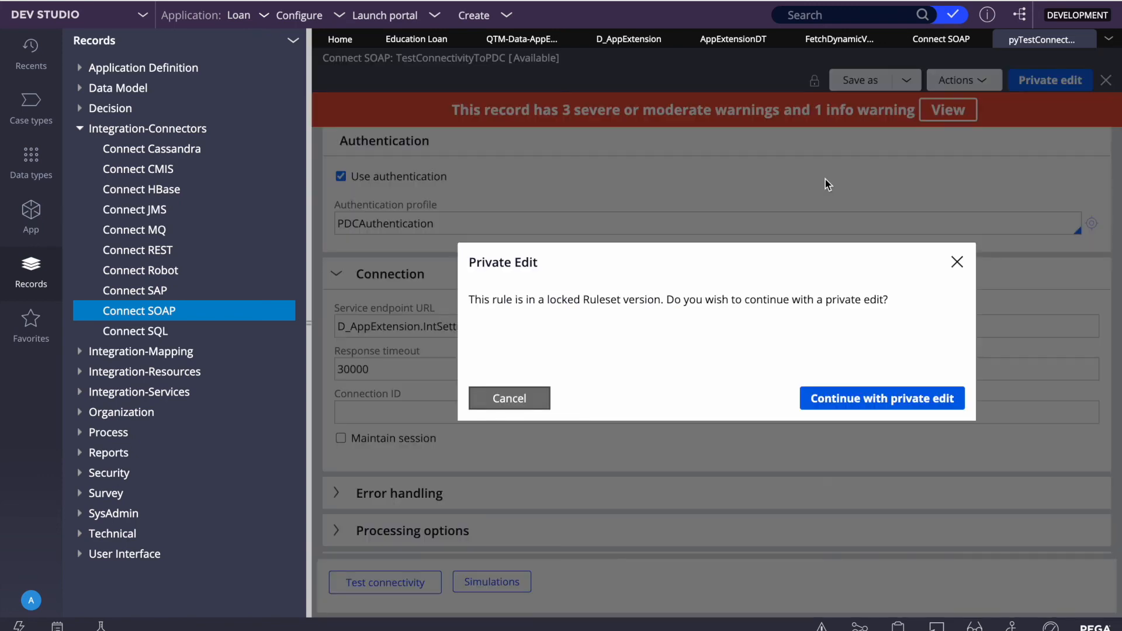
{"action": "left_click", "coordinate": [888, 401]}
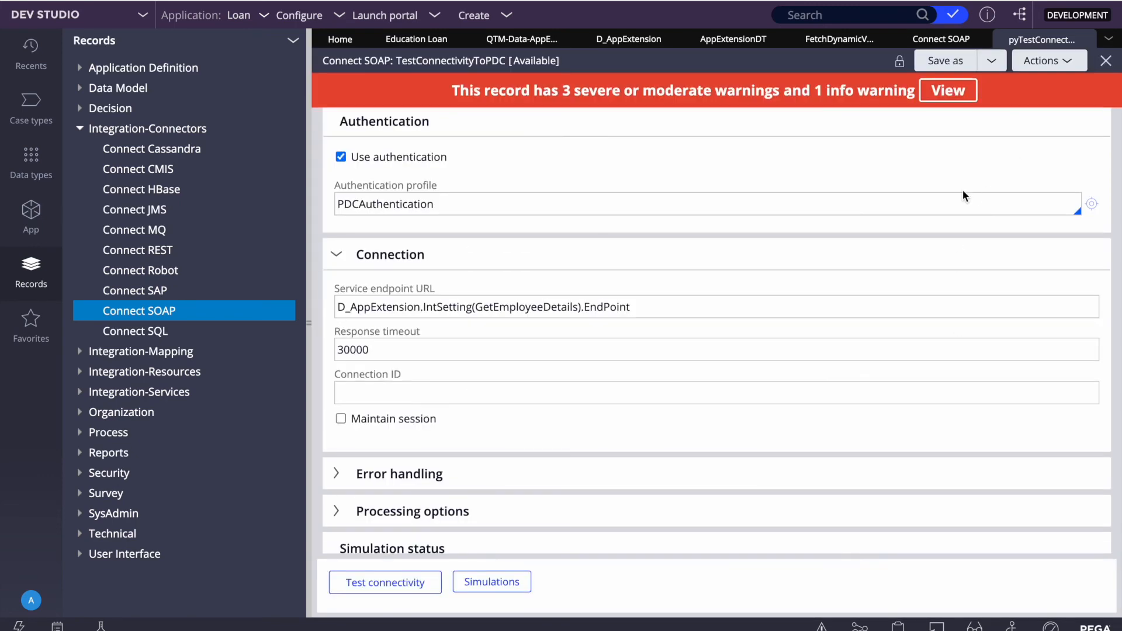
{"action": "left_click", "coordinate": [1030, 62]}
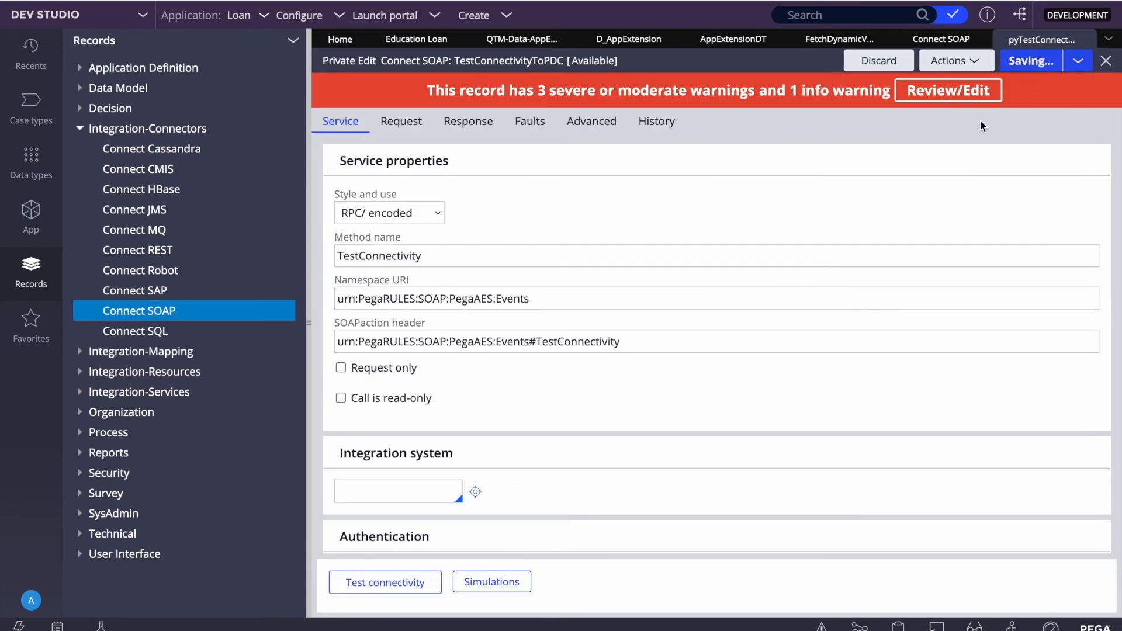
- Return to FetchDynamicValue and close the Connect SOAP list and the pyTestConnectivityToPDC record
{"action": "left_click", "coordinate": [733, 39]}
{"action": "left_click", "coordinate": [585, 40]}
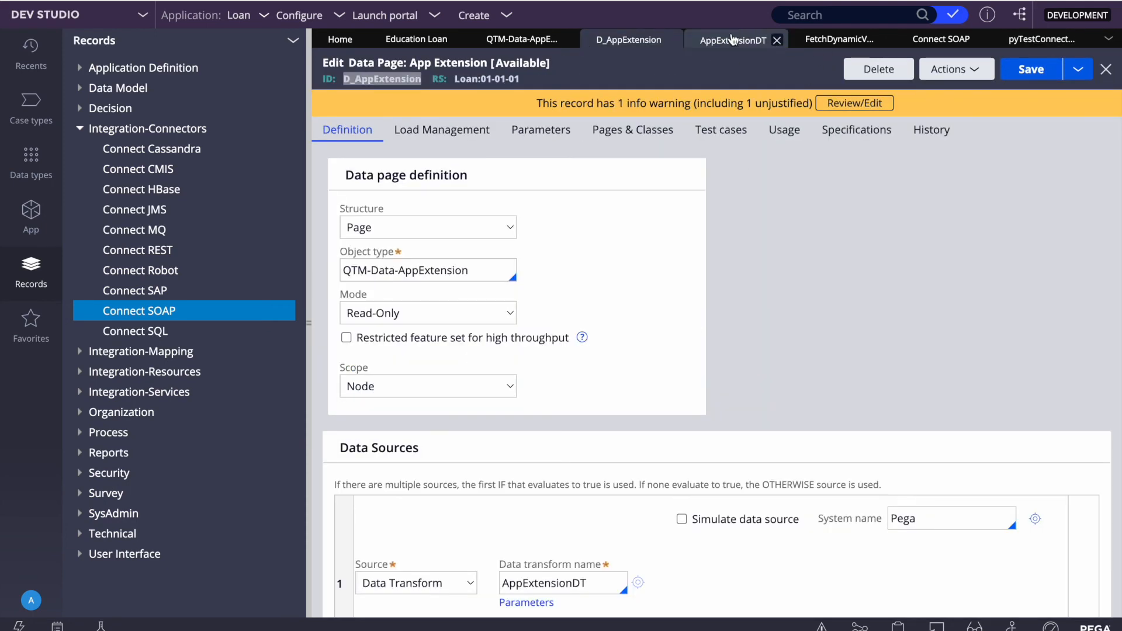
{"action": "left_click", "coordinate": [830, 40]}
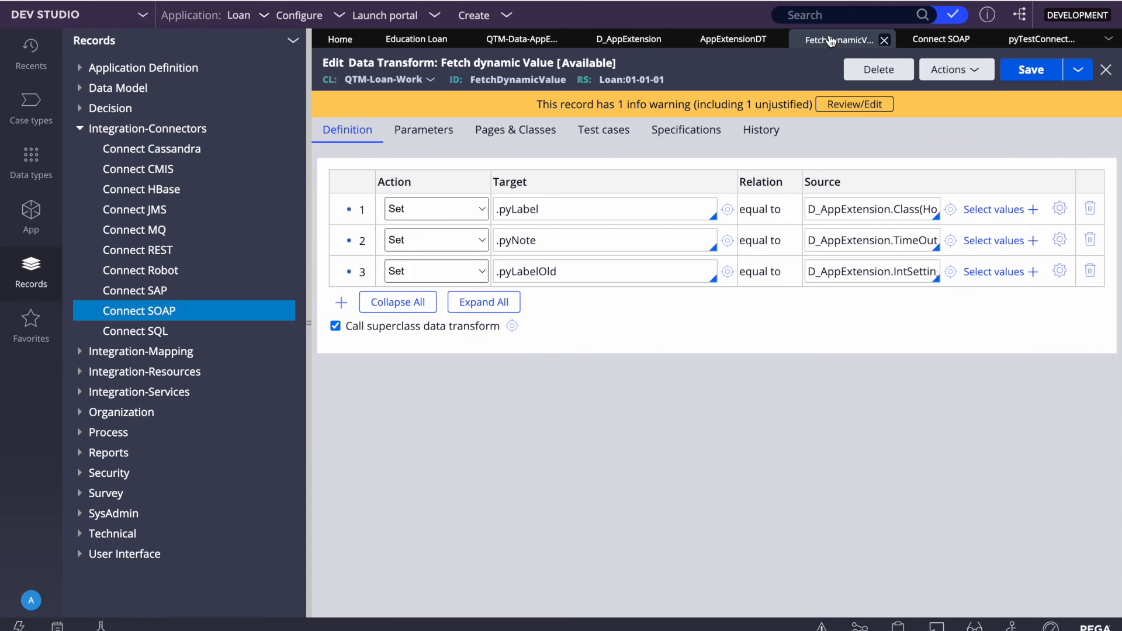
{"action": "left_click", "coordinate": [931, 42]}
{"action": "left_click", "coordinate": [984, 41]}
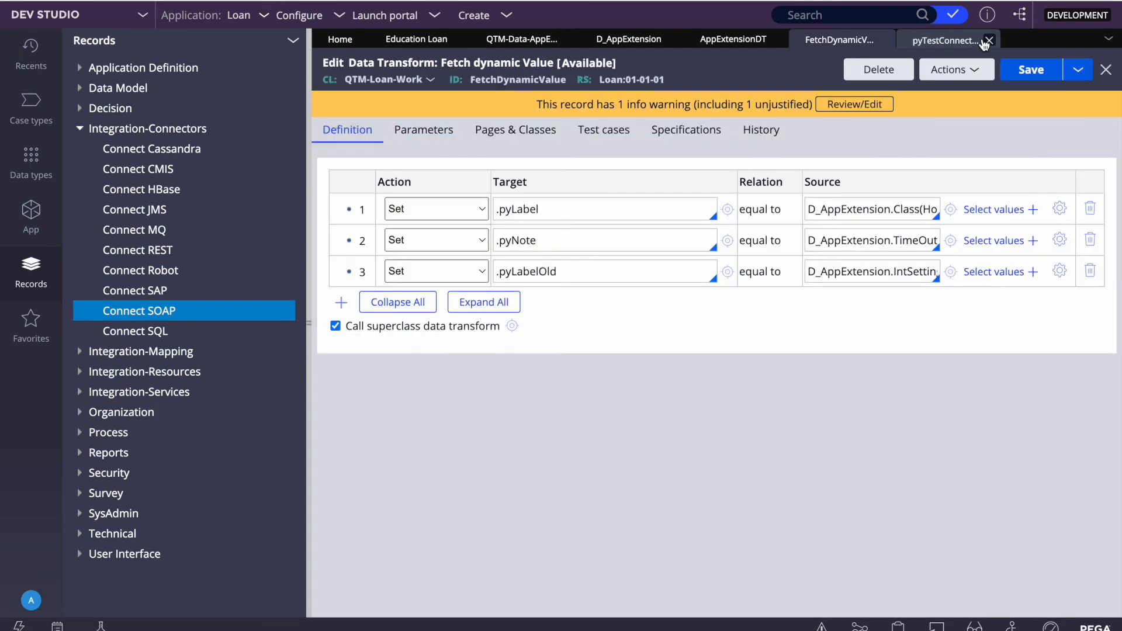
{"action": "left_click", "coordinate": [985, 42]}
{"action": "left_click", "coordinate": [988, 40]}
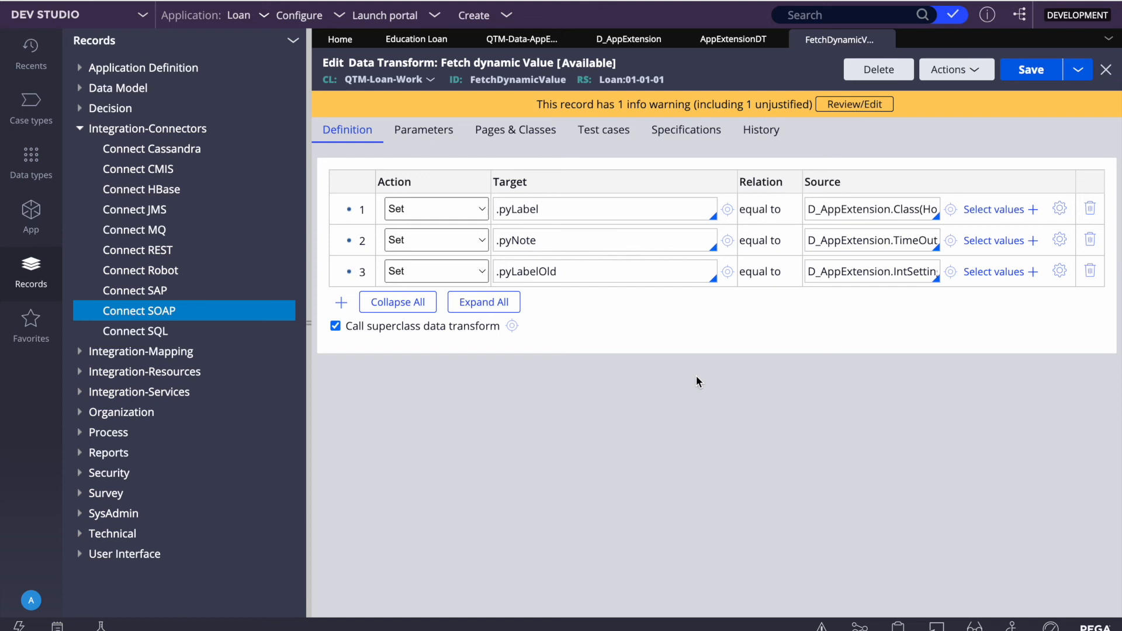
- Review the D_AppExtension data page's definition, including its mode, scope, high-throughput option and data source
{"action": "left_click", "coordinate": [629, 40]}
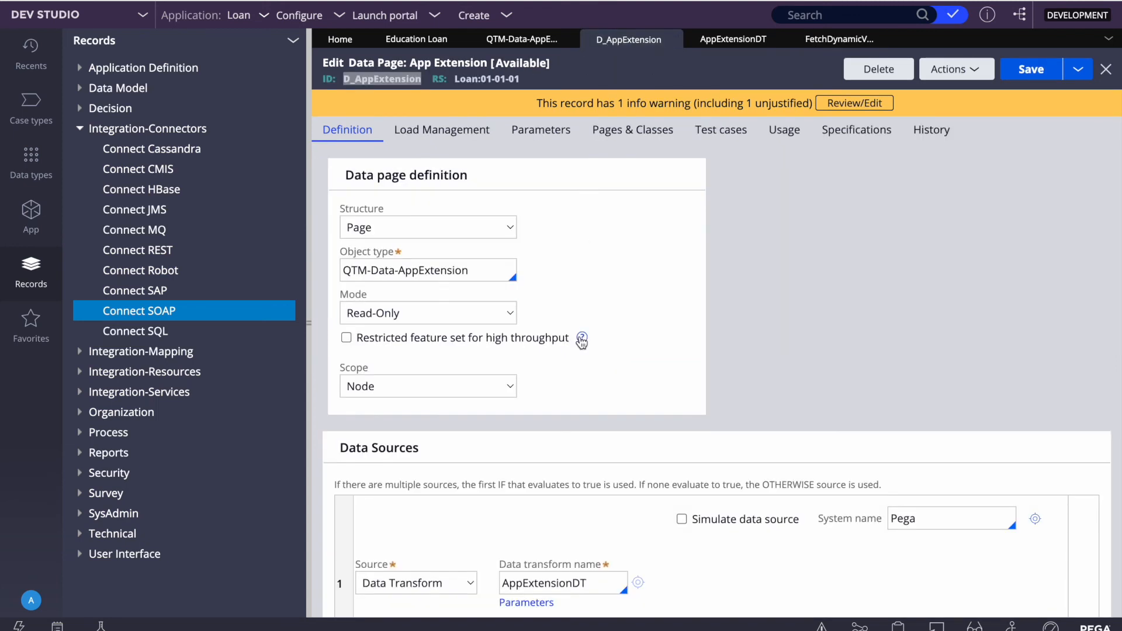
{"action": "mouse_move", "coordinate": [582, 342]}
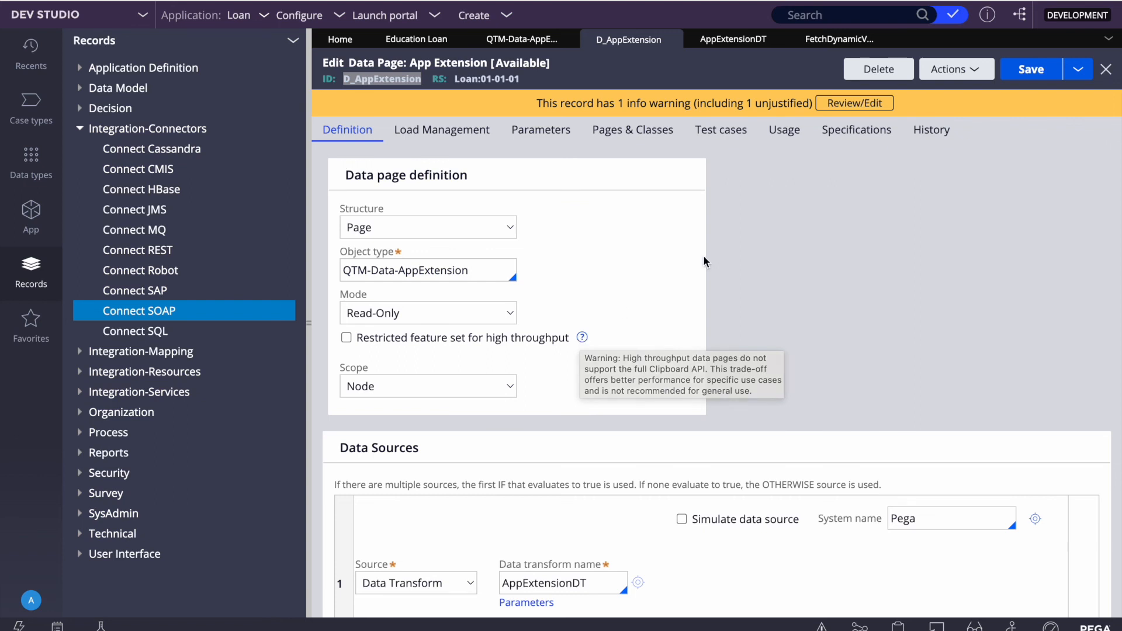
{"action": "scroll", "coordinate": [633, 346], "scroll_direction": "down", "scroll_amount": 3}
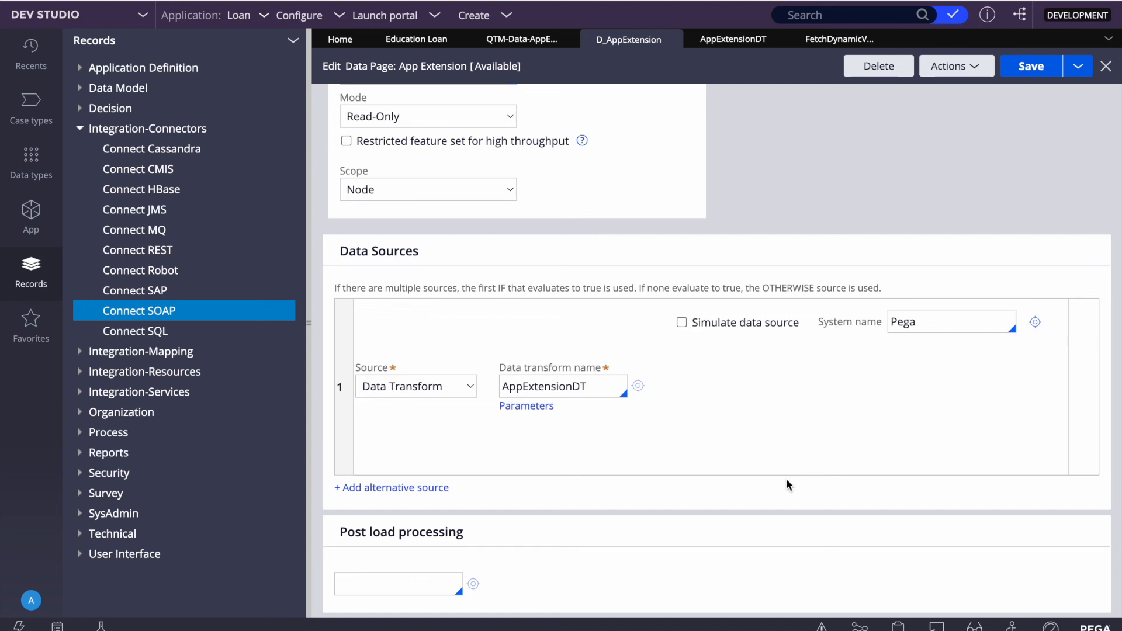
{"action": "scroll", "coordinate": [787, 478], "scroll_direction": "up", "scroll_amount": 4}
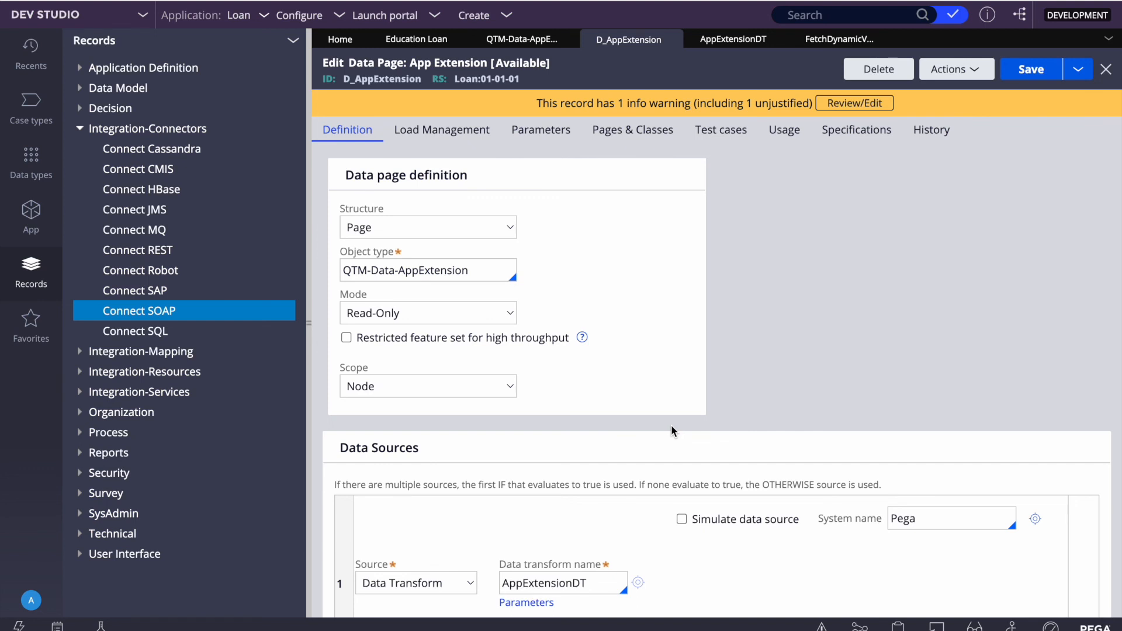
{"action": "scroll", "coordinate": [671, 425], "scroll_direction": "down", "scroll_amount": 3}
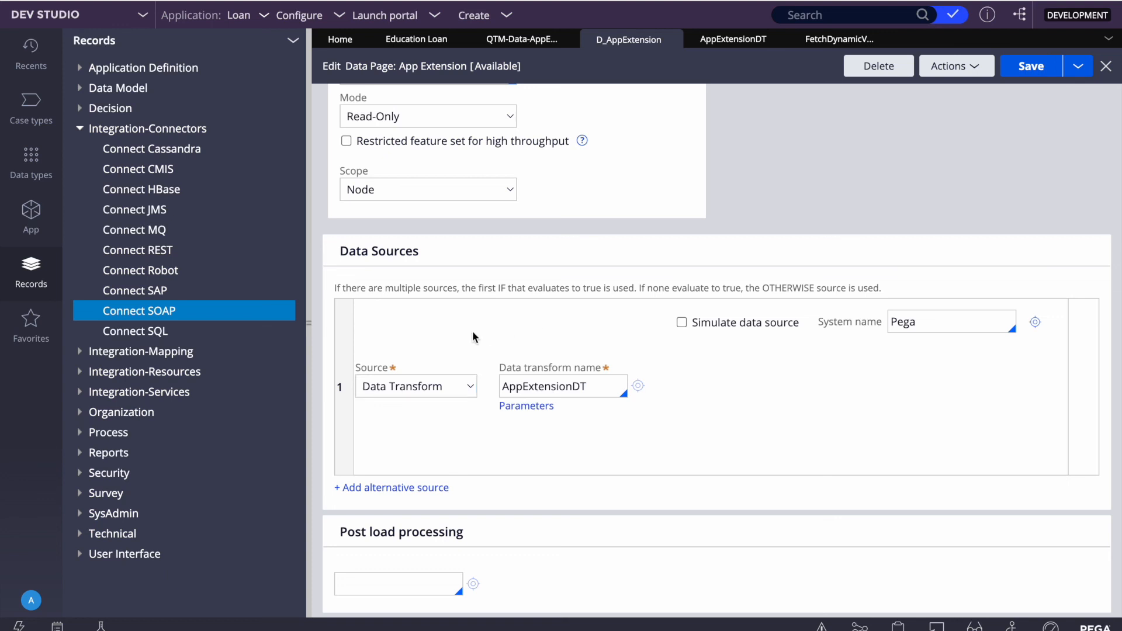
{"action": "scroll", "coordinate": [472, 337], "scroll_direction": "up", "scroll_amount": 2}
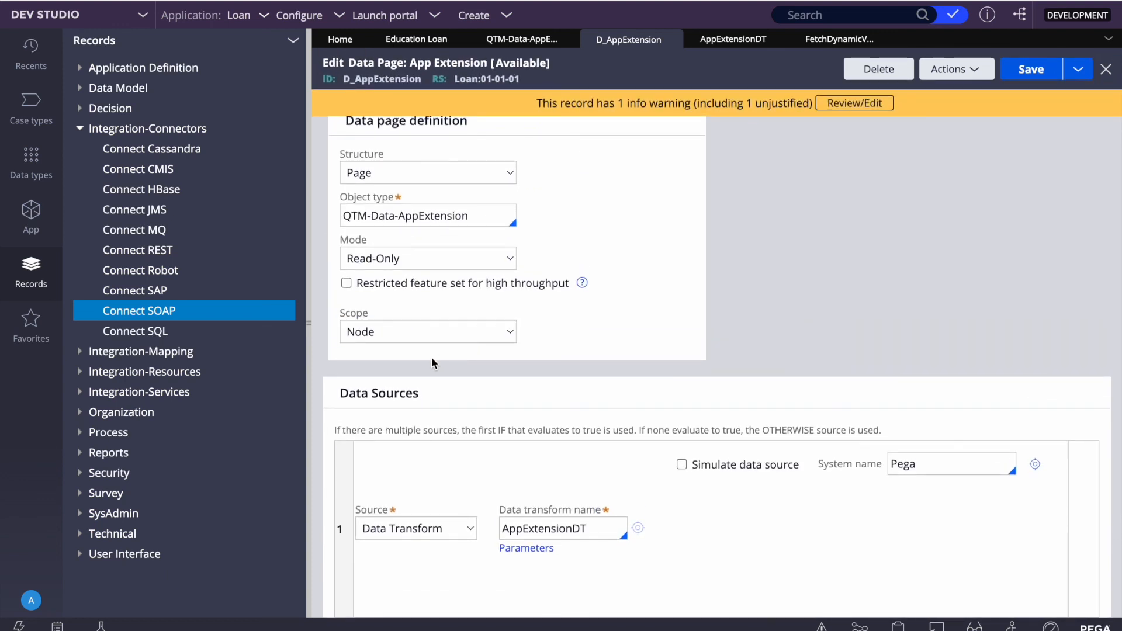
{"action": "scroll", "coordinate": [549, 168], "scroll_direction": "up", "scroll_amount": 1}
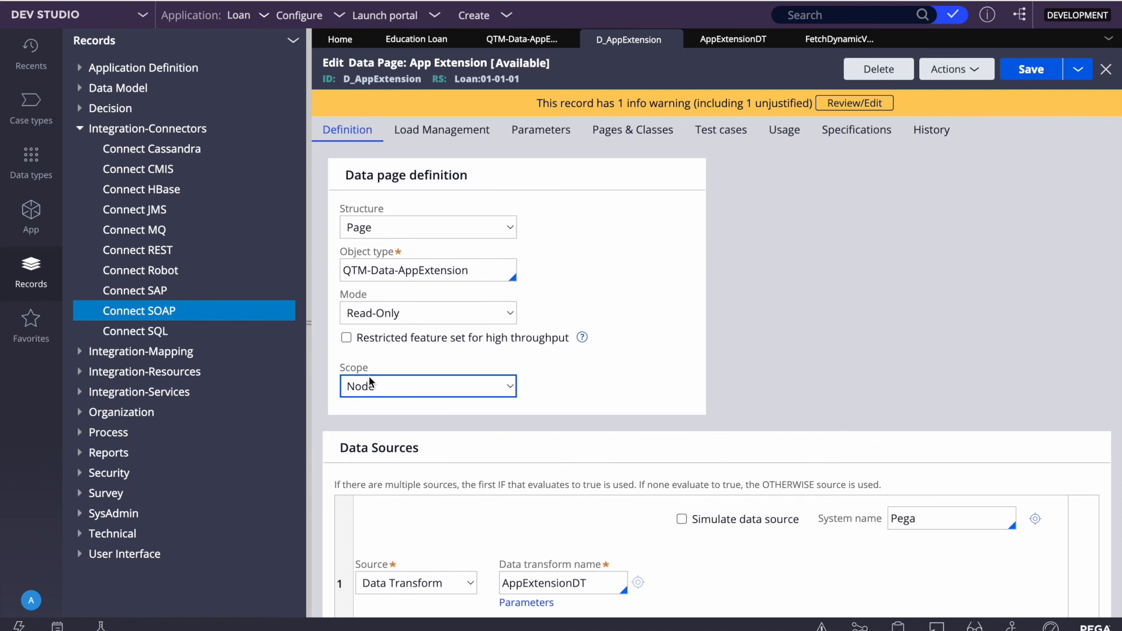
- Try to save D_AppExtension with a refresh strategy that reloads the page if older than 24 hours
{"action": "left_click", "coordinate": [442, 130]}
{"action": "double_click", "coordinate": [352, 311]}
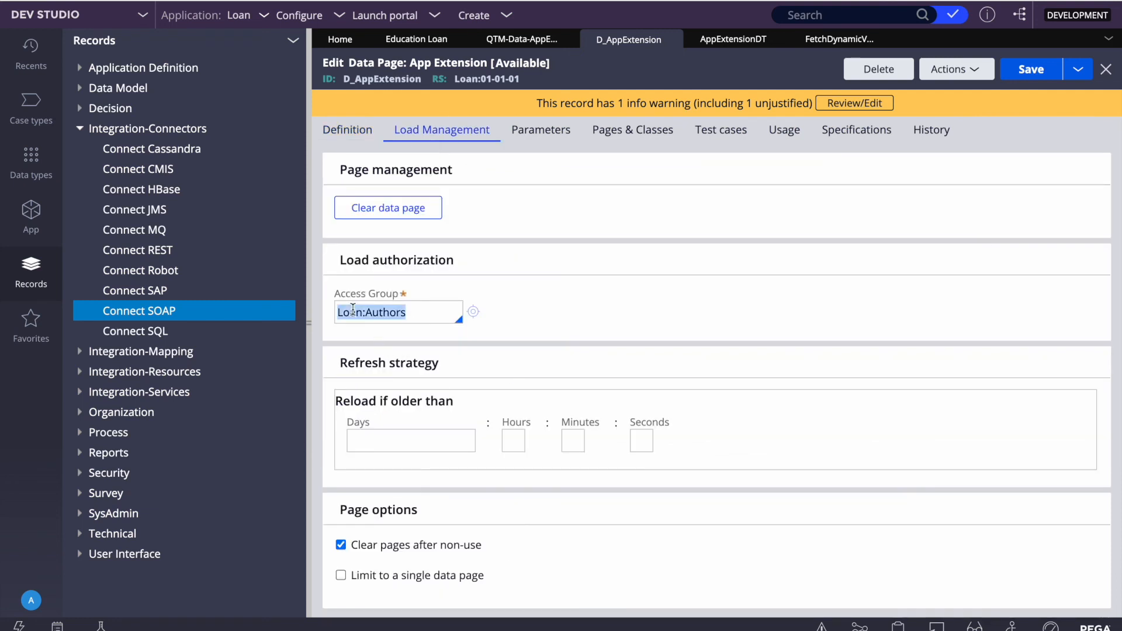
{"action": "left_click", "coordinate": [512, 448]}
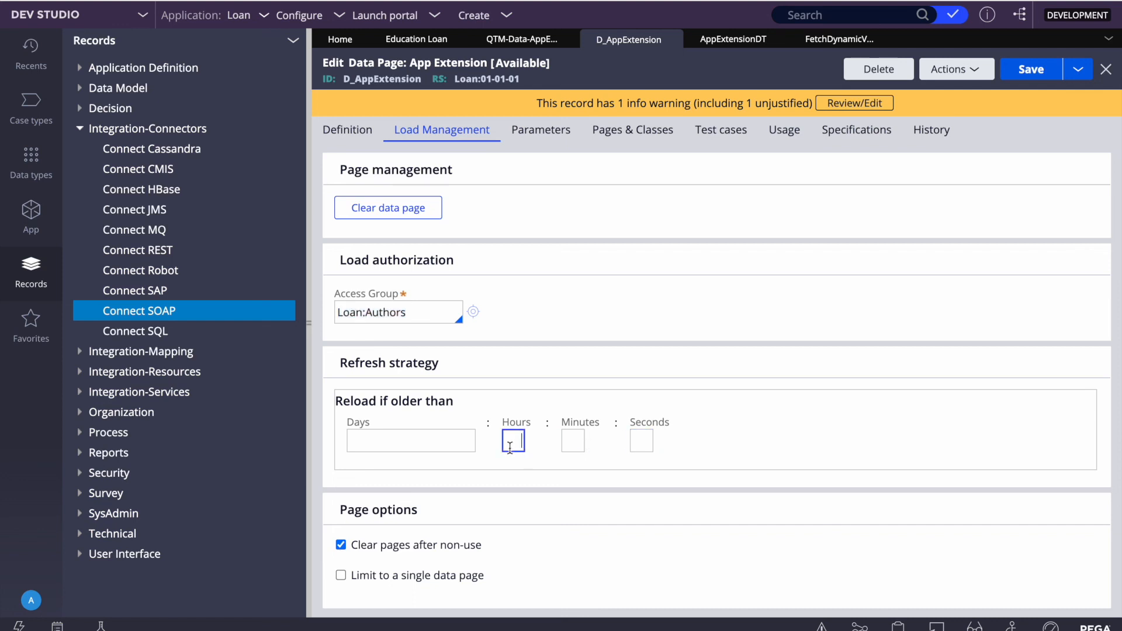
{"action": "type", "text": "24"}
{"action": "left_click", "coordinate": [1024, 71]}
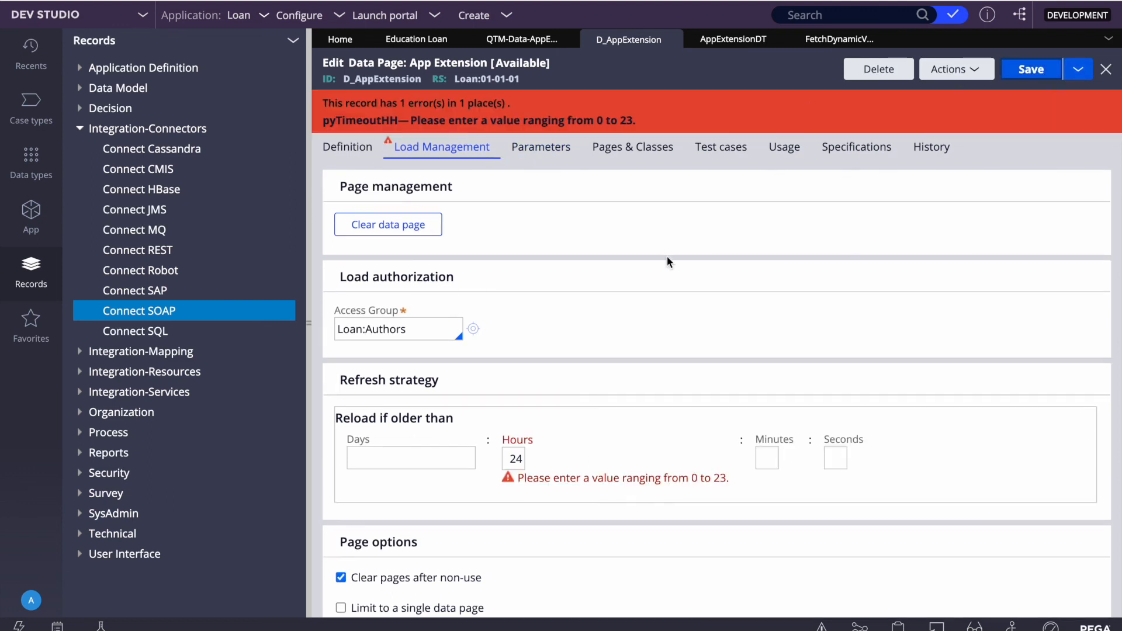
- Set the refresh strategy's reload age to 23 hours and save the data page
{"action": "left_click", "coordinate": [520, 460]}
{"action": "key", "text": "BackSpace"}
{"action": "type", "text": "3"}
{"action": "left_click", "coordinate": [1031, 69]}
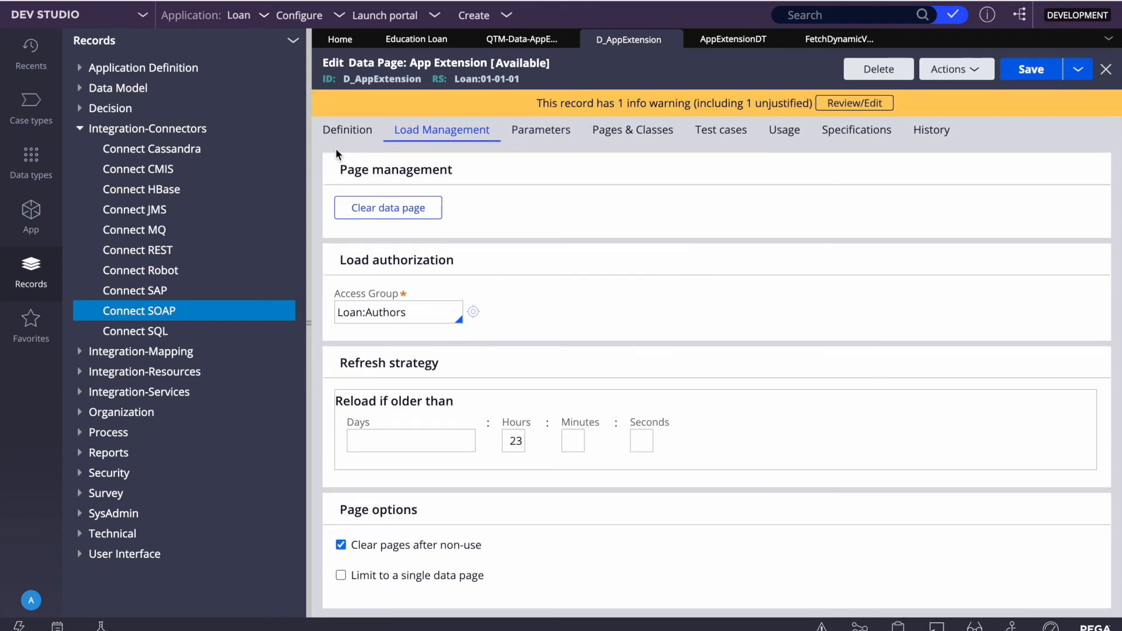
- Go back to the data page's definition and open its source data transform AppExtensionDT
{"action": "left_click", "coordinate": [339, 128]}
{"action": "scroll", "coordinate": [581, 348], "scroll_direction": "down", "scroll_amount": 3}
{"action": "scroll", "coordinate": [580, 347], "scroll_direction": "down", "scroll_amount": 1}
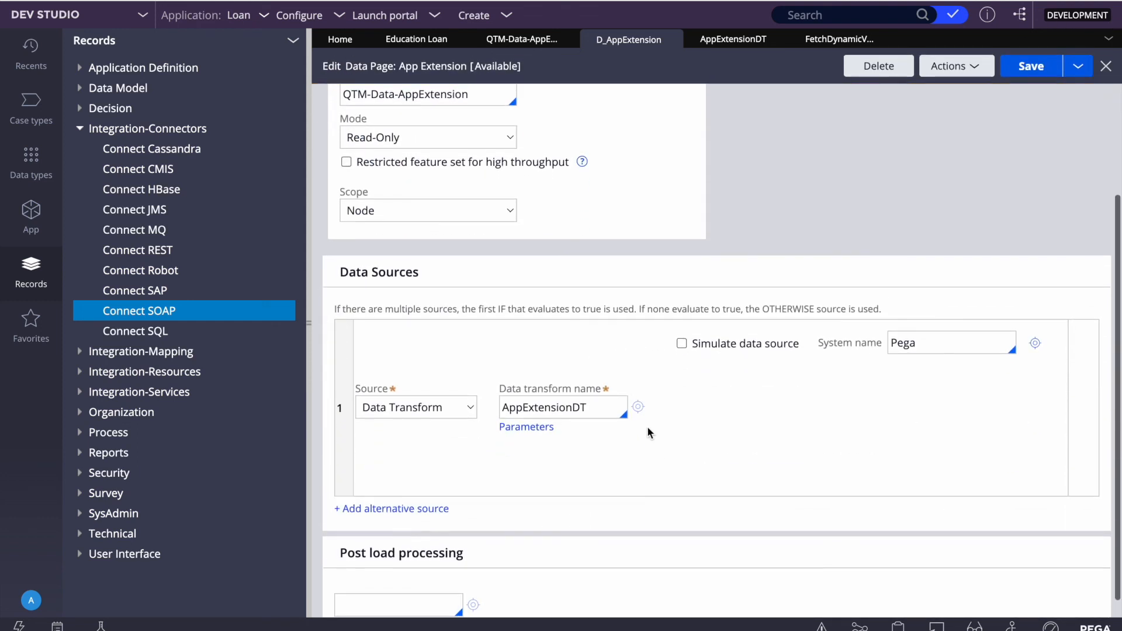
{"action": "left_click", "coordinate": [639, 408]}
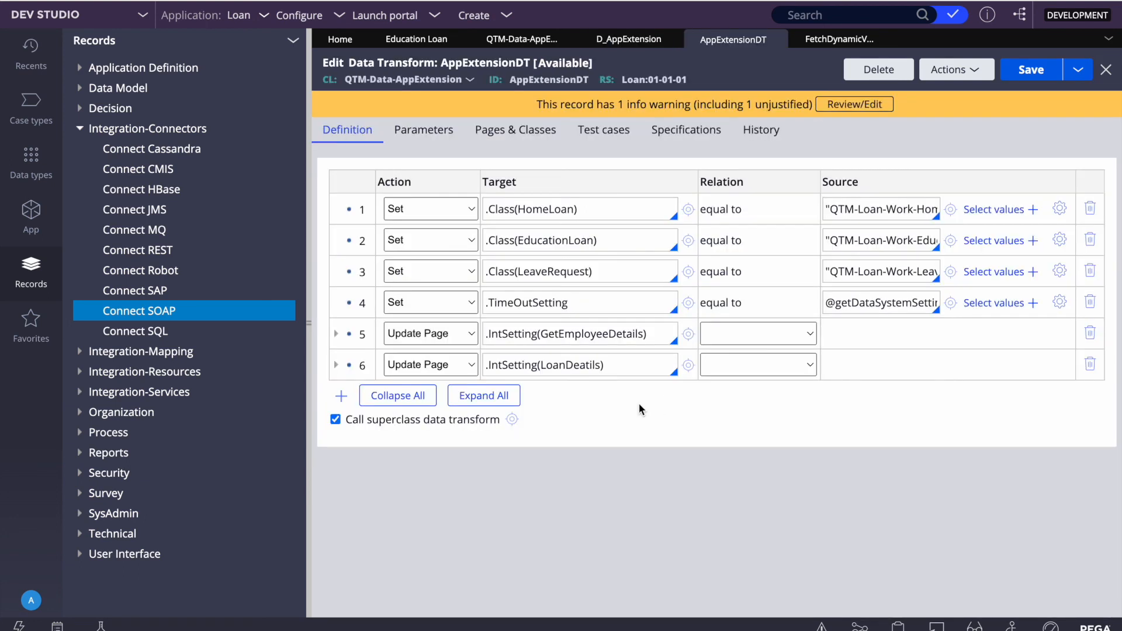
- Open the Class property of QTM-Data-AppExtension from the Data Model property records, hide the explorer, and return to AppExtensionDT
{"action": "double_click", "coordinate": [500, 209]}
{"action": "left_click", "coordinate": [80, 87]}
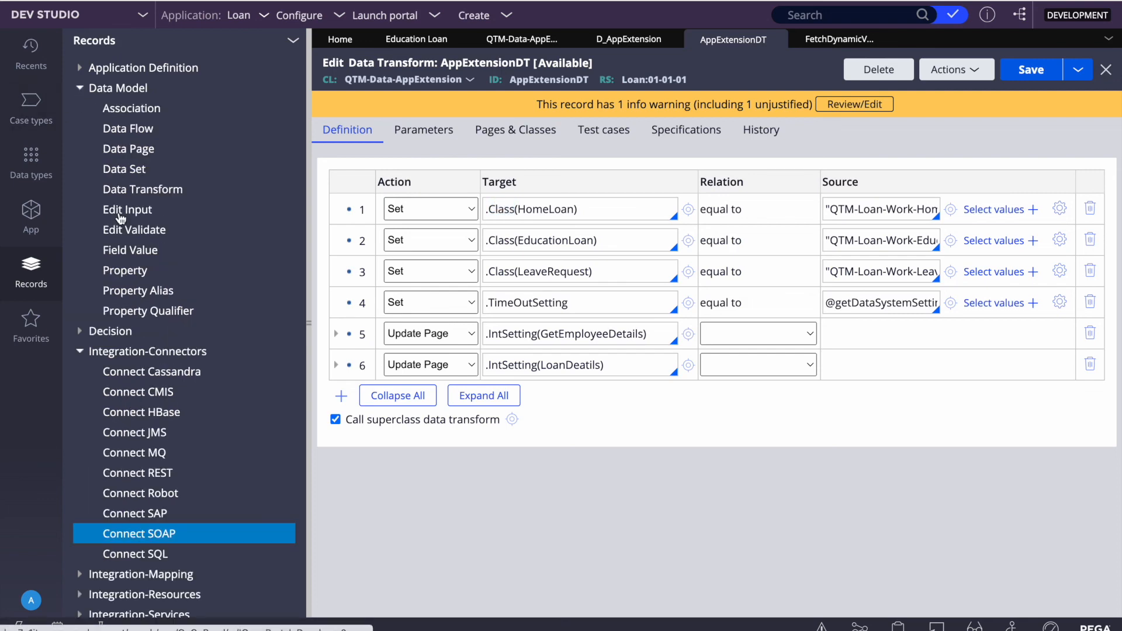
{"action": "left_click", "coordinate": [124, 270]}
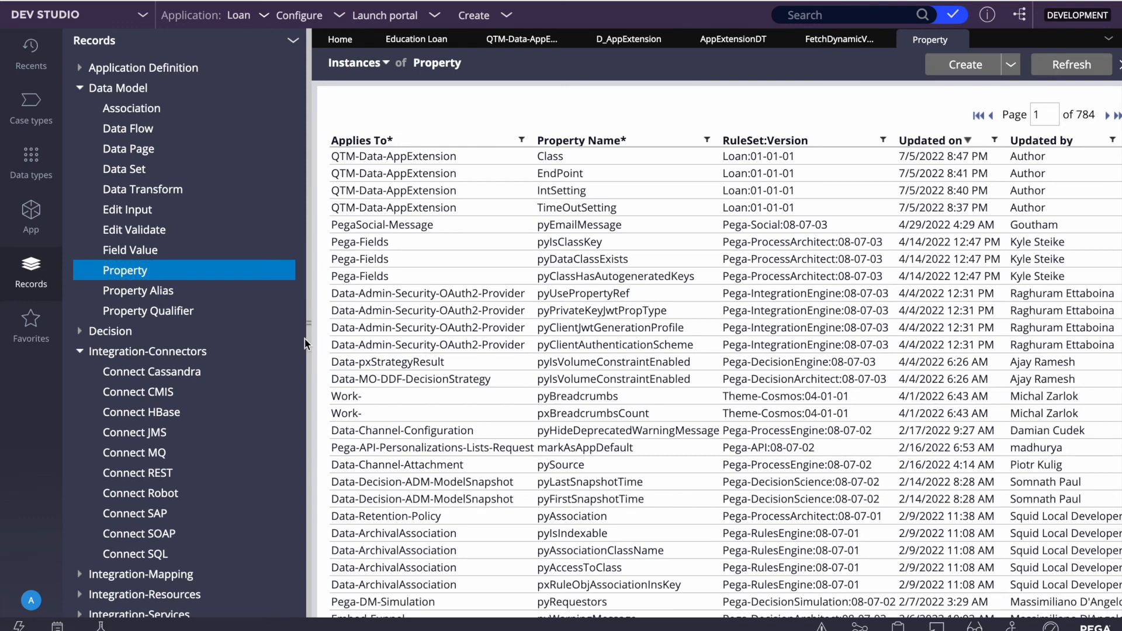
{"action": "left_click", "coordinate": [558, 157]}
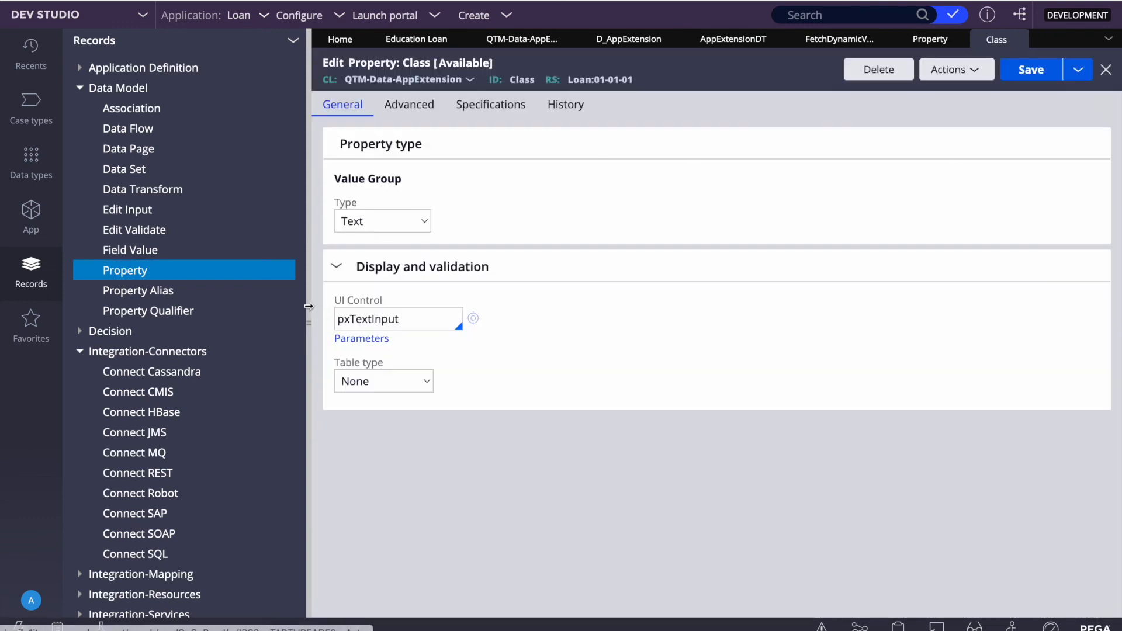
{"action": "left_click", "coordinate": [306, 304]}
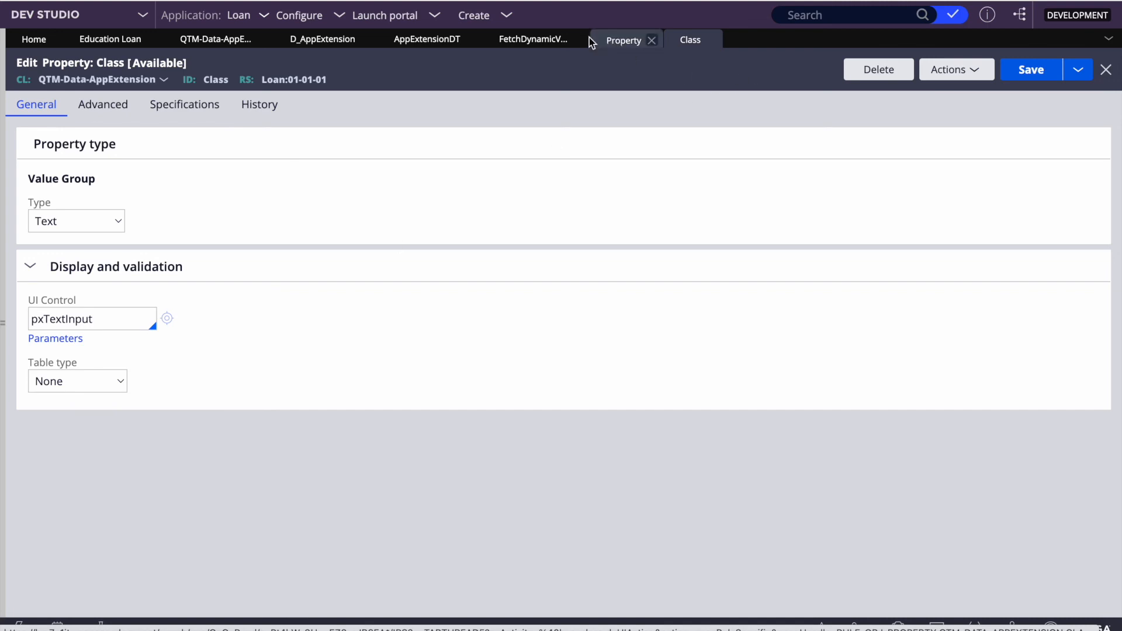
{"action": "left_click", "coordinate": [427, 41]}
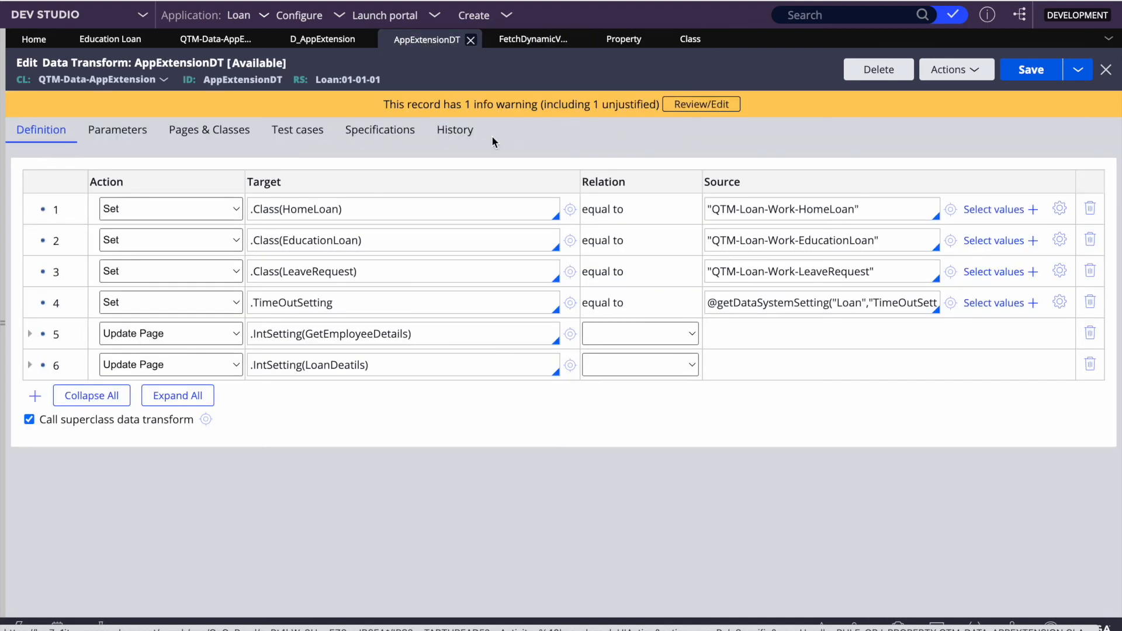
- Compare the HomeLoan, EducationLoan and LeaveRequest rows of AppExtensionDT with the Class property's definition, and return to the data transform
{"action": "double_click", "coordinate": [323, 210]}
{"action": "double_click", "coordinate": [321, 240]}
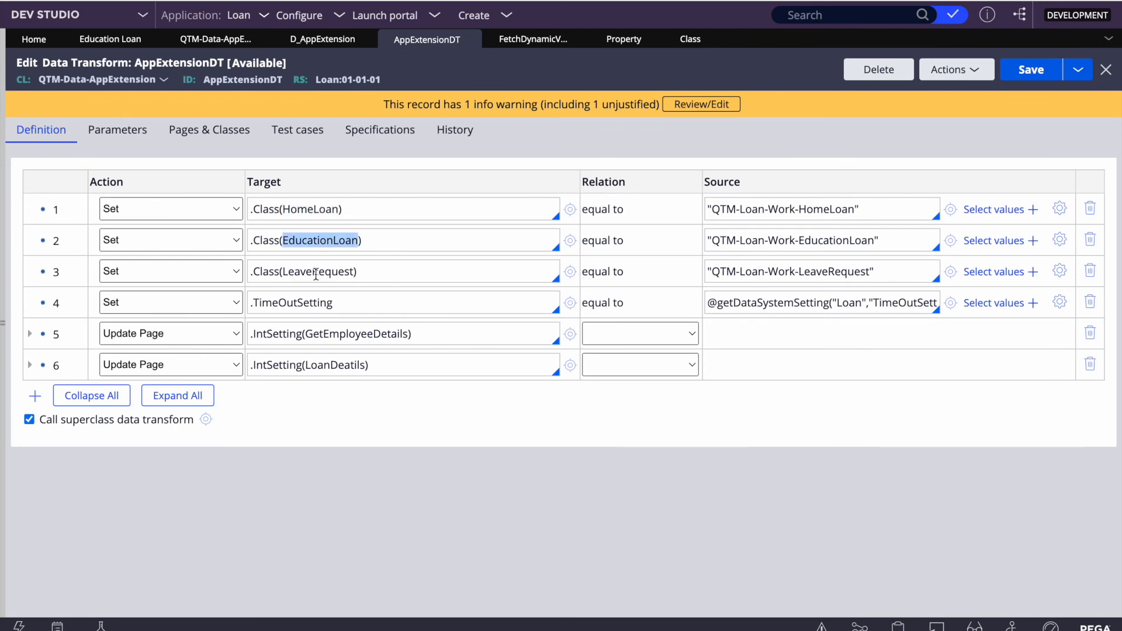
{"action": "double_click", "coordinate": [316, 272]}
{"action": "left_click", "coordinate": [689, 39]}
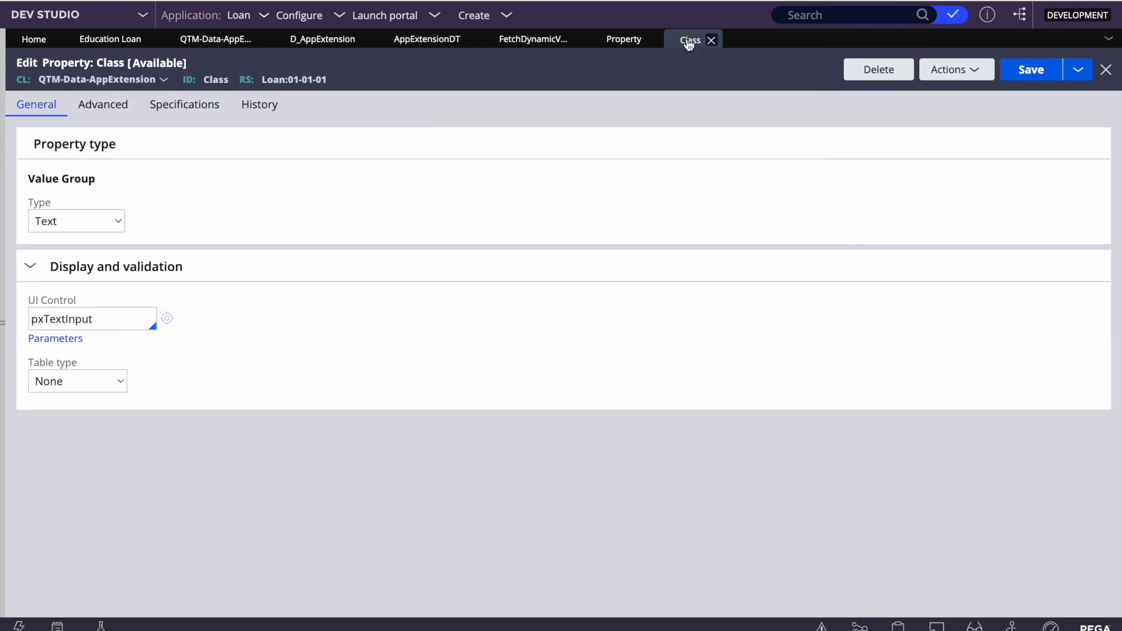
{"action": "left_click", "coordinate": [426, 41]}
- Open the TimeOutSetting property from its row in AppExtensionDT to check its type, and return to the data transform
{"action": "double_click", "coordinate": [290, 303]}
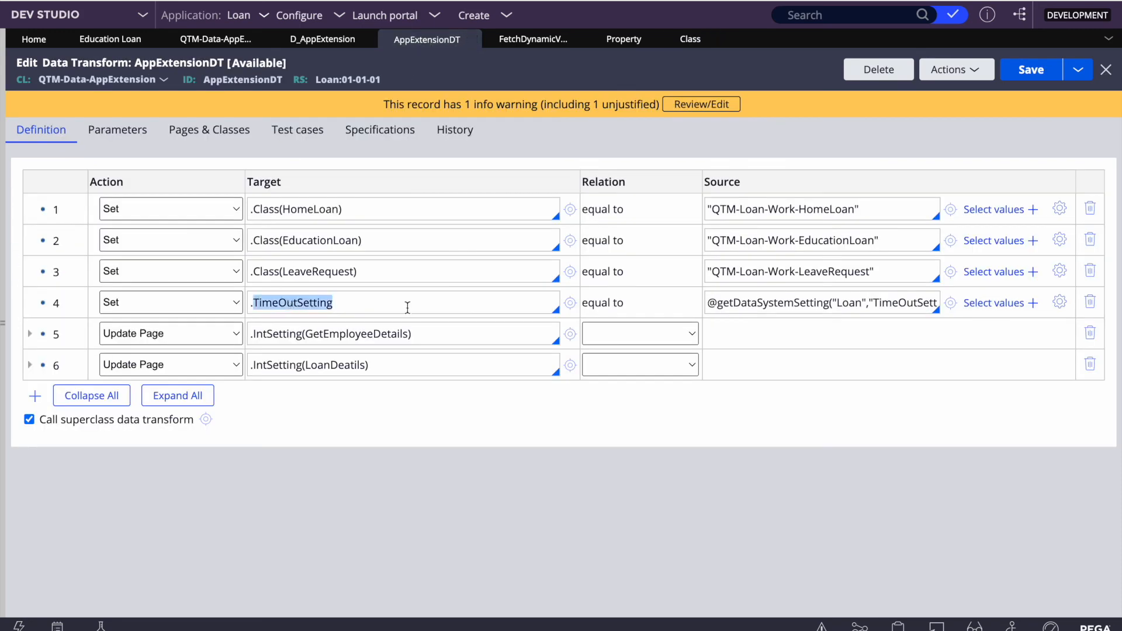
{"action": "left_click", "coordinate": [570, 303]}
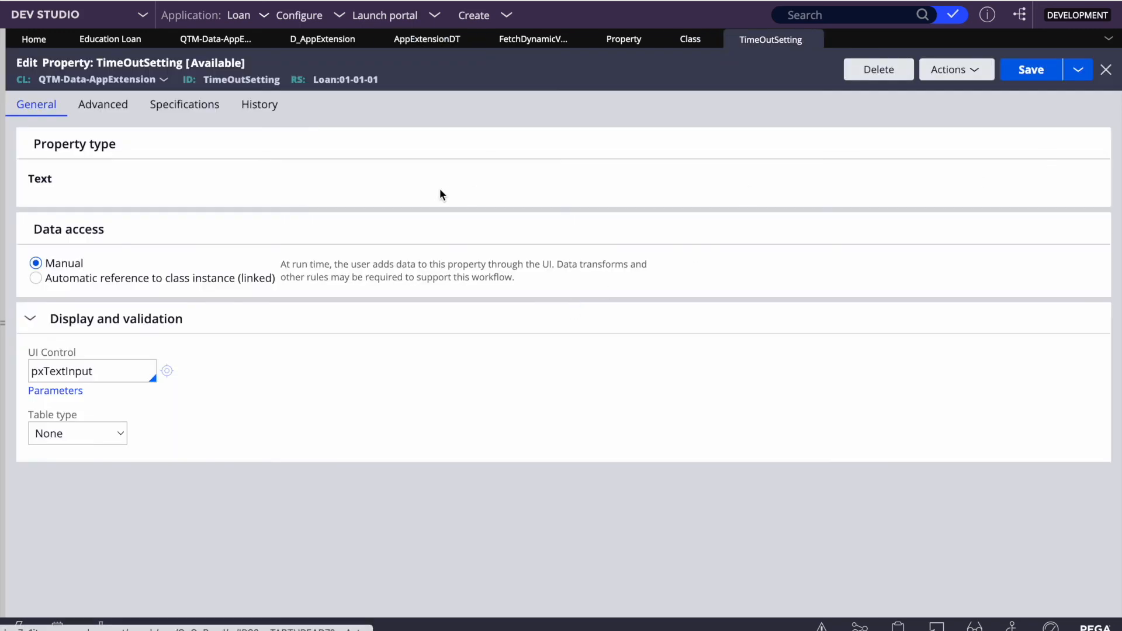
{"action": "left_click", "coordinate": [424, 41]}
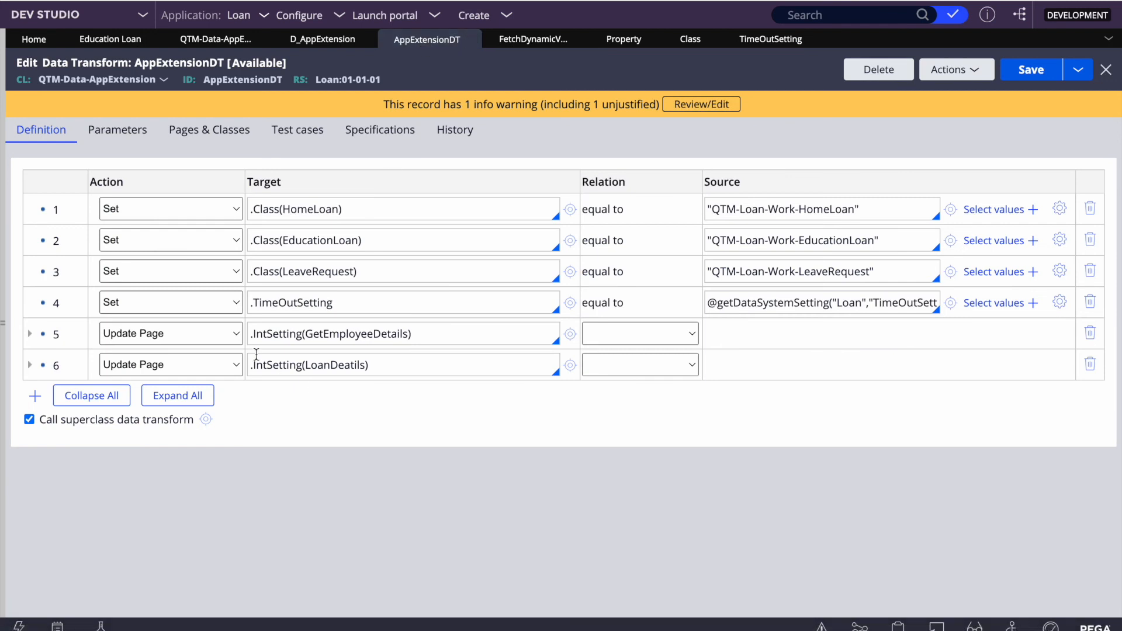
- Expand the IntSetting update-page rows for GetEmployeeDetails and LoanDeatils to examine their EndPoint and TimeOutSetting assignments
{"action": "double_click", "coordinate": [276, 336]}
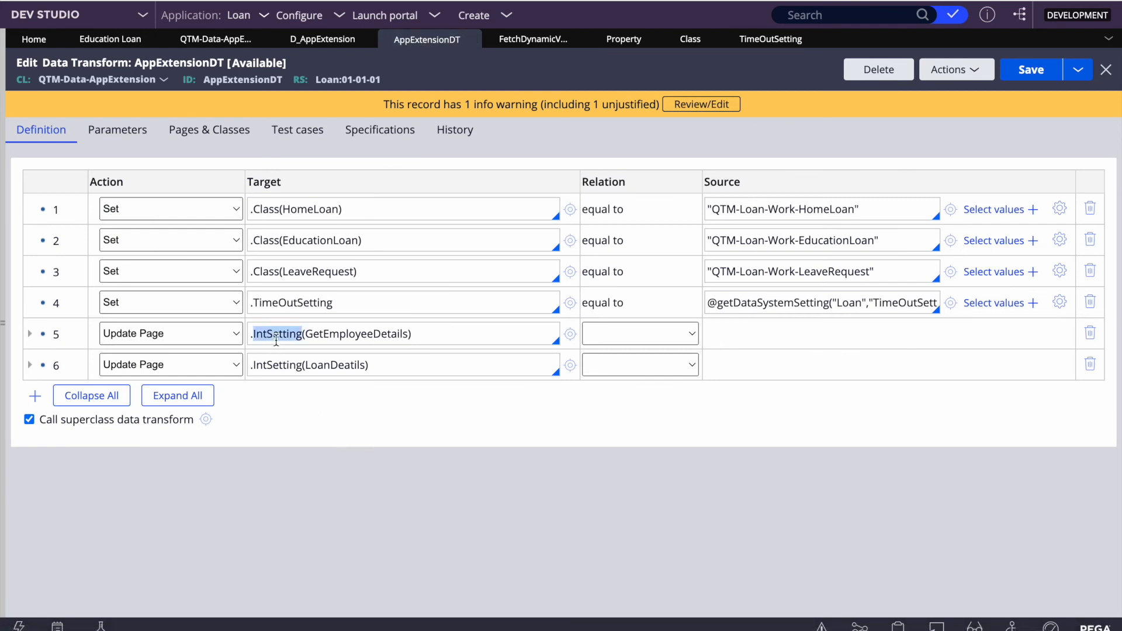
{"action": "double_click", "coordinate": [290, 333]}
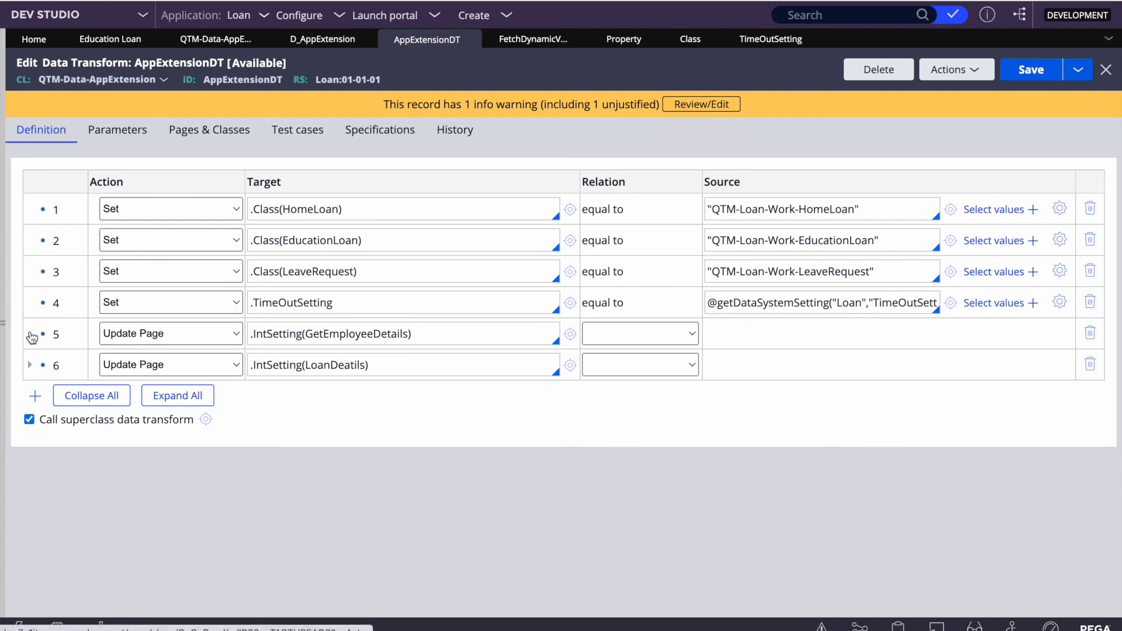
{"action": "left_click", "coordinate": [30, 334]}
{"action": "double_click", "coordinate": [336, 333]}
{"action": "double_click", "coordinate": [336, 333]}
{"action": "left_click", "coordinate": [336, 333]}
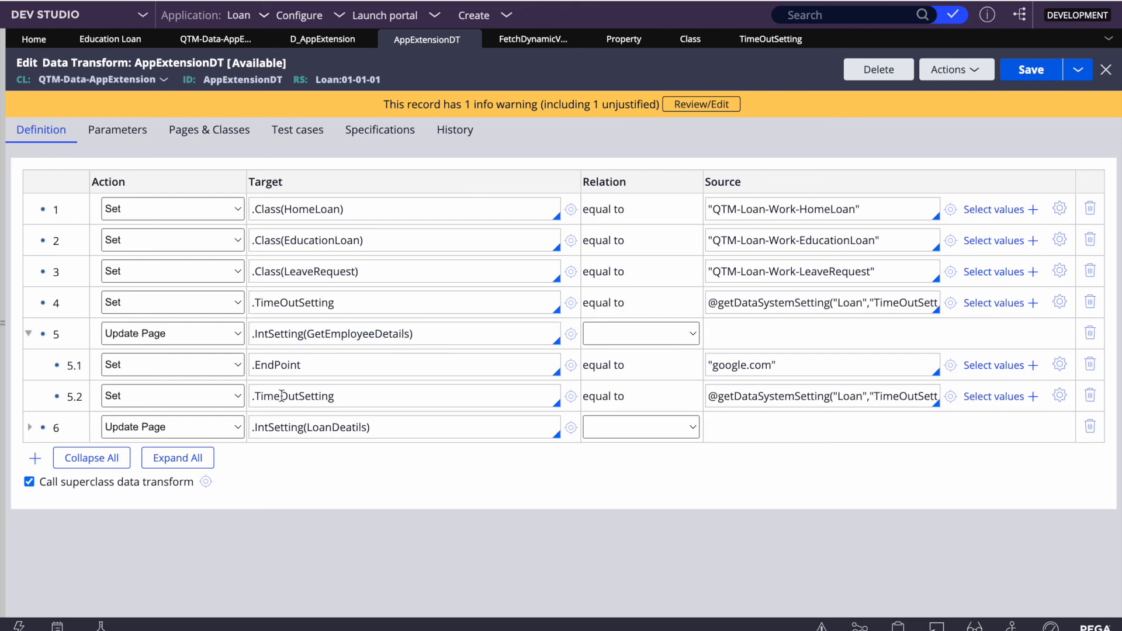
{"action": "left_click", "coordinate": [29, 428]}
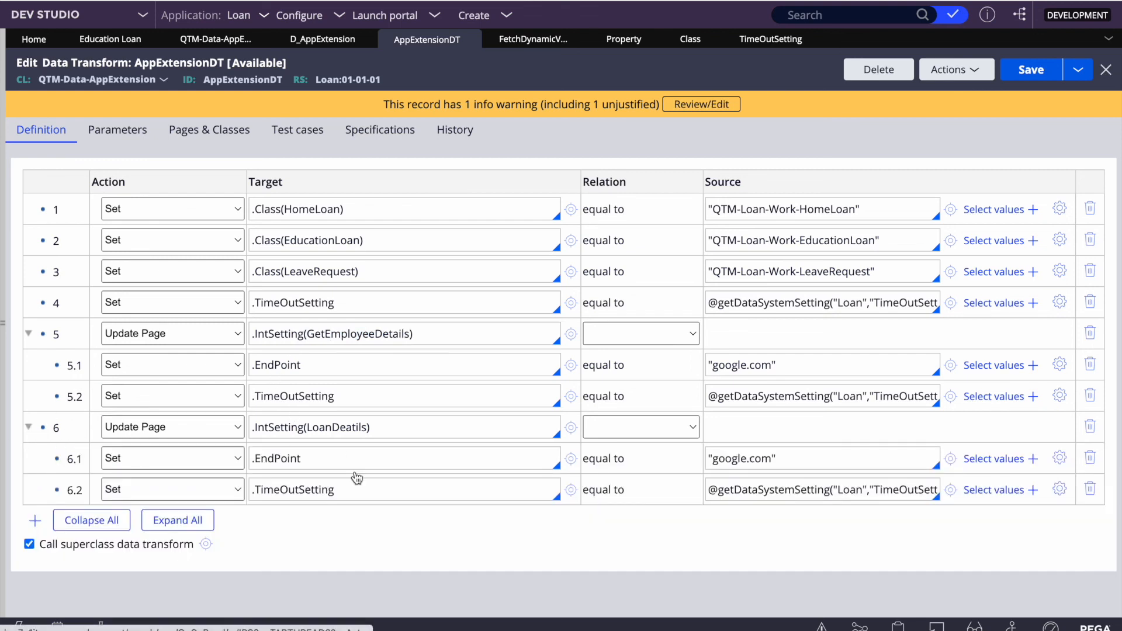
{"action": "left_click", "coordinate": [28, 334]}
- Run the D_AppExtension data page, flushing all its instances before execution and leaving the Dummy parameter empty
{"action": "left_click", "coordinate": [322, 39]}
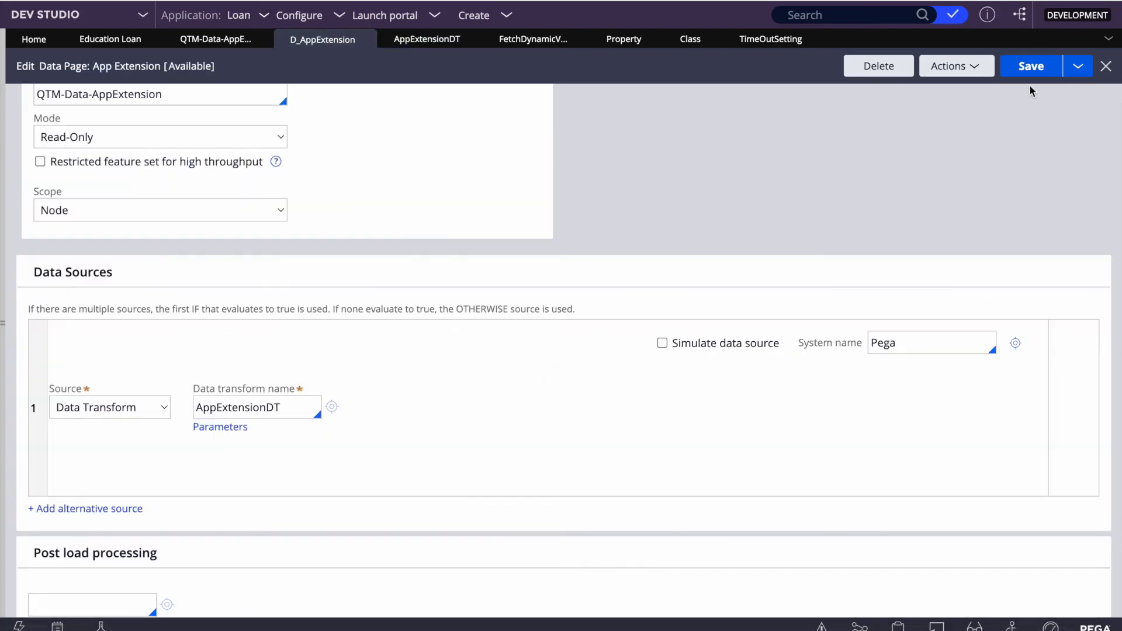
{"action": "left_click", "coordinate": [952, 66]}
{"action": "left_click", "coordinate": [911, 88]}
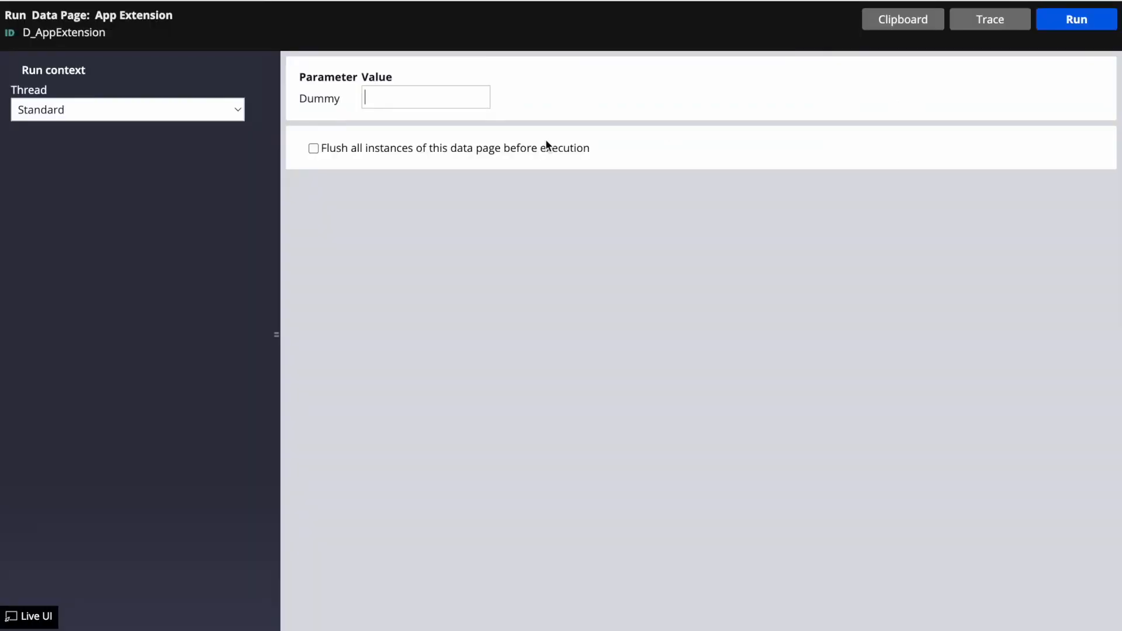
{"action": "left_click", "coordinate": [313, 149]}
{"action": "left_click", "coordinate": [1074, 20]}
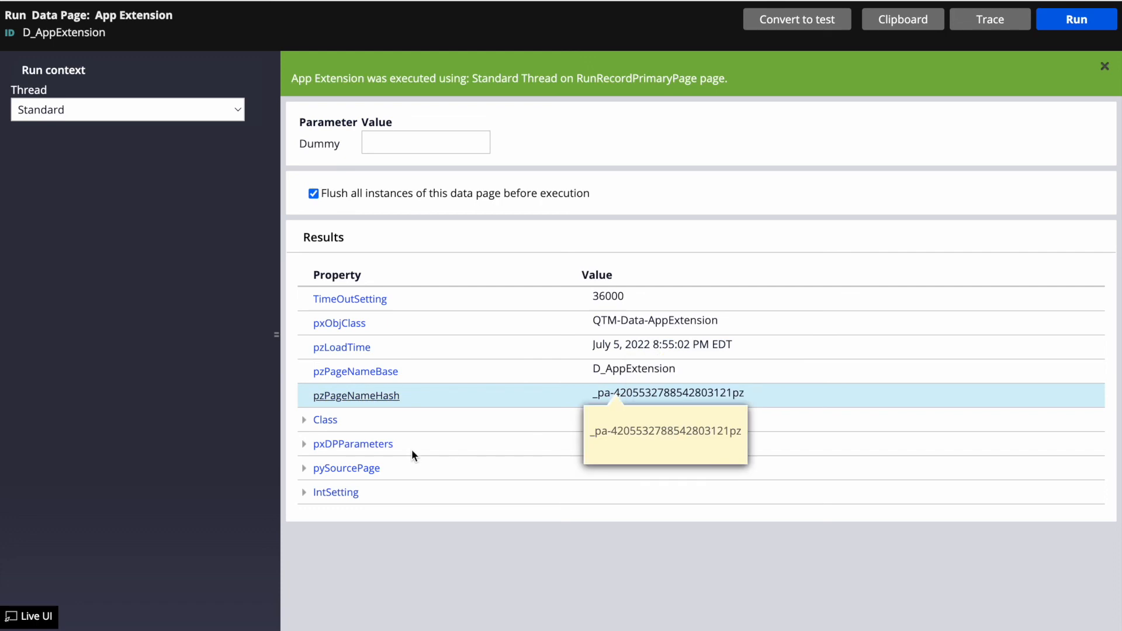
- Expand the Class and IntSetting(LoanDeatils) entries in the run results to examine the values loaded in the data page
{"action": "left_click", "coordinate": [303, 420]}
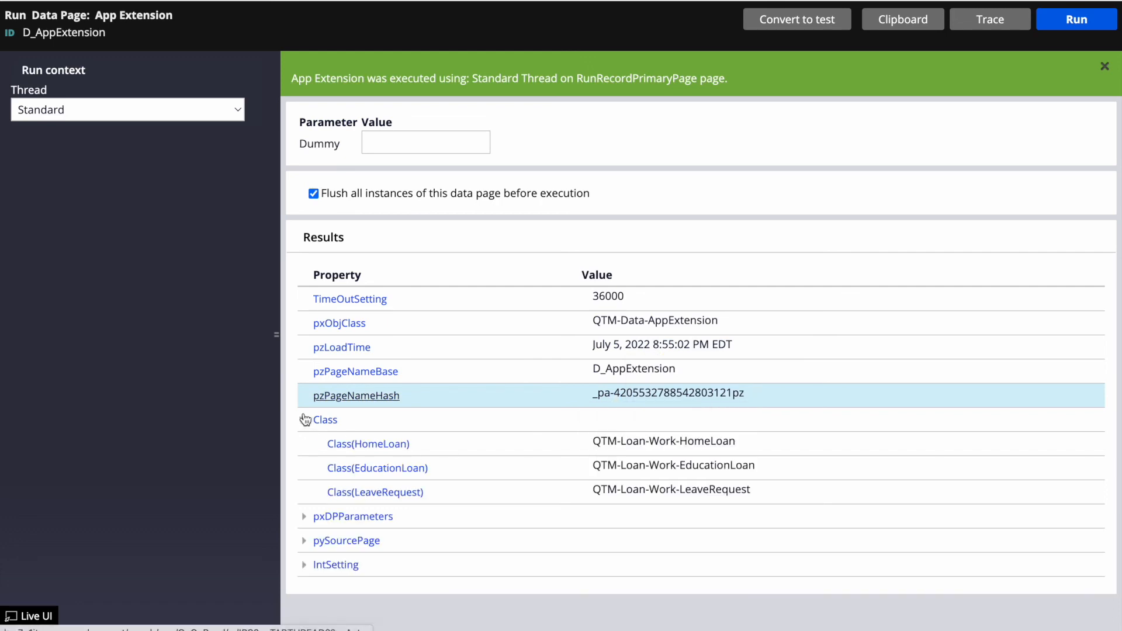
{"action": "left_click", "coordinate": [365, 451]}
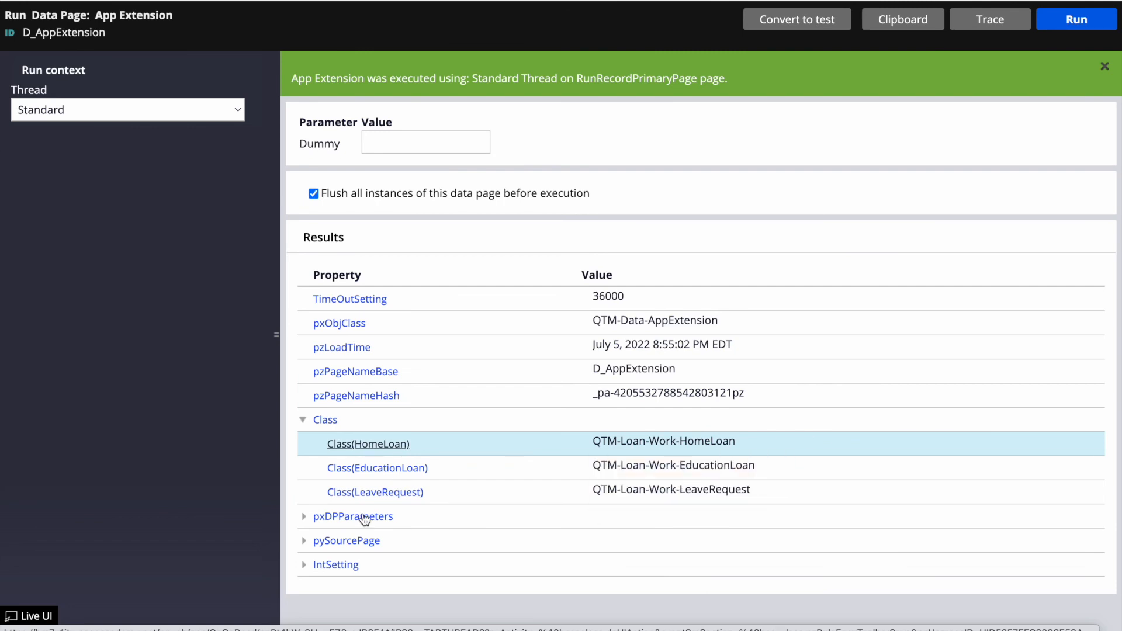
{"action": "left_click", "coordinate": [304, 565]}
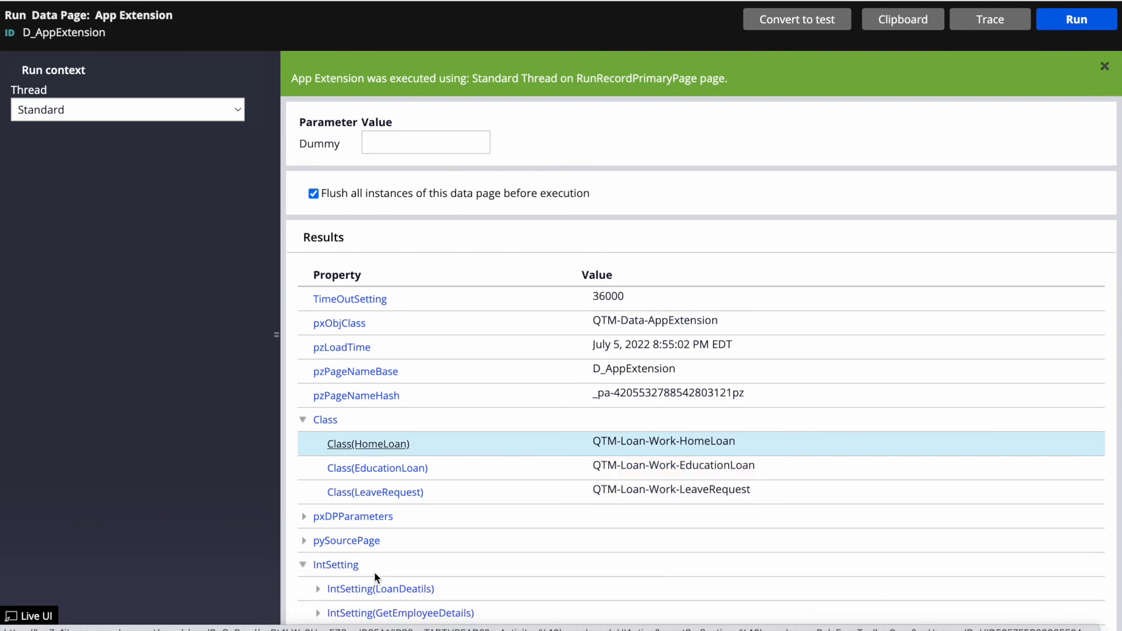
{"action": "left_click", "coordinate": [318, 589]}
{"action": "scroll", "coordinate": [466, 611], "scroll_direction": "down", "scroll_amount": 2}
{"action": "left_click", "coordinate": [620, 386]}
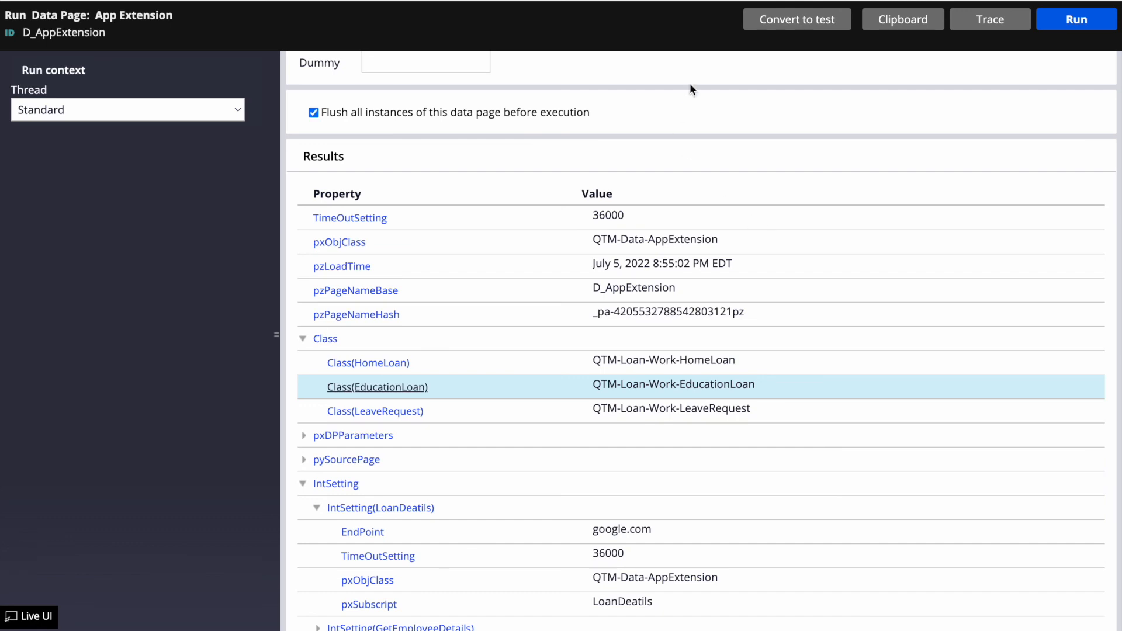
{"action": "mouse_move", "coordinate": [691, 1]}
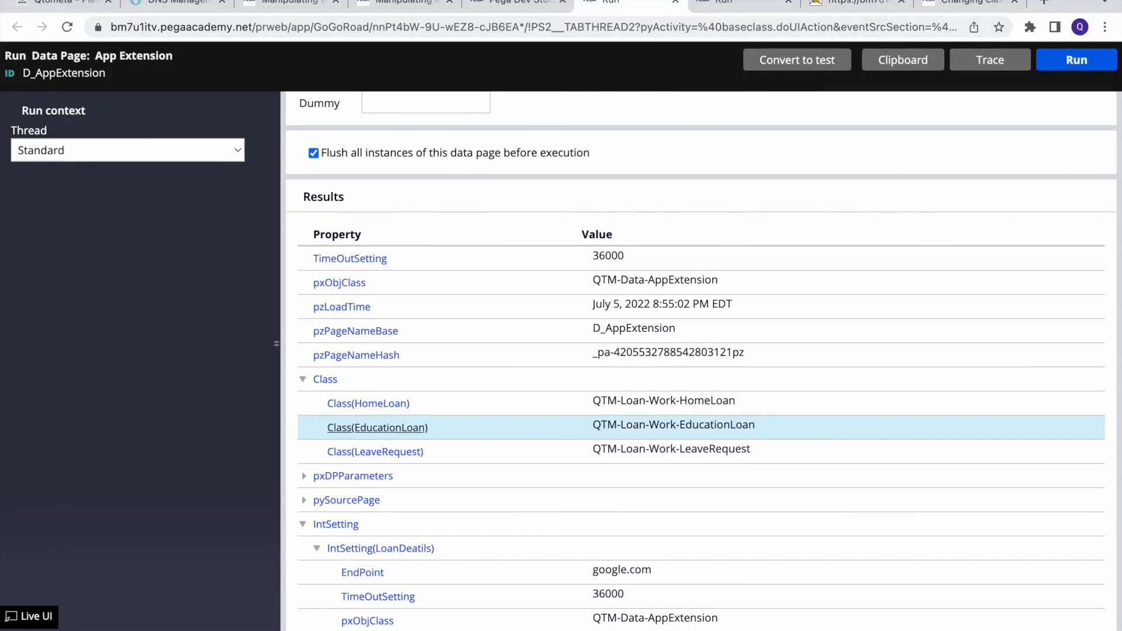